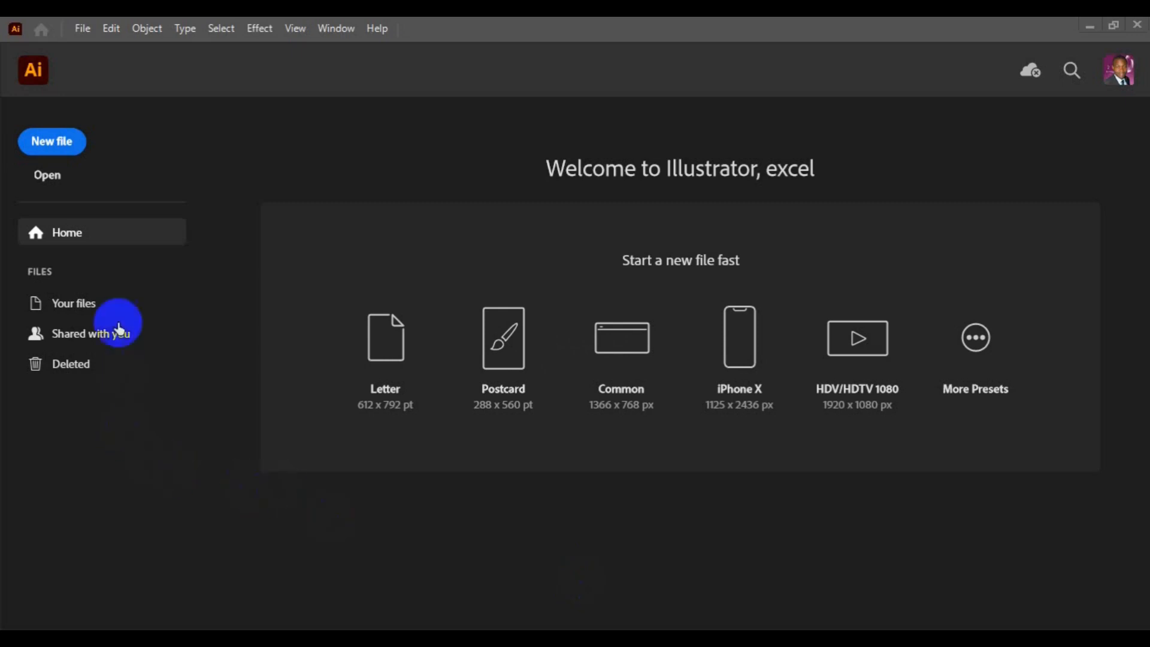
- Start a new document and name it "Rollup banner"
click(67, 143)
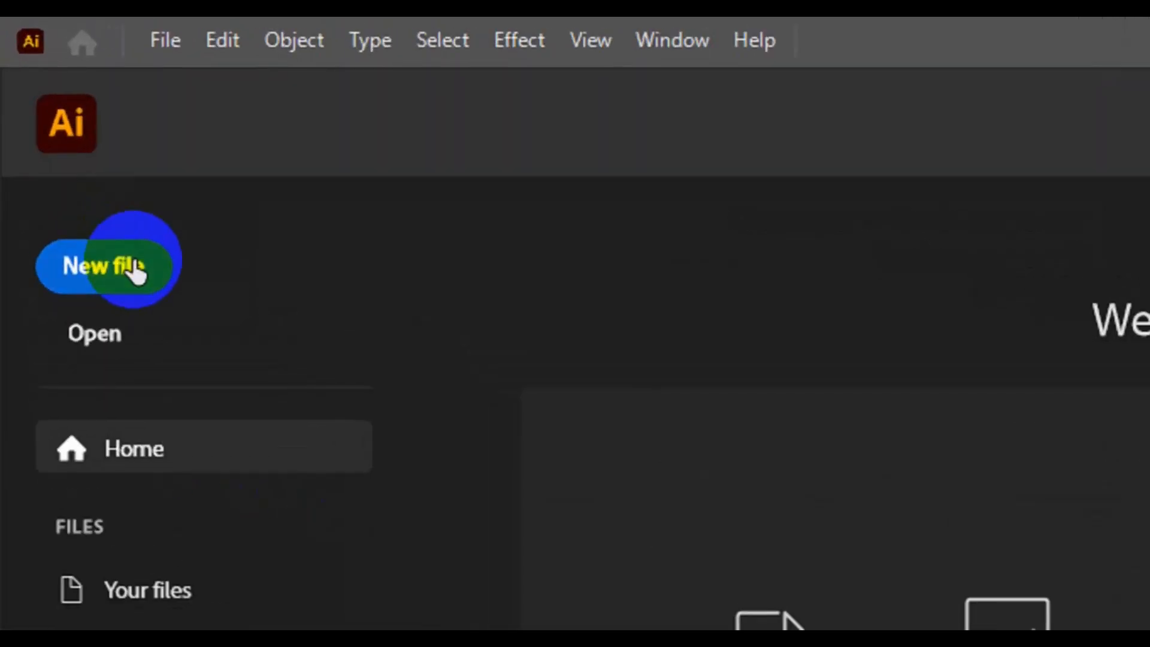
click(122, 262)
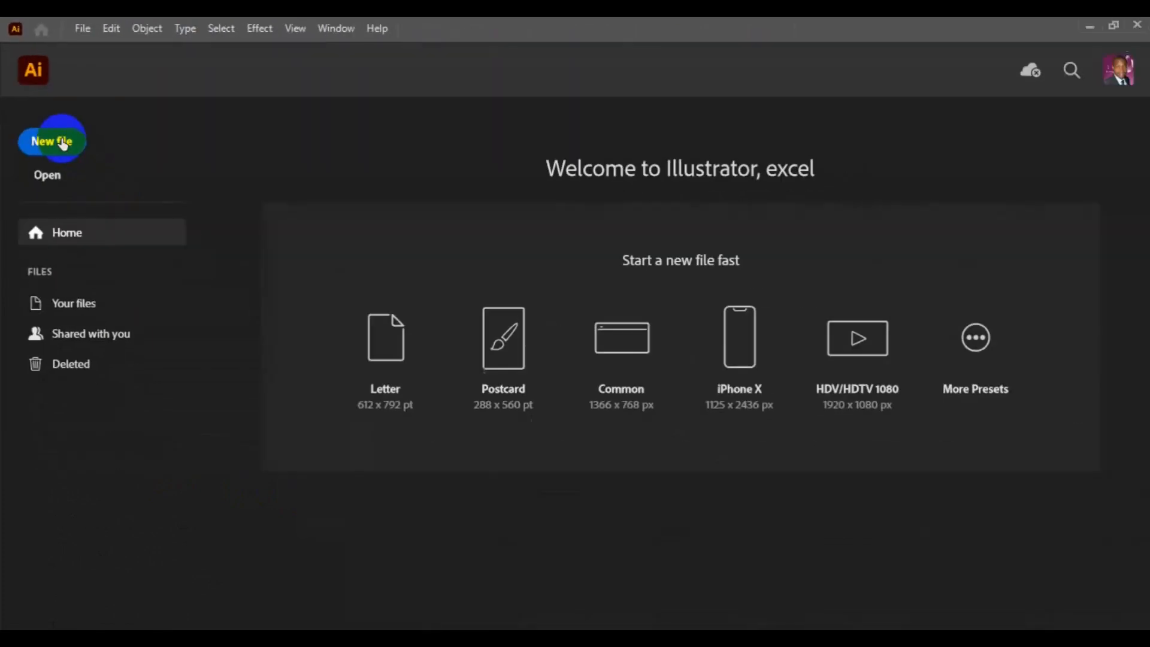
click(62, 144)
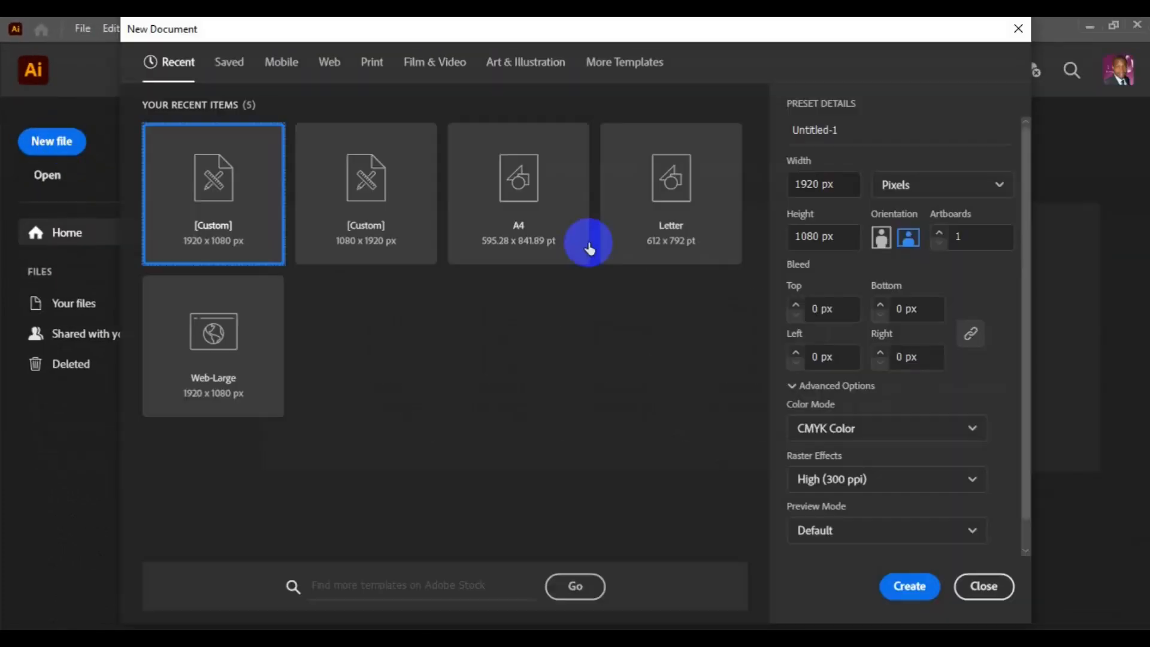
click(842, 132)
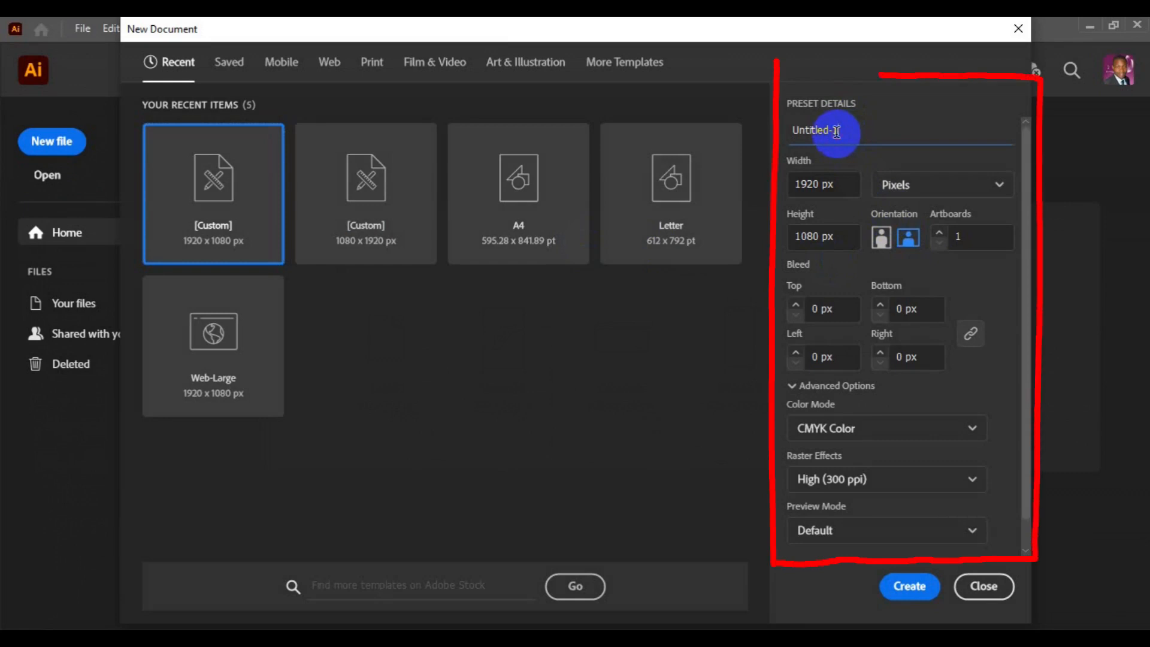
double_click(837, 131)
text(Rollup banner)
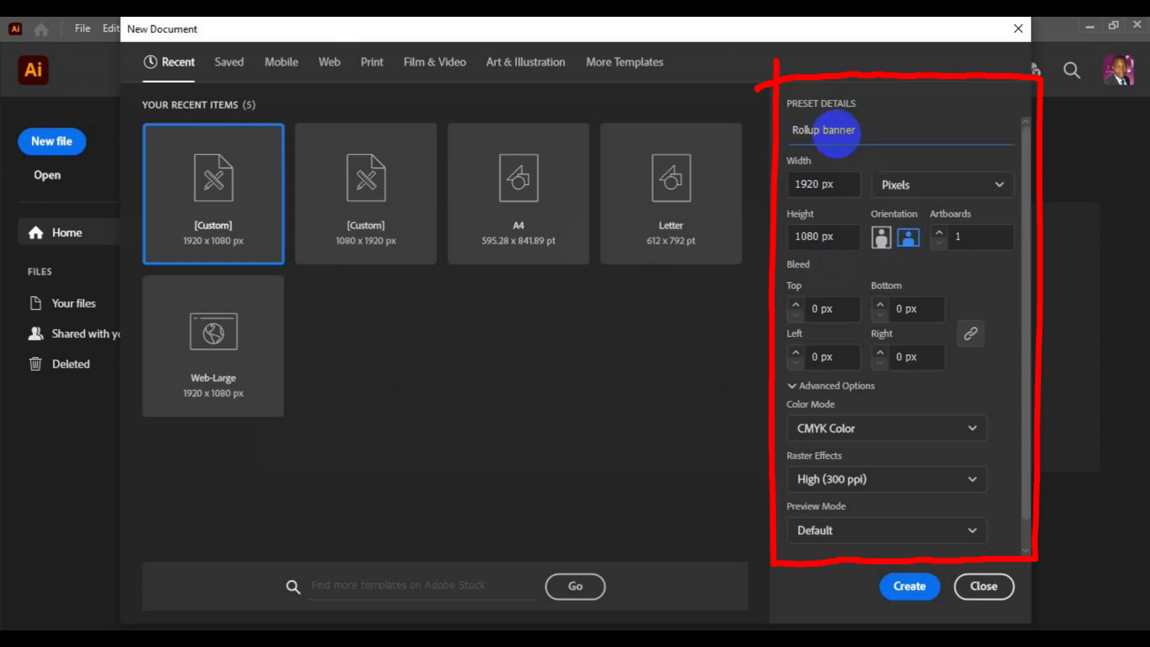
- Set the document units to inches, the width to 13.944 in and the height to 32.806 in, and create the document
click(1000, 191)
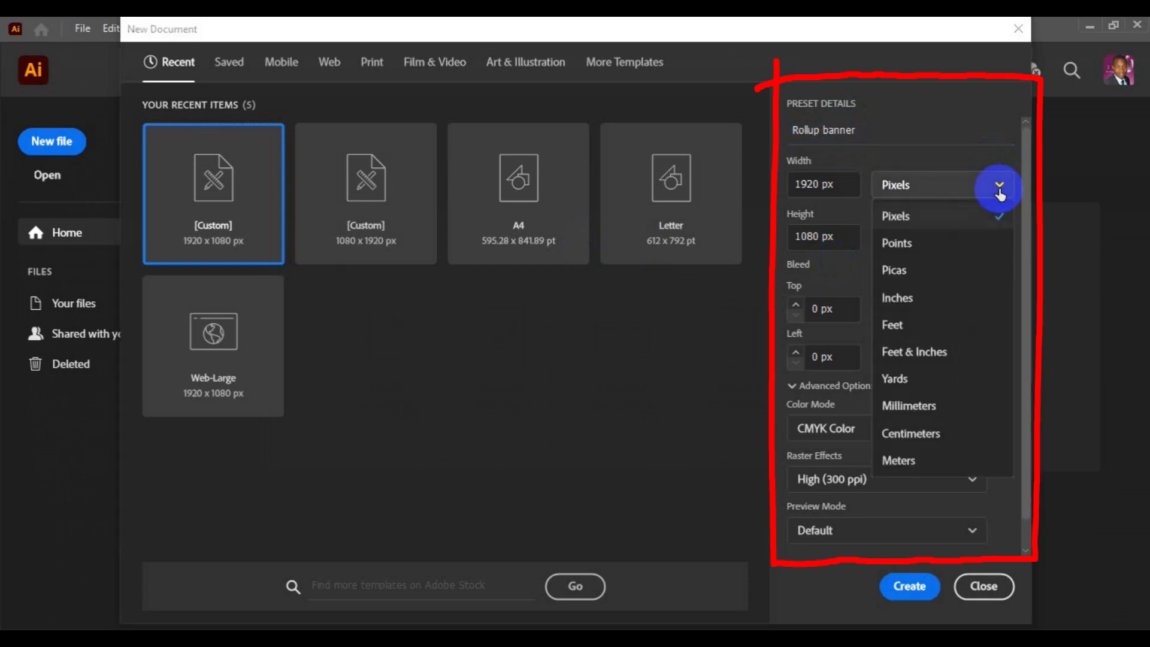
click(926, 308)
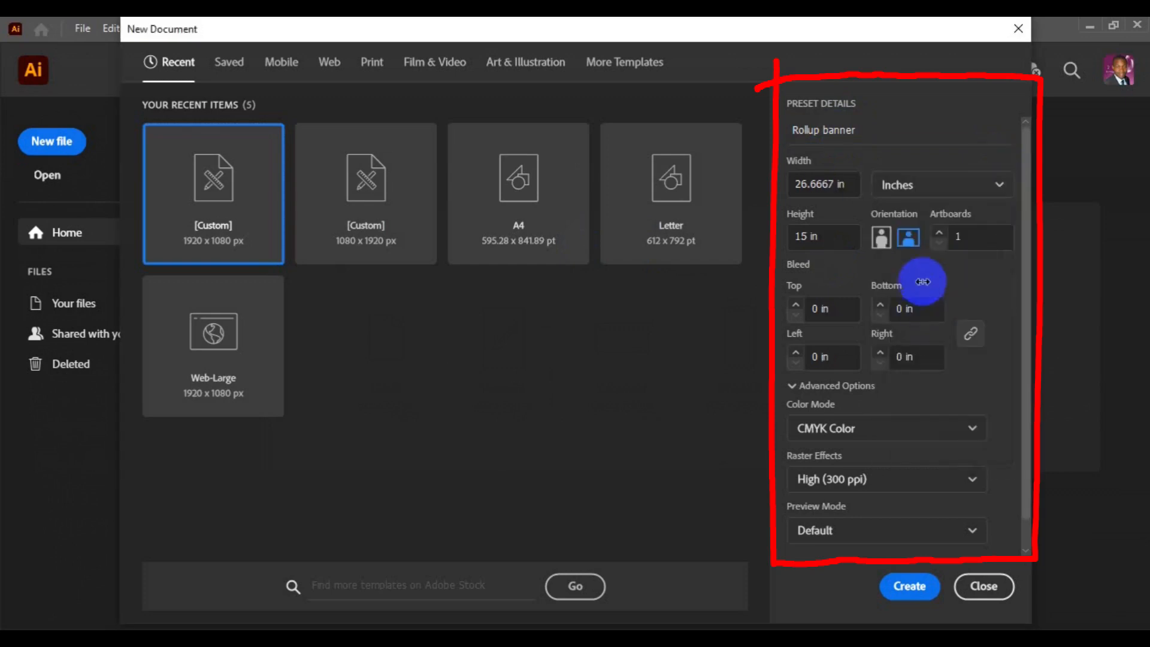
click(837, 185)
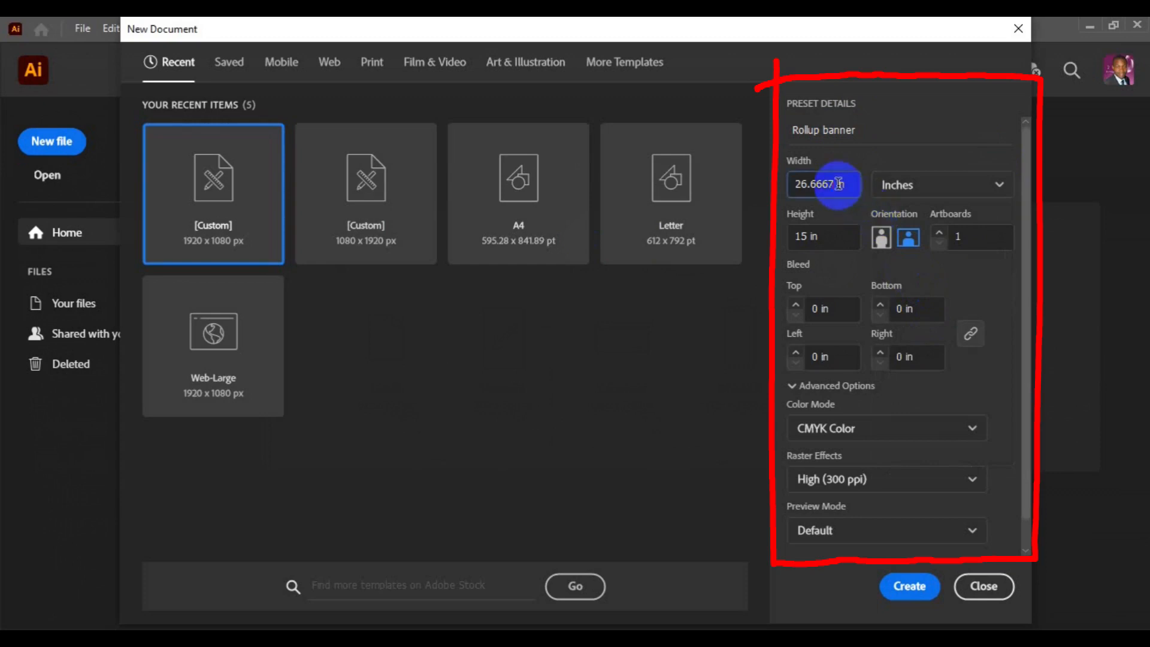
double_click(839, 184)
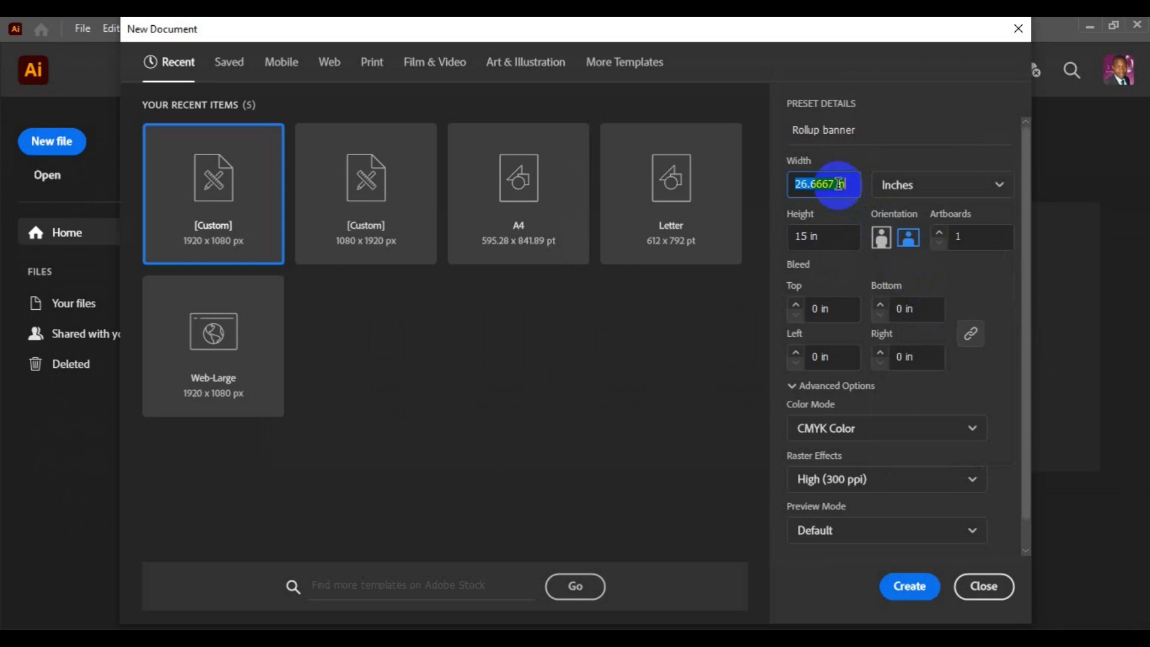
text(13.944)
click(840, 232)
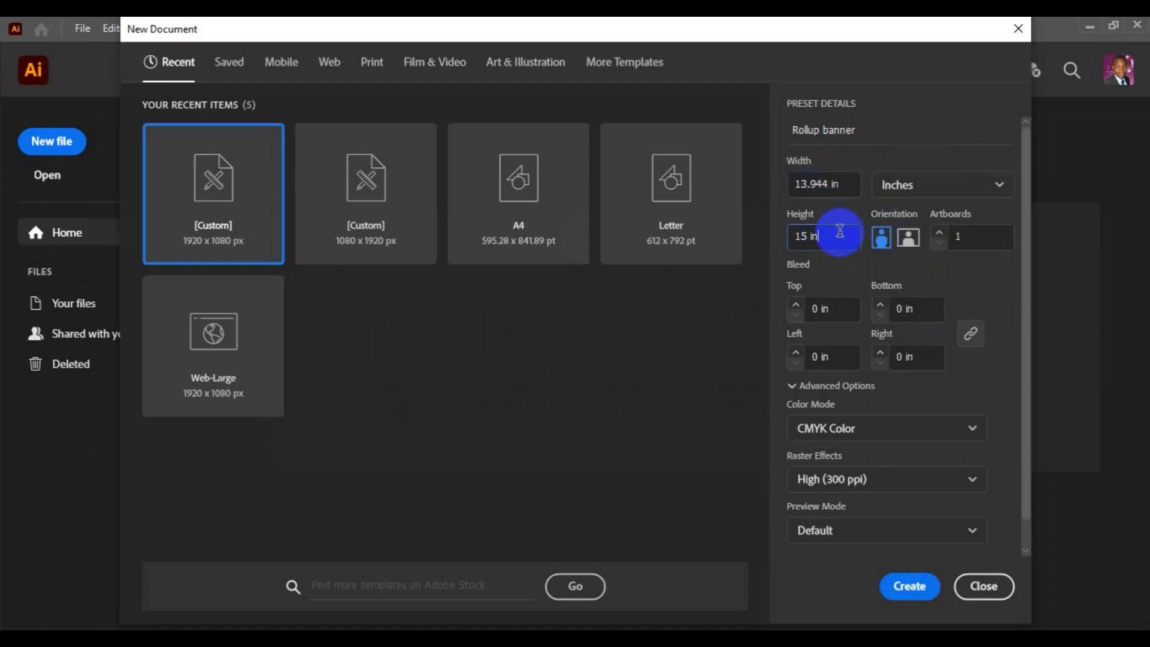
key(ctrl+a)
text(32.806)
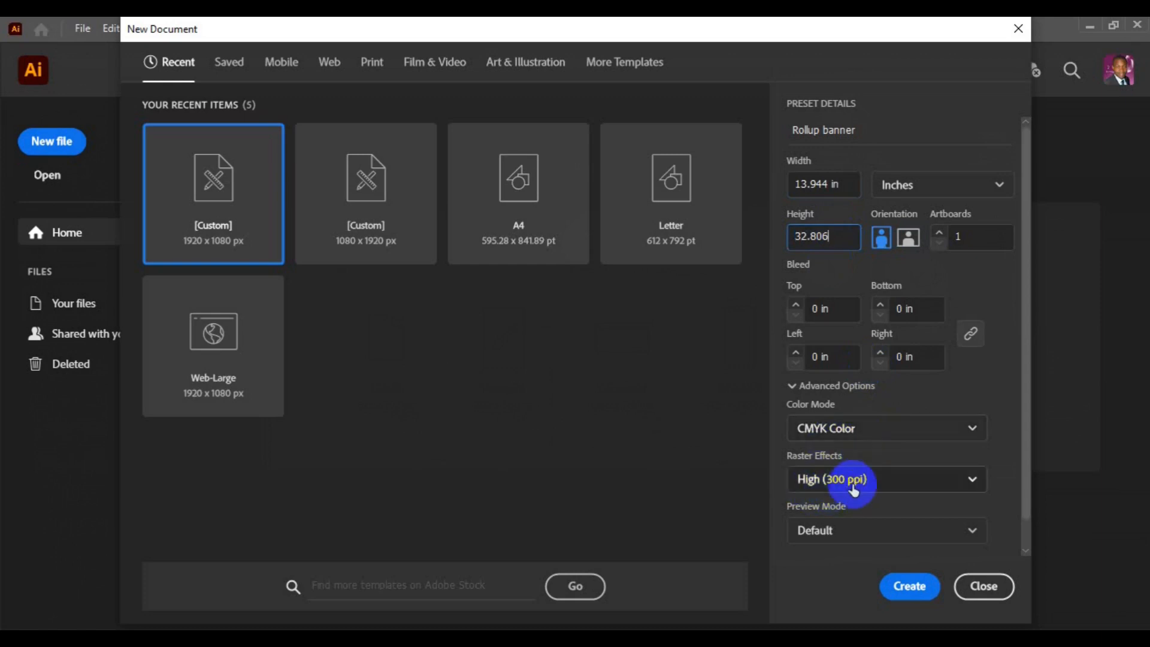
click(911, 587)
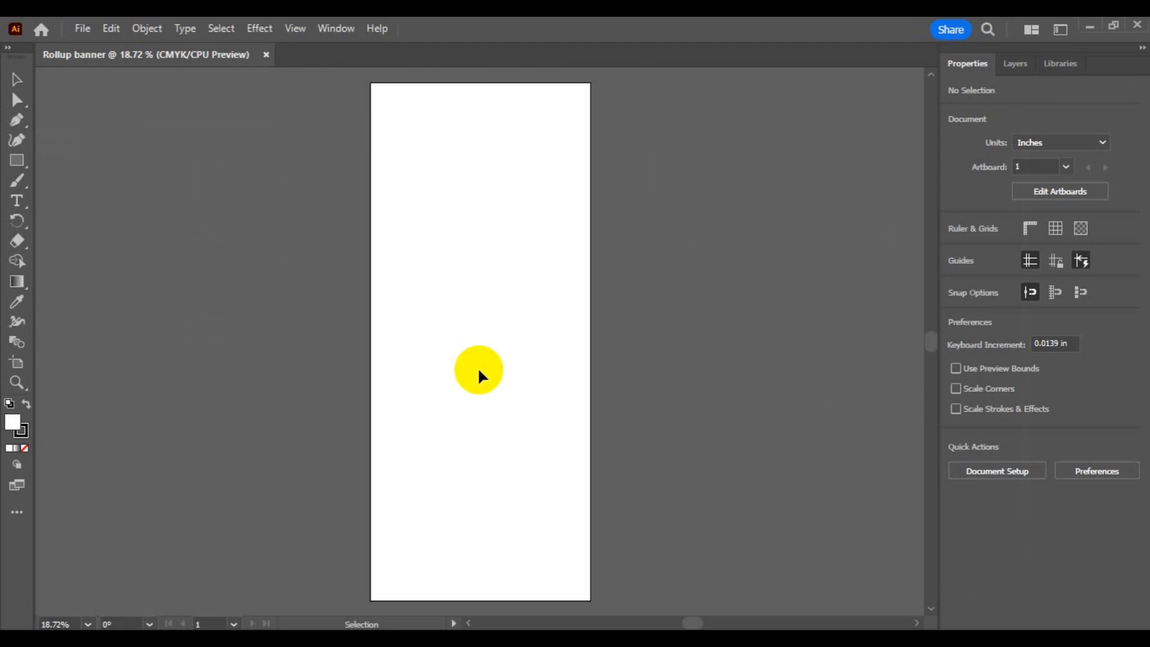
- Create a six-sided polygon with a 0.6944 in radius on the upper half of the artboard
key(ctrl+minus)
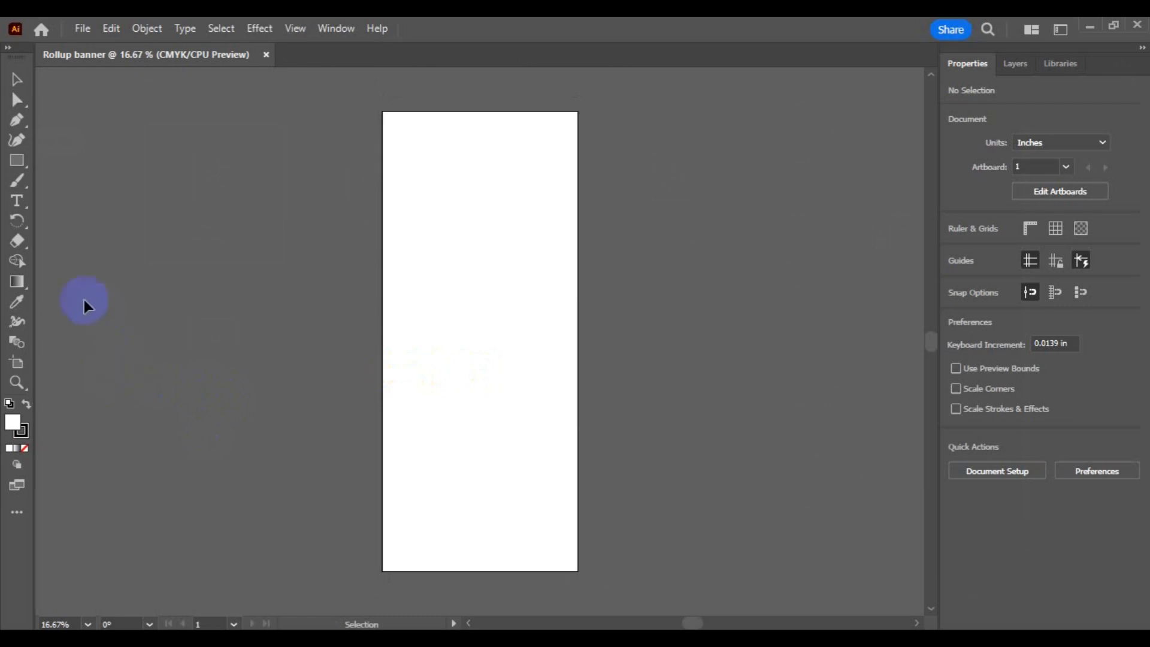
click(27, 166)
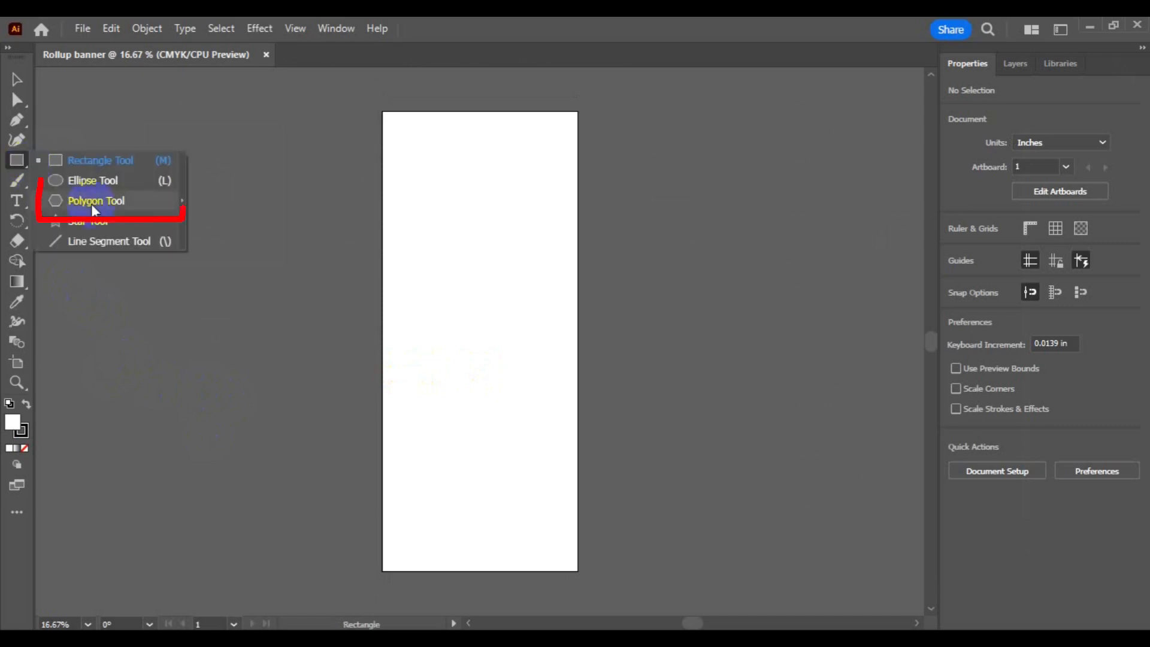
click(93, 204)
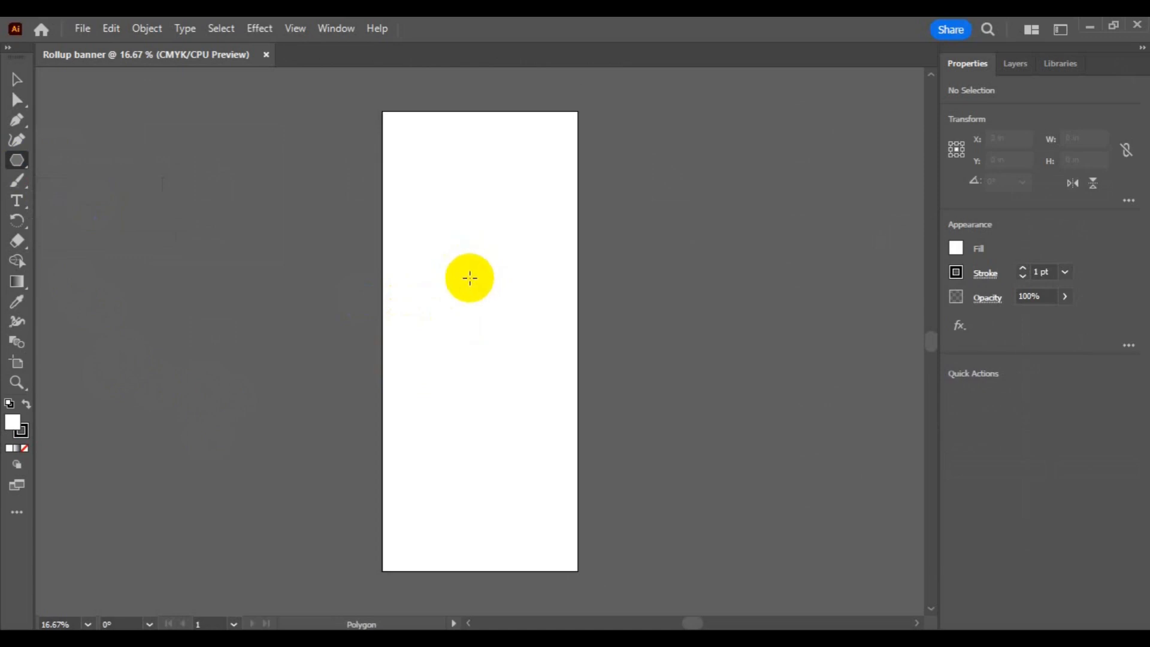
click(470, 278)
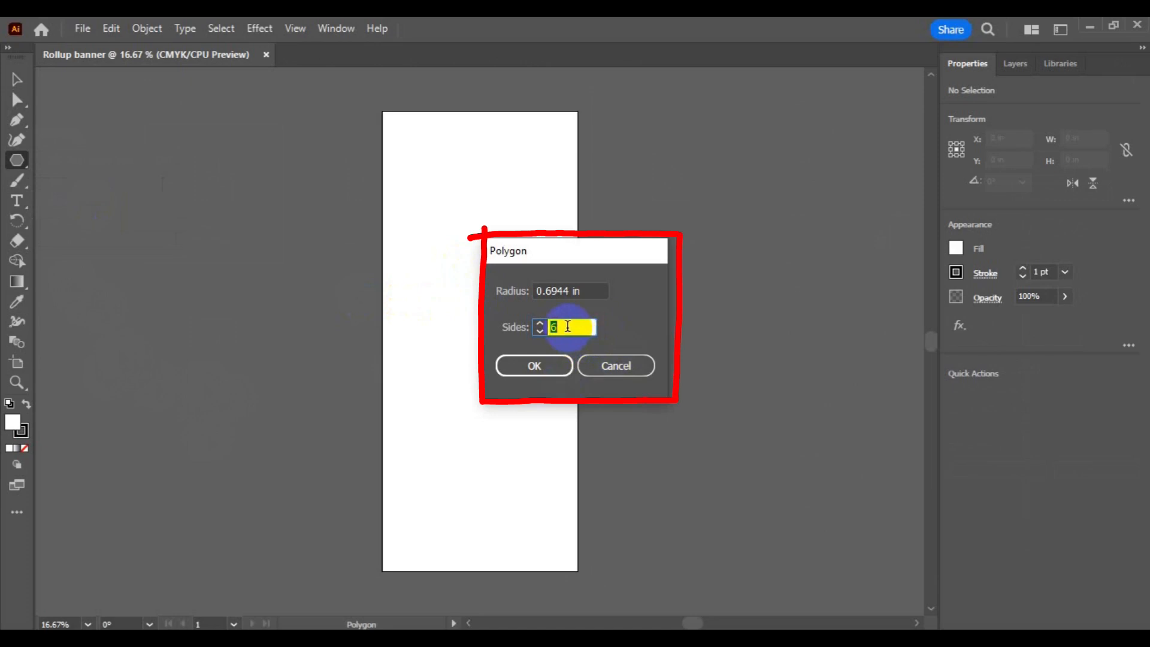
click(555, 370)
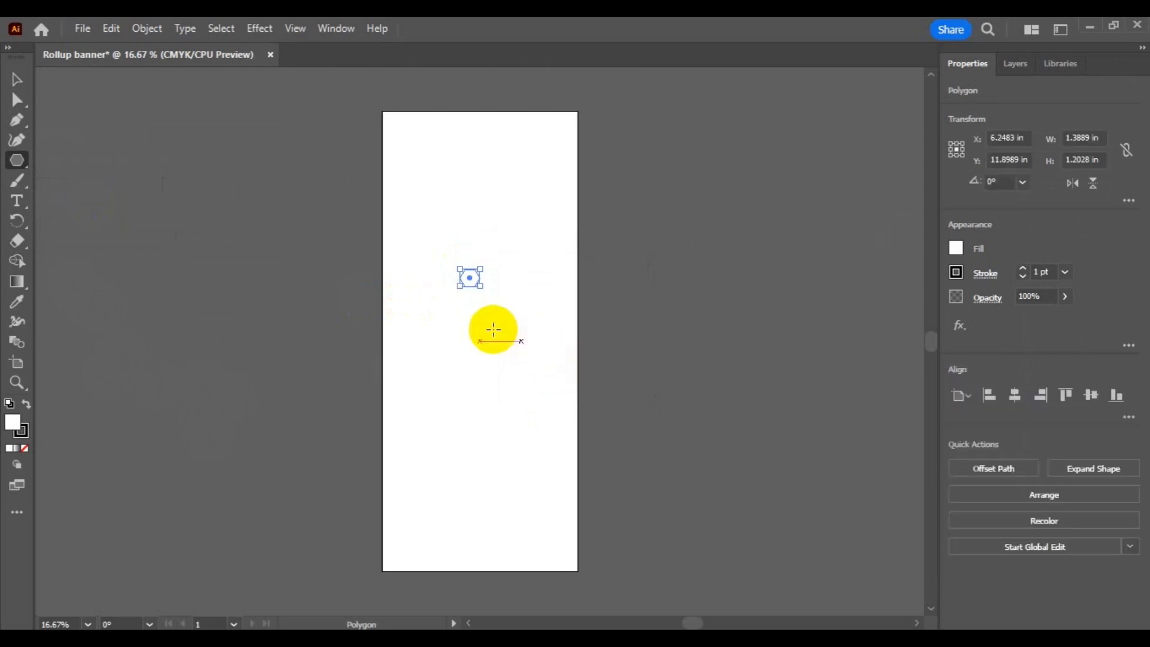
- Enlarge the hexagon proportionally to about 9.84 by 8.52 in and rotate it 90° so a corner points up
click(15, 84)
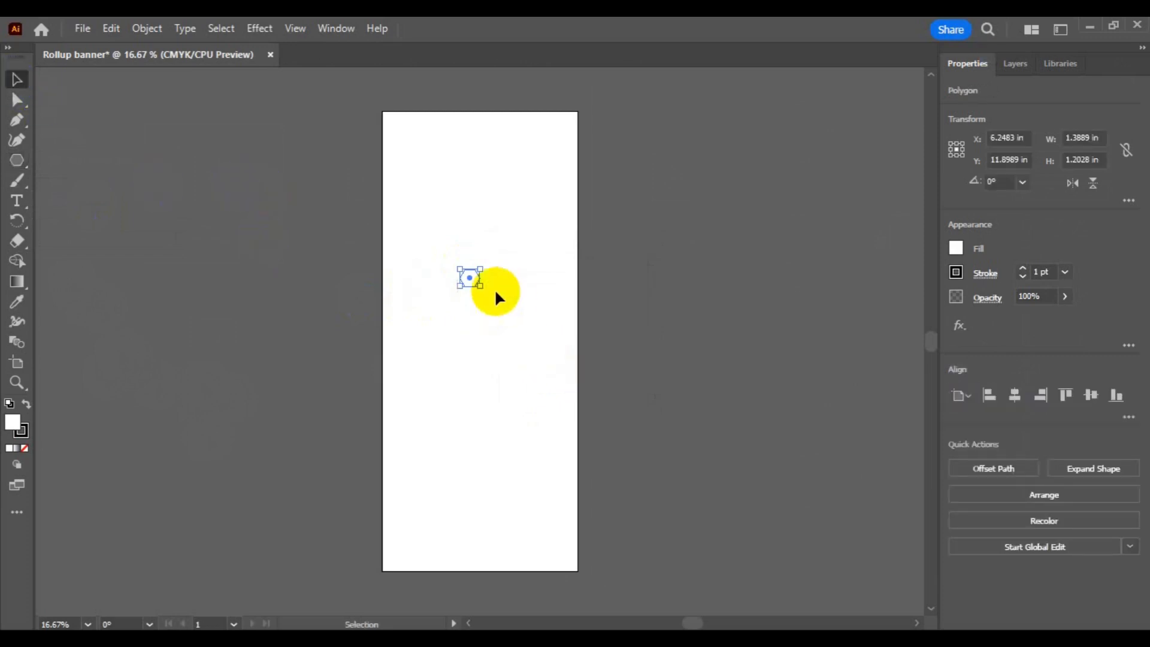
key(shift)
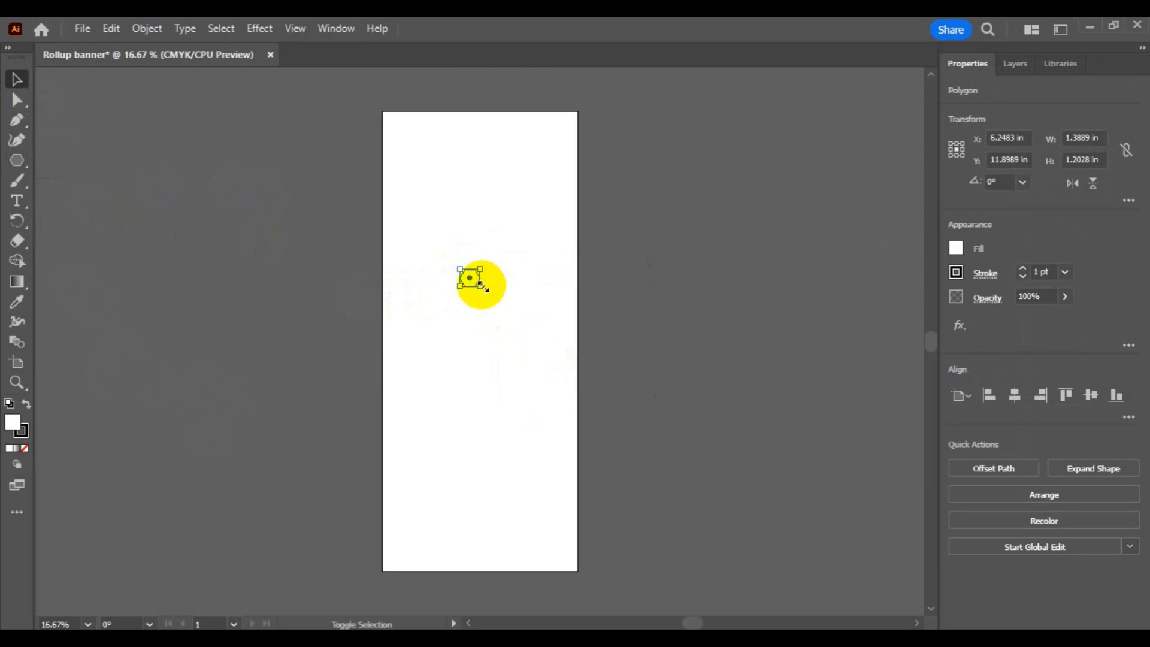
drag(483, 286, 582, 343)
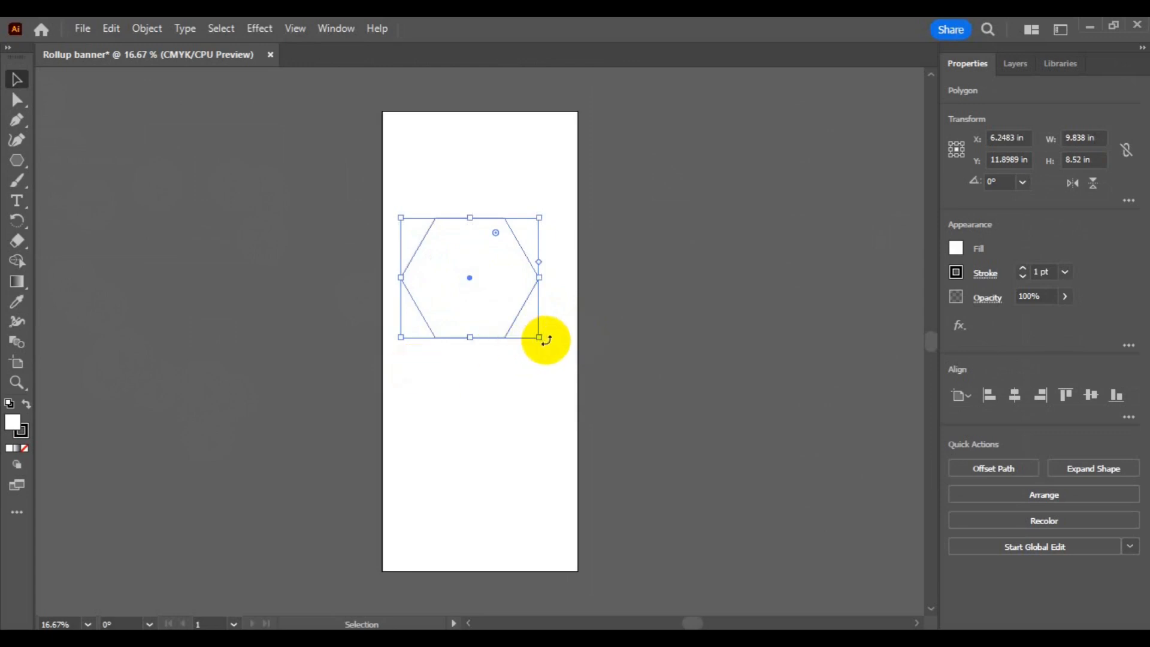
drag(546, 340, 525, 216)
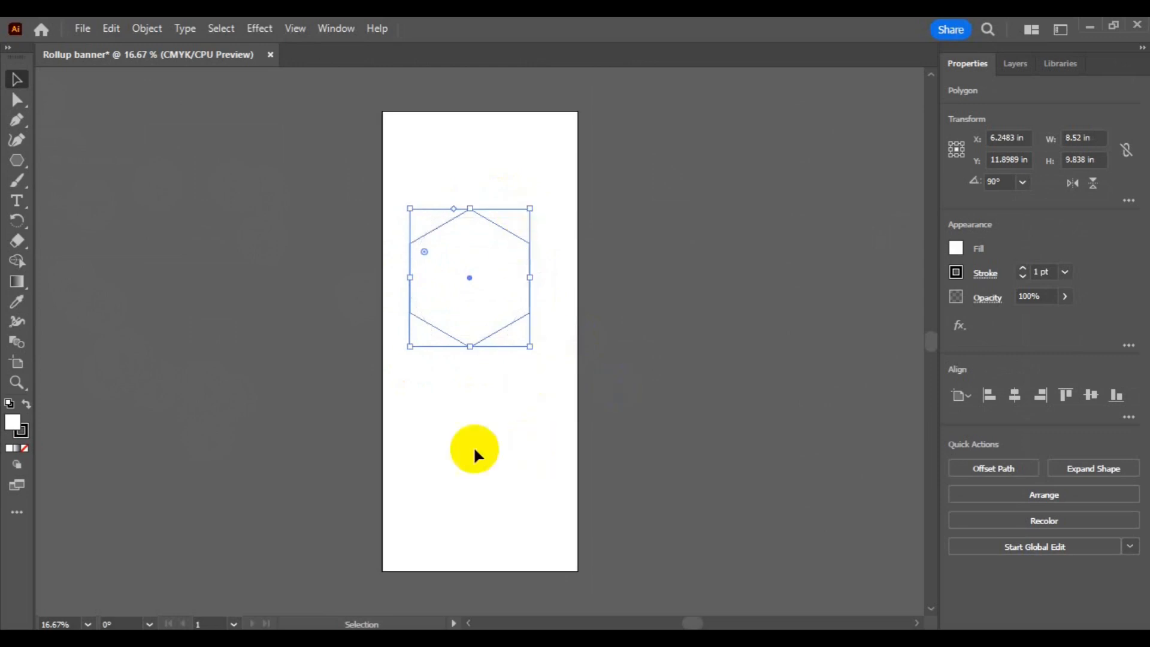
- Centre the hexagon horizontally near the artboard's upper end and enlarge it to about 9.23 by 10.66 in
click(1091, 394)
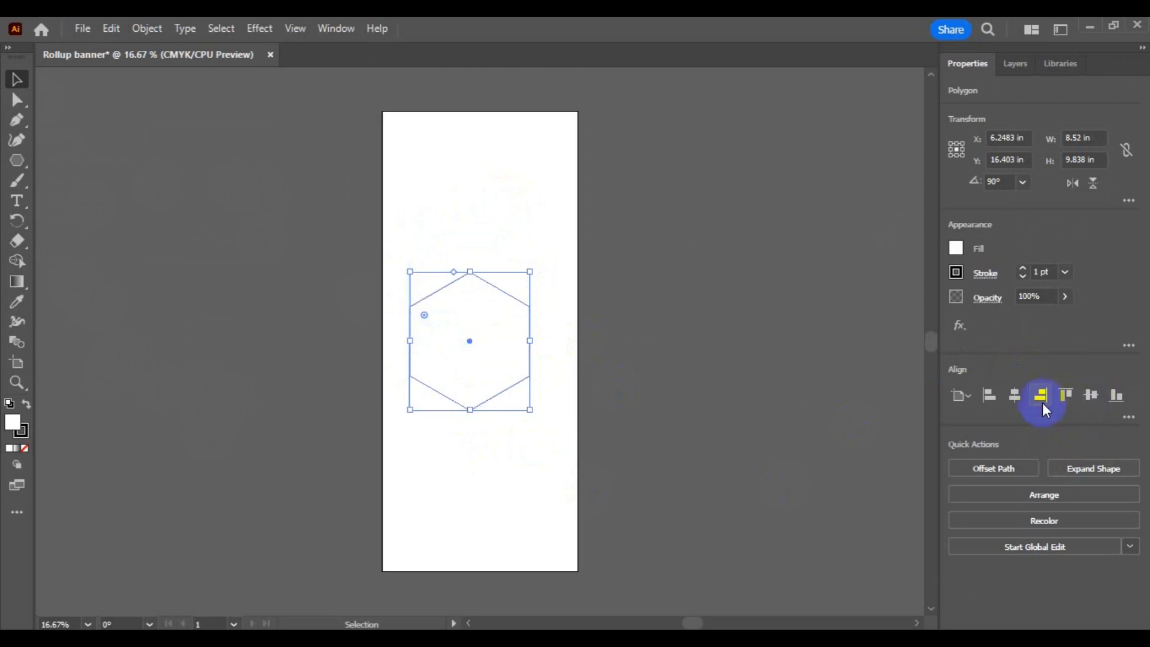
click(1021, 403)
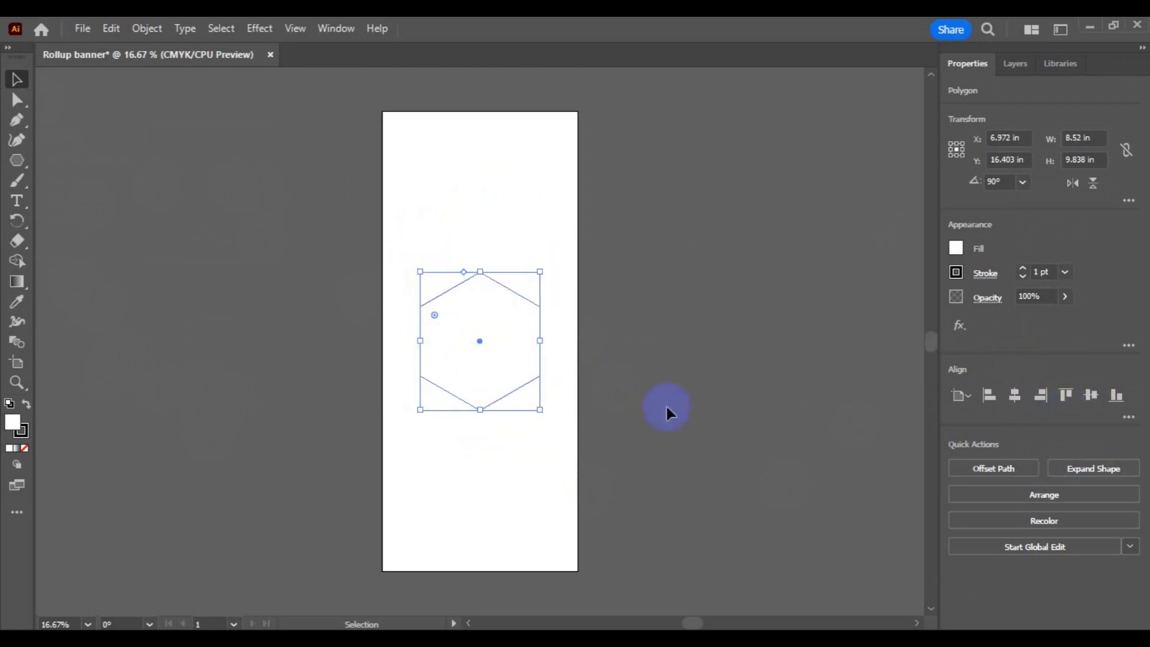
drag(480, 345, 477, 208)
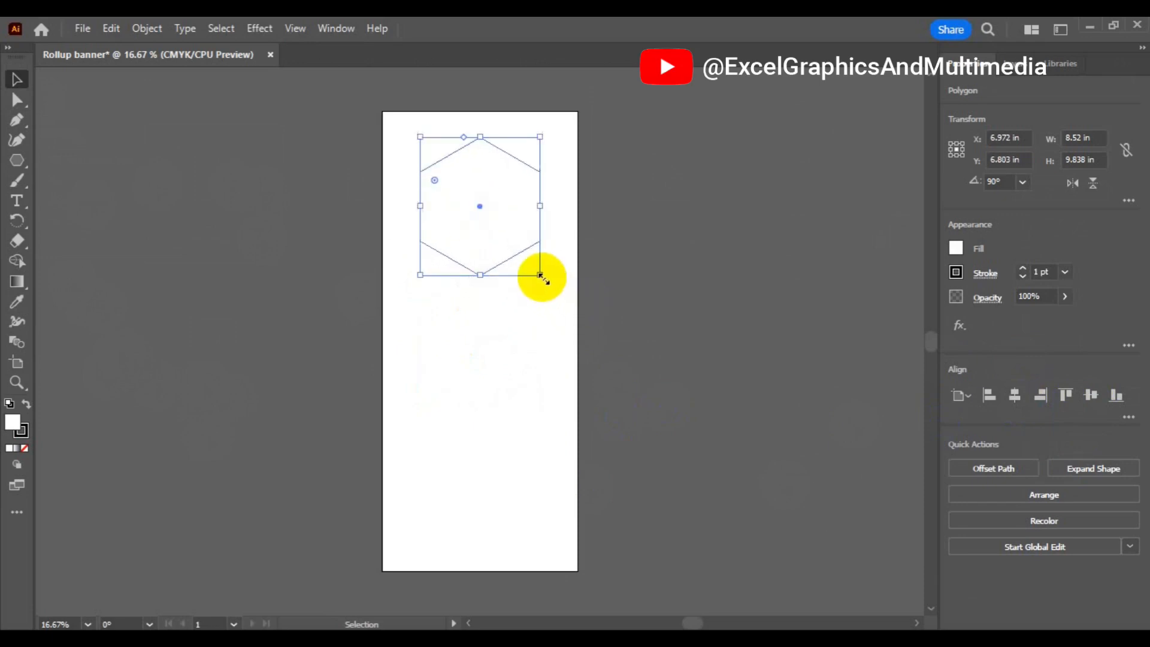
drag(540, 275, 546, 285)
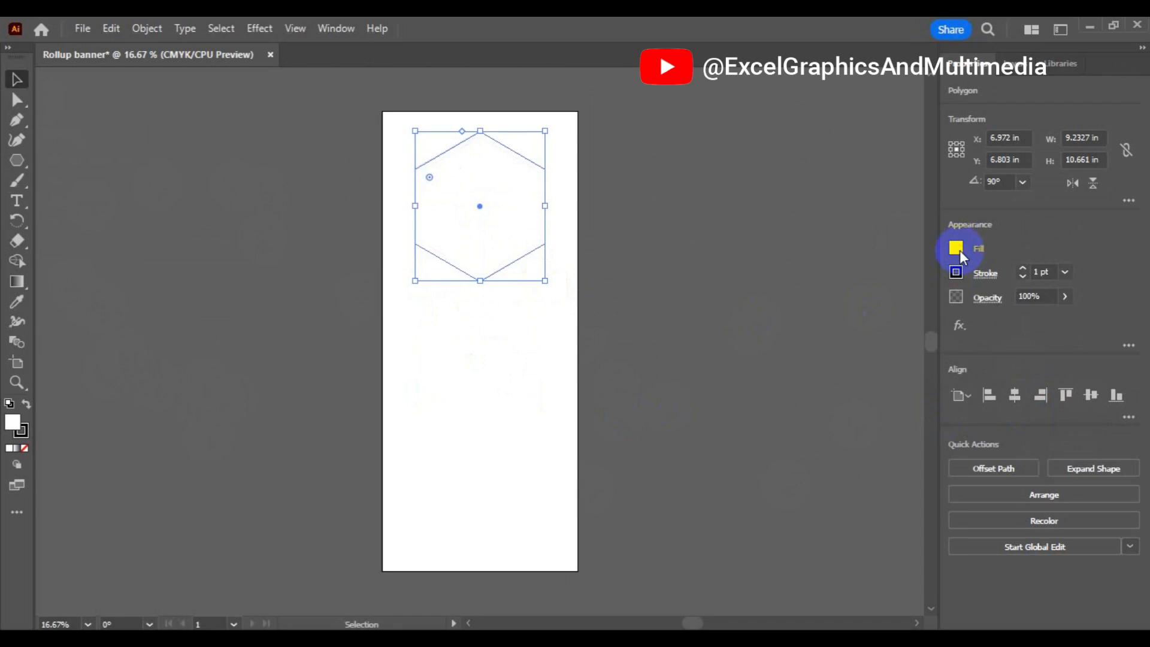
- Remove the hexagon's fill and set its stroke weight to 4 pt
click(958, 252)
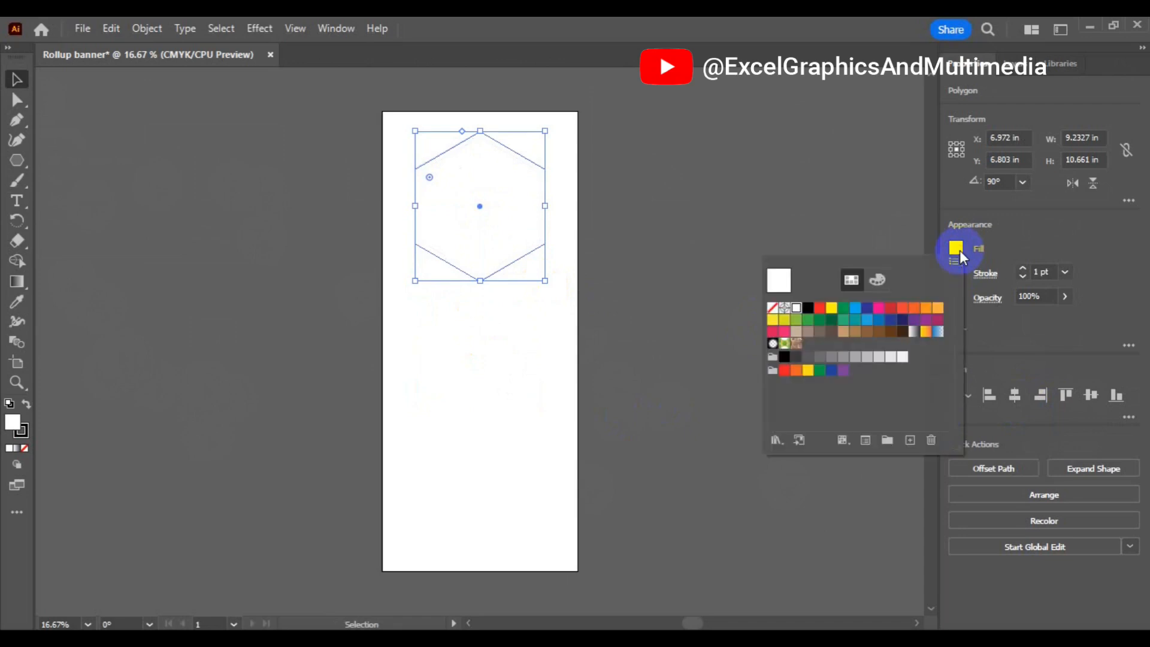
click(774, 315)
click(772, 308)
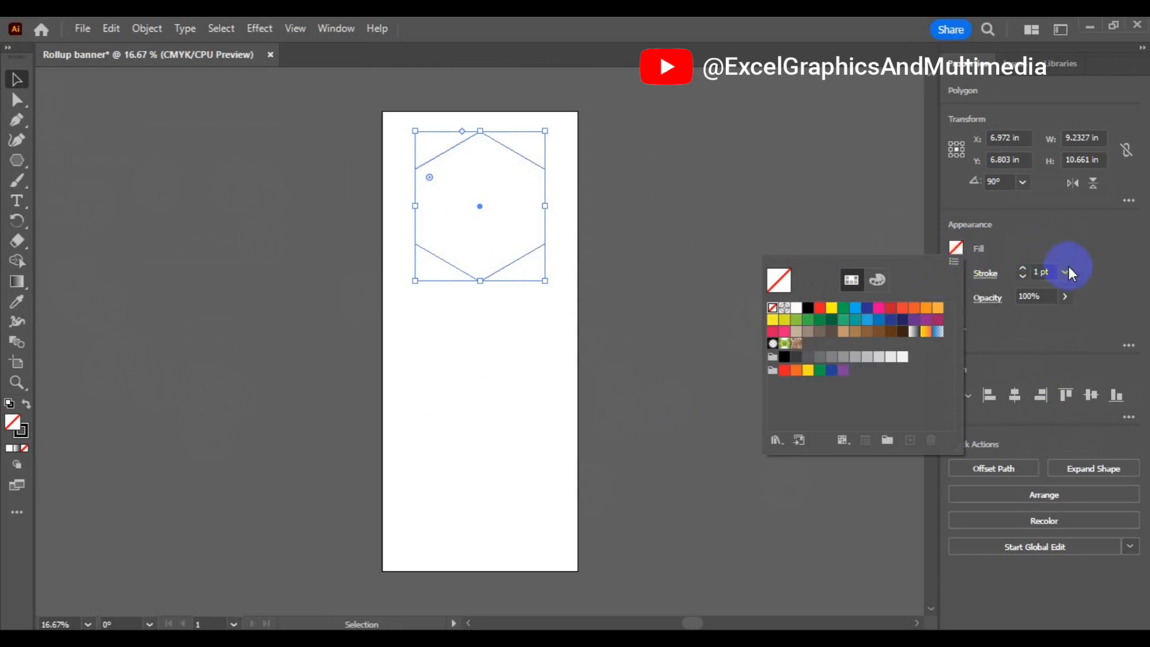
click(956, 245)
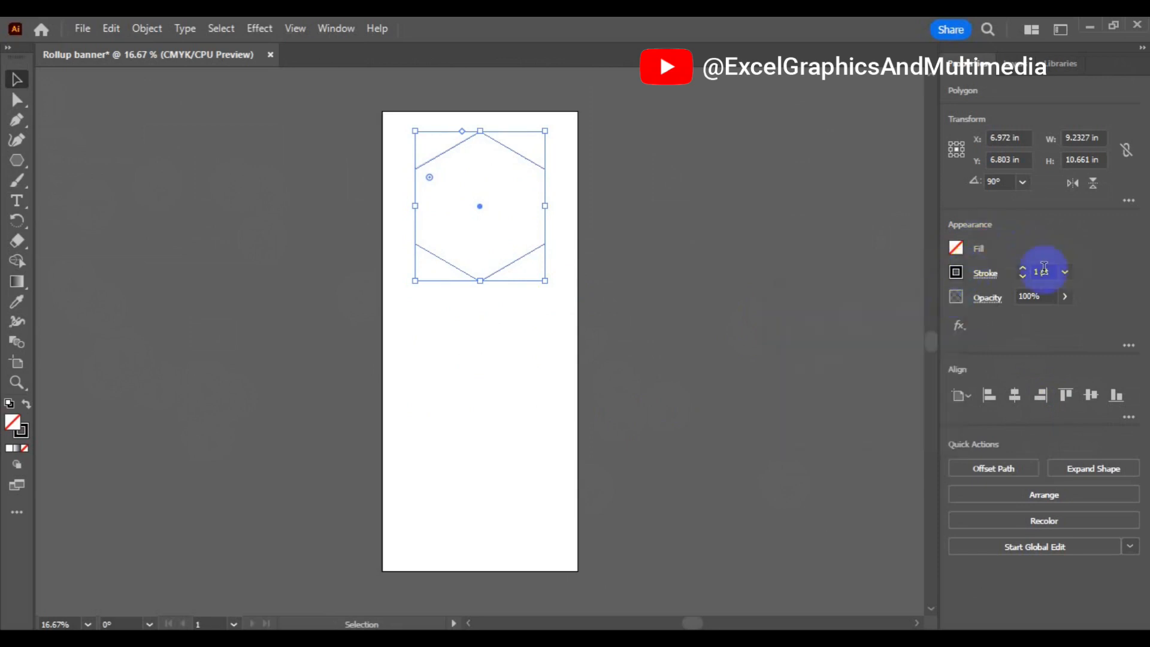
click(1066, 275)
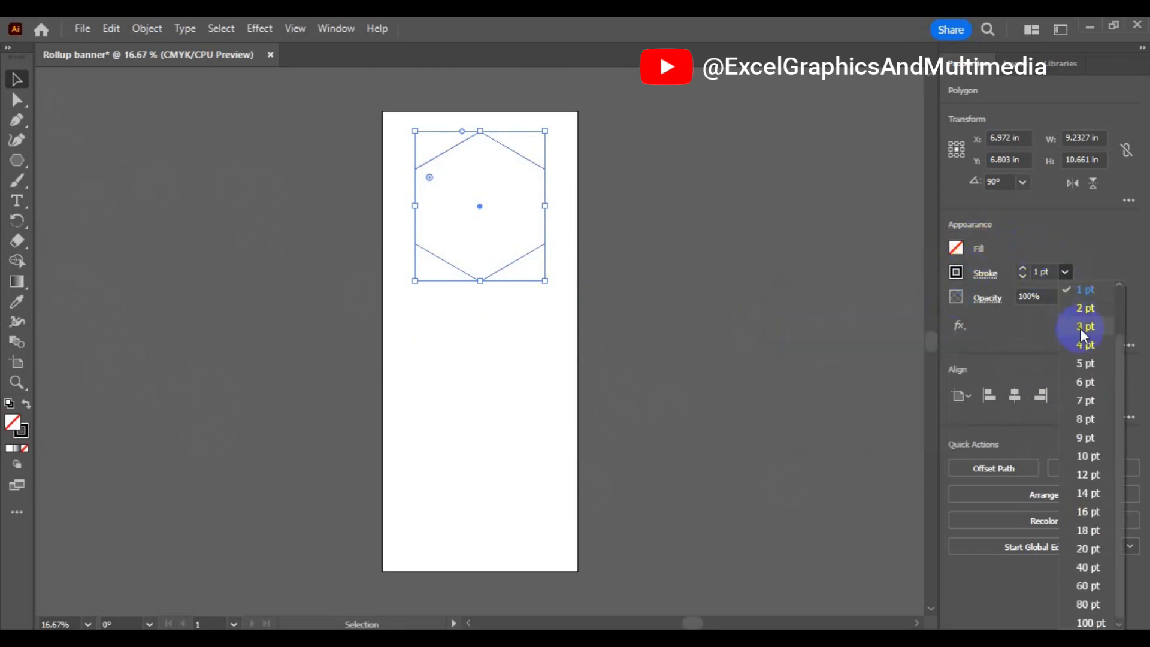
click(1087, 347)
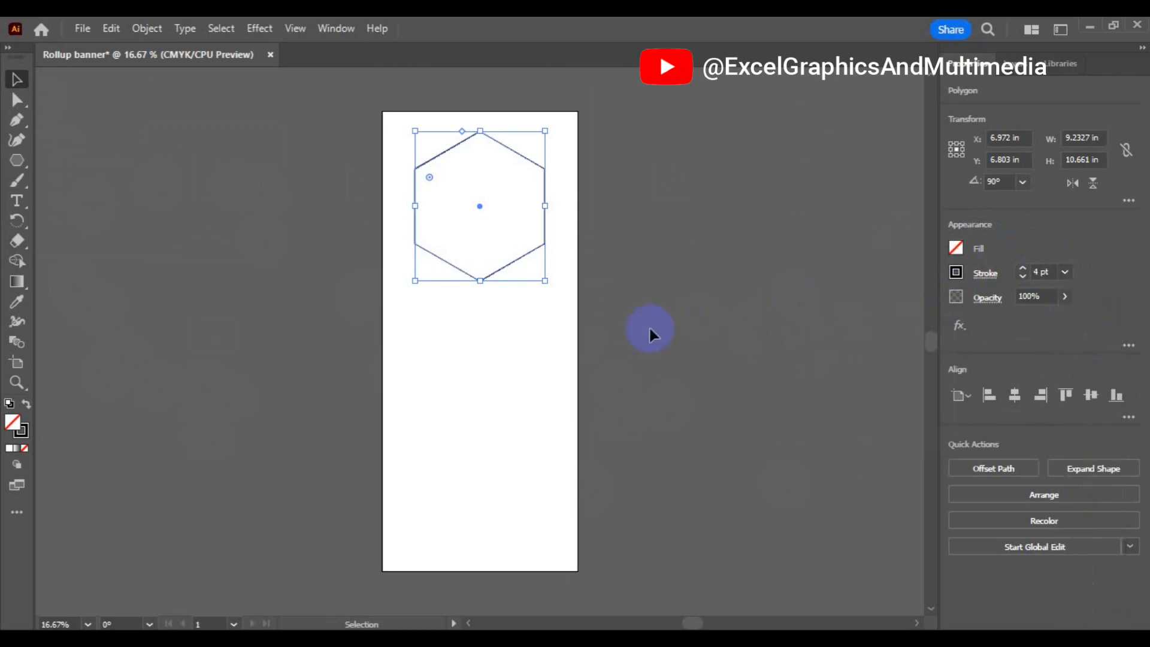
click(515, 373)
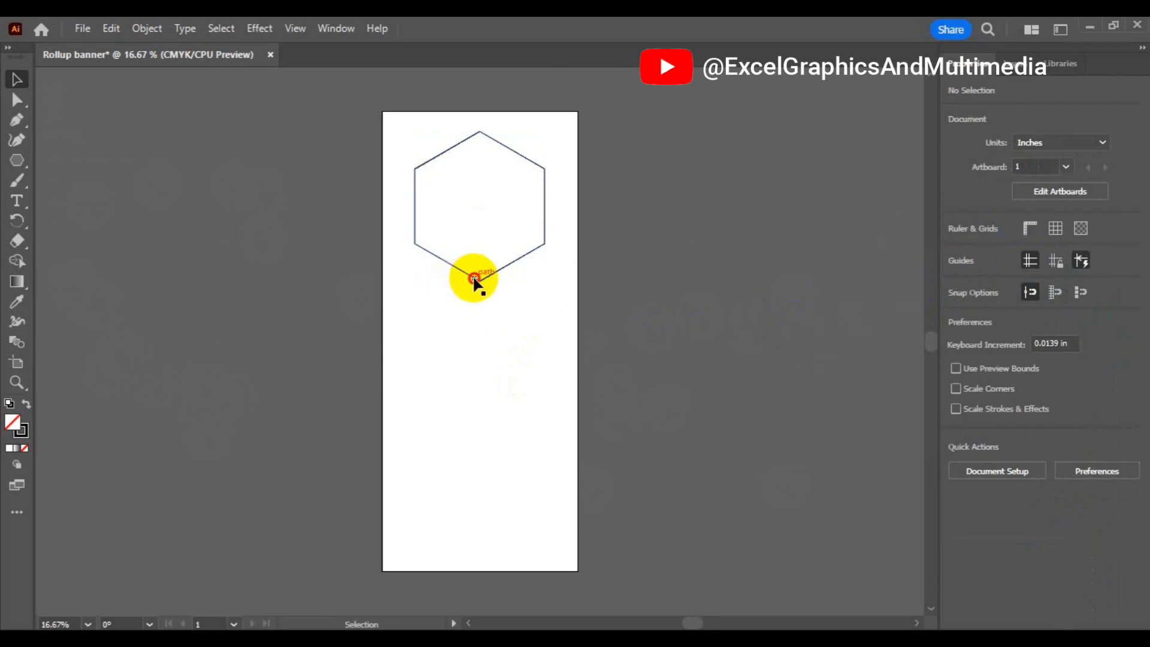
- Paste a copy of the hexagon in back and enlarge it from its centre to about 9.87 by 11.39 in
click(474, 280)
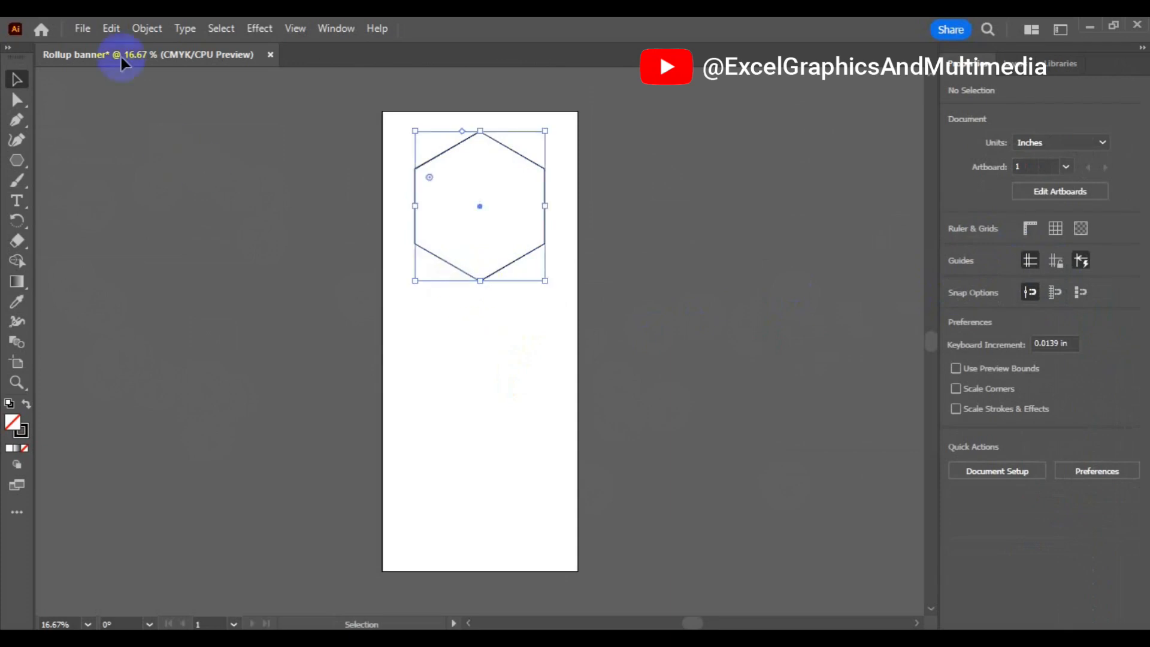
click(112, 28)
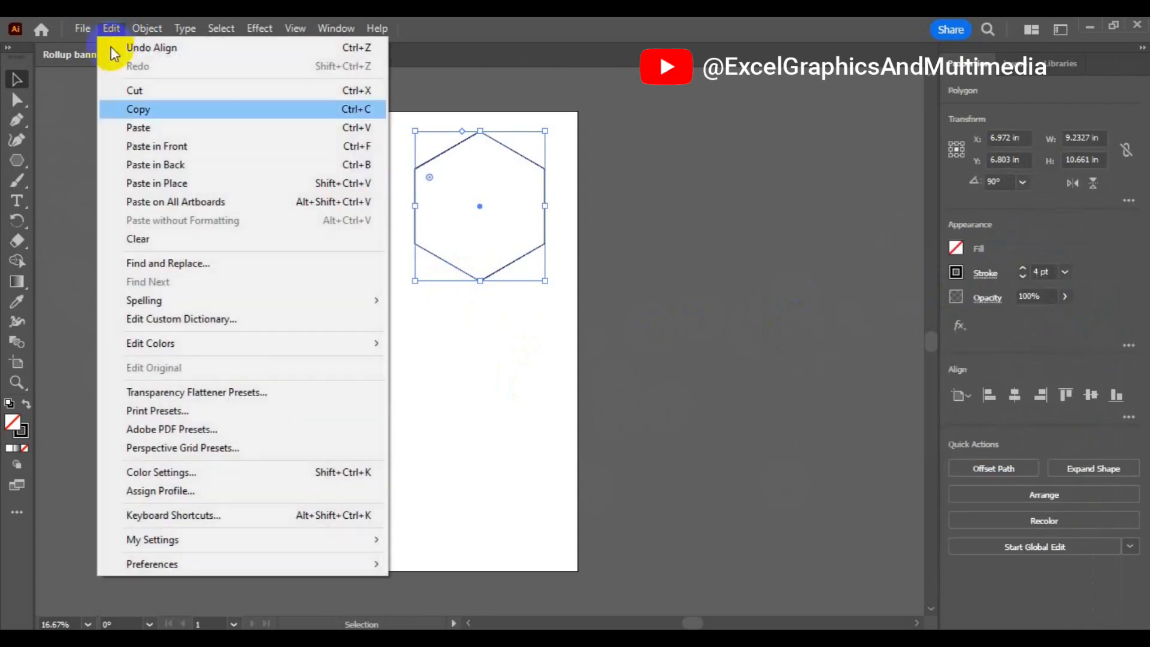
click(148, 112)
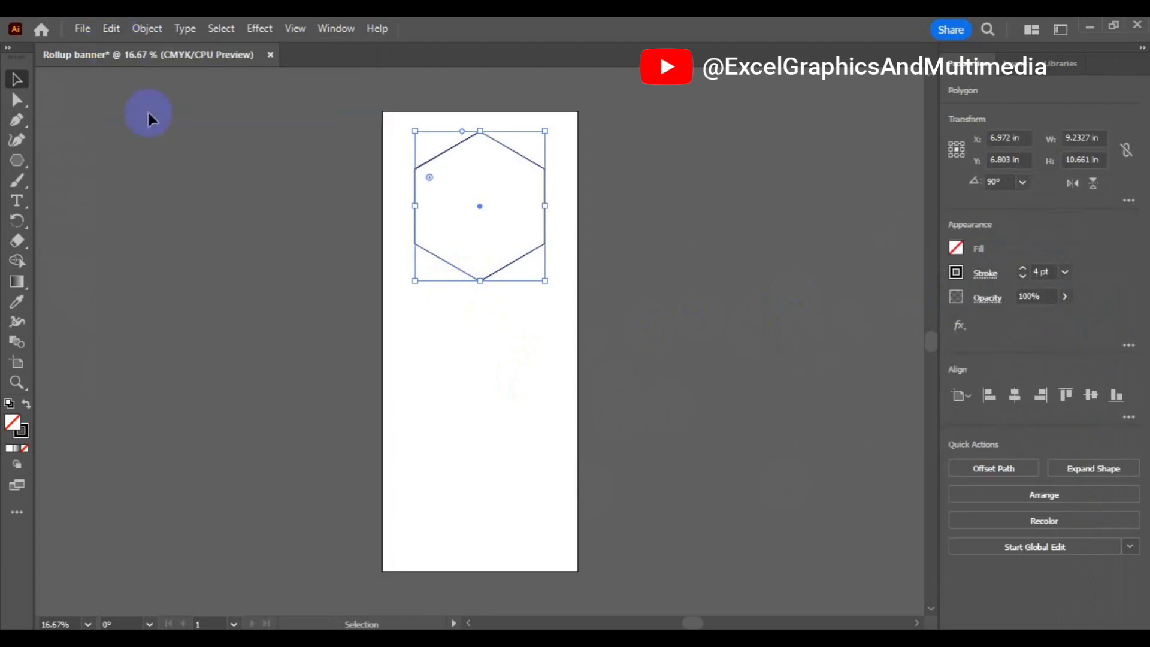
click(109, 33)
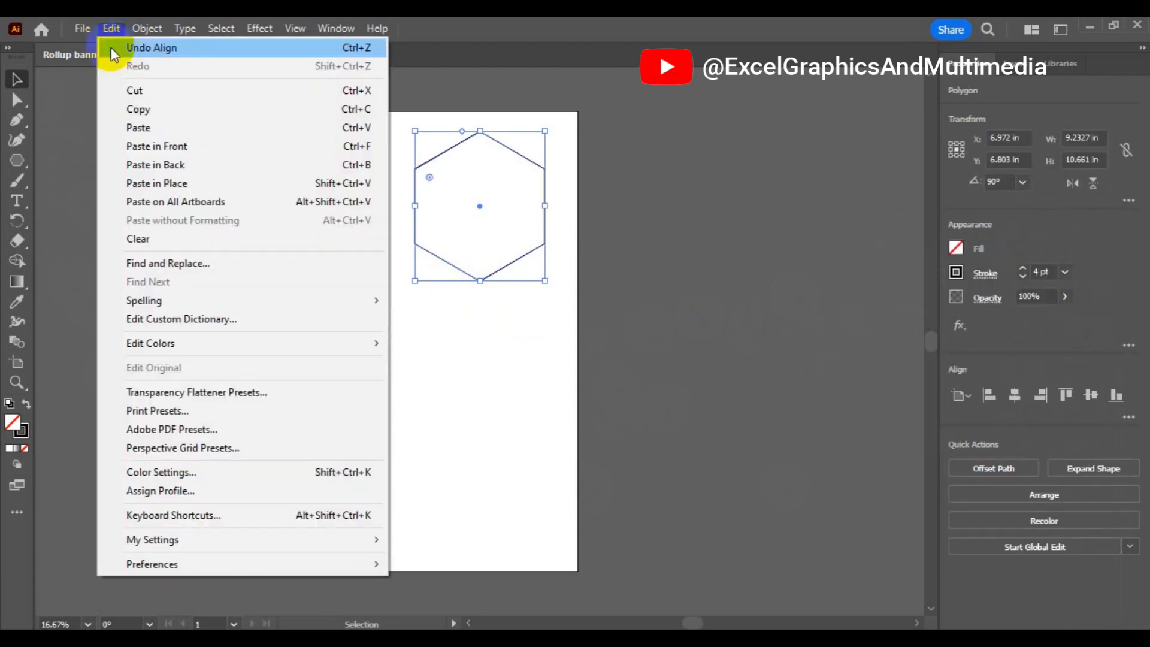
click(185, 170)
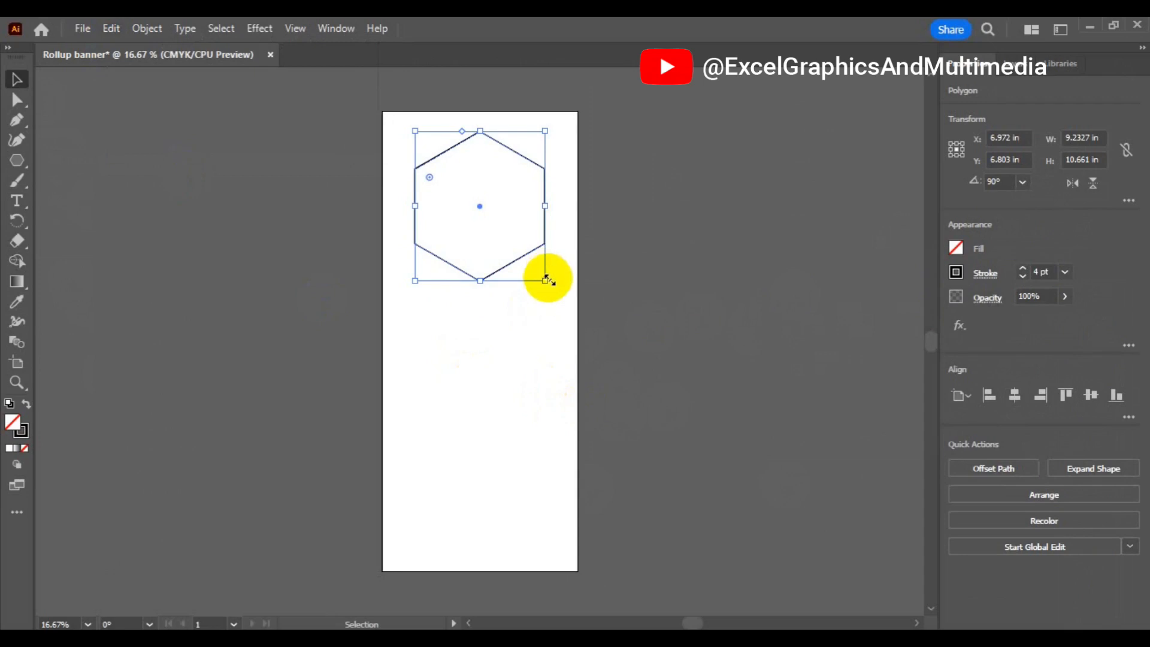
drag(547, 281, 551, 287)
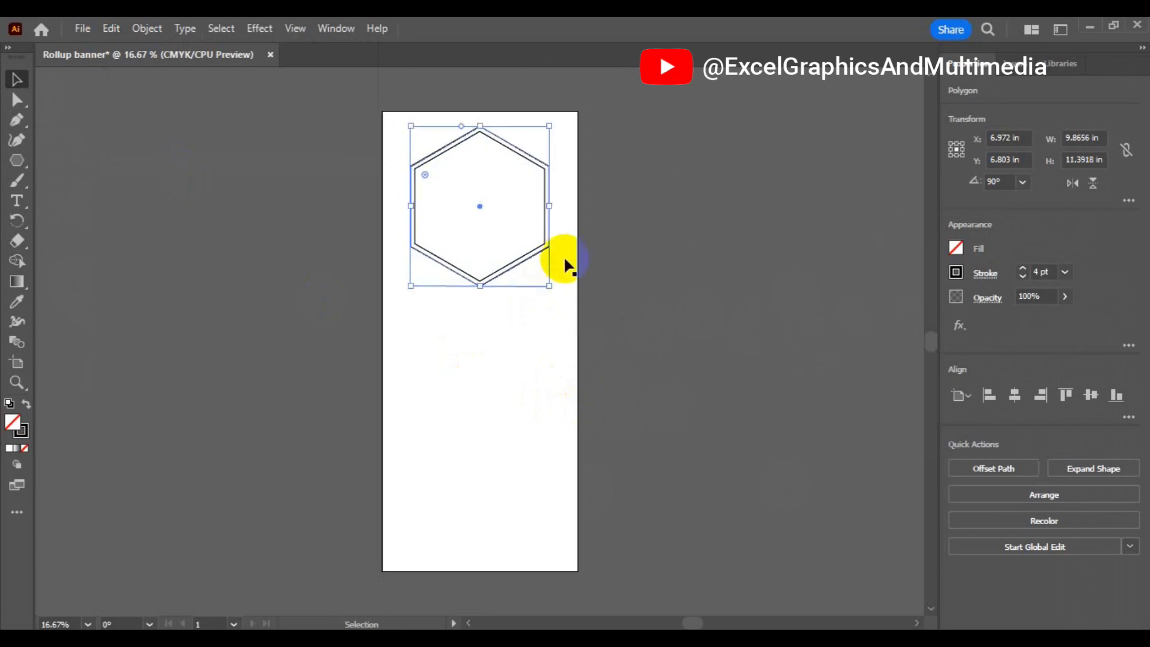
click(437, 244)
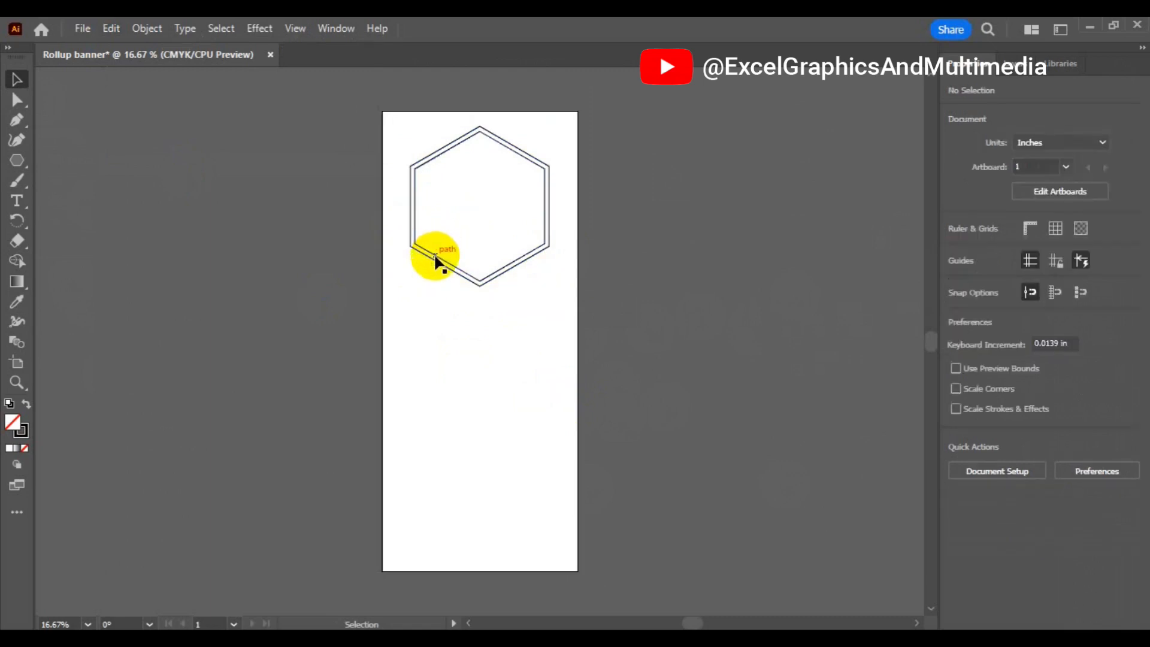
- Fill the inner hexagon with dark grey and remove its stroke
click(435, 262)
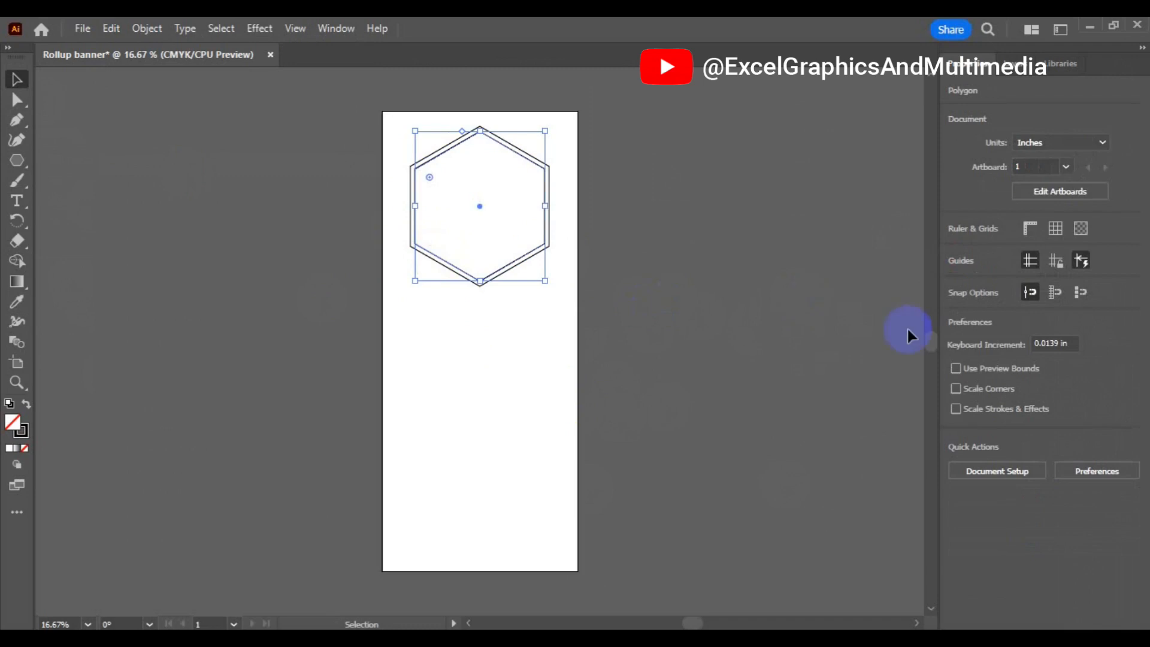
click(955, 254)
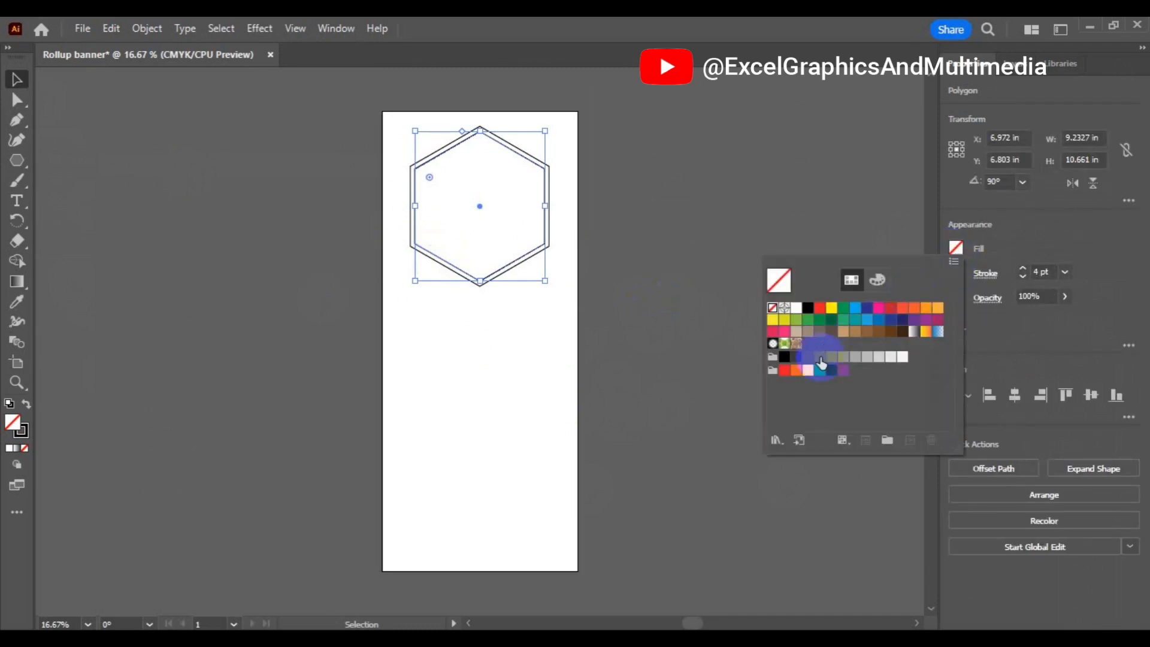
click(820, 357)
click(995, 245)
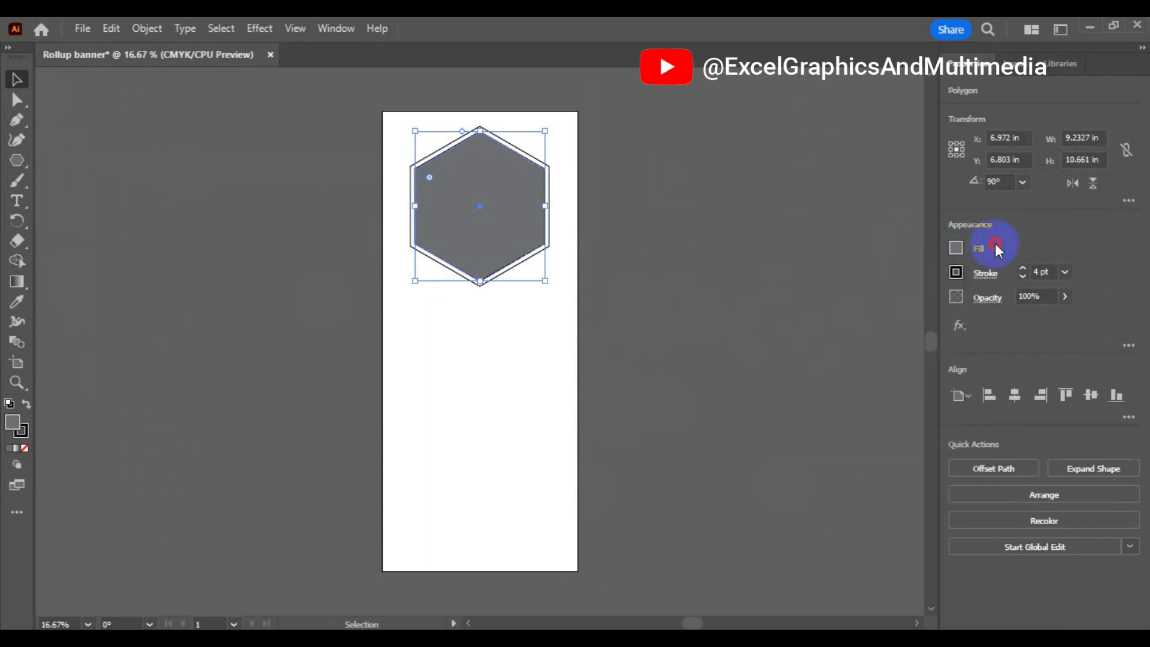
click(957, 273)
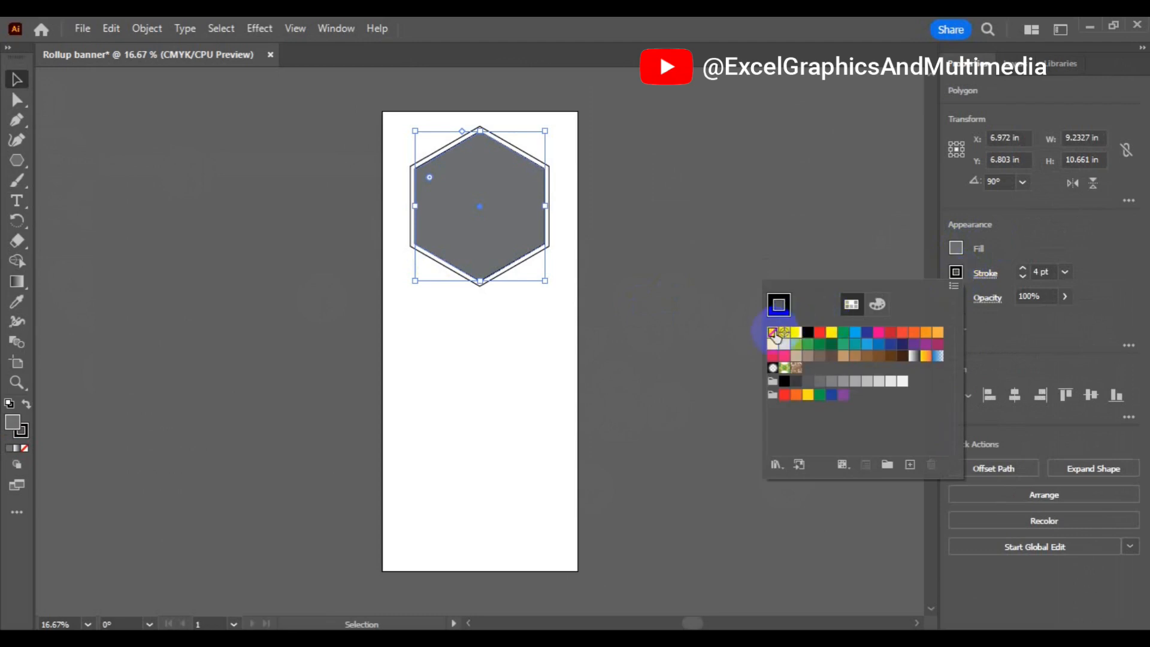
click(773, 332)
click(627, 256)
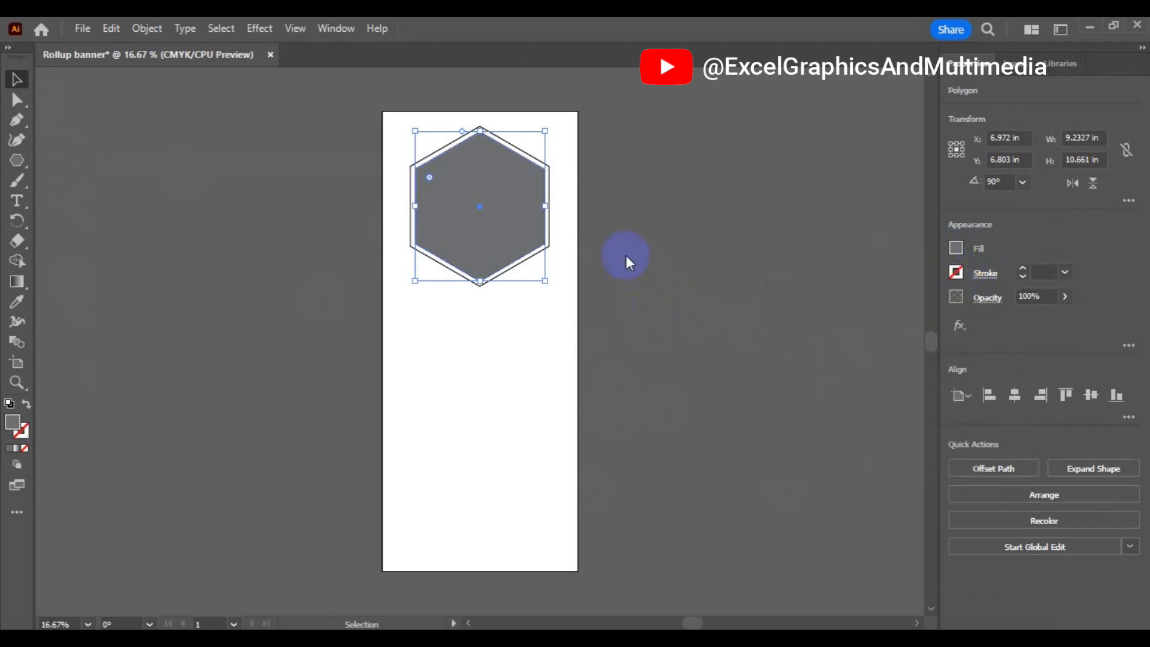
click(503, 362)
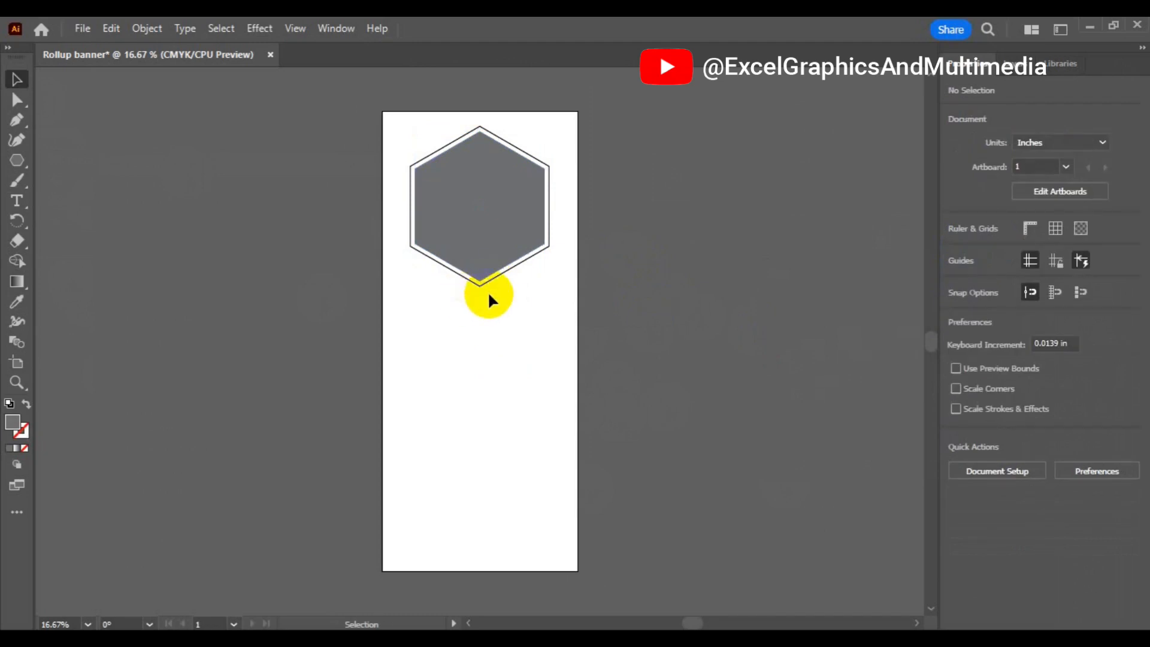
- Copy the outer outlined hexagon and paste the duplicate in back of it
click(480, 285)
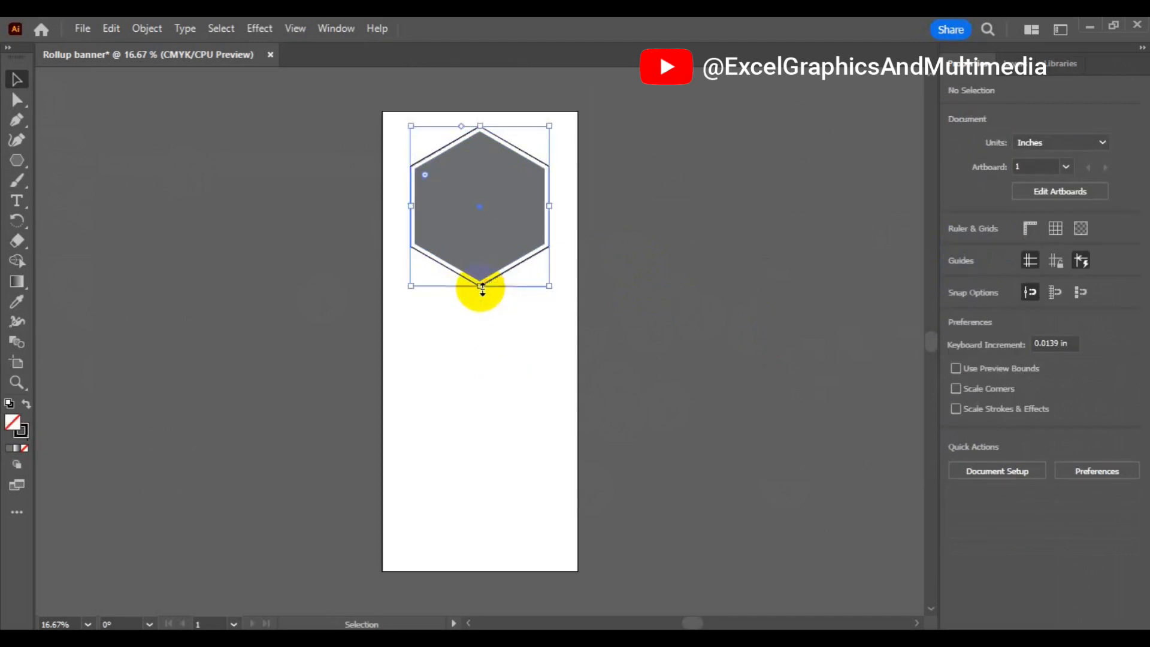
click(111, 30)
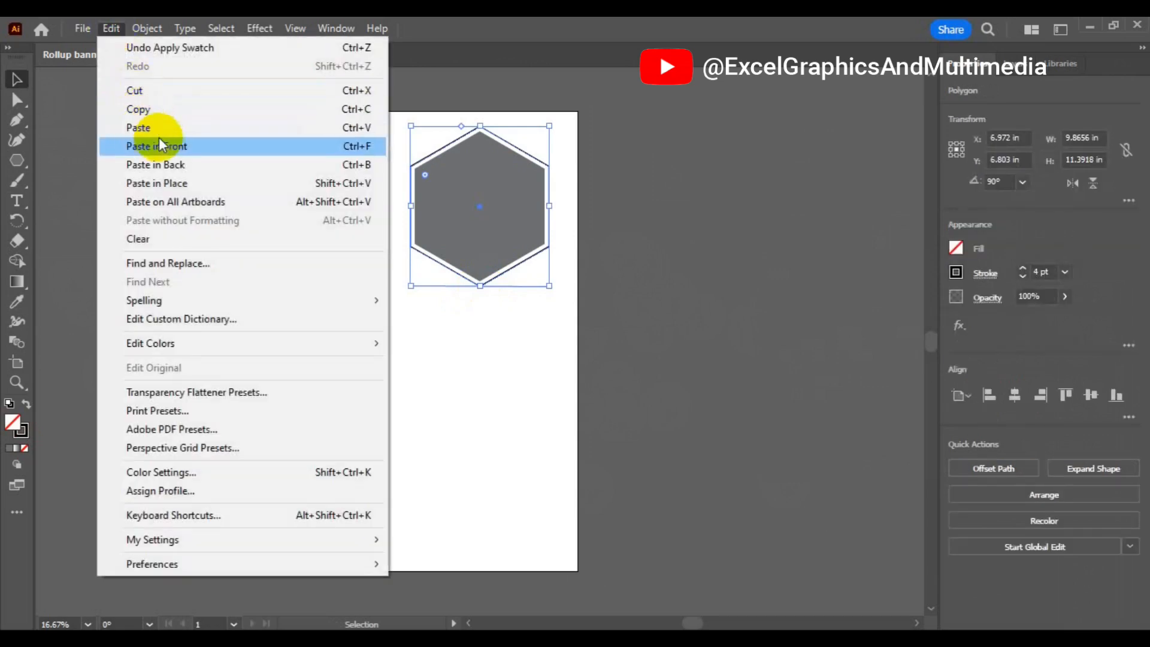
click(157, 109)
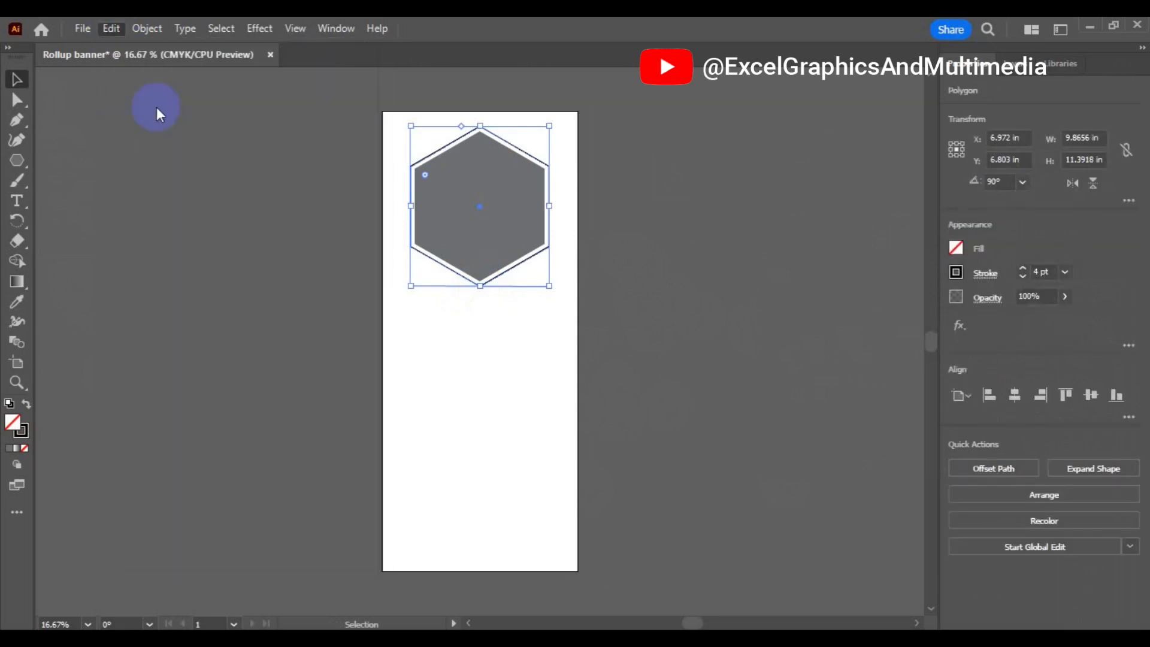
click(113, 28)
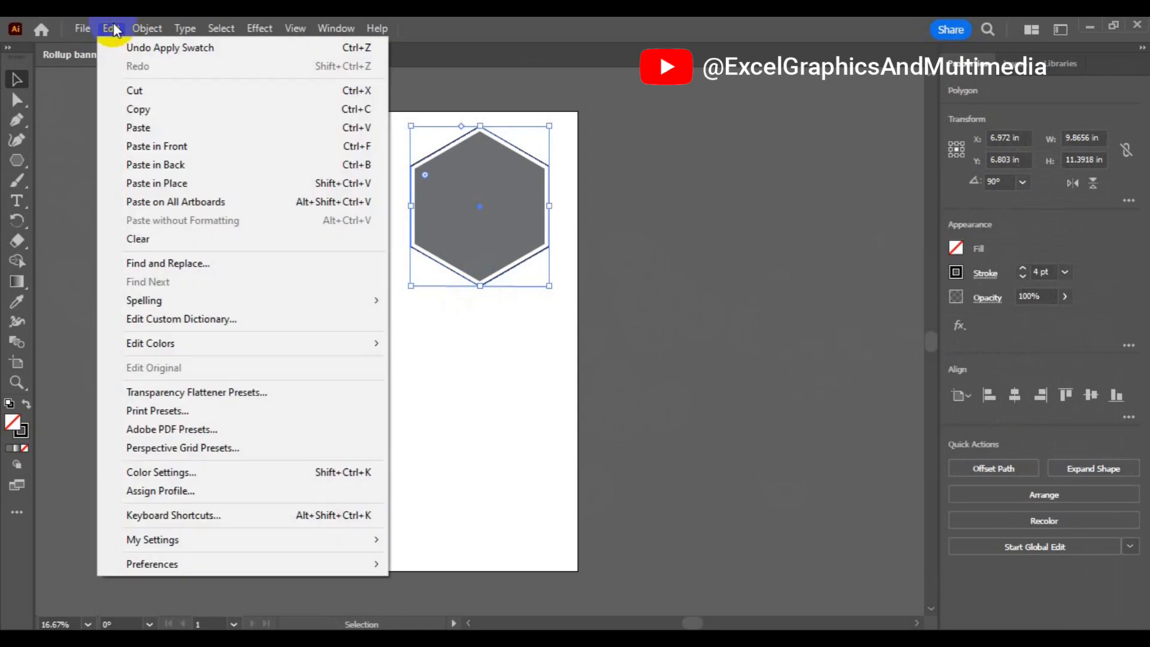
click(170, 172)
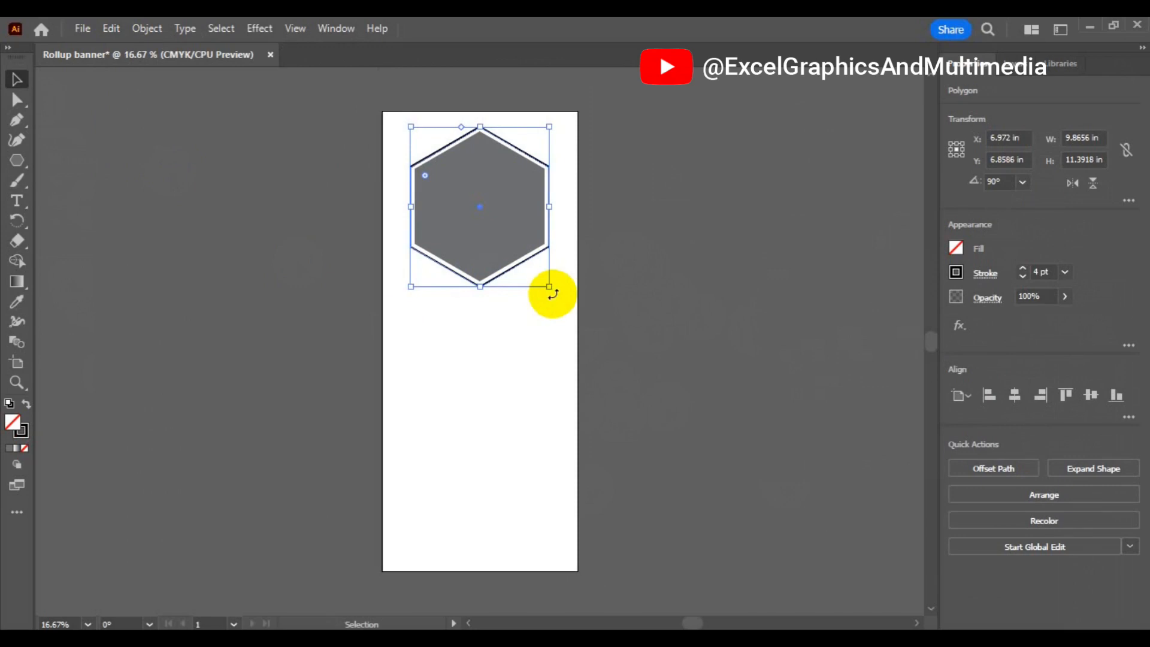
- Nudge the pasted outline hexagon straight down to a Y position of about 7.29 in
key(Down)
key(Down)
key(Down)
key(Down)
key(Down)
key(Down)
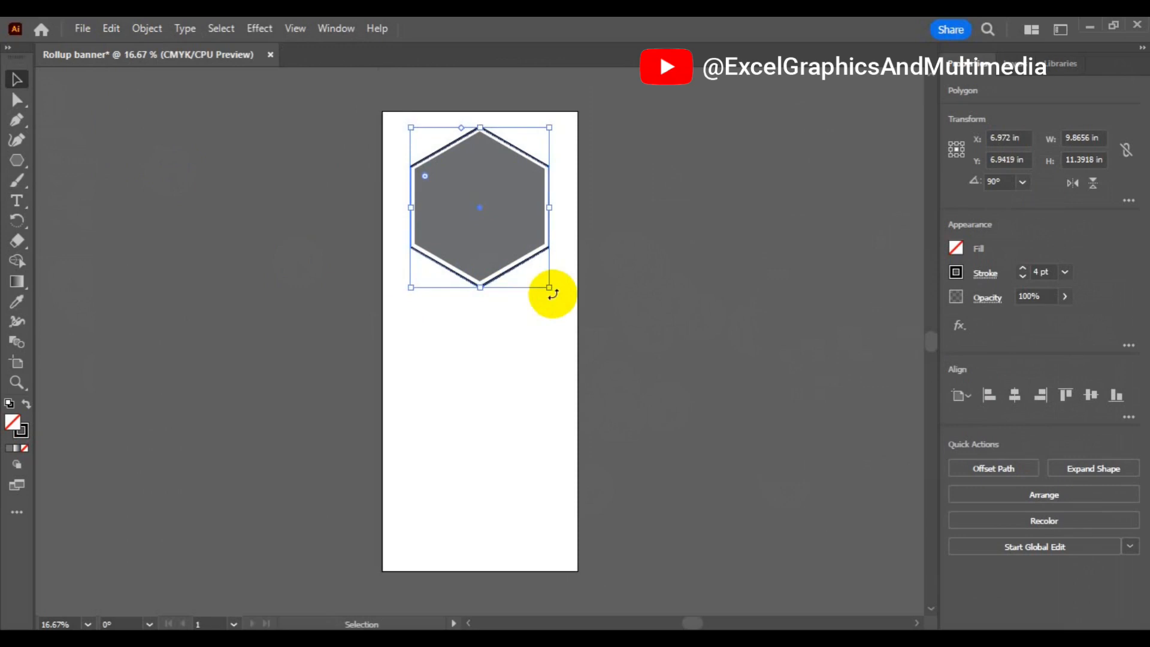
key(Down)
key(Down)
key(Down)
key(Down)
key(Down)
key(Down)
key(Down)
key(Down)
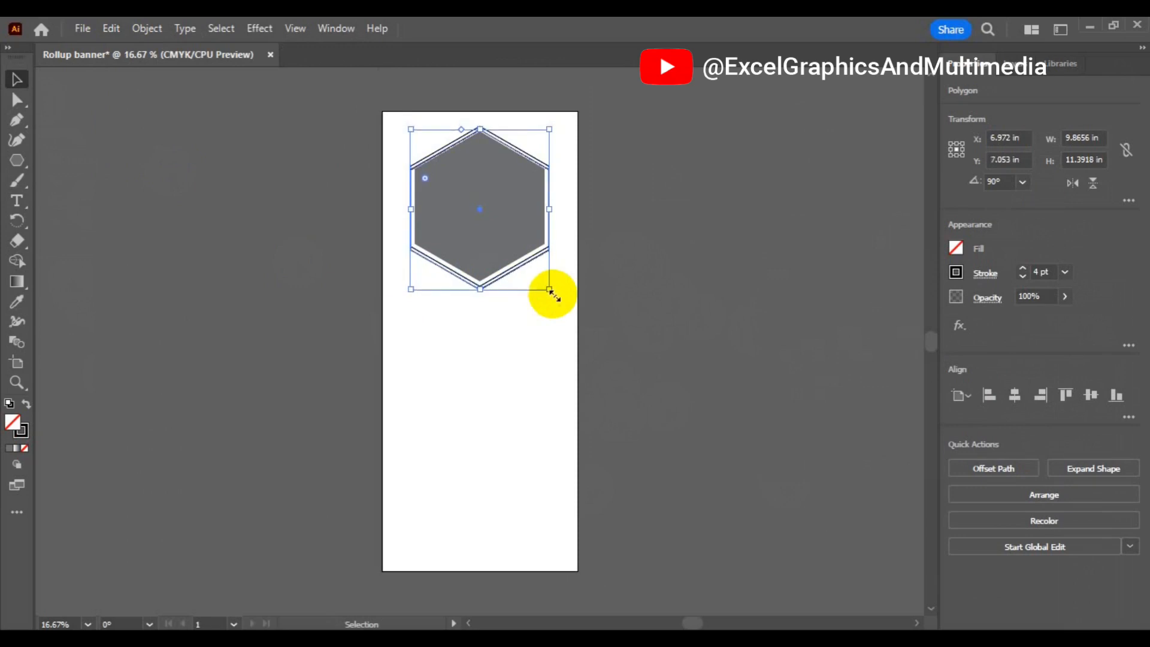
key(Down)
key(Down)
key(Down)
key(Down)
key(Down)
key(Down)
key(Down)
key(Down)
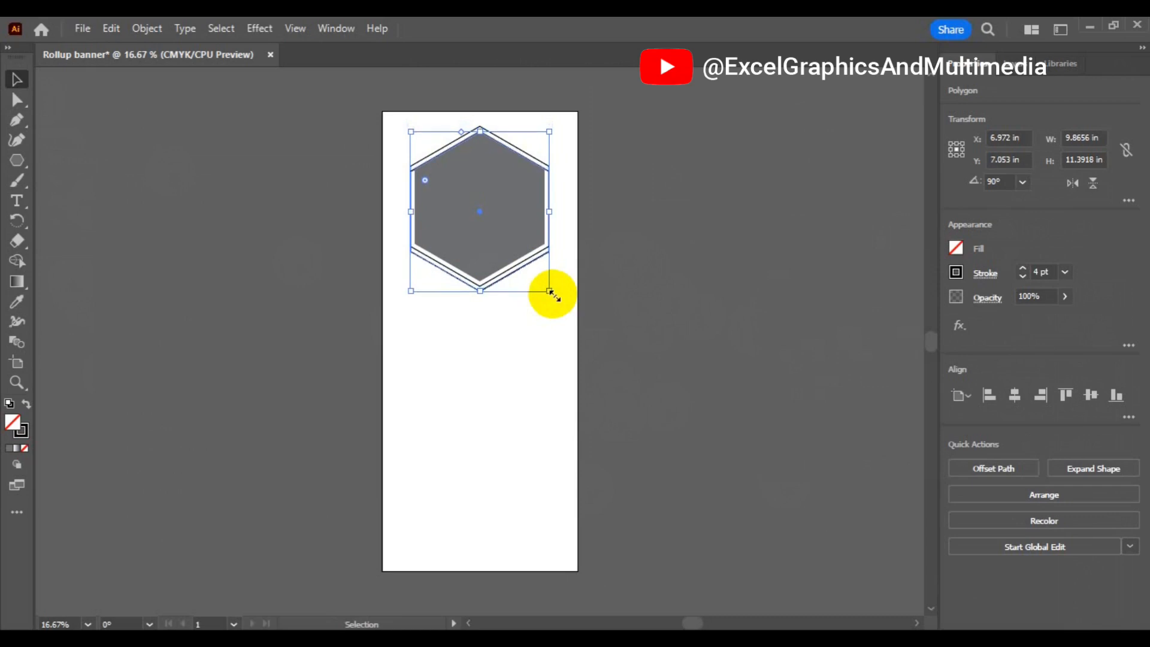
key(Down)
key(Down)
key(Down)
key(Down)
key(Down)
key(Down)
key(Down)
key(Down)
key(Down)
key(Down)
key(Down)
key(Down)
key(Down)
key(Down)
key(Down)
key(Down)
key(Down)
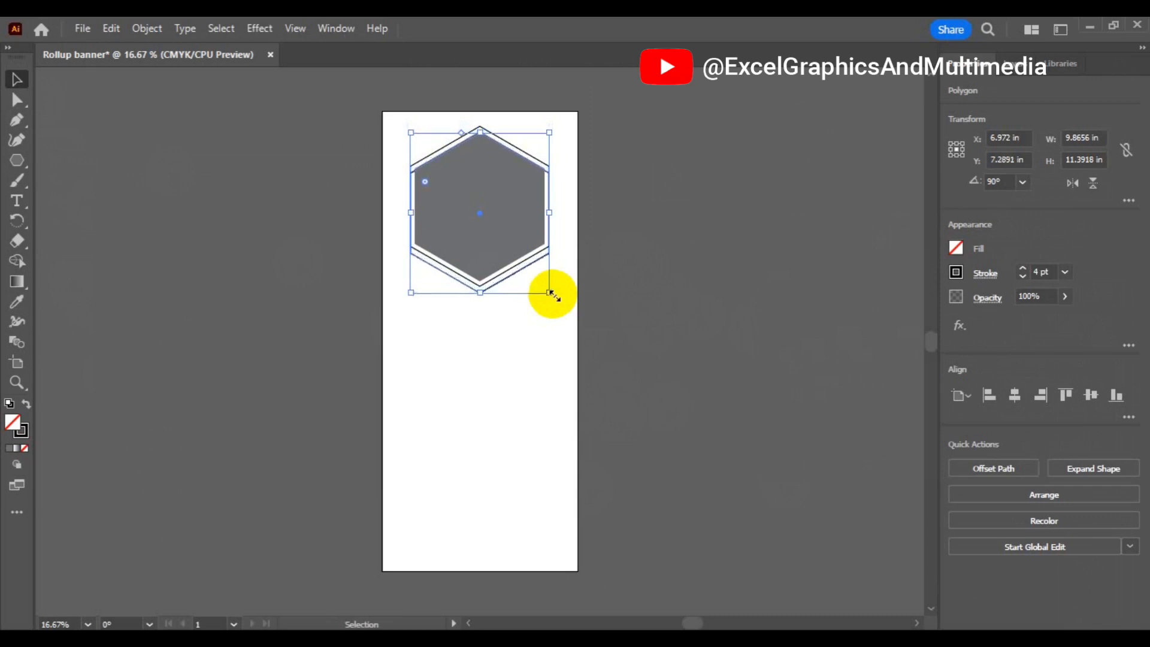
click(685, 344)
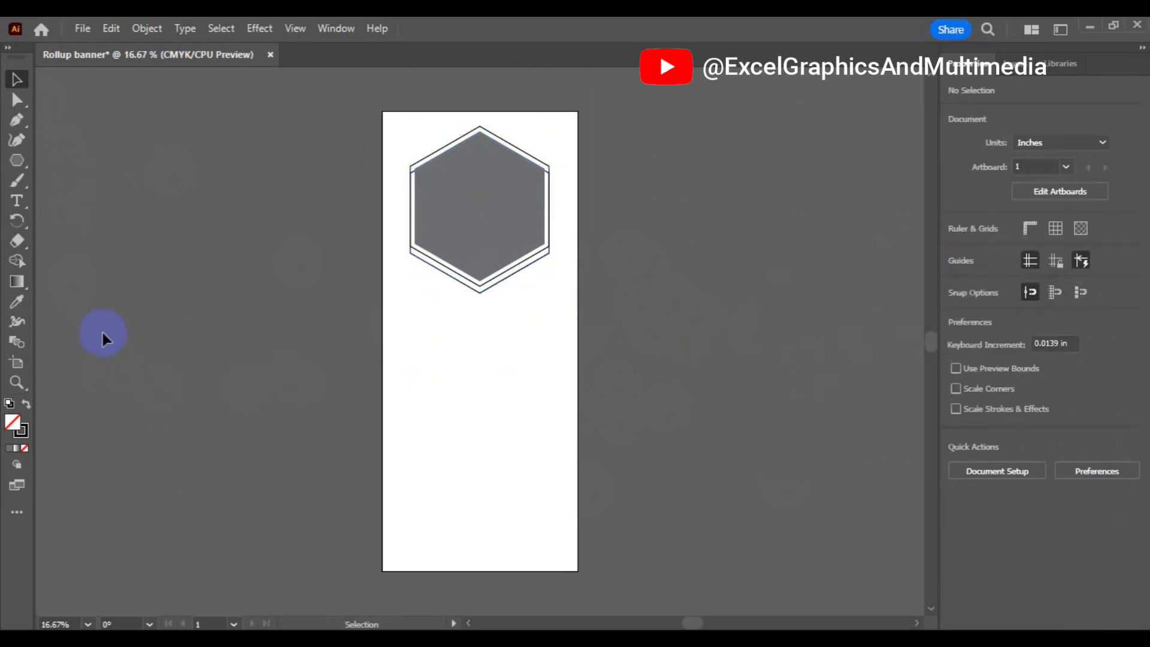
- Draw a rectangle about 6.36 by 9.9 in over the hexagons' lower half and centre it horizontally on the artboard
click(16, 171)
drag(16, 165, 83, 167)
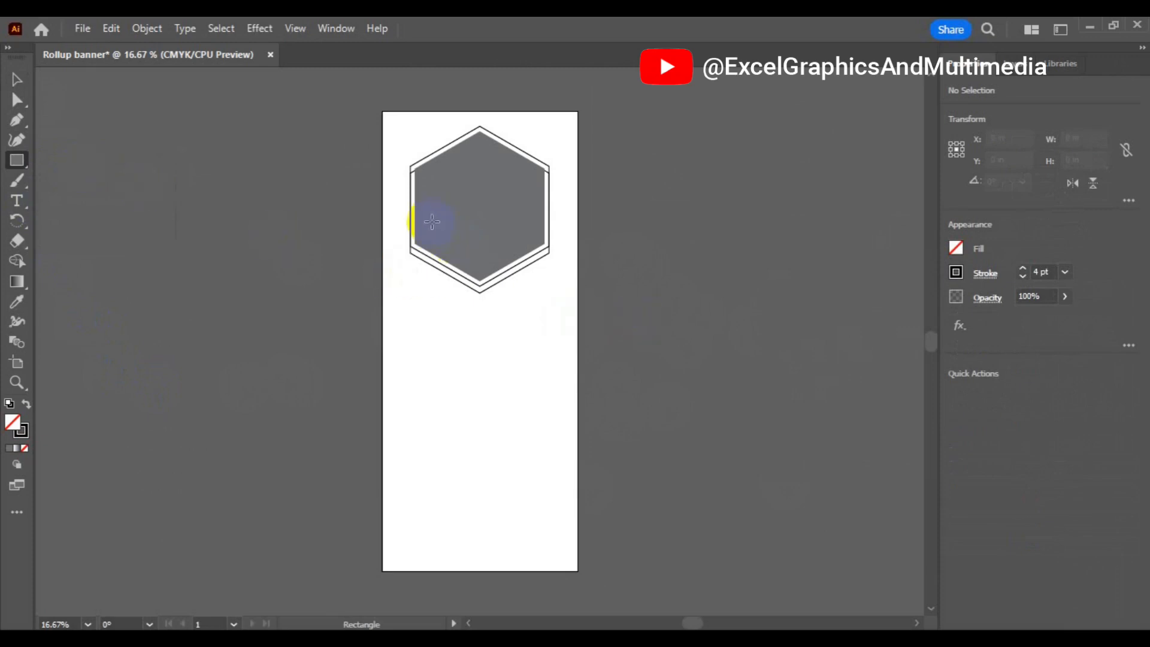
drag(511, 347, 521, 356)
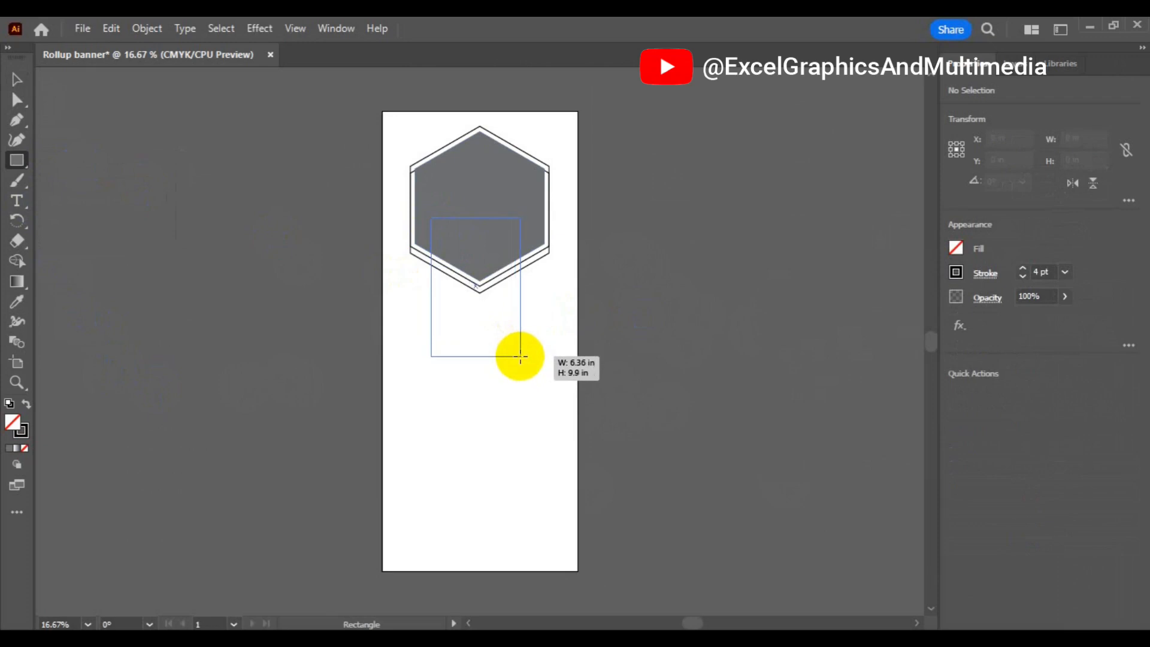
drag(520, 357, 519, 356)
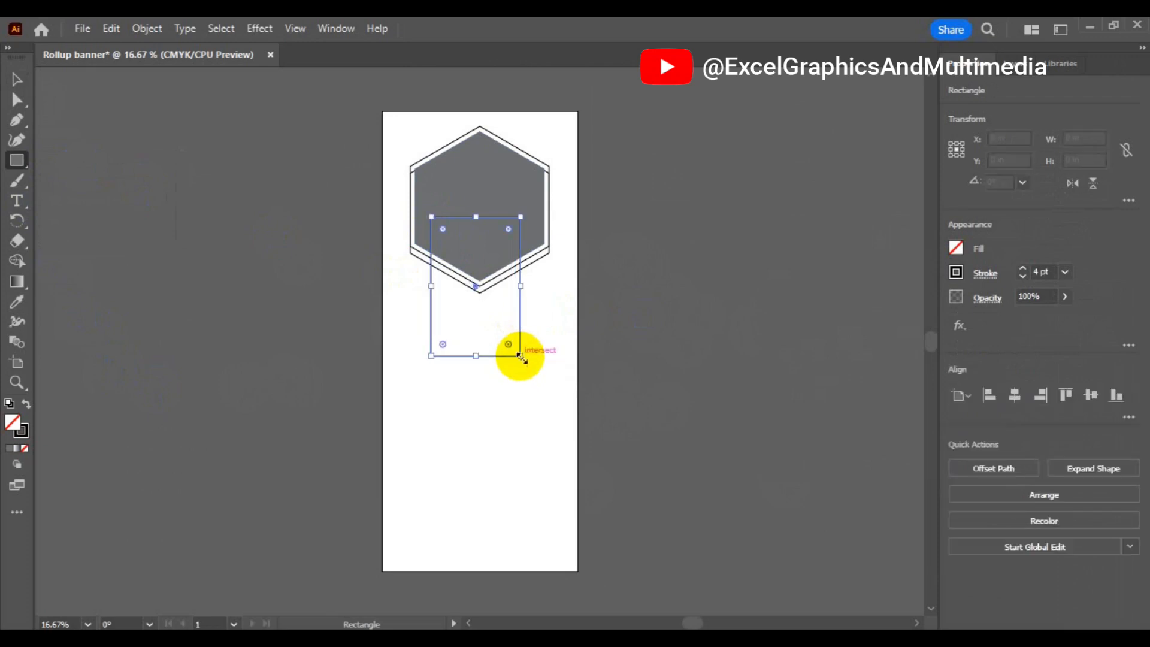
click(1014, 400)
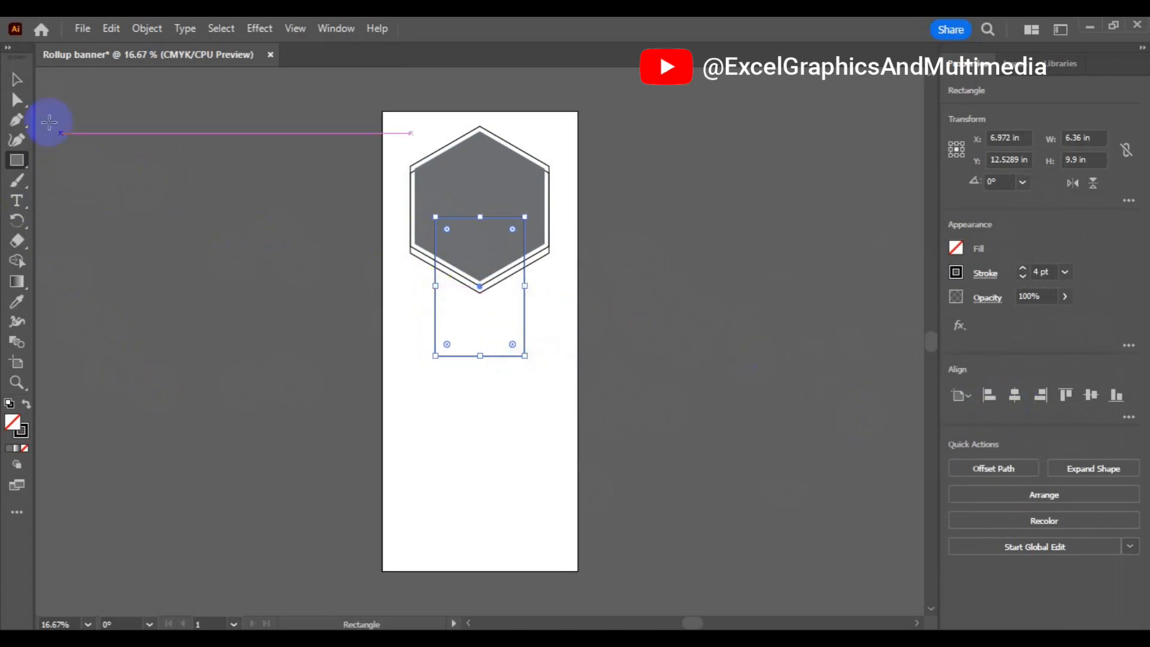
- Select the hexagons and rectangle and use Shape Builder with a dark brown fill to form the V-shaped strip at the hexagons' lower corner
click(17, 79)
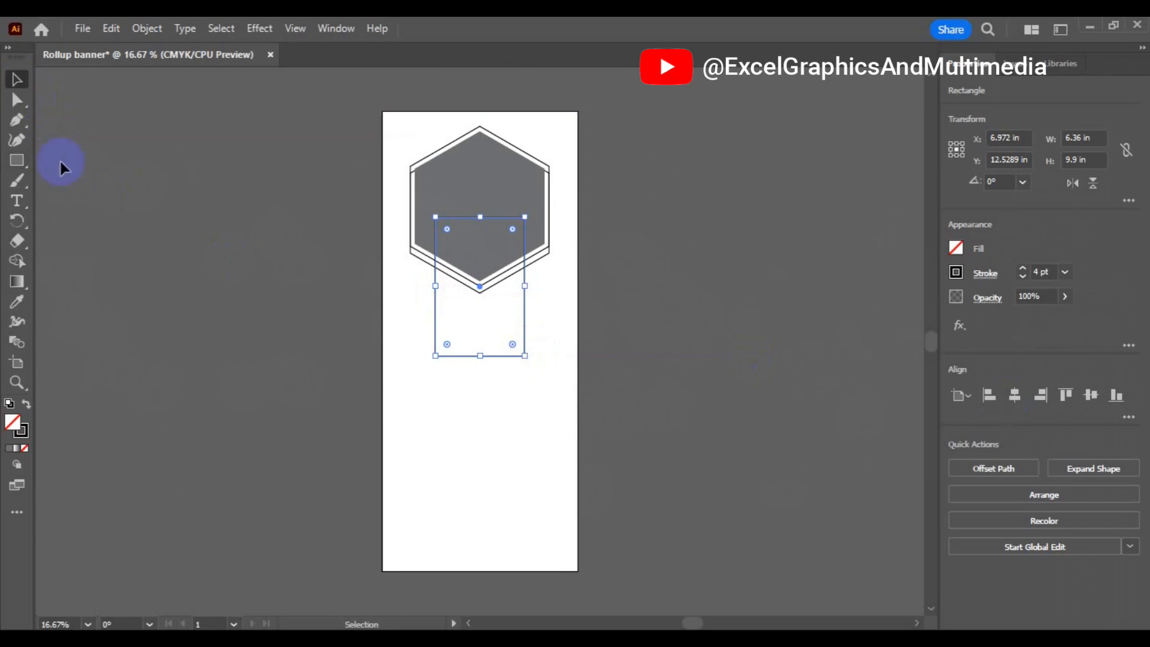
drag(145, 143, 511, 343)
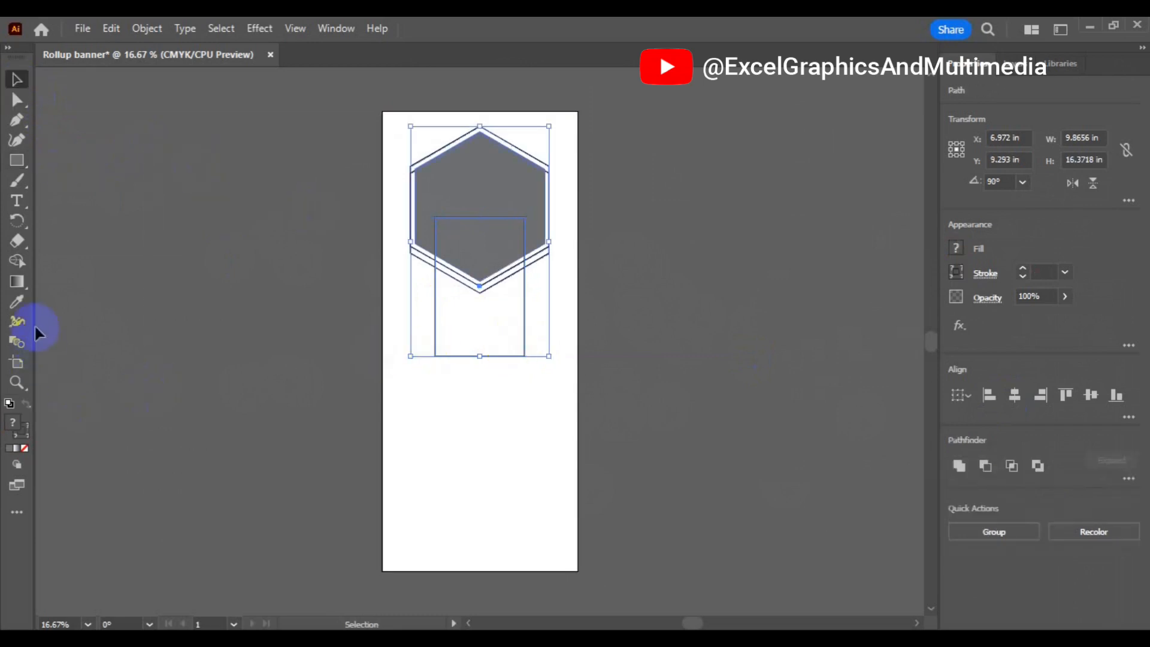
click(16, 263)
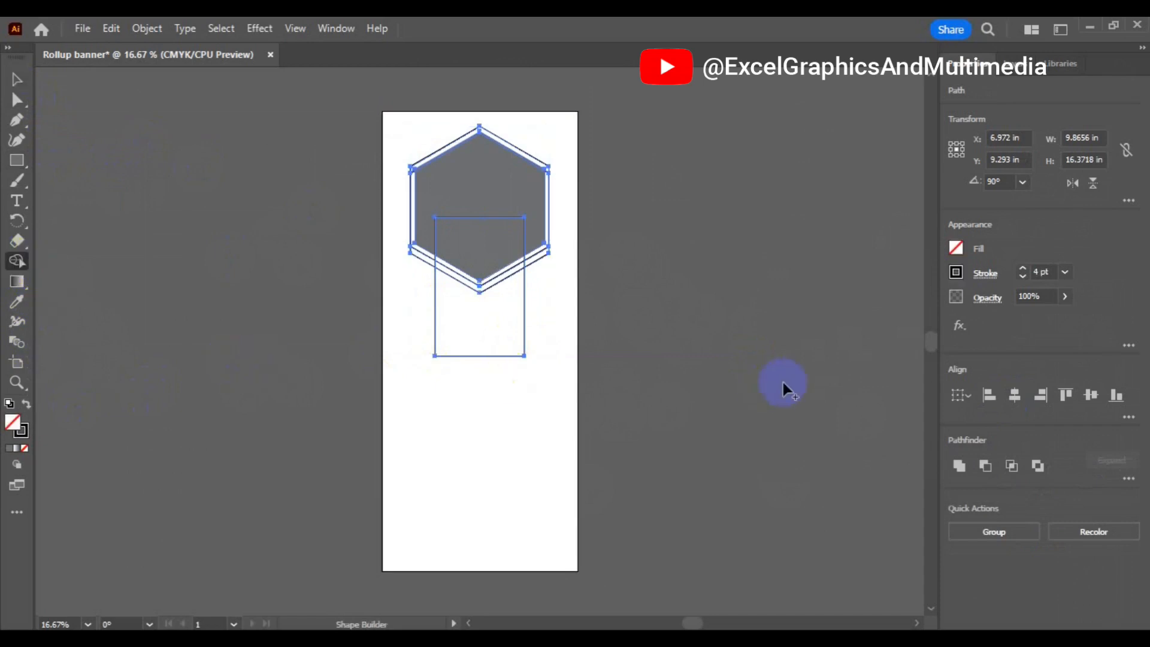
click(961, 246)
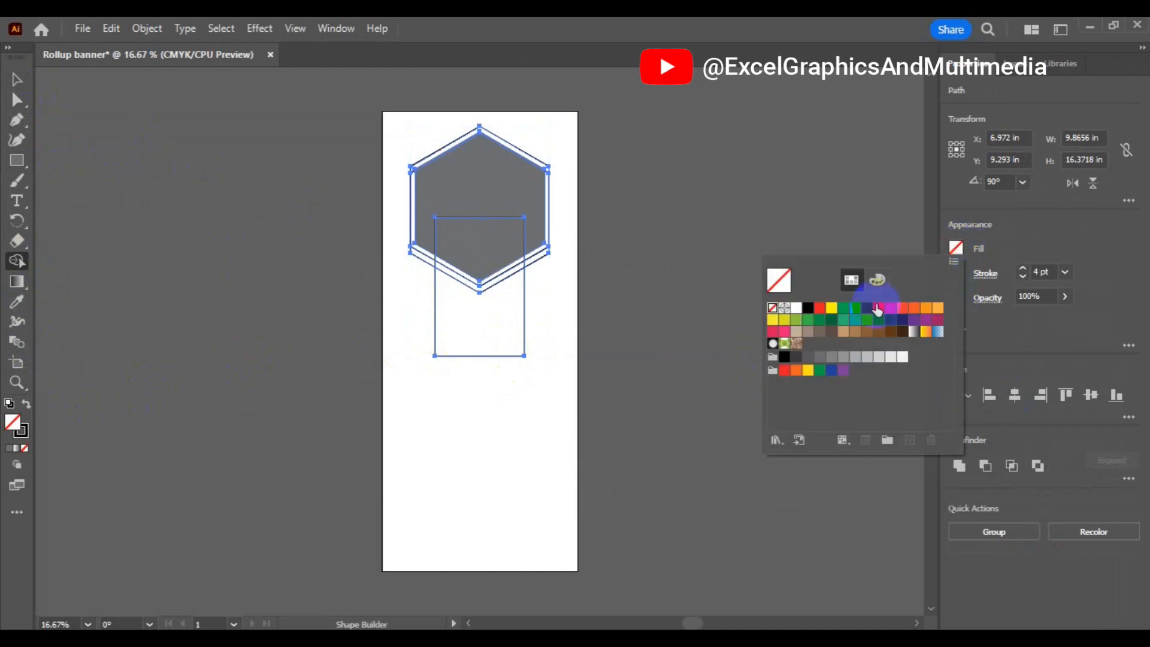
click(831, 331)
drag(516, 339, 487, 278)
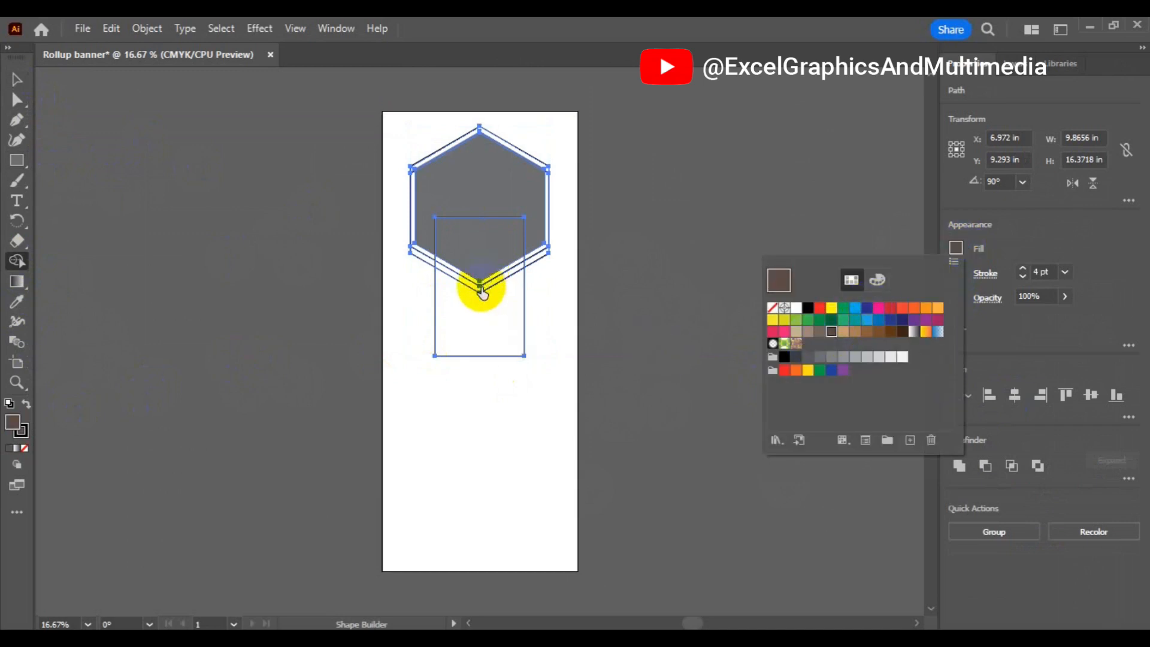
click(477, 288)
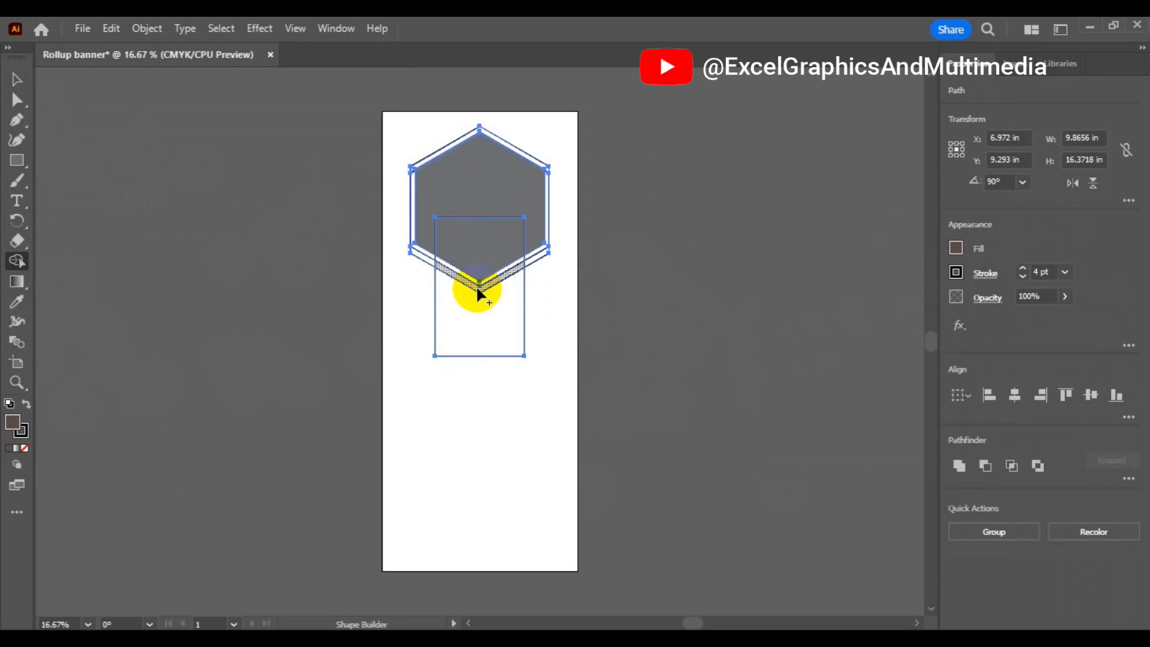
click(477, 289)
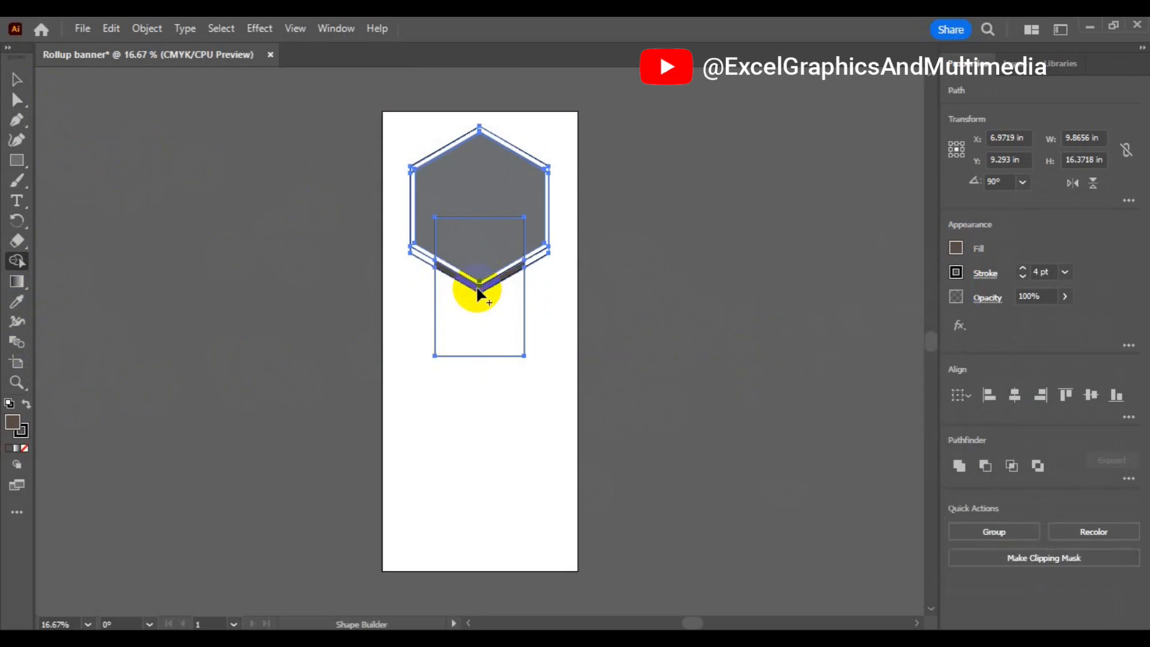
click(16, 85)
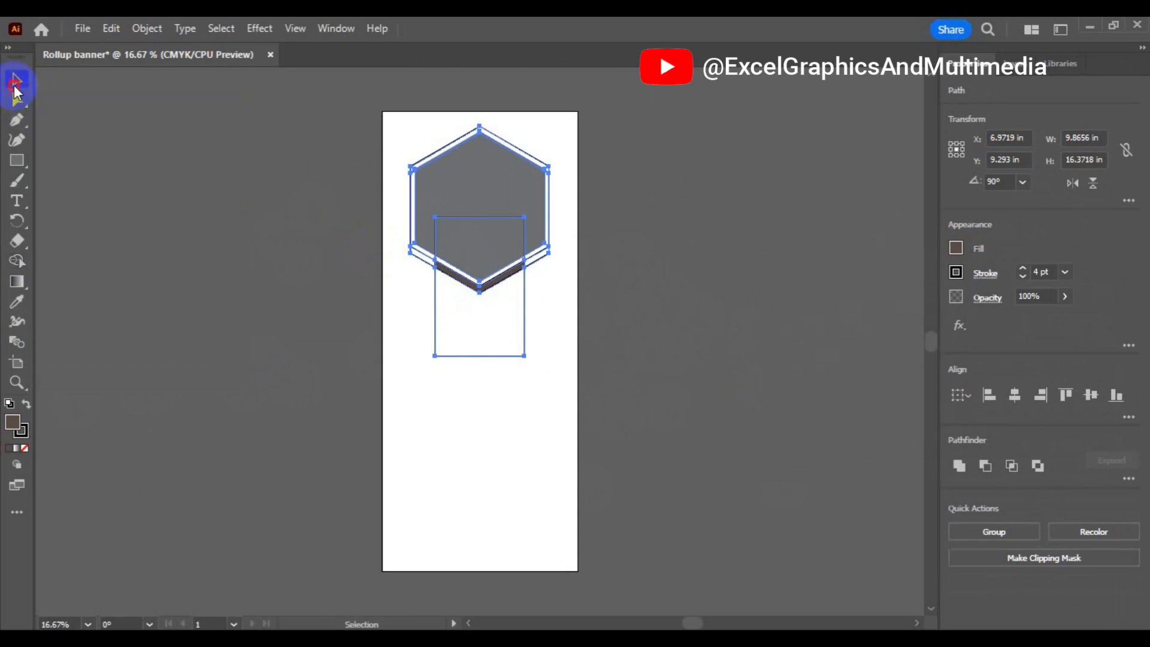
- Delete the leftover lower and upper rectangle pieces and the shifted duplicate hexagon outline around the V-shaped strip
click(229, 257)
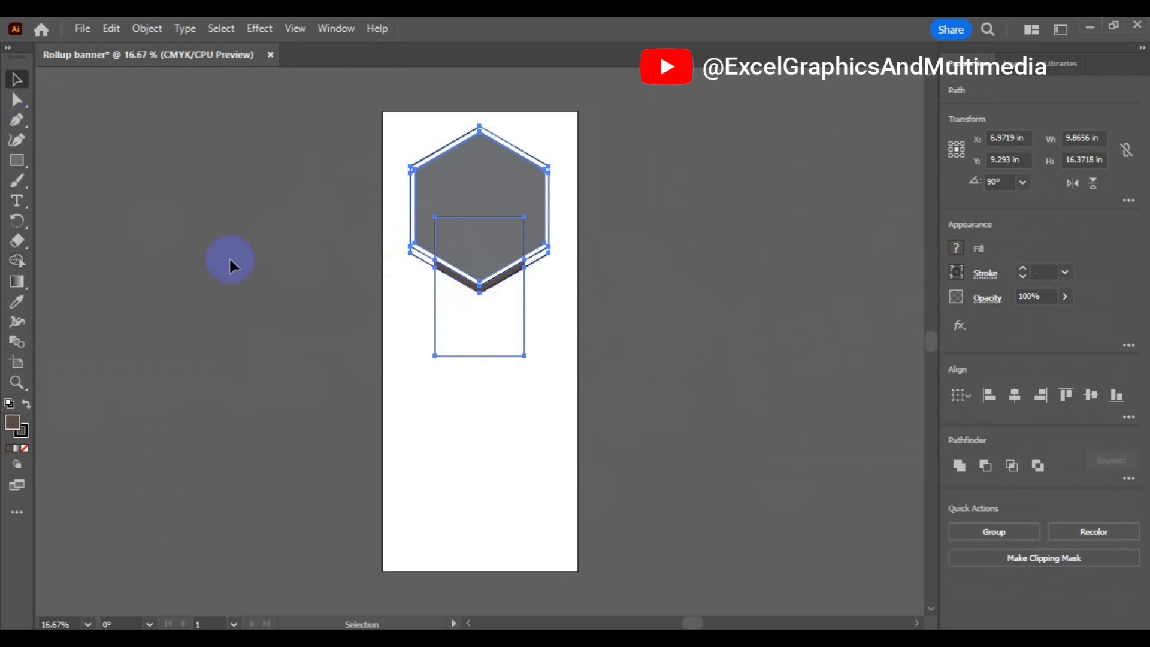
click(479, 356)
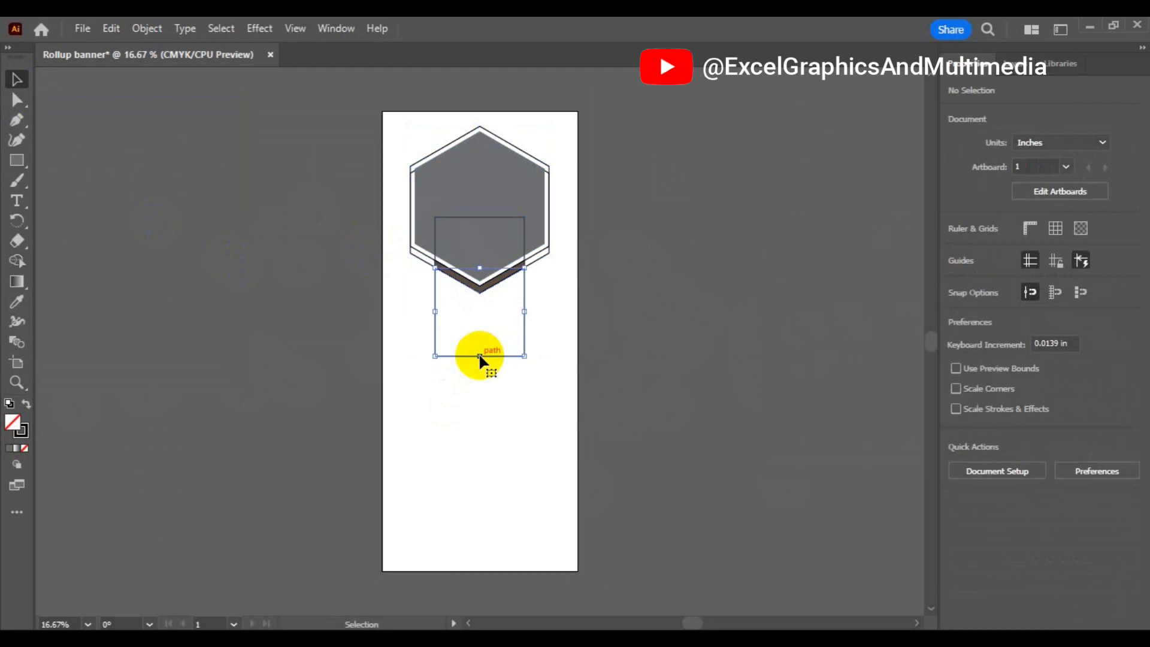
key(Delete)
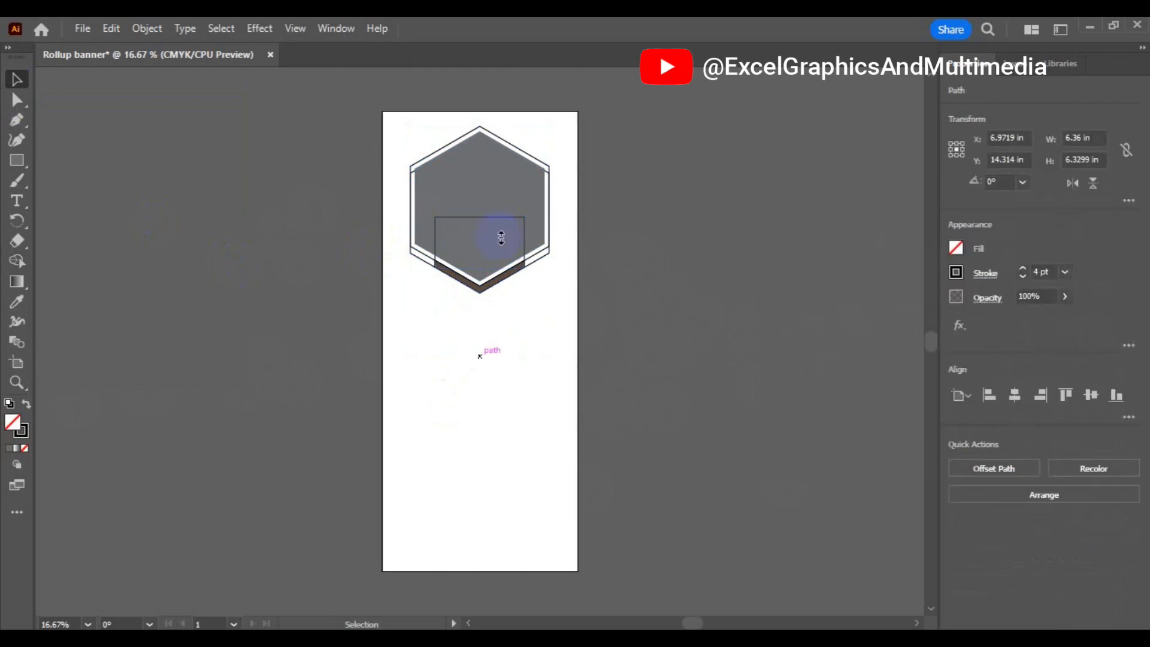
click(495, 216)
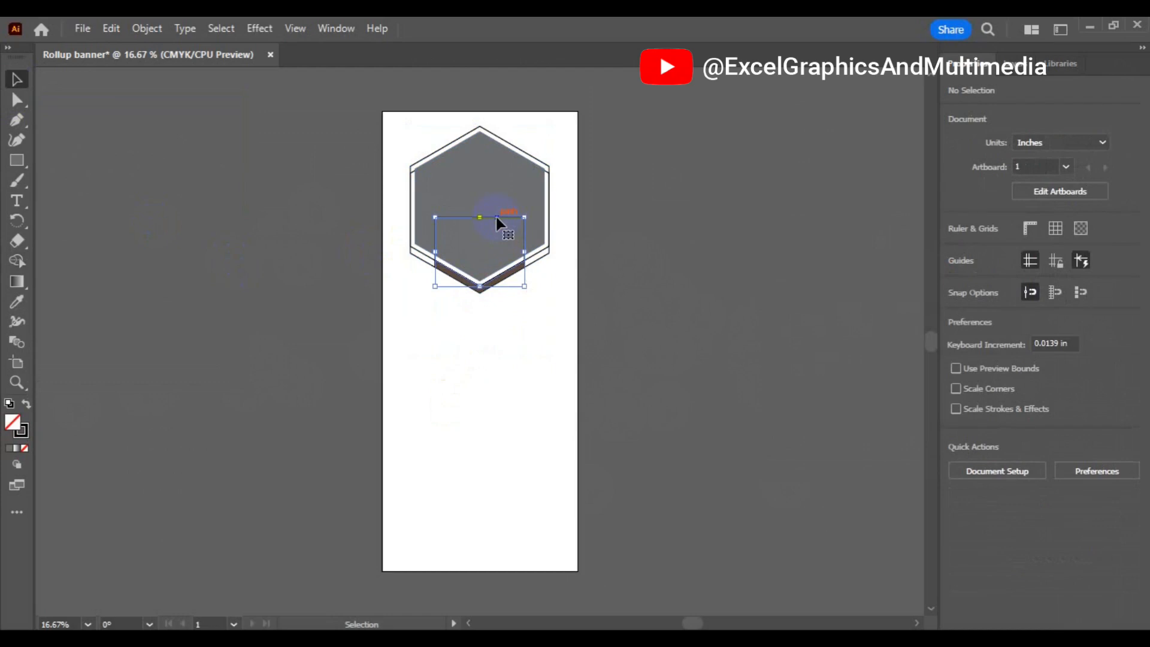
key(Delete)
click(536, 260)
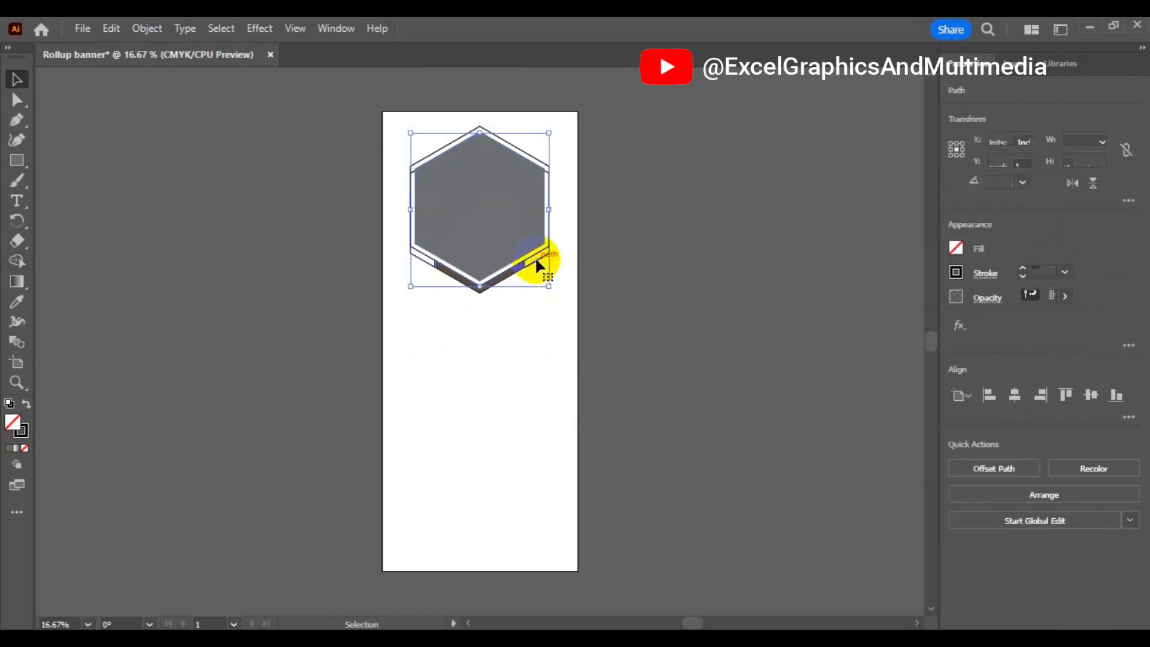
key(Delete)
- Remove the stroke from the brown V-shaped strip below the hexagon and save the document
click(499, 282)
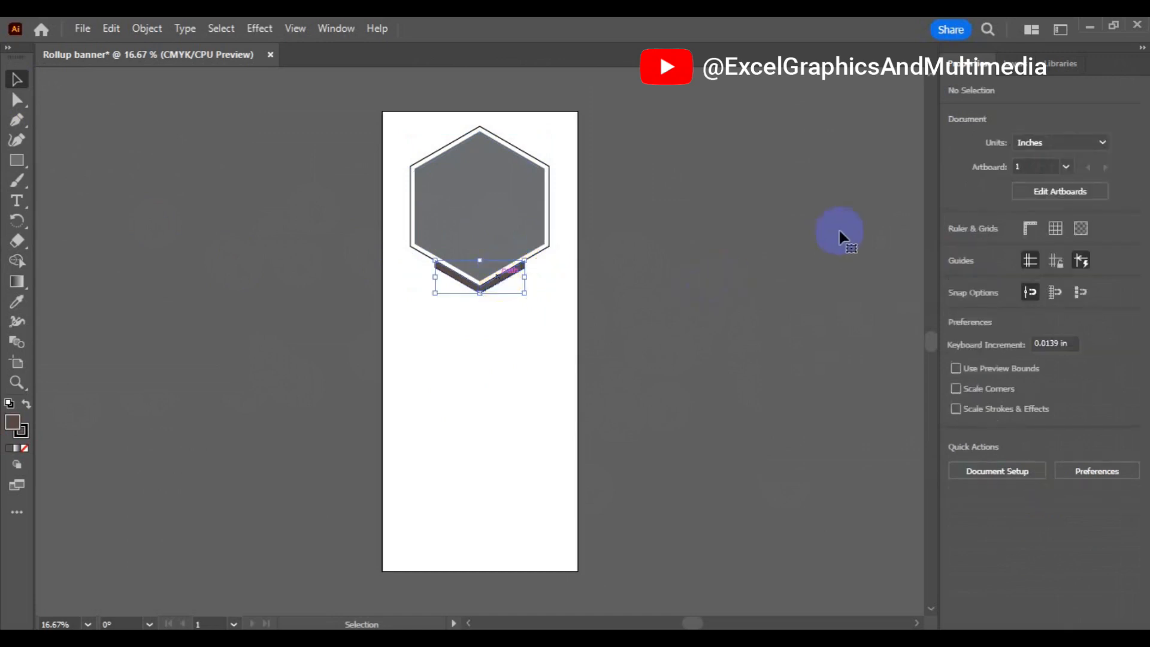
click(452, 292)
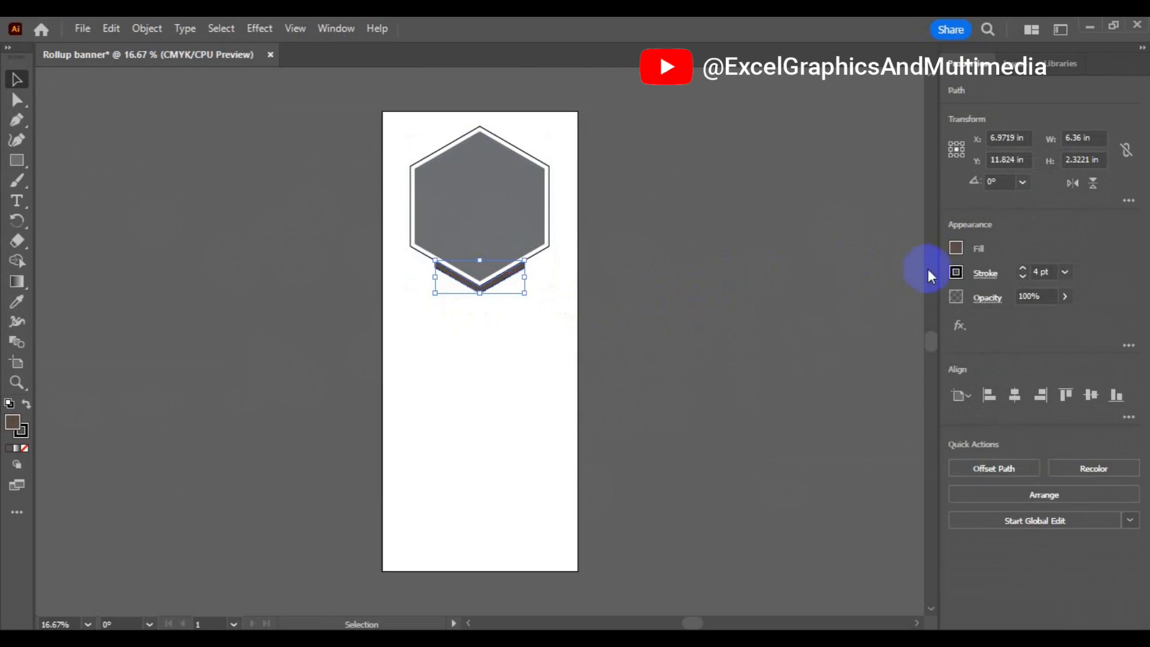
click(956, 273)
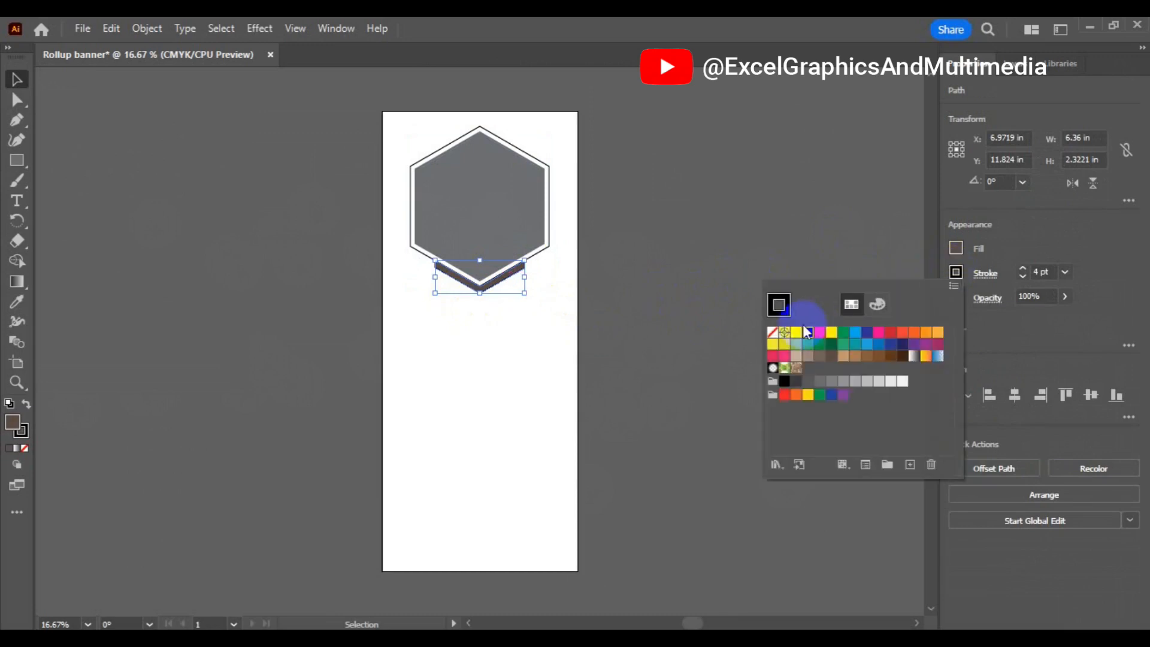
click(772, 333)
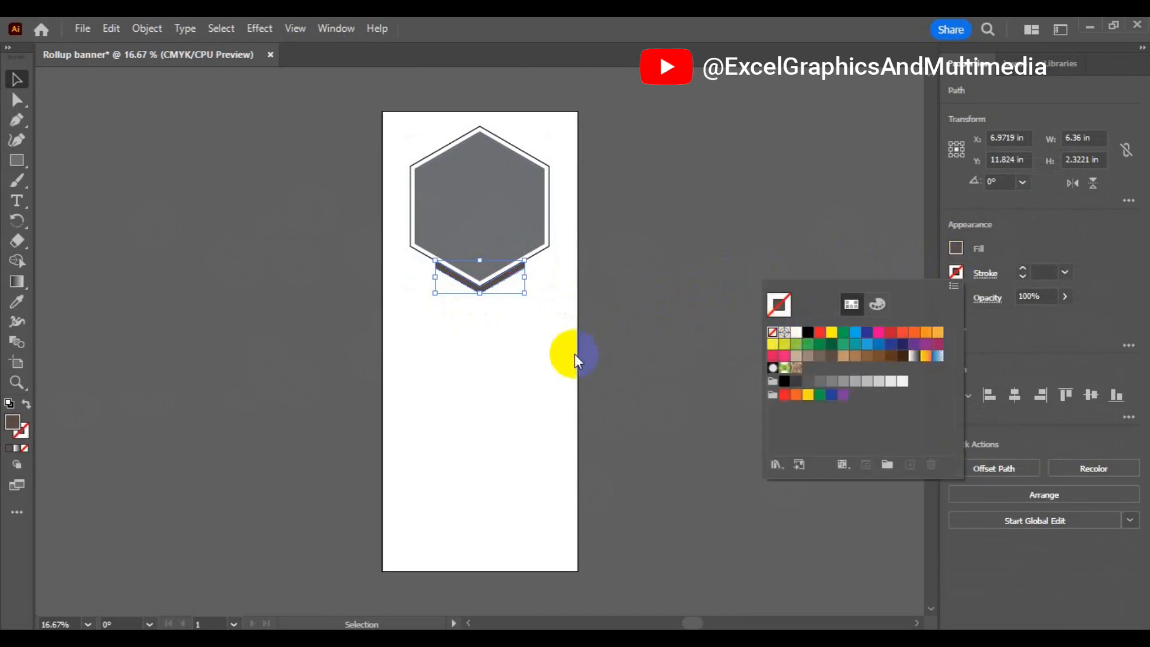
click(497, 367)
click(498, 366)
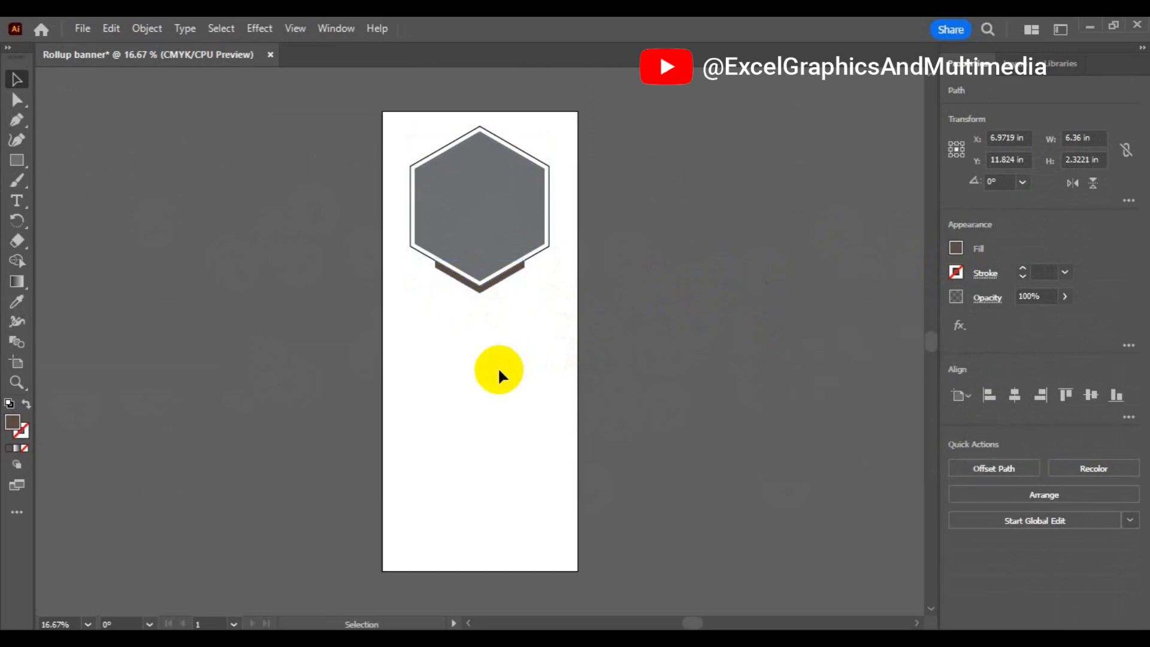
key(ctrl+s)
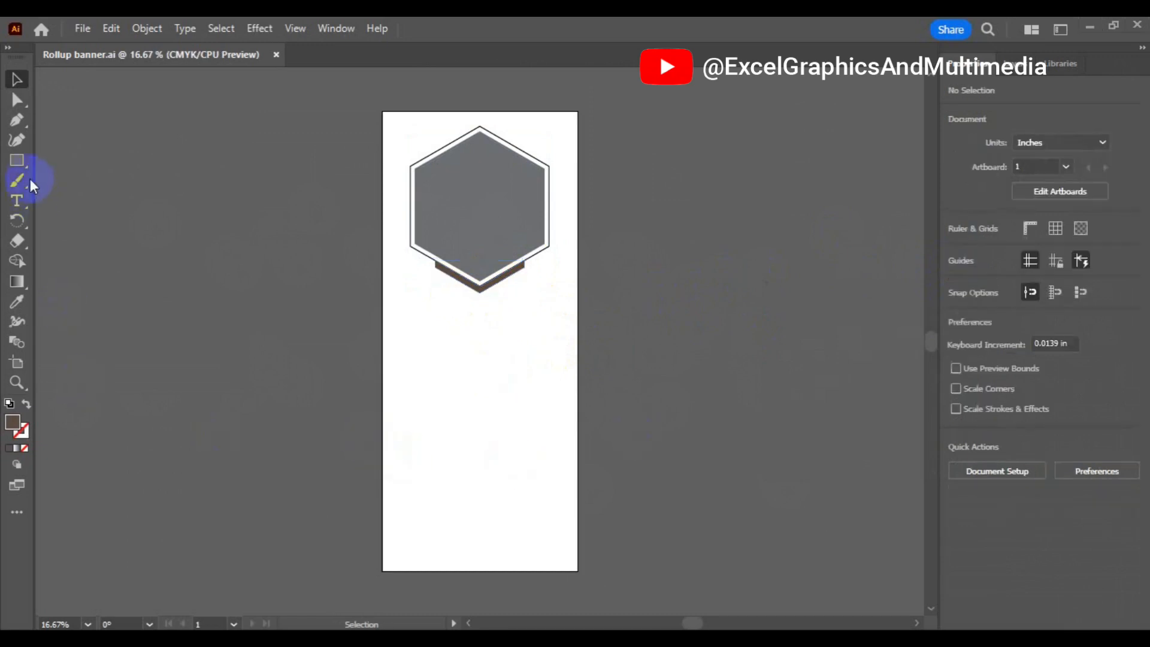
- With the Pen tool, start a path from the hexagon's top corner around the artboard's upper-left corner, down to Y 10.4 in, ending at the hexagon's lower-left corner
click(20, 122)
click(469, 280)
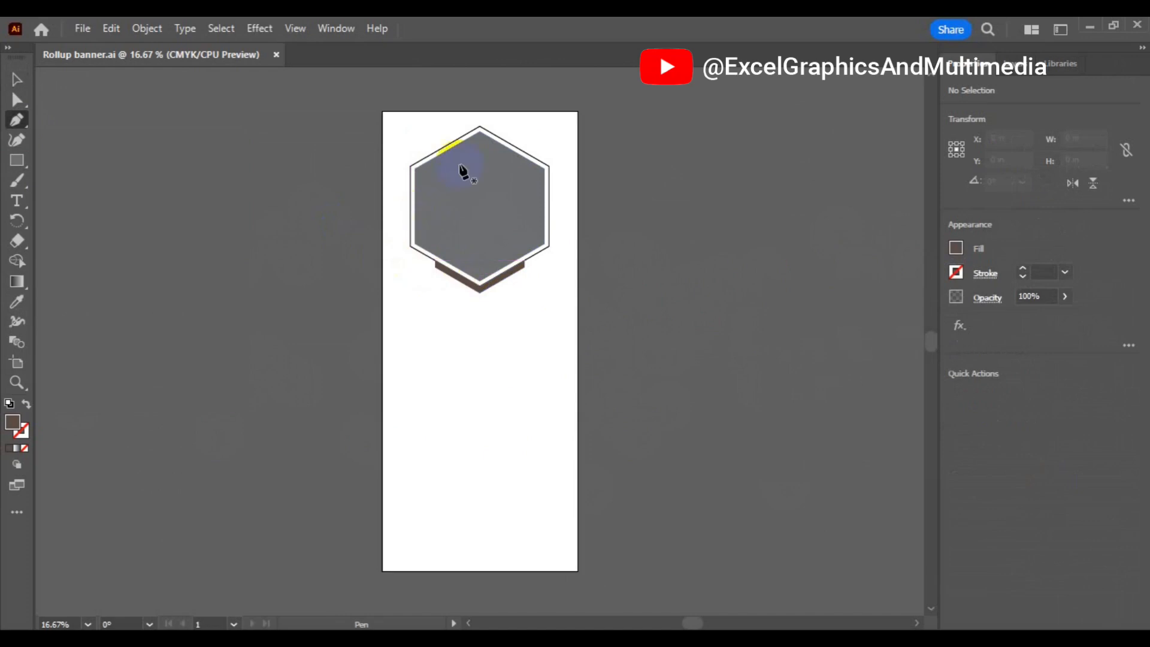
click(479, 126)
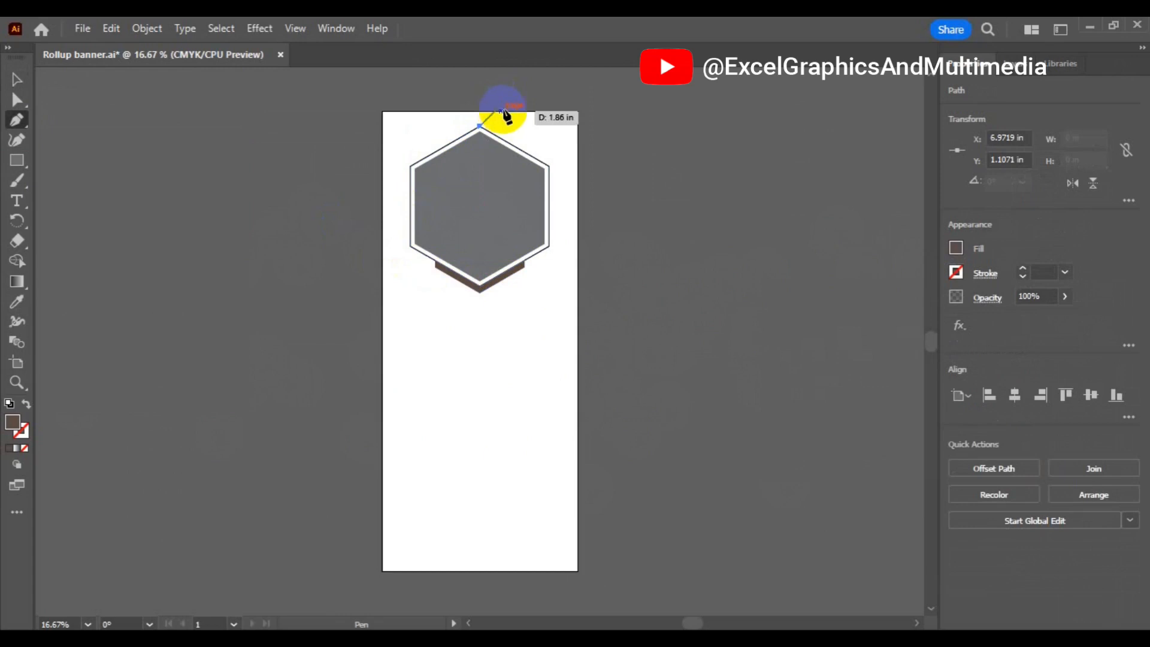
click(503, 111)
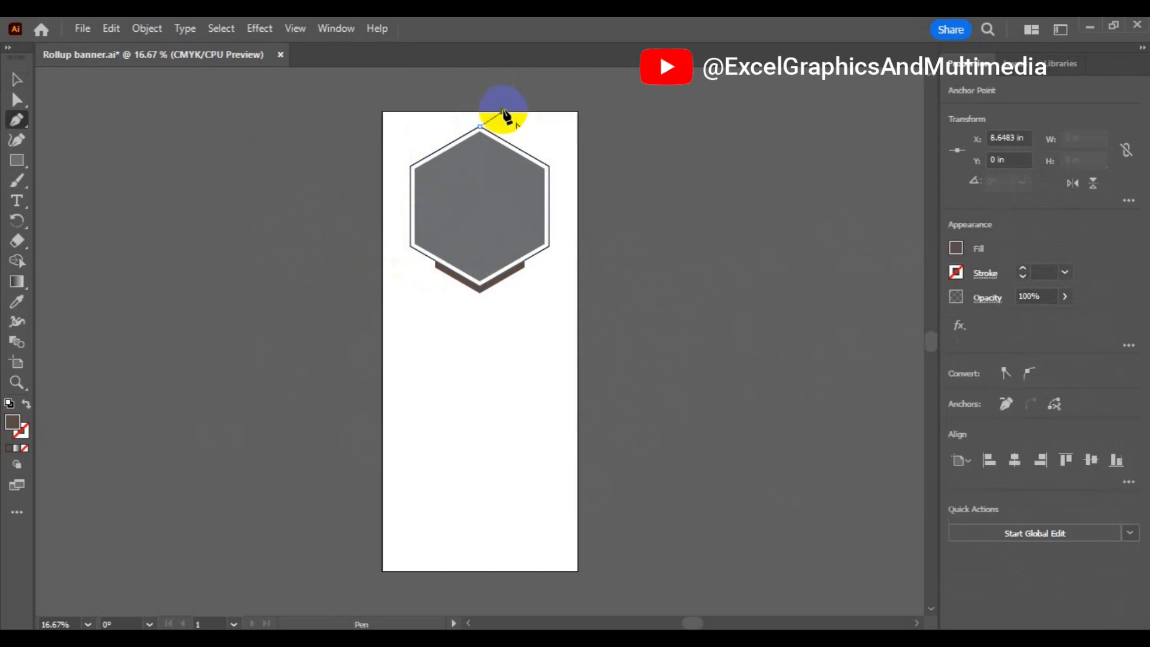
shift+click(382, 112)
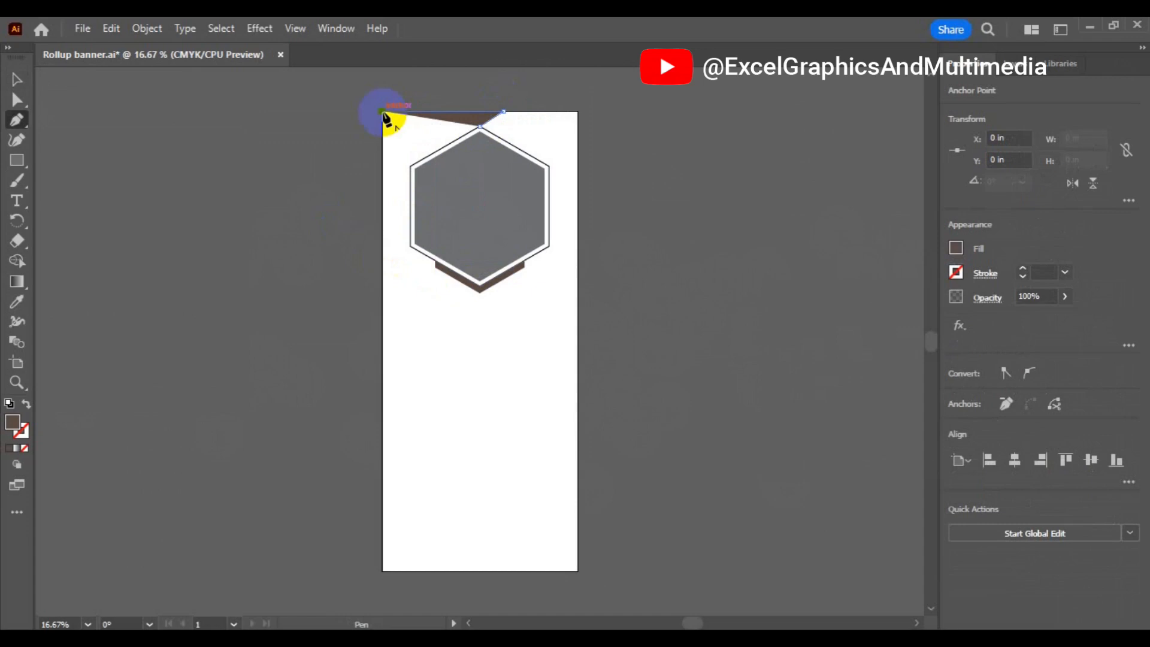
drag(384, 114, 385, 266)
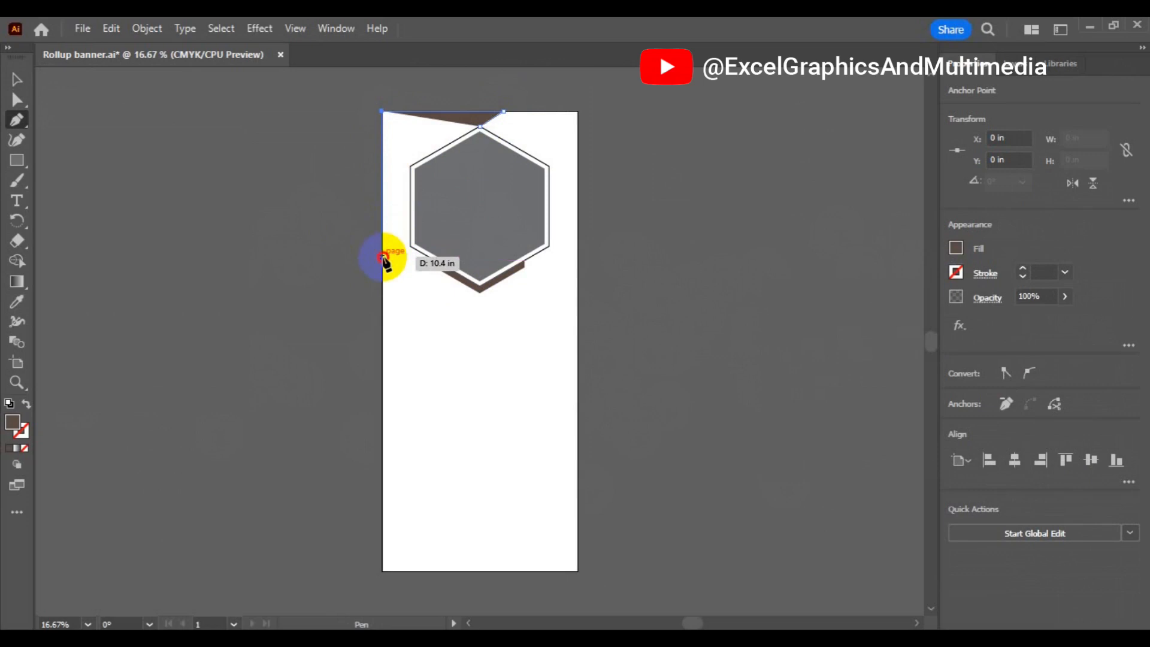
click(383, 259)
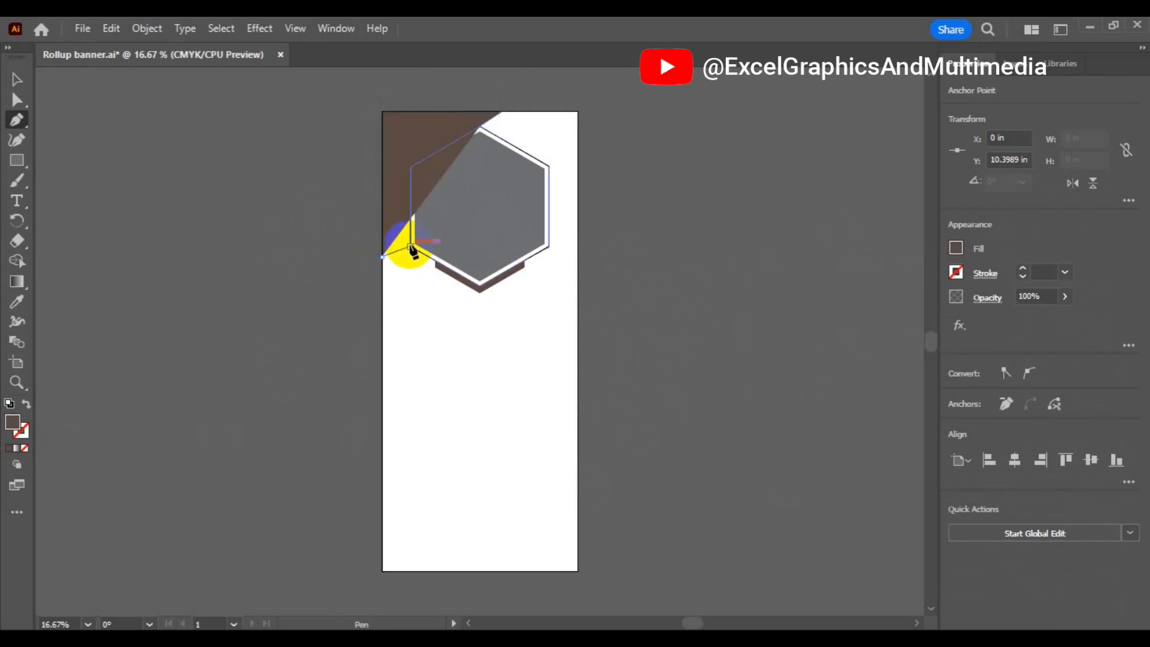
click(411, 246)
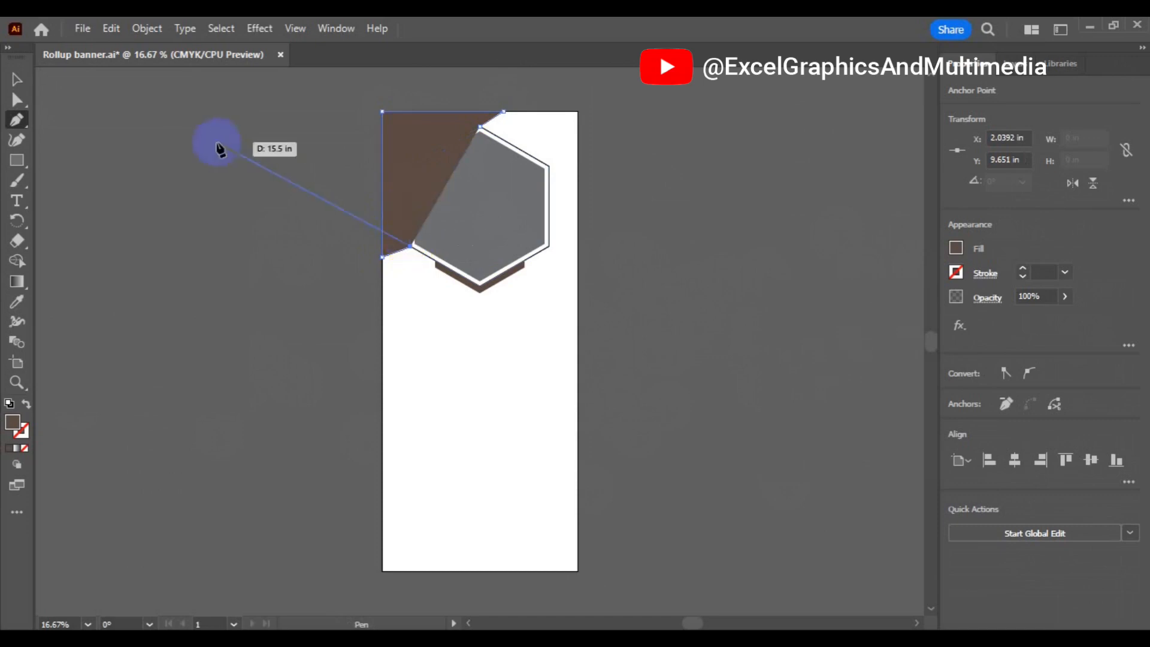
- Set the open pen path's fill to none and give it a 1 pt black stroke
click(957, 248)
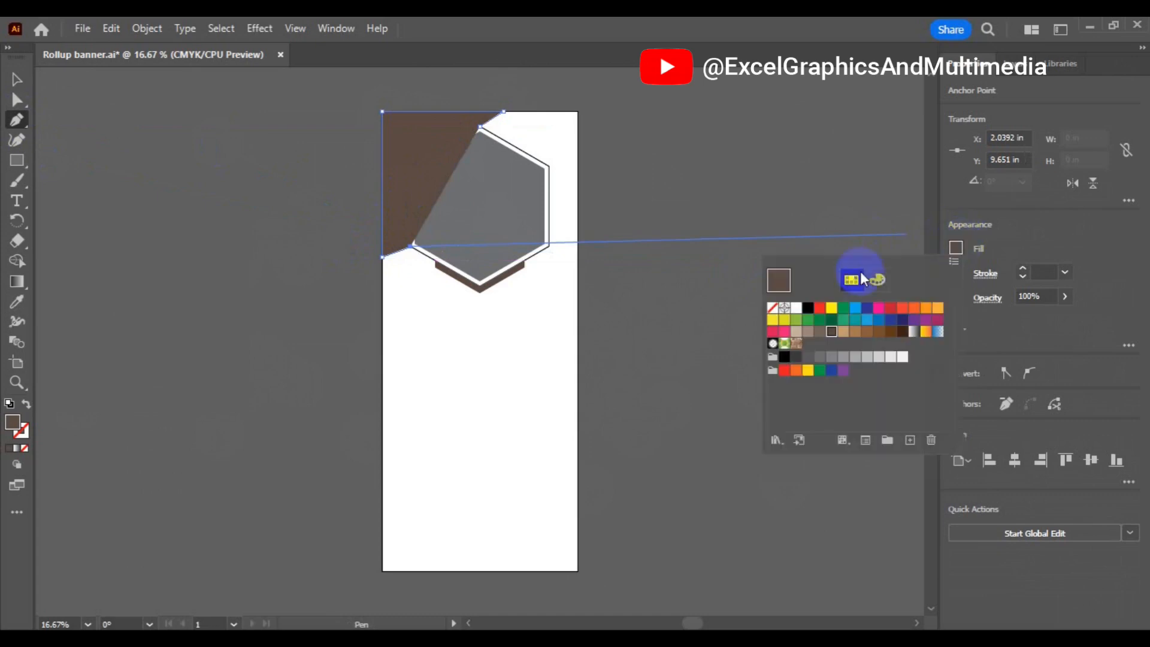
click(773, 307)
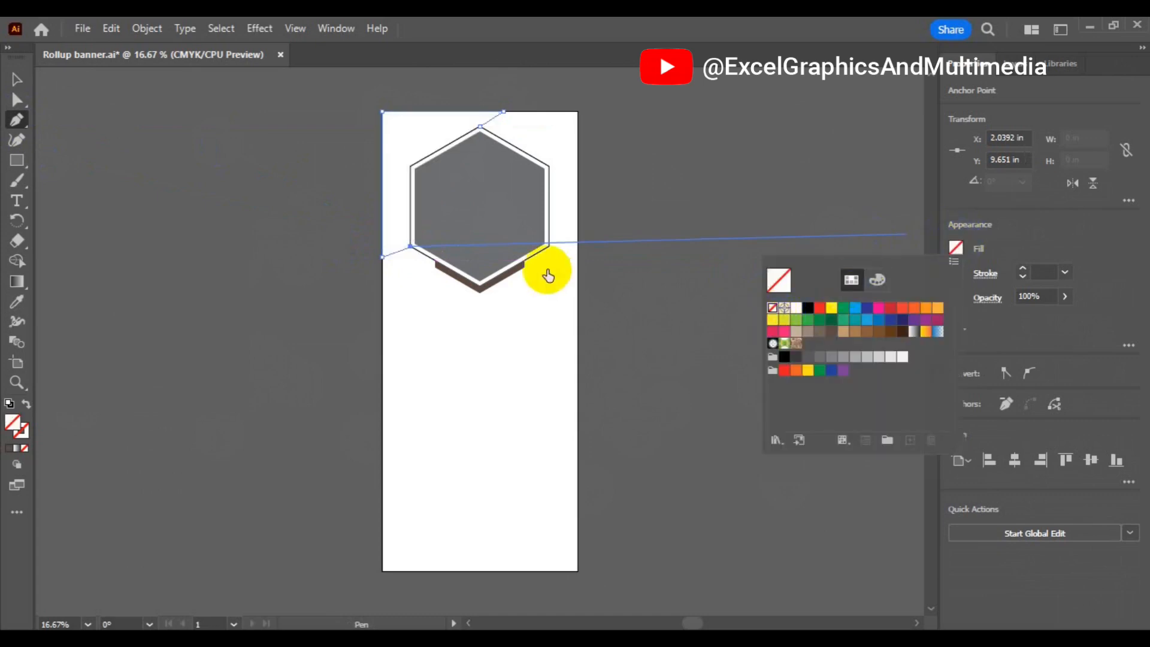
click(957, 248)
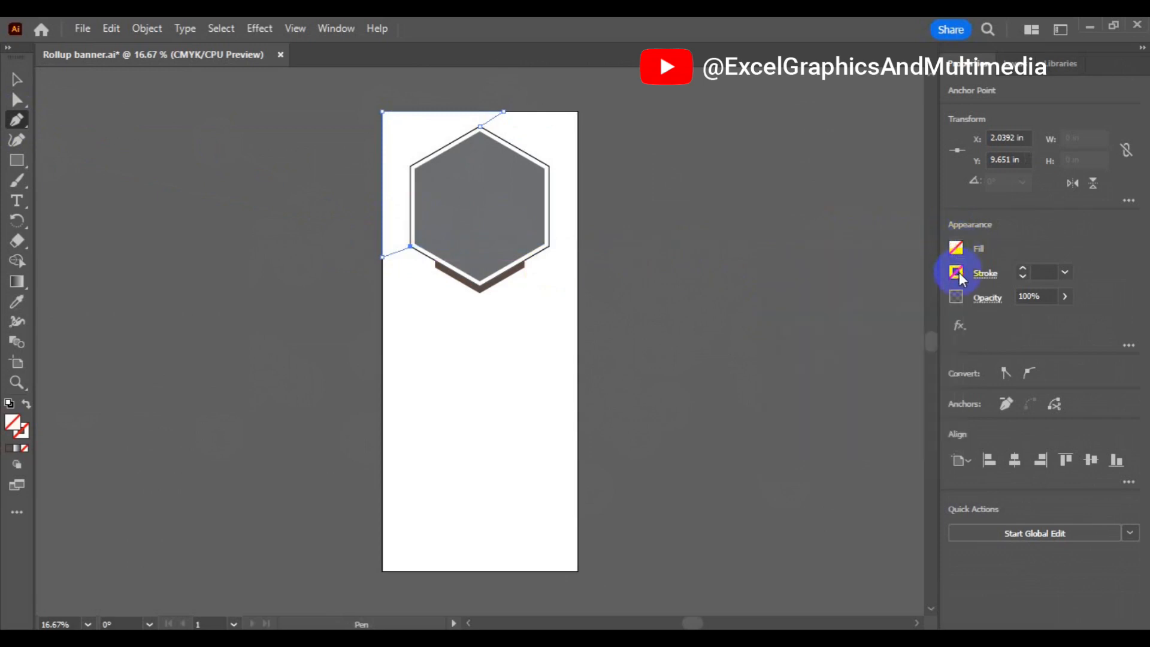
click(957, 272)
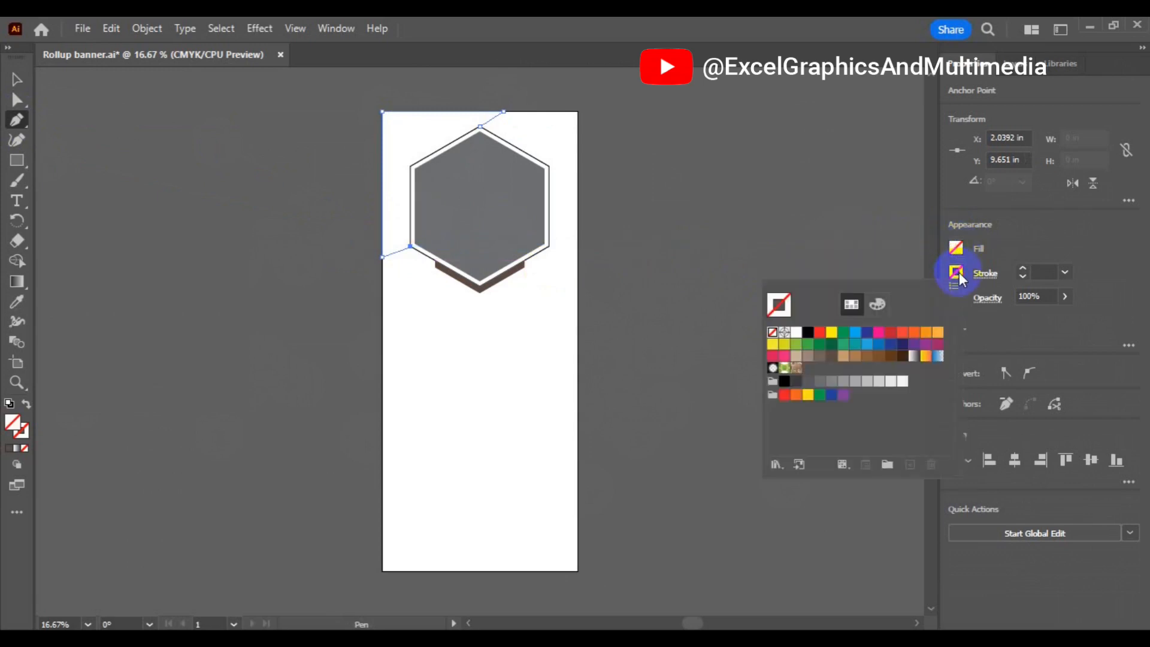
click(808, 333)
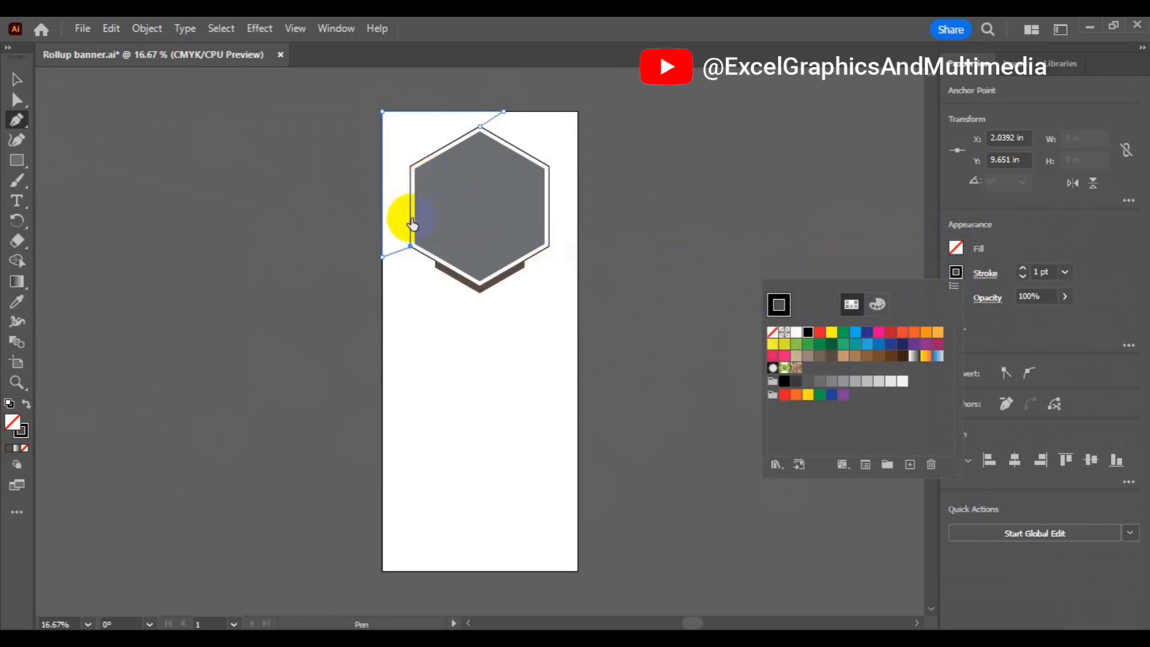
- Continue the pen path through the hexagon's upper-left corner and close it at the hexagon's top corner
click(17, 120)
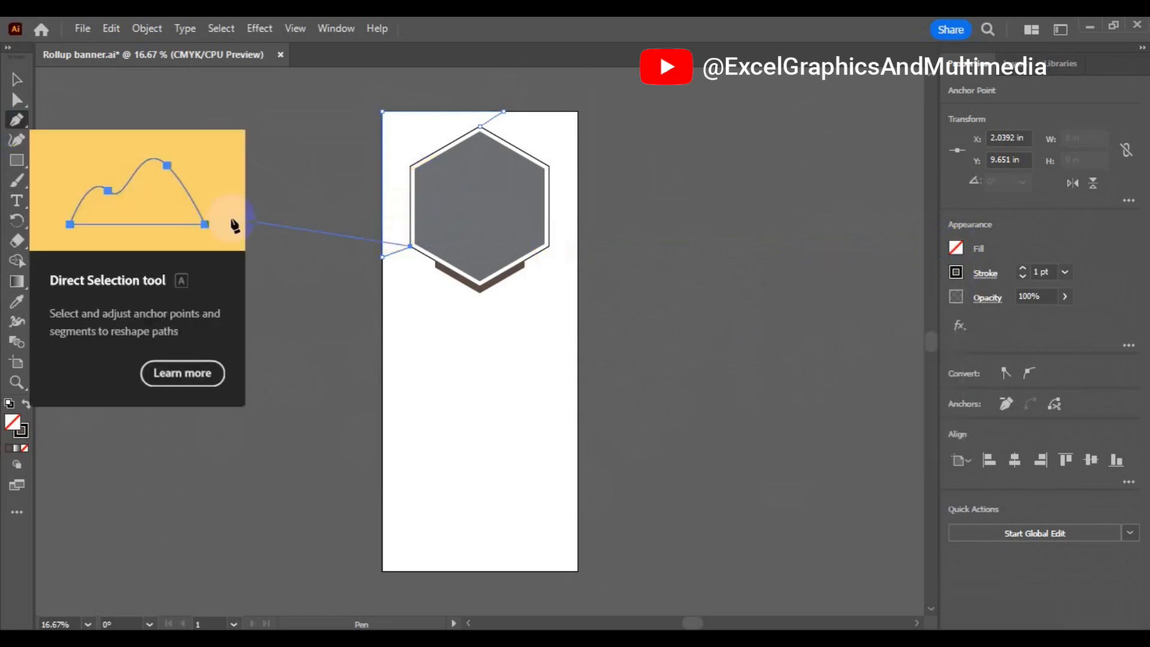
click(411, 167)
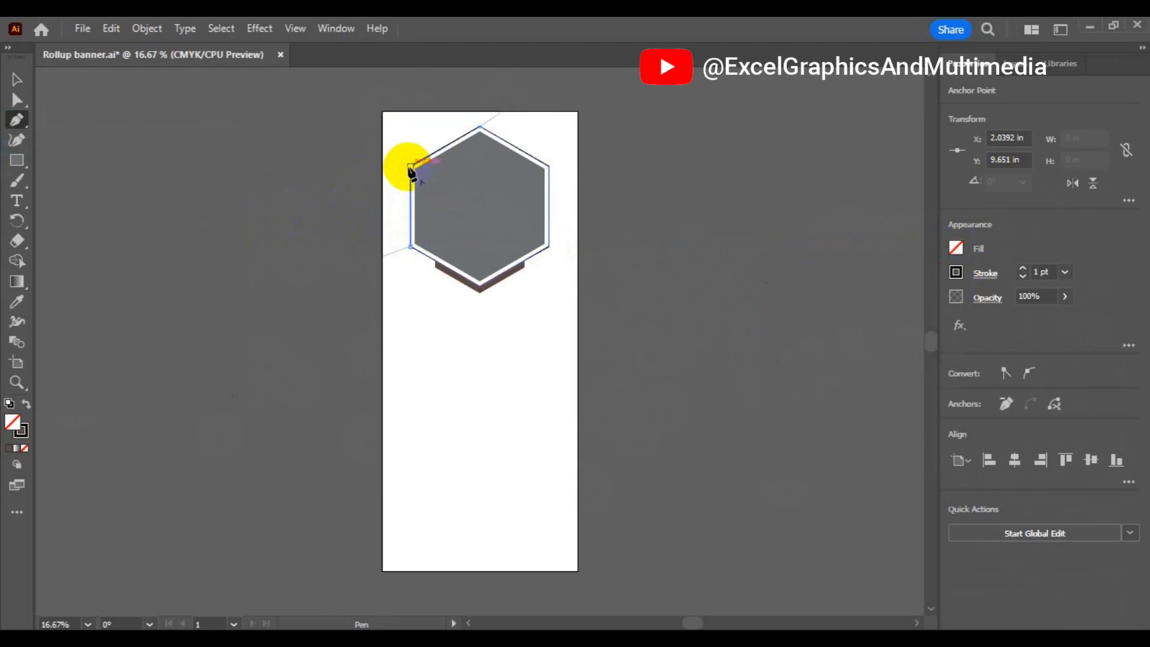
click(480, 127)
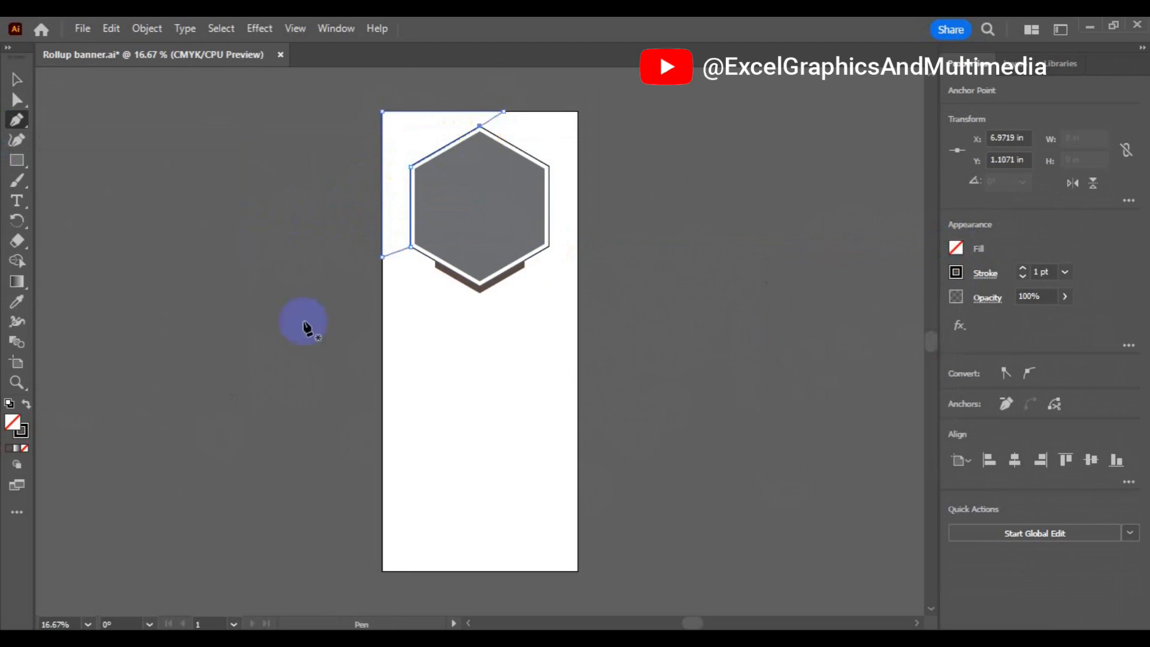
- Draw a matching closed pen shape between the hexagon's right side and the artboard's upper-right corner, reaching Y 10.4 in on the artboard edge
click(549, 245)
click(549, 246)
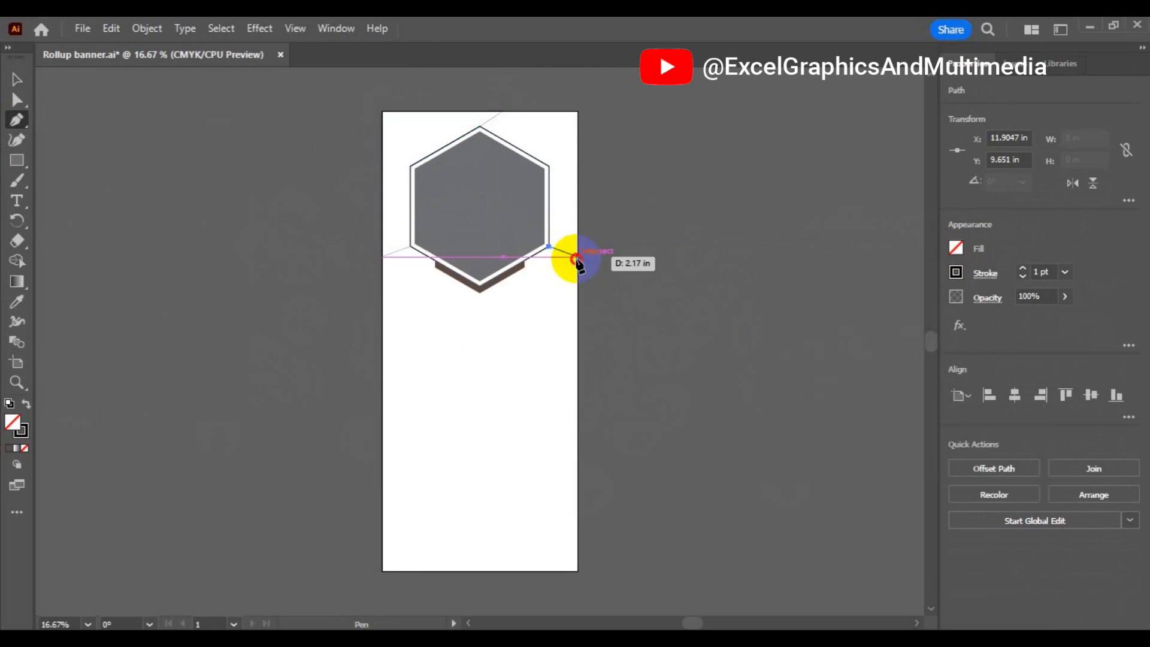
click(577, 256)
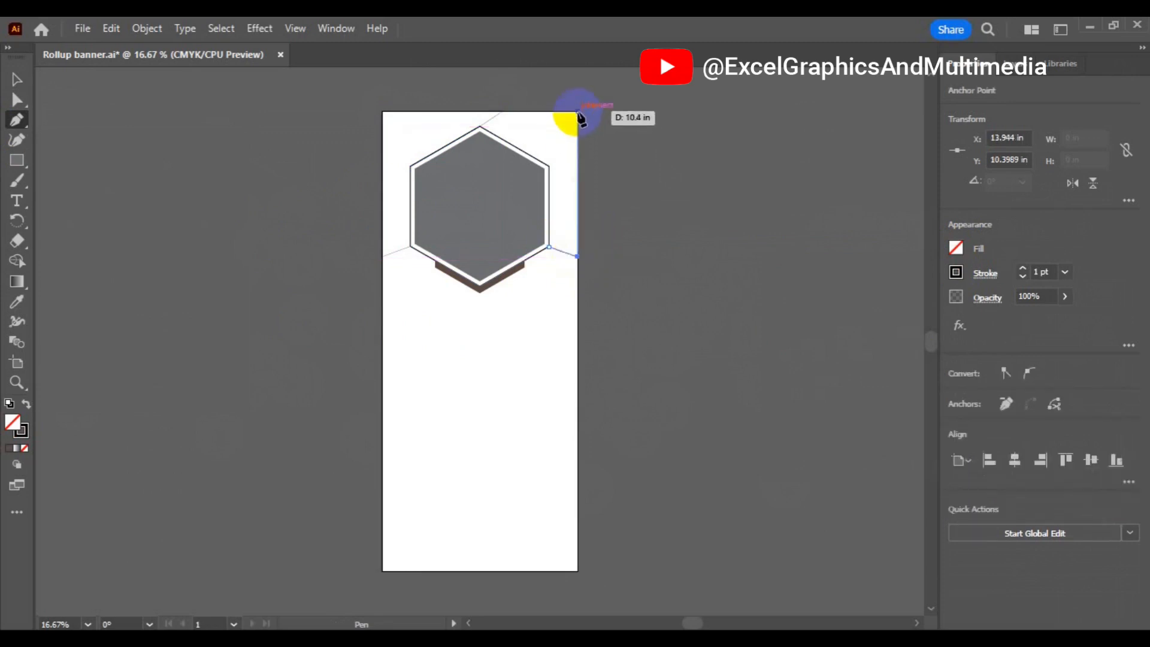
click(577, 112)
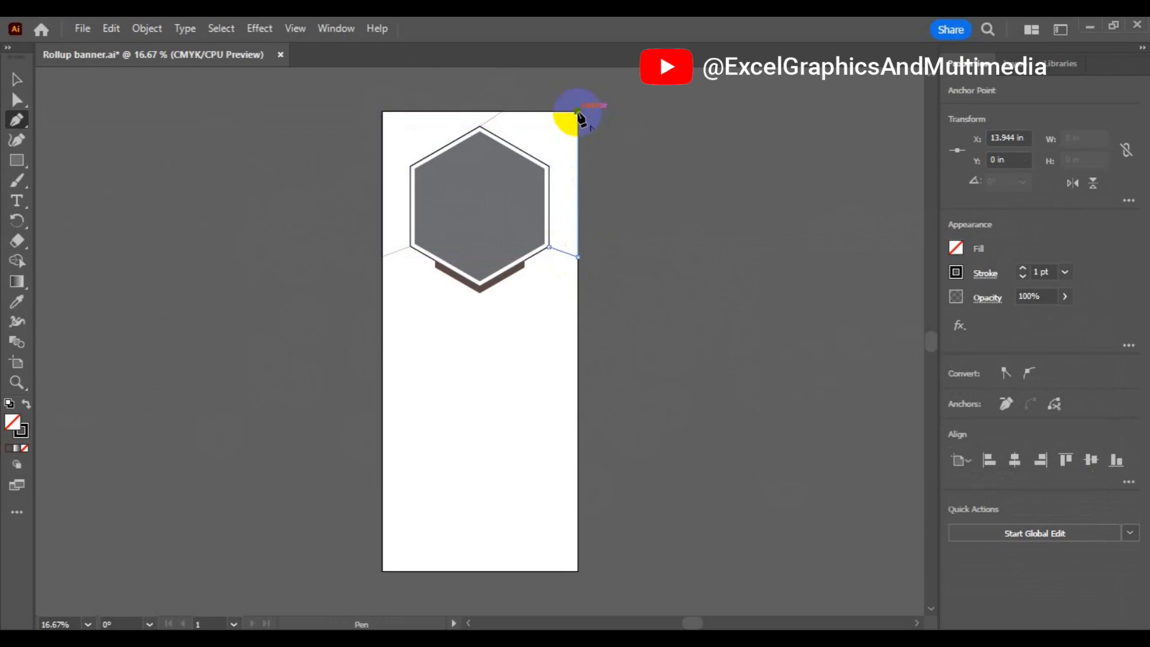
click(503, 112)
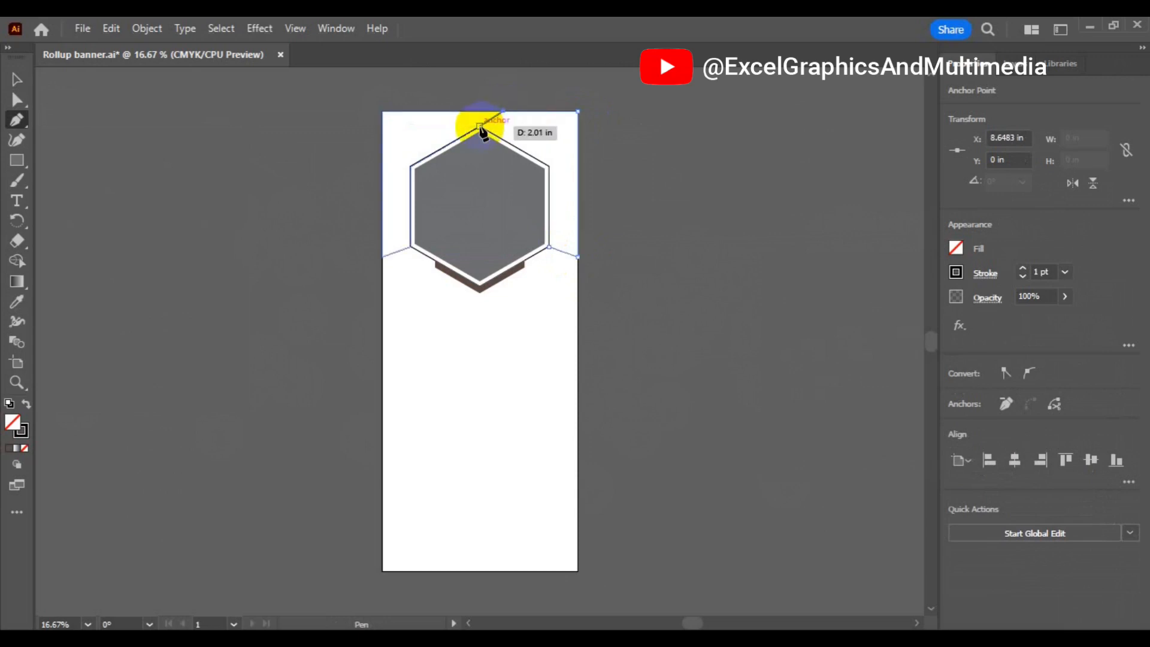
click(480, 126)
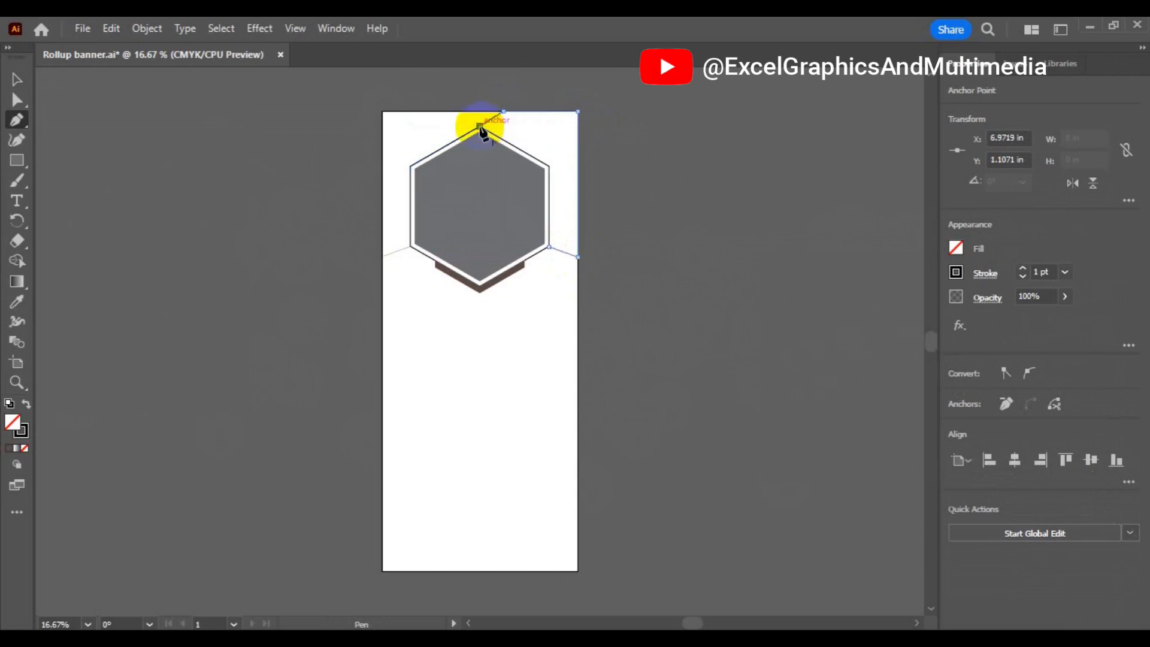
click(549, 167)
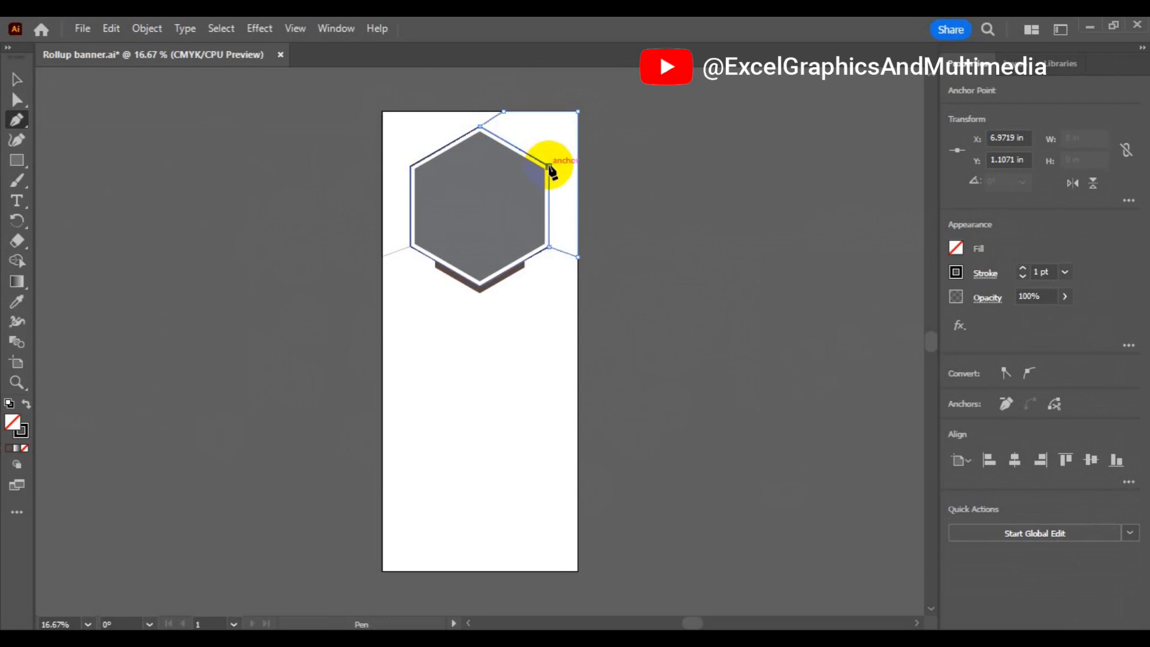
click(549, 246)
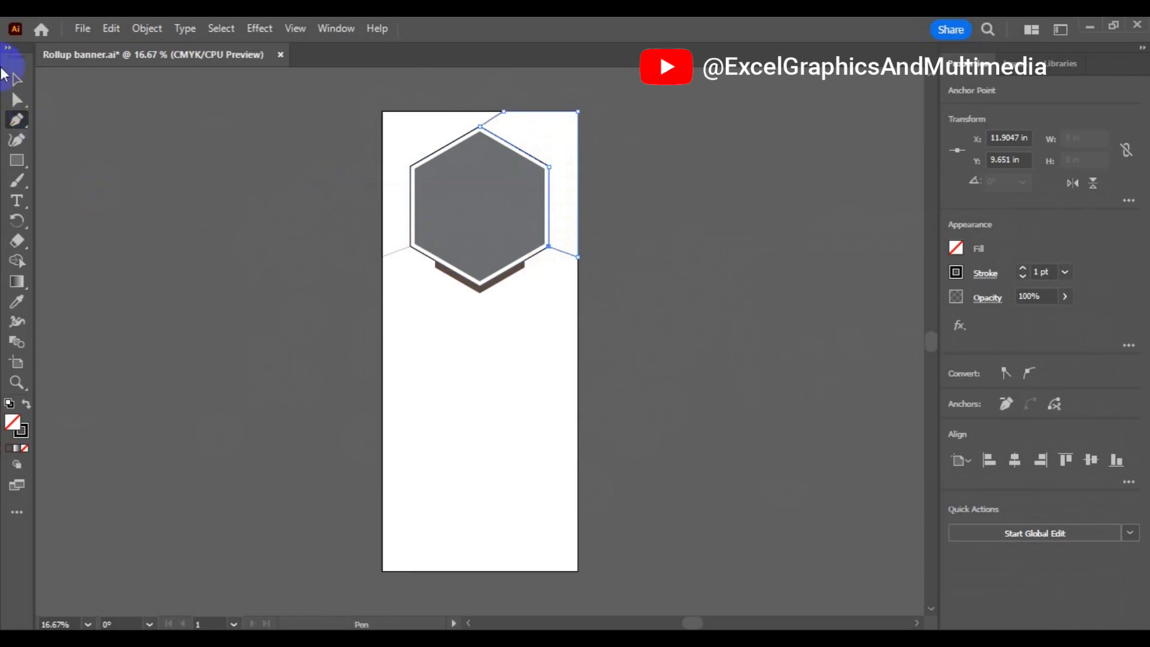
- Fill the pen shape at the artboard's upper-right corner with black and remove its stroke
click(17, 79)
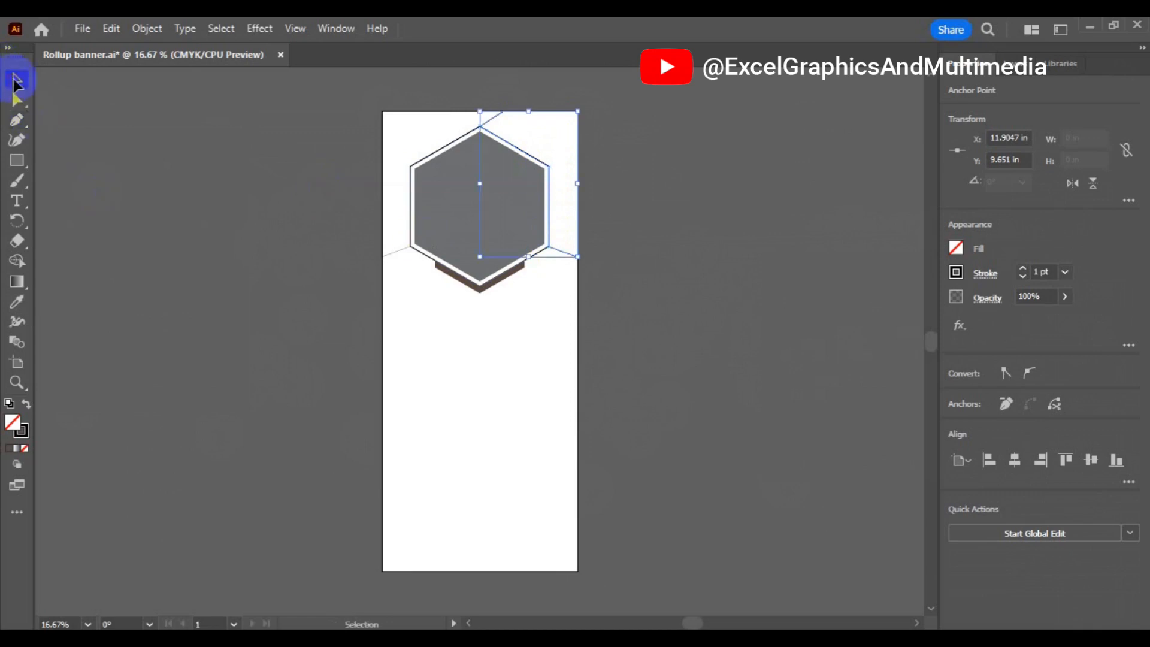
click(955, 247)
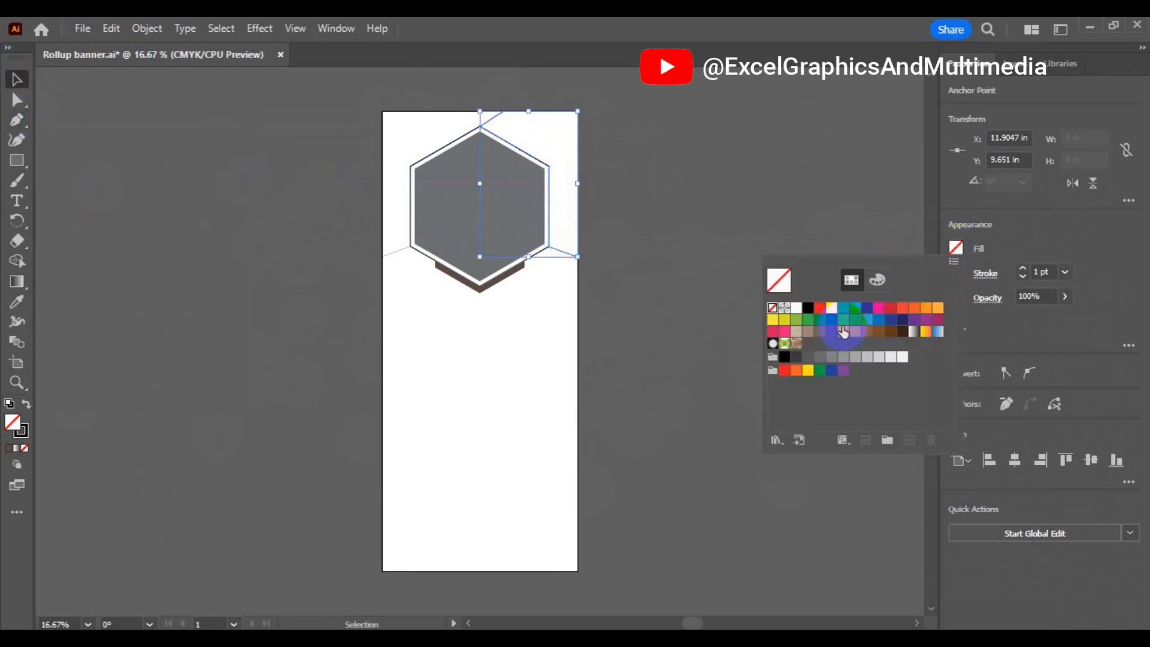
click(808, 307)
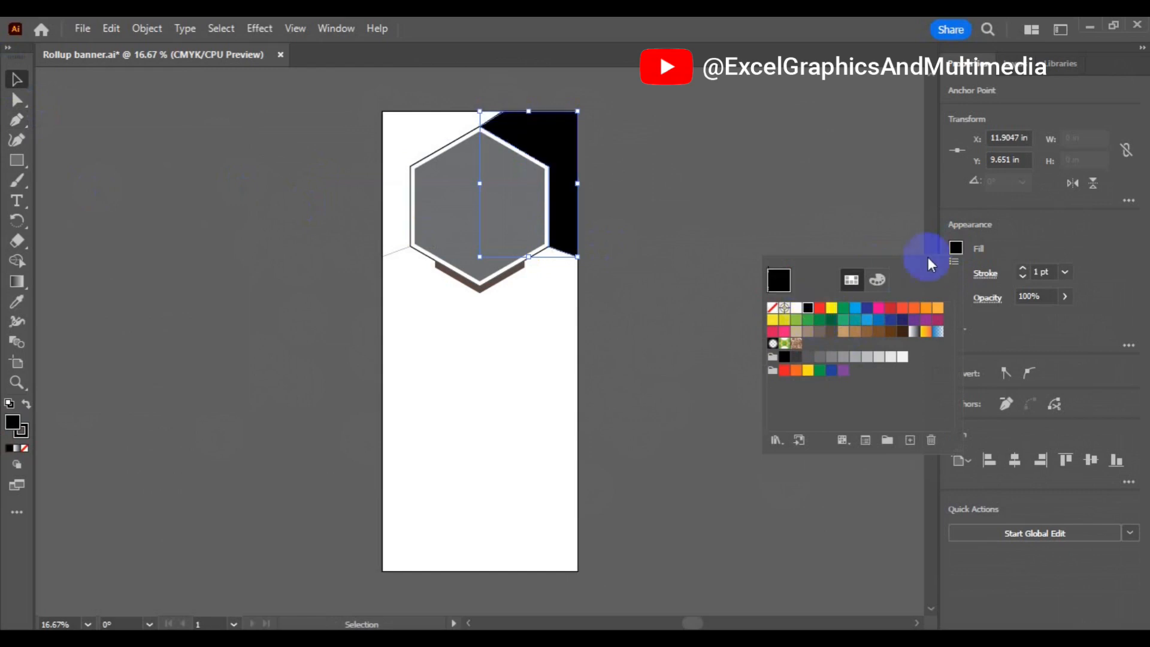
click(978, 248)
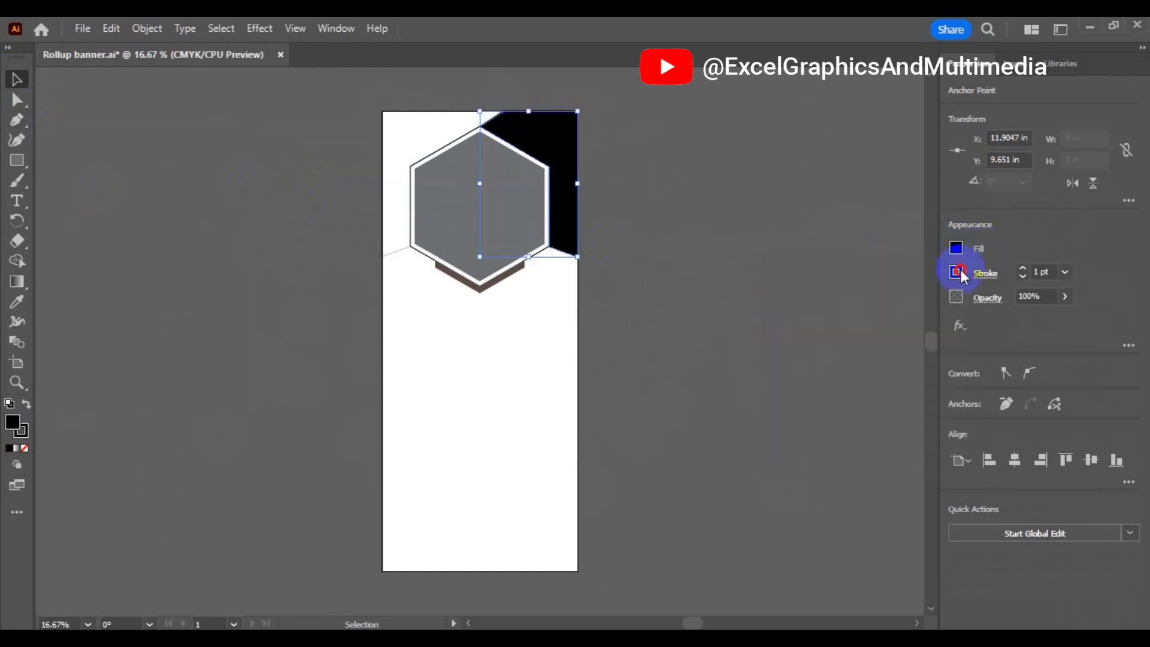
click(958, 274)
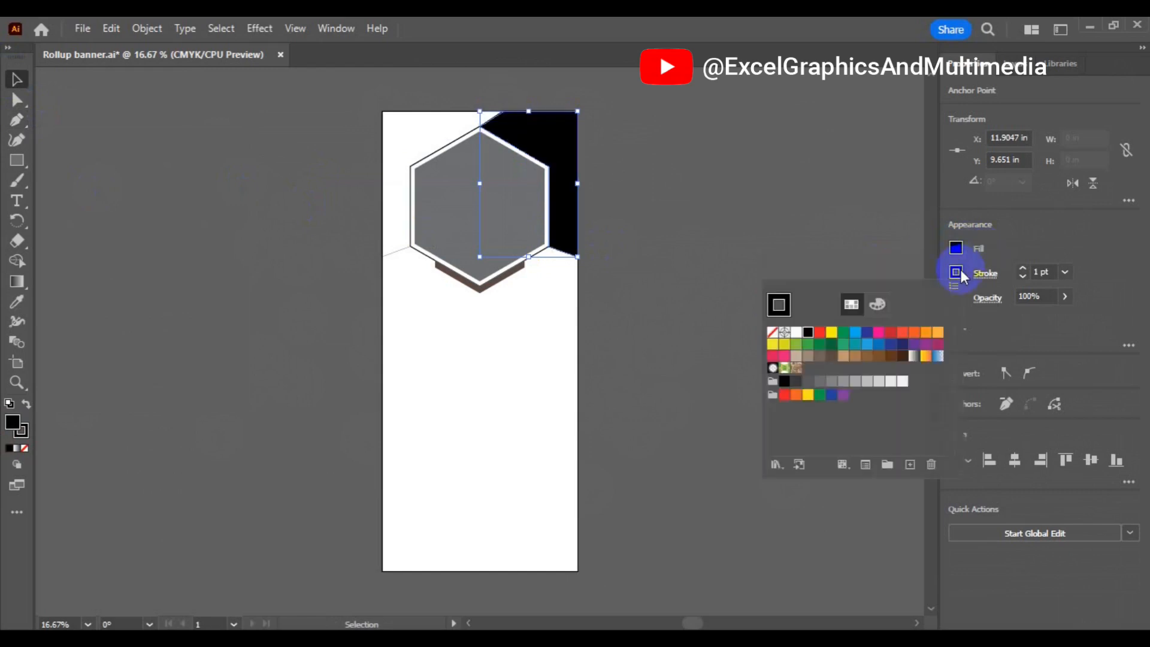
click(774, 333)
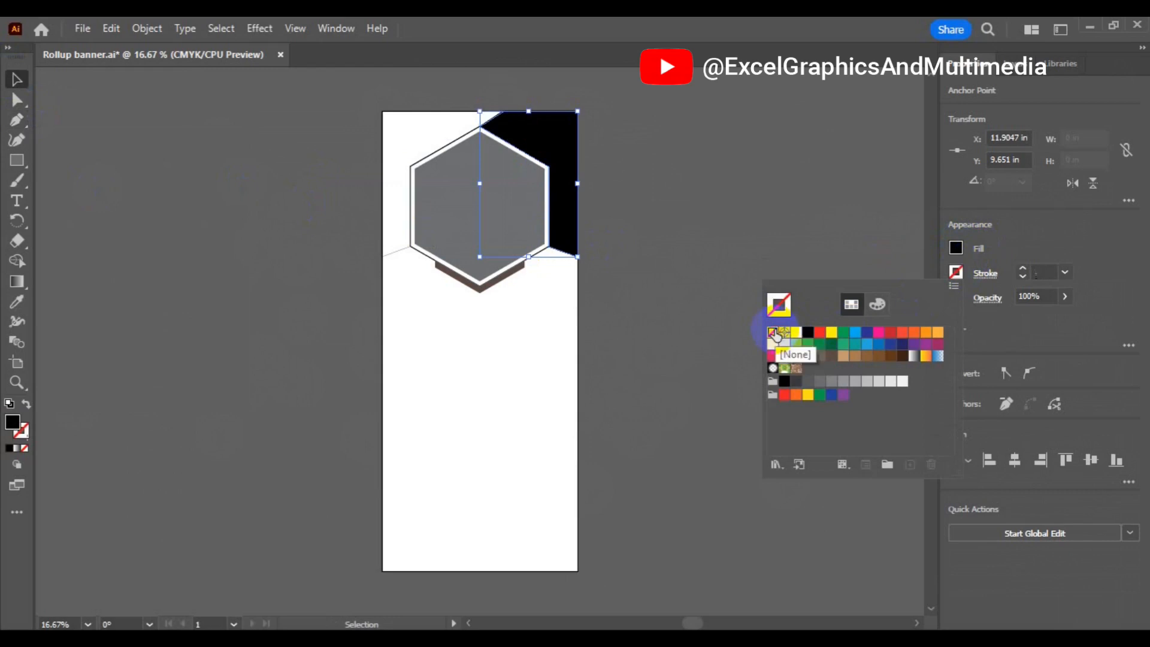
- Fill the pen shape at the artboard's upper-left corner with the V accent's dark brown and remove its stroke
click(398, 251)
click(398, 250)
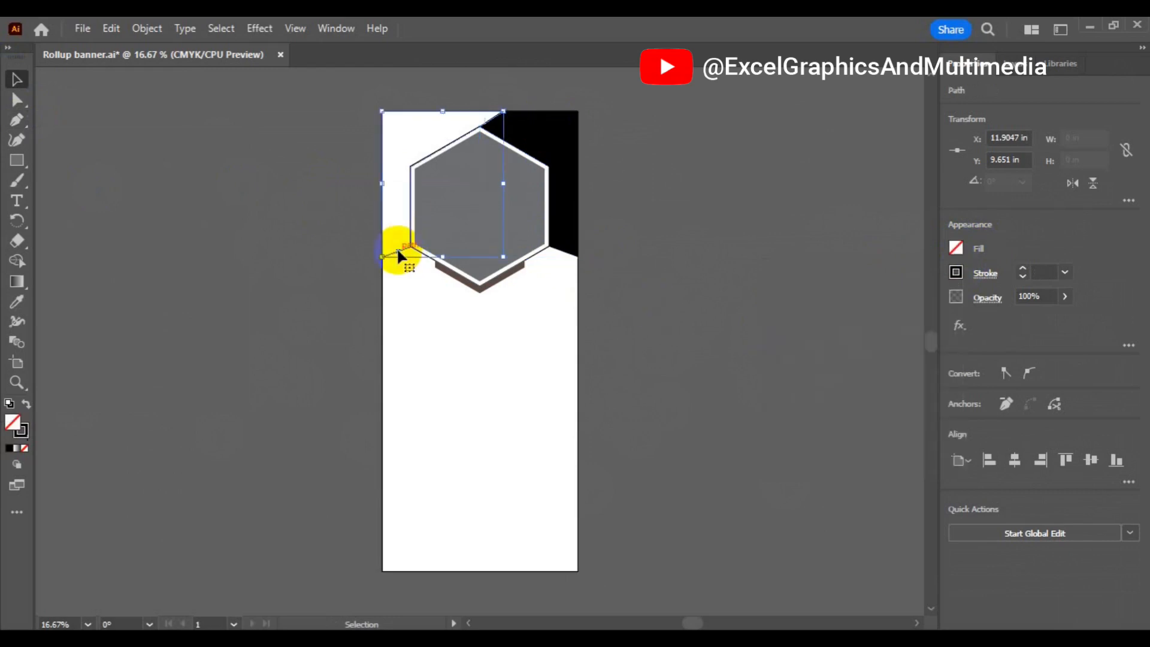
click(955, 249)
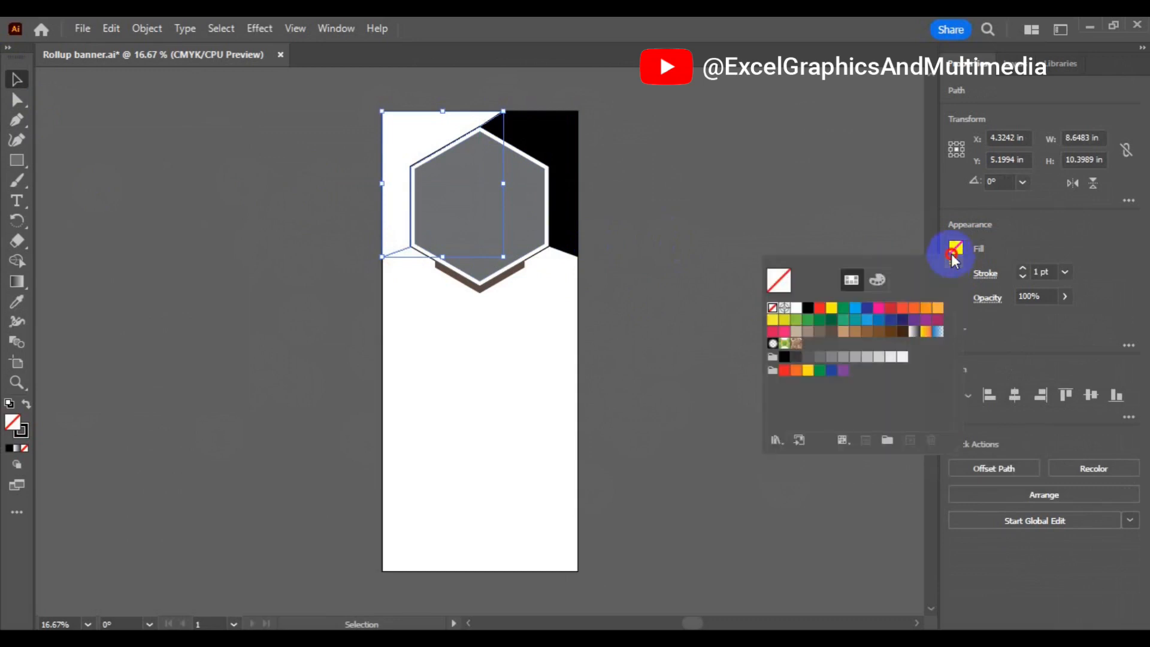
click(833, 332)
click(987, 254)
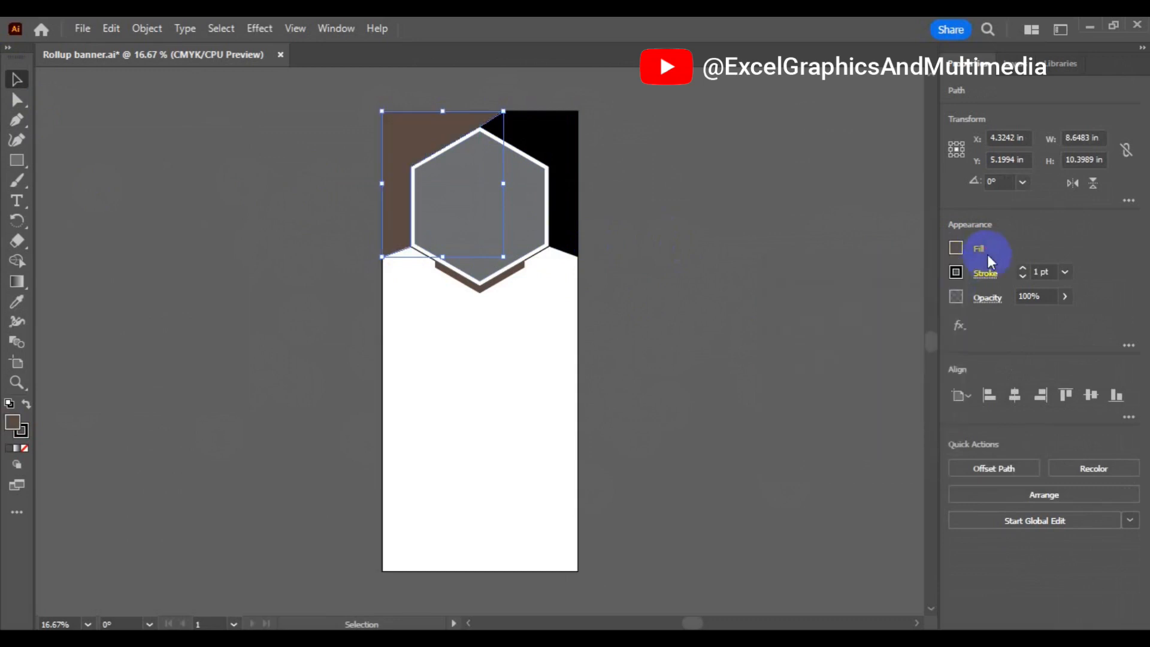
click(956, 273)
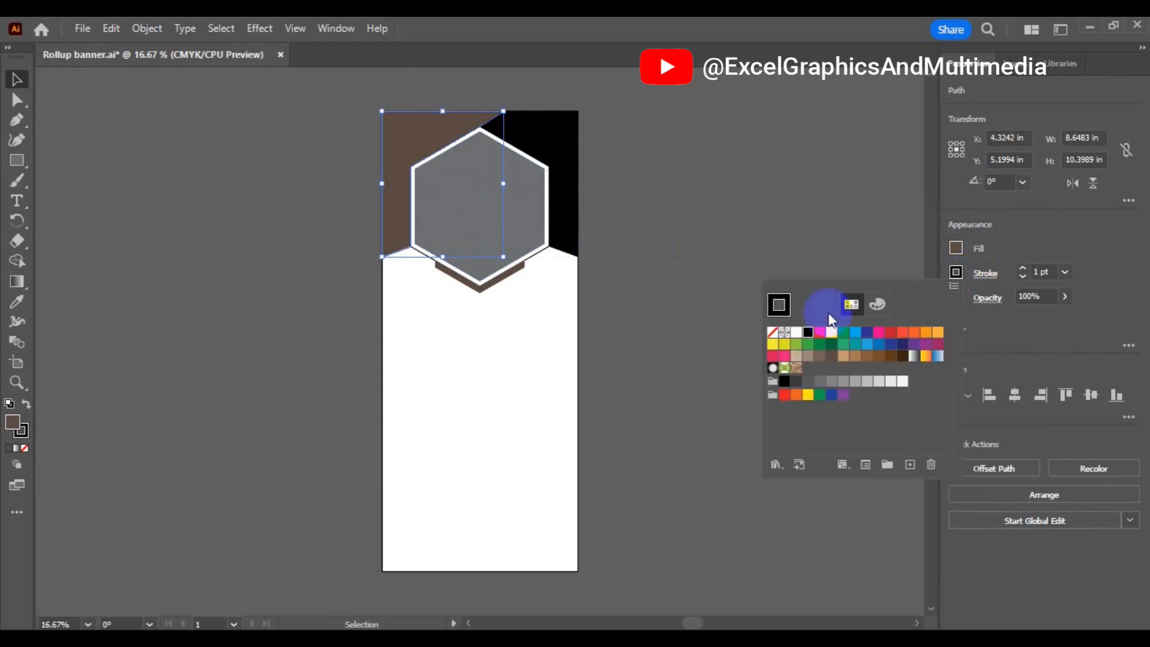
click(774, 333)
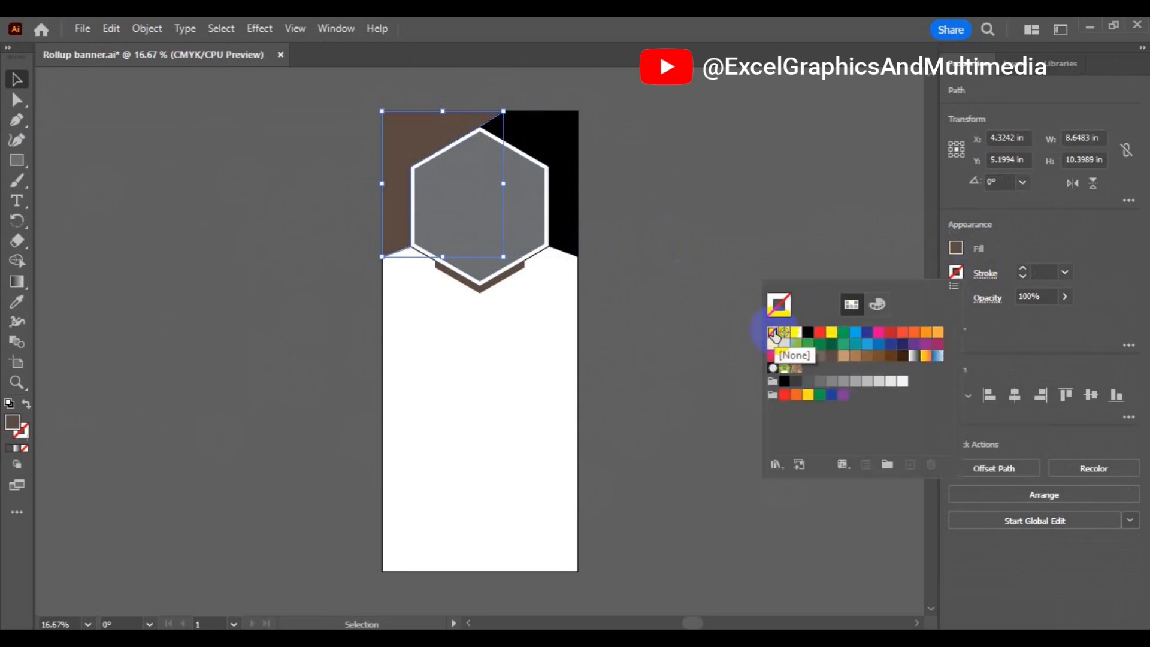
click(669, 299)
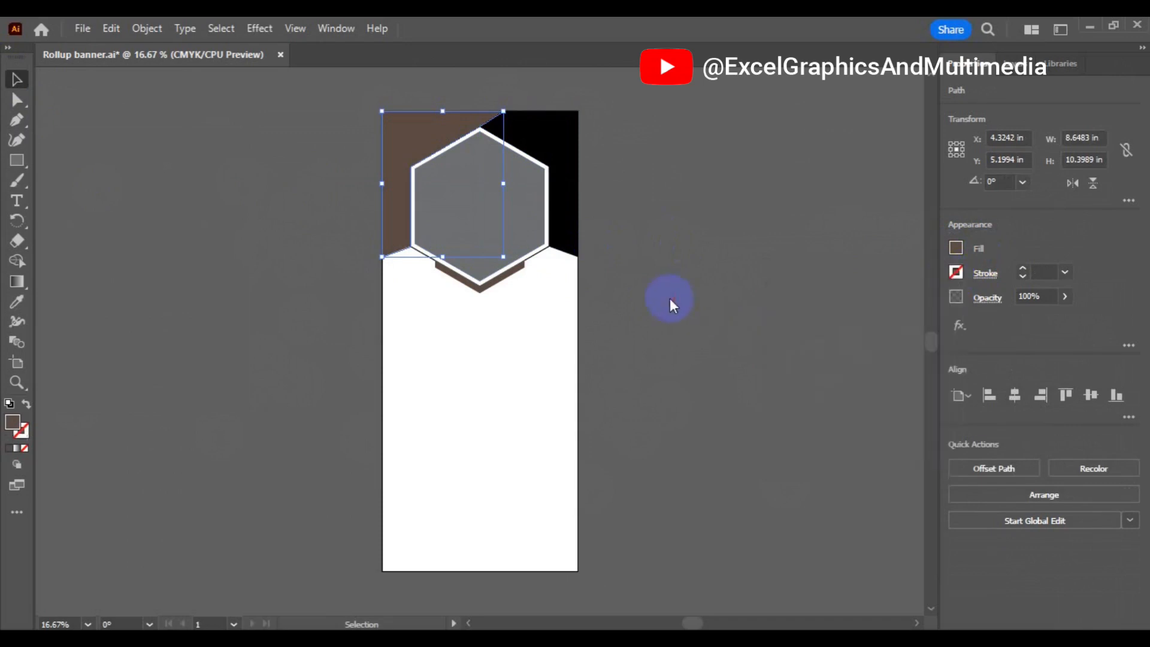
- Delete the unfilled outer hexagon with the 4 pt black stroke and save the document
click(427, 259)
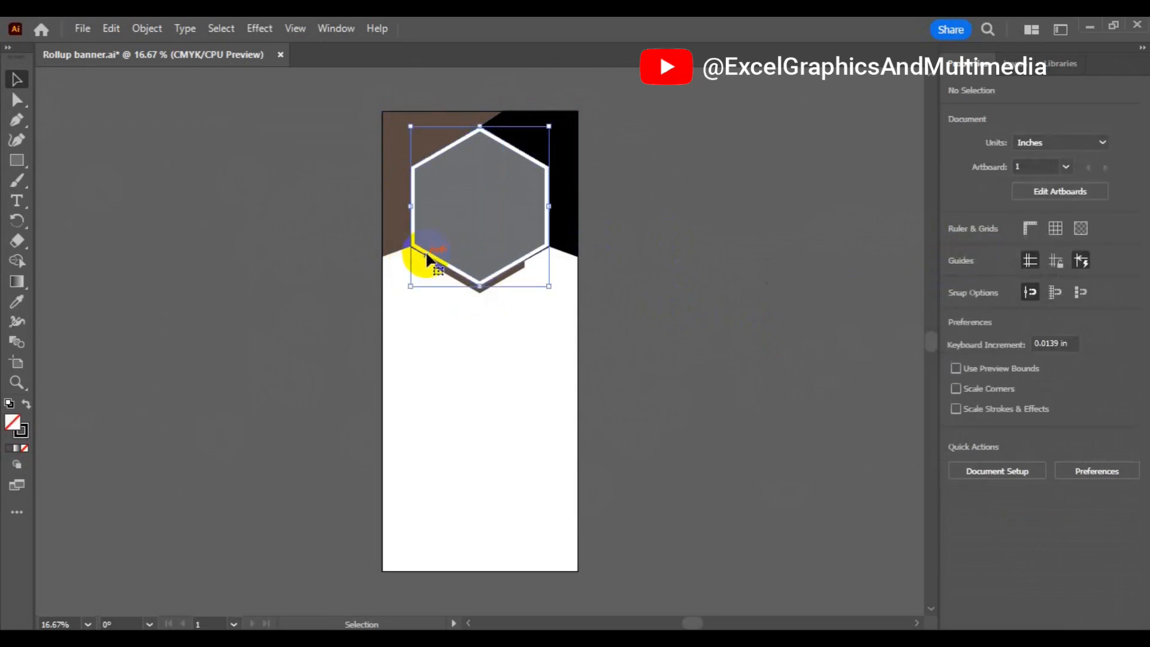
key(Delete)
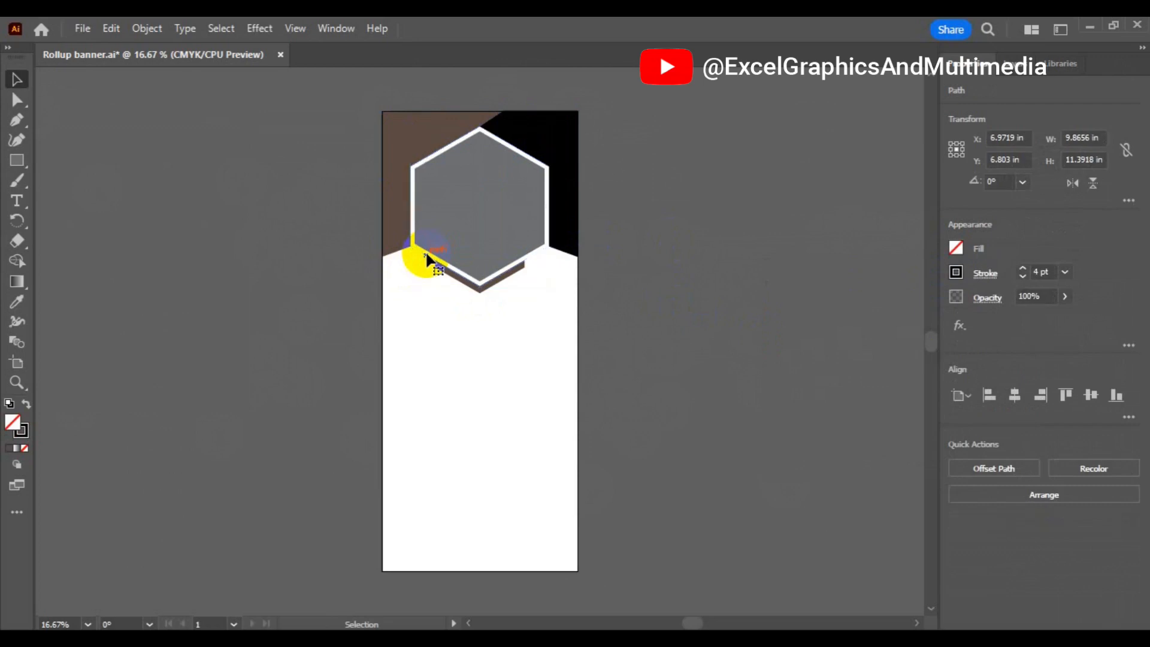
click(454, 276)
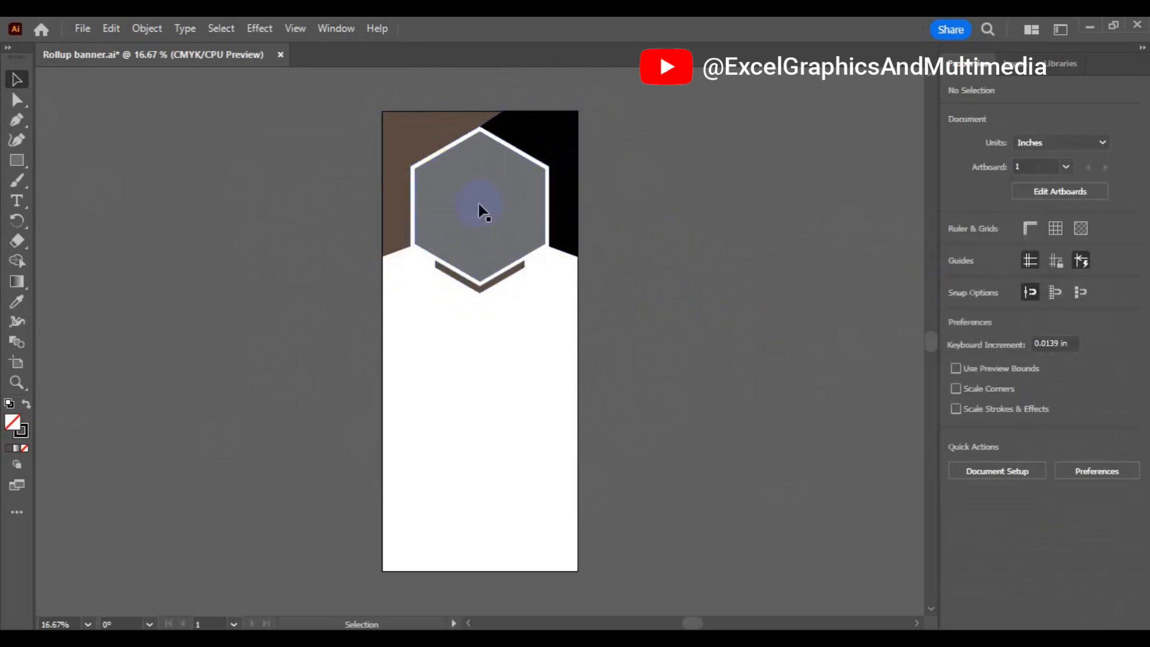
key(ctrl+s)
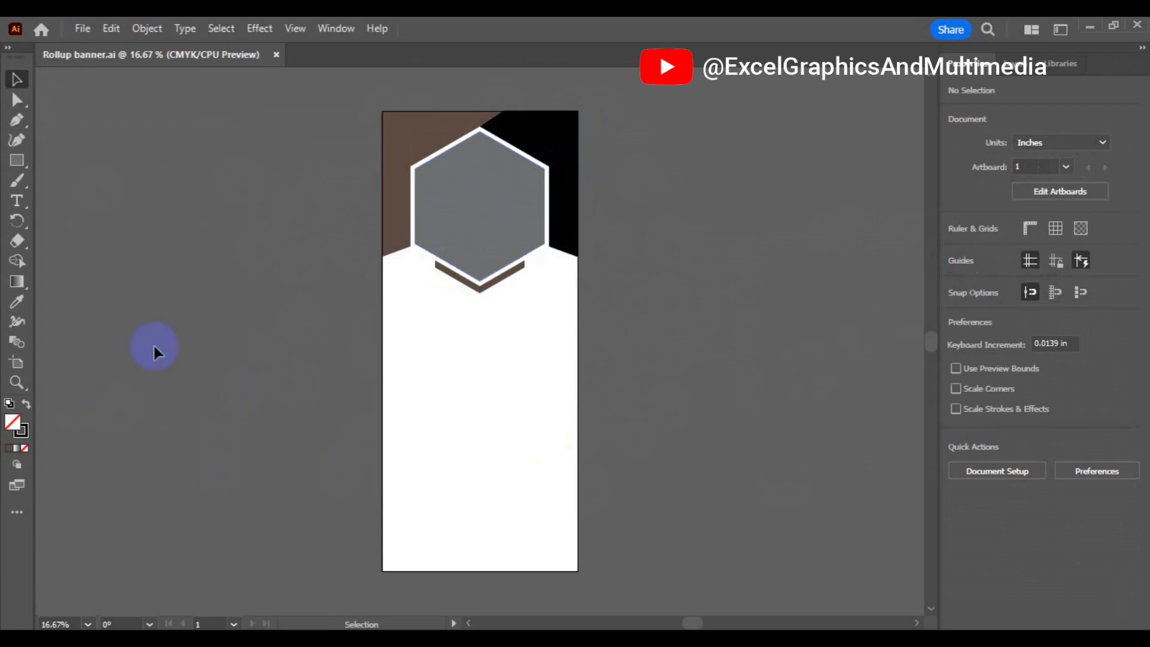
- Place the close-up-suv-car dealership photo from the freepik stockpoto folder as a linked image over the hexagon, about 17.52 by 11.67 in
click(84, 31)
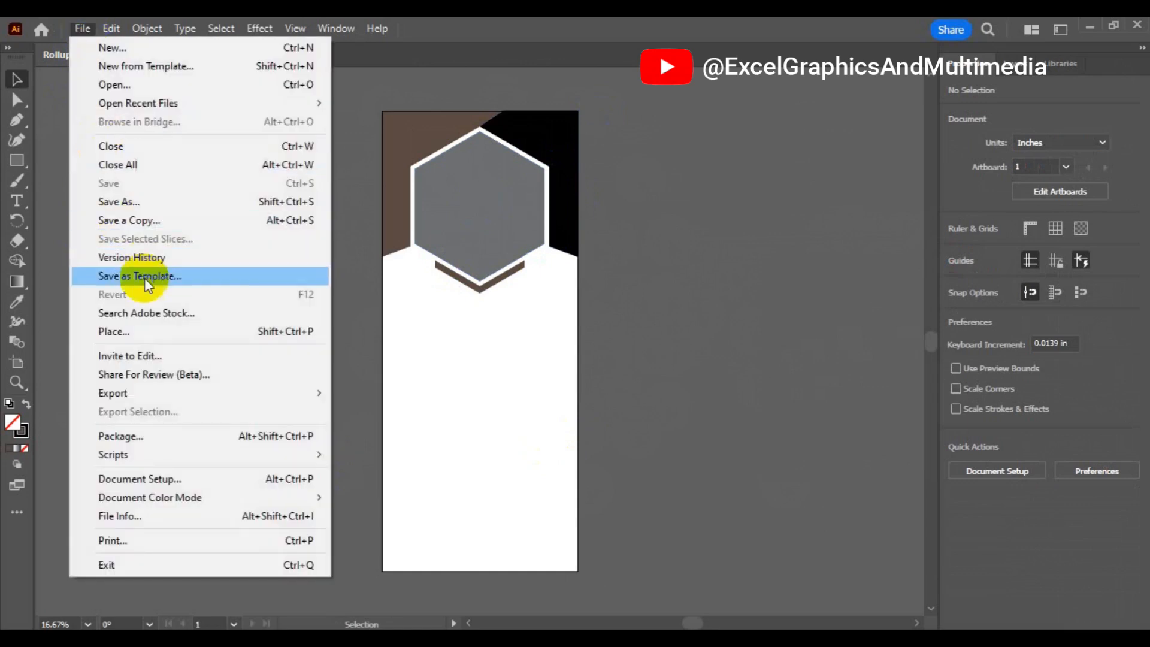
click(148, 331)
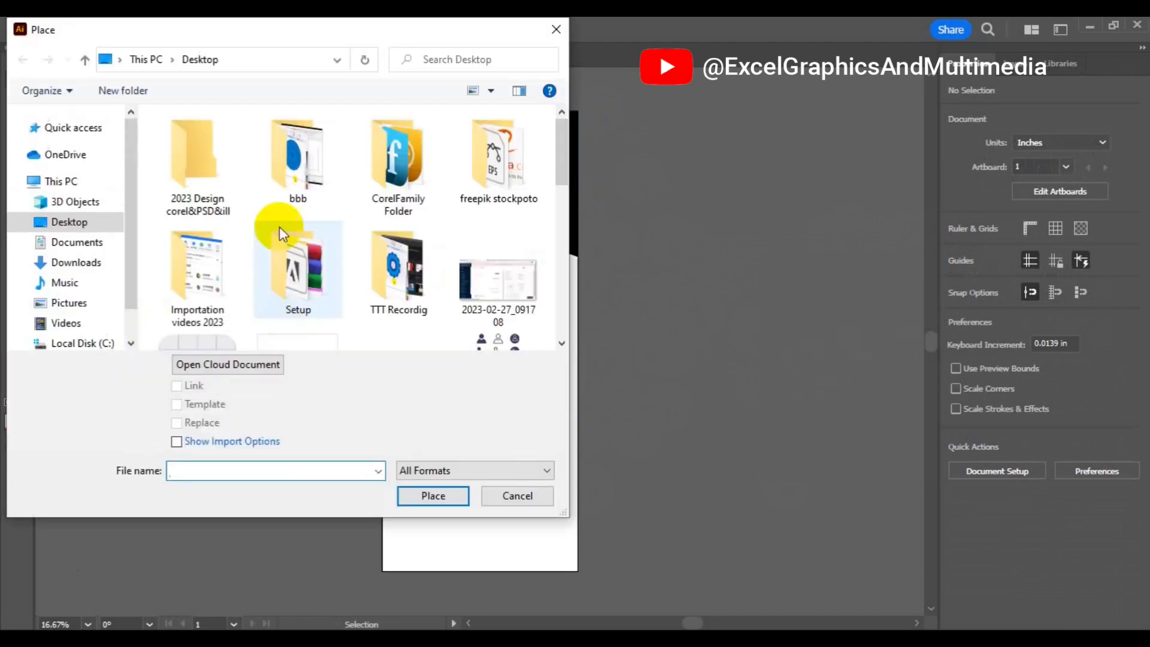
double_click(491, 180)
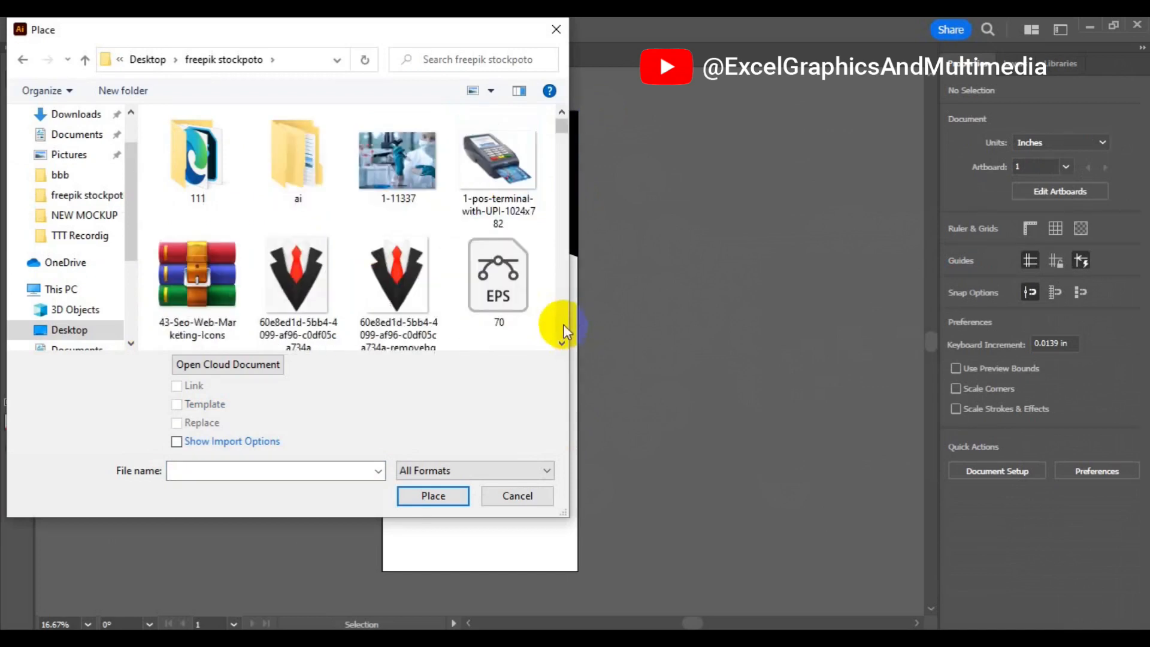
scroll(563, 333, down, 5)
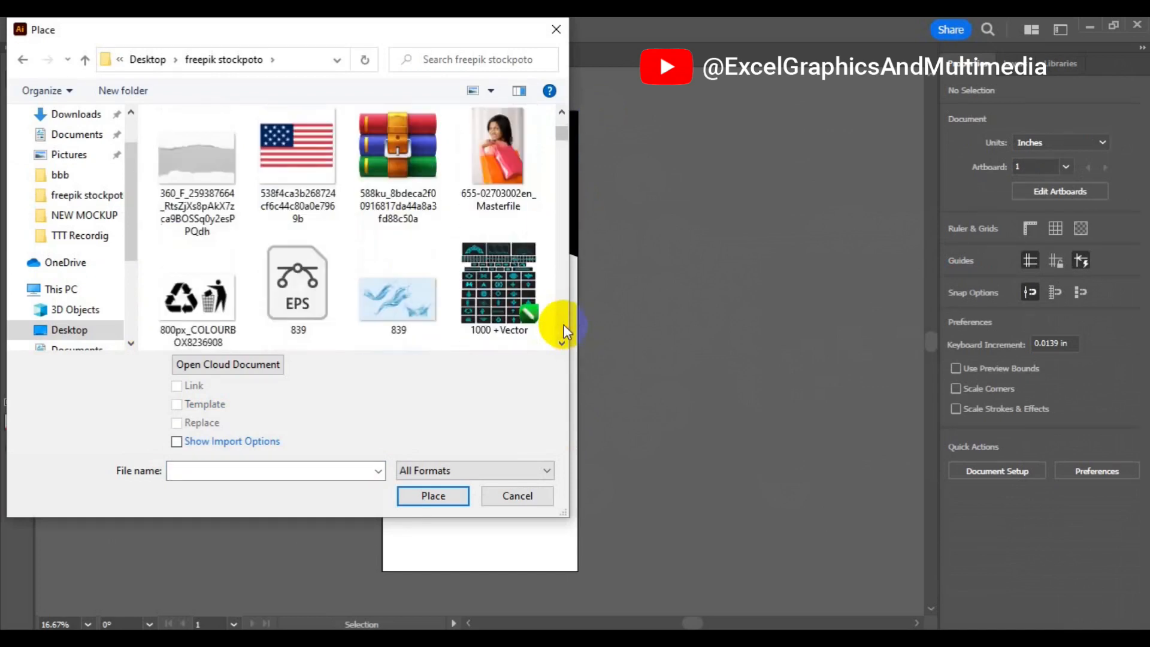
scroll(564, 331, down, 3)
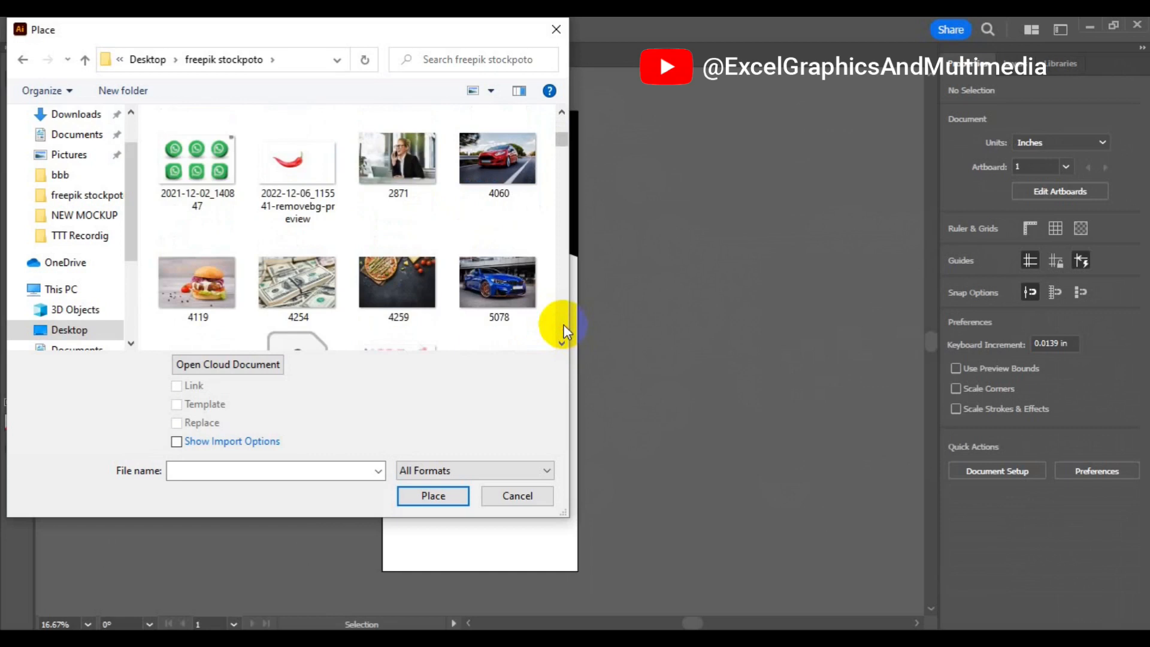
scroll(563, 325, down, 5)
click(299, 273)
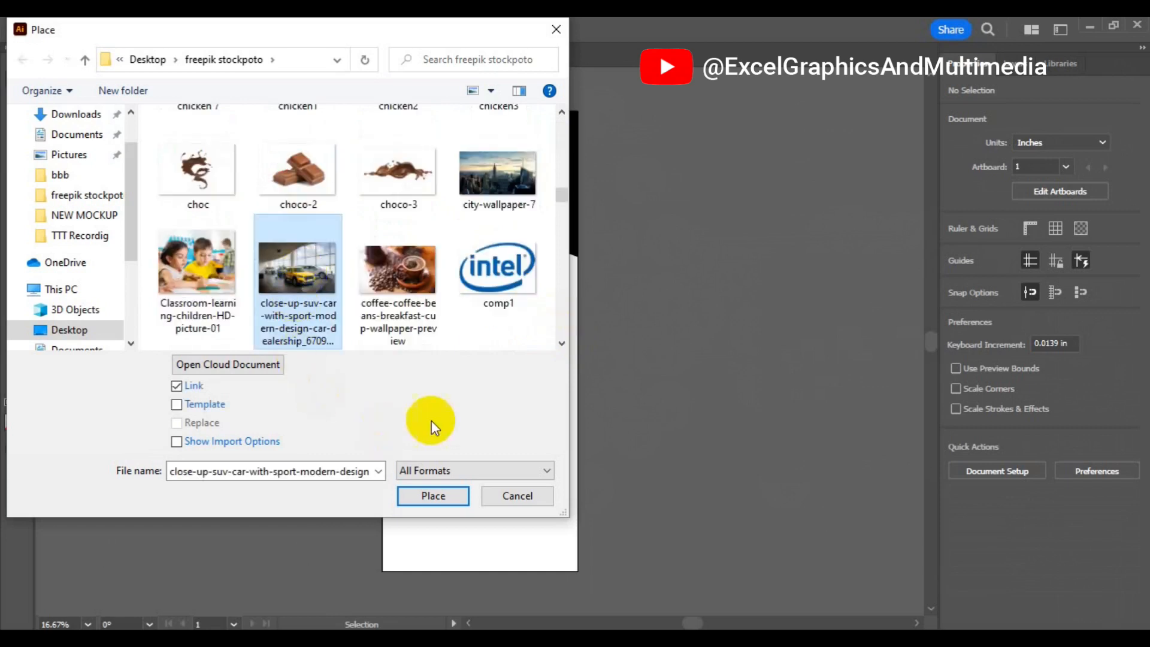
click(419, 497)
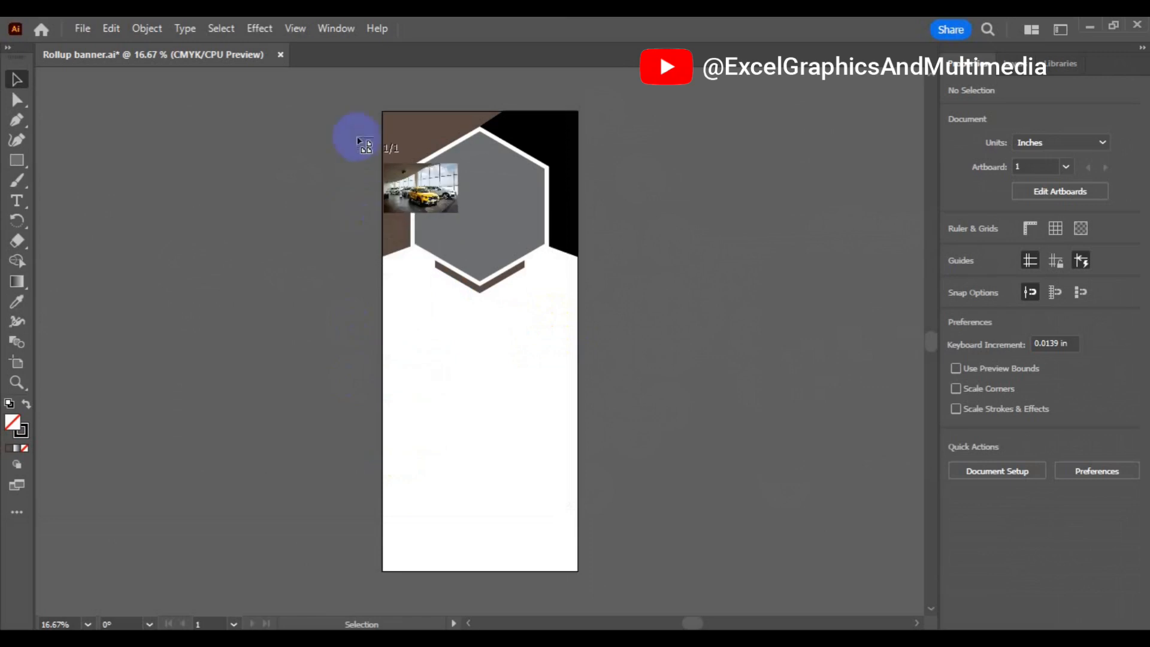
drag(357, 123, 601, 303)
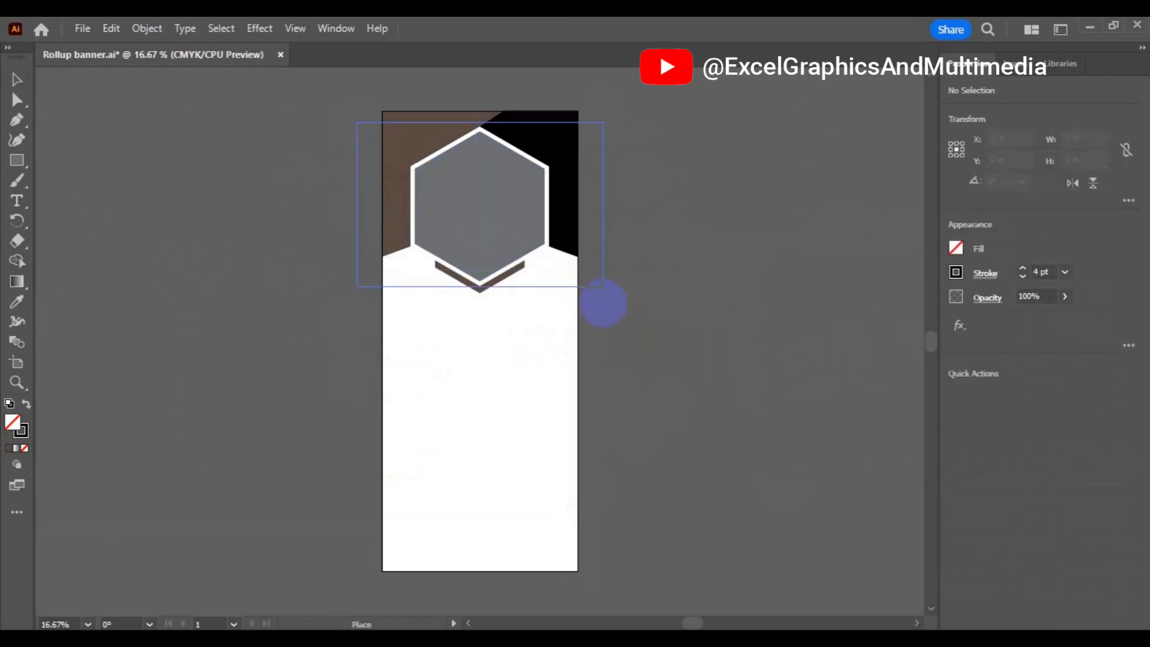
- Reflect the placed car photo across the vertical axis
click(562, 238)
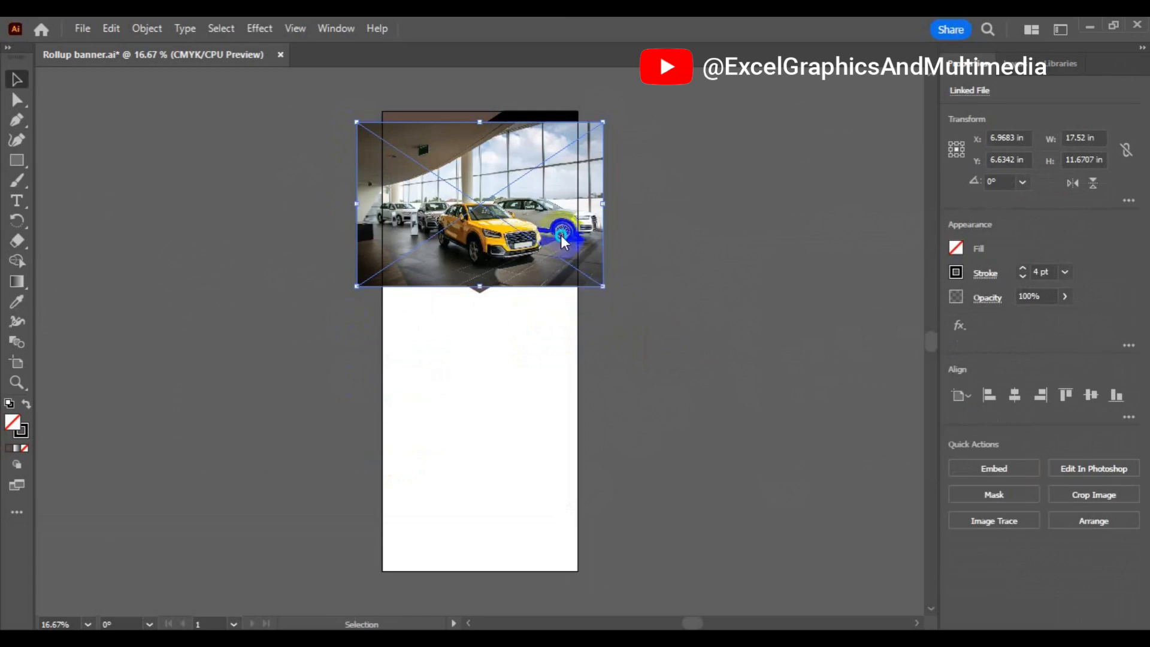
right_click(562, 239)
mouse_move(649, 438)
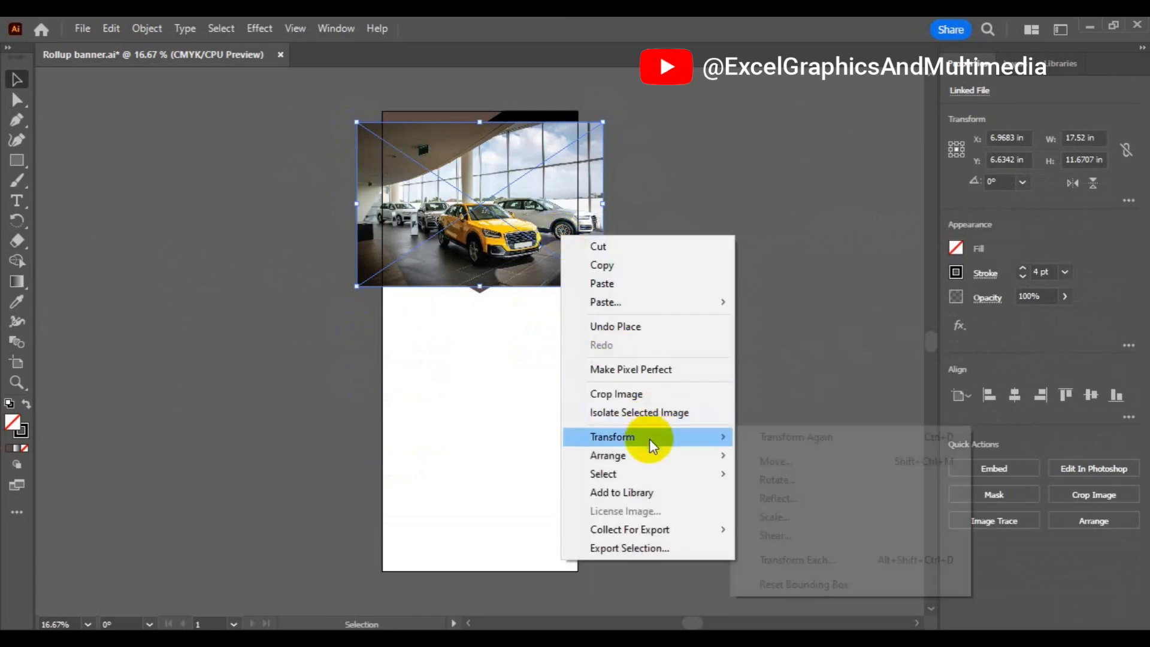
click(796, 496)
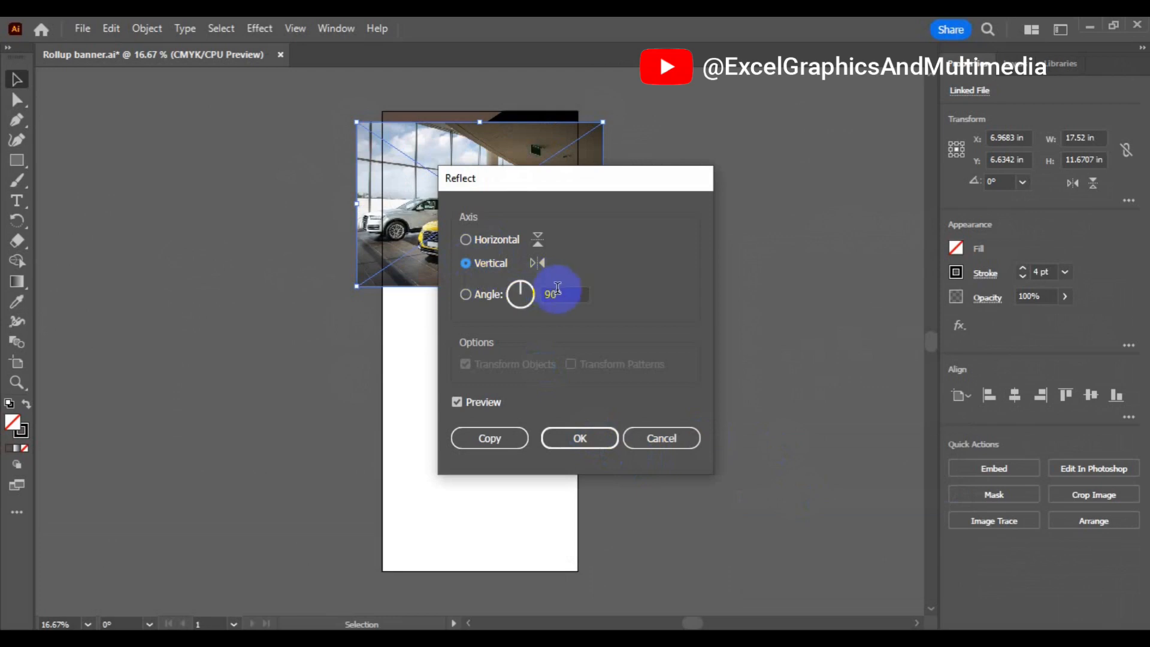
click(582, 438)
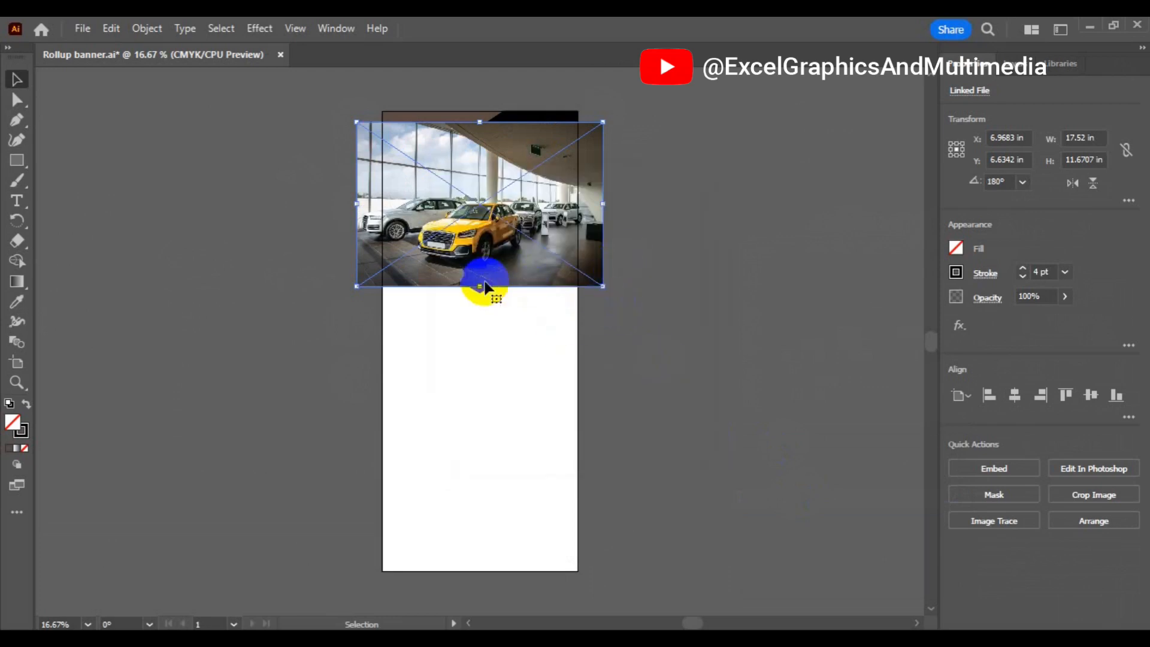
- Send the car photo to the back and centre it horizontally on the artboard
right_click(514, 262)
mouse_move(559, 473)
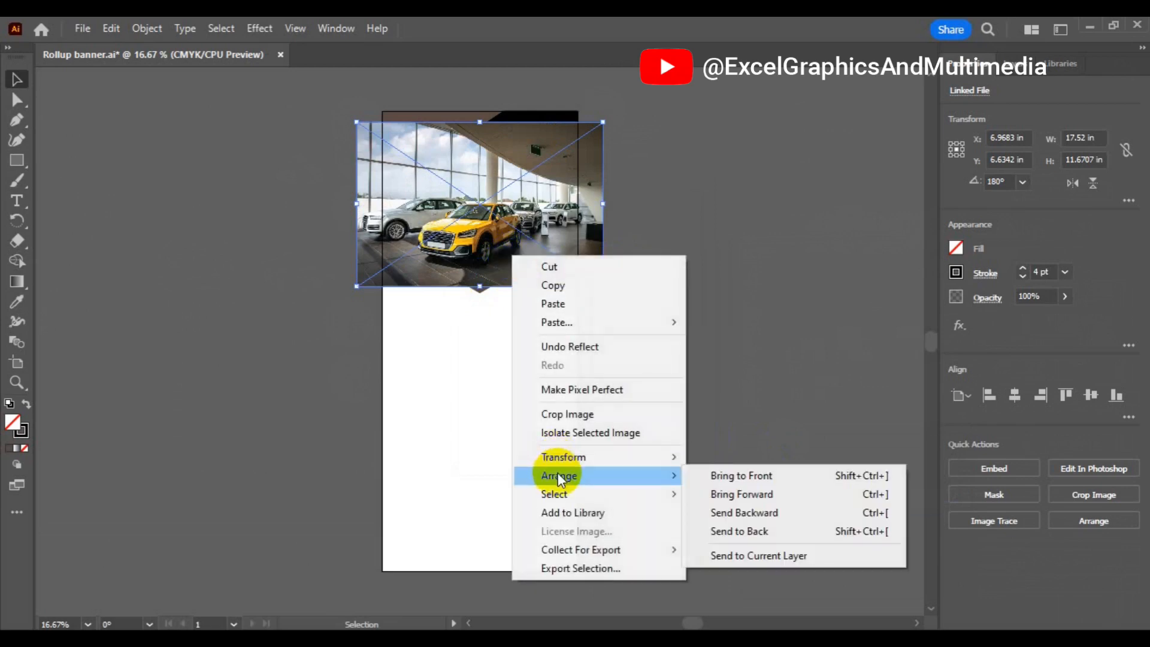
click(786, 531)
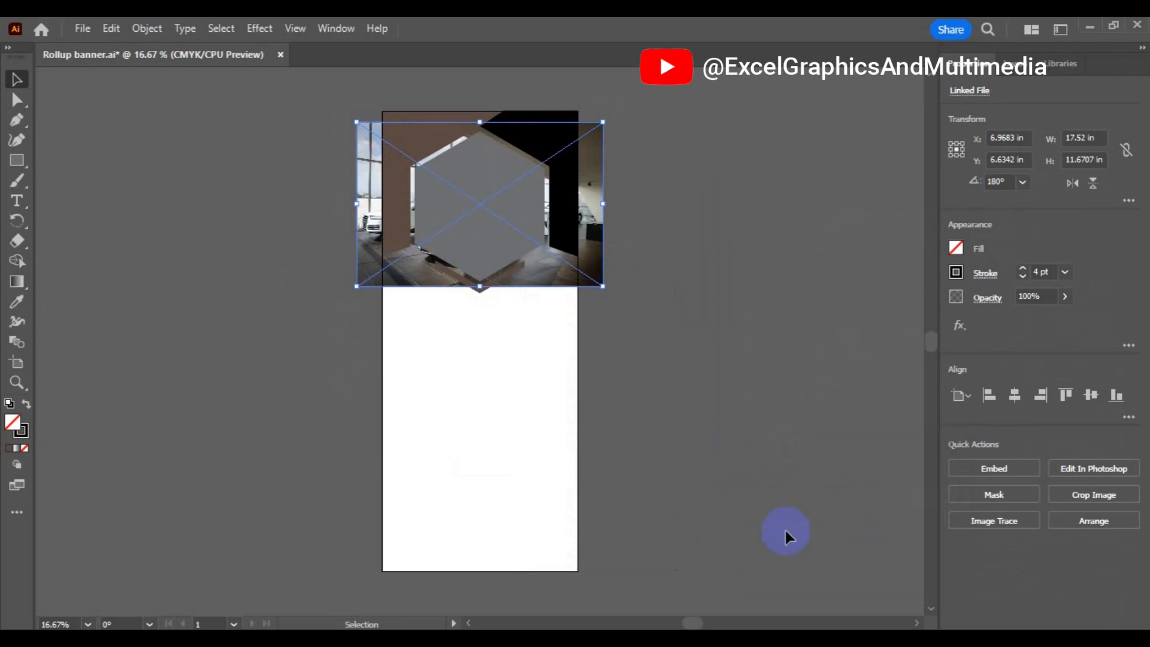
click(1015, 396)
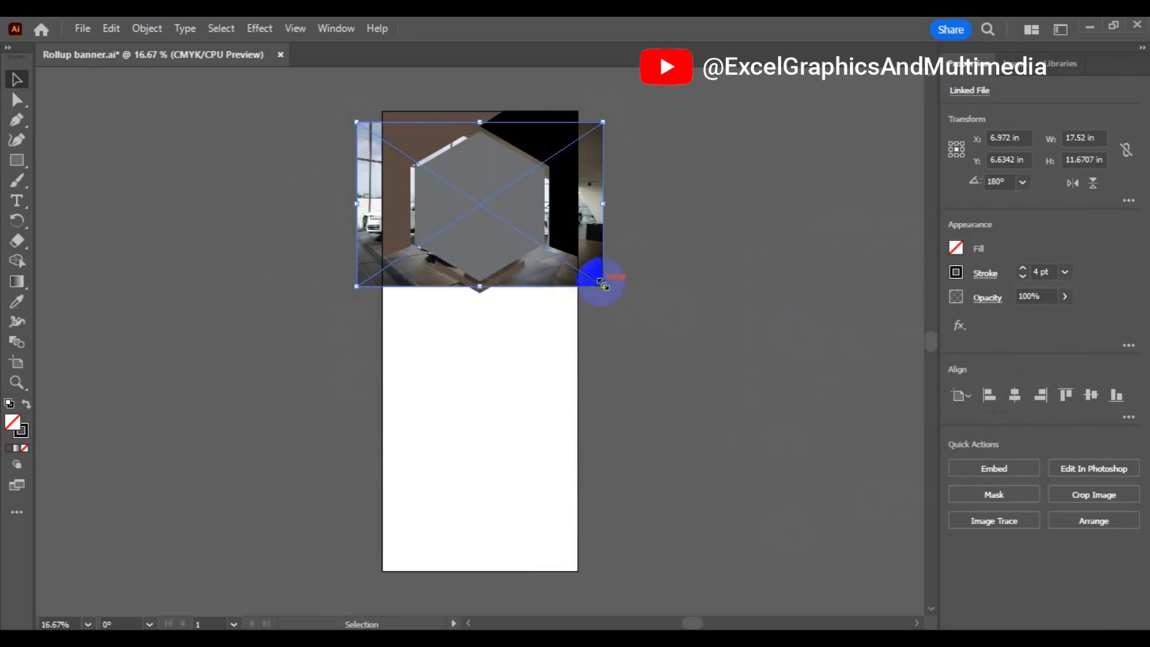
- Scale the car photo down about its centre to about 16.19 by 10.79 in and clip it with the grey hexagon
drag(603, 285, 595, 282)
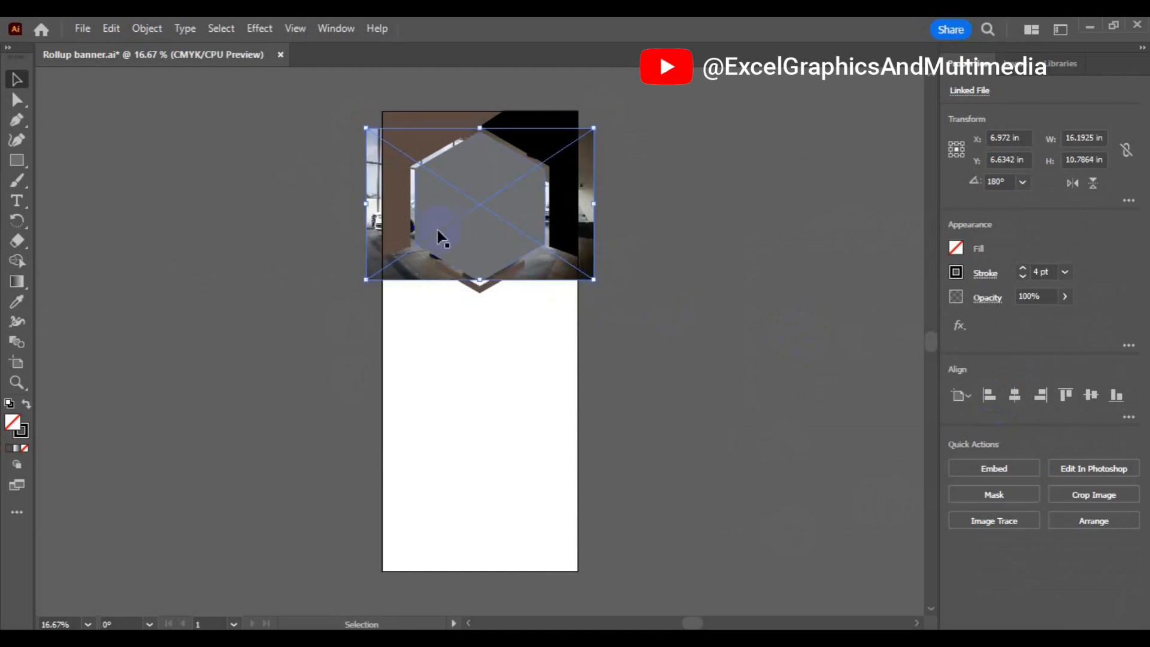
shift+click(465, 251)
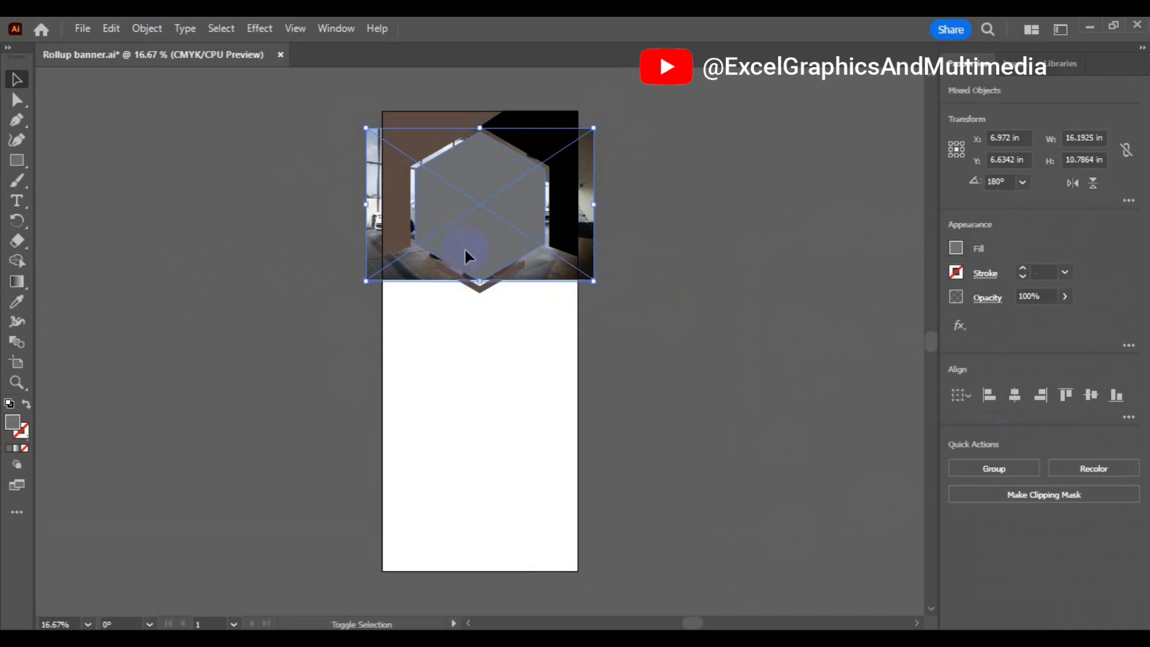
right_click(465, 251)
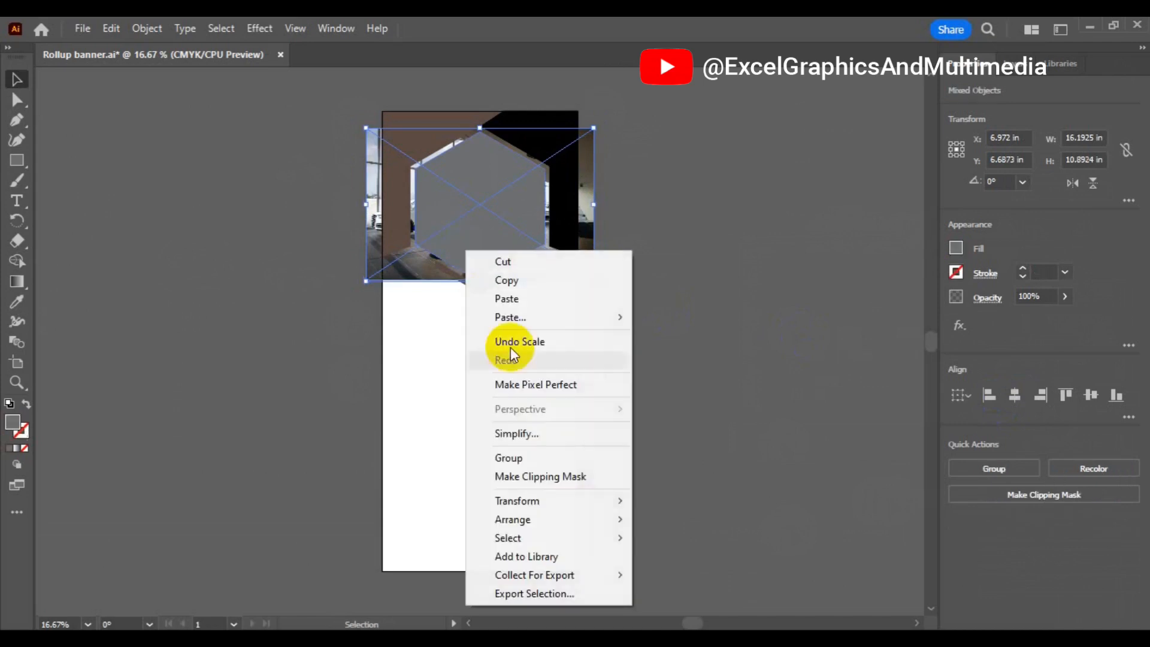
click(543, 471)
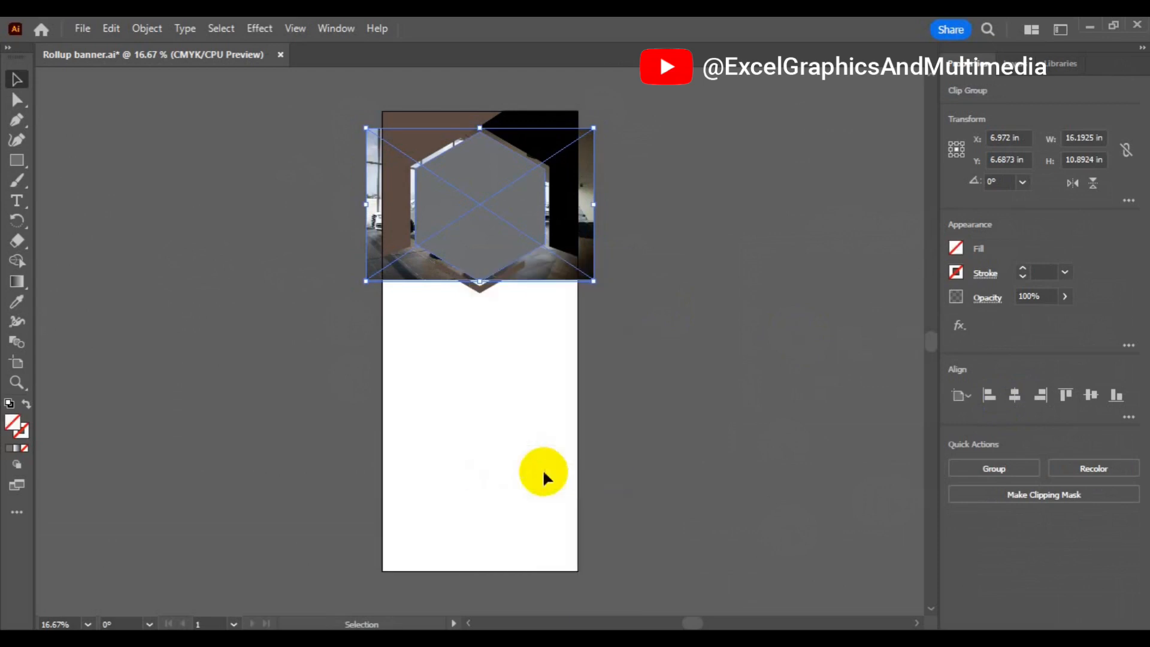
- Draw a black right triangle with the Pen tool in the artboard's lower-left corner, about 8.89 in wide and 5.91 in high
click(639, 361)
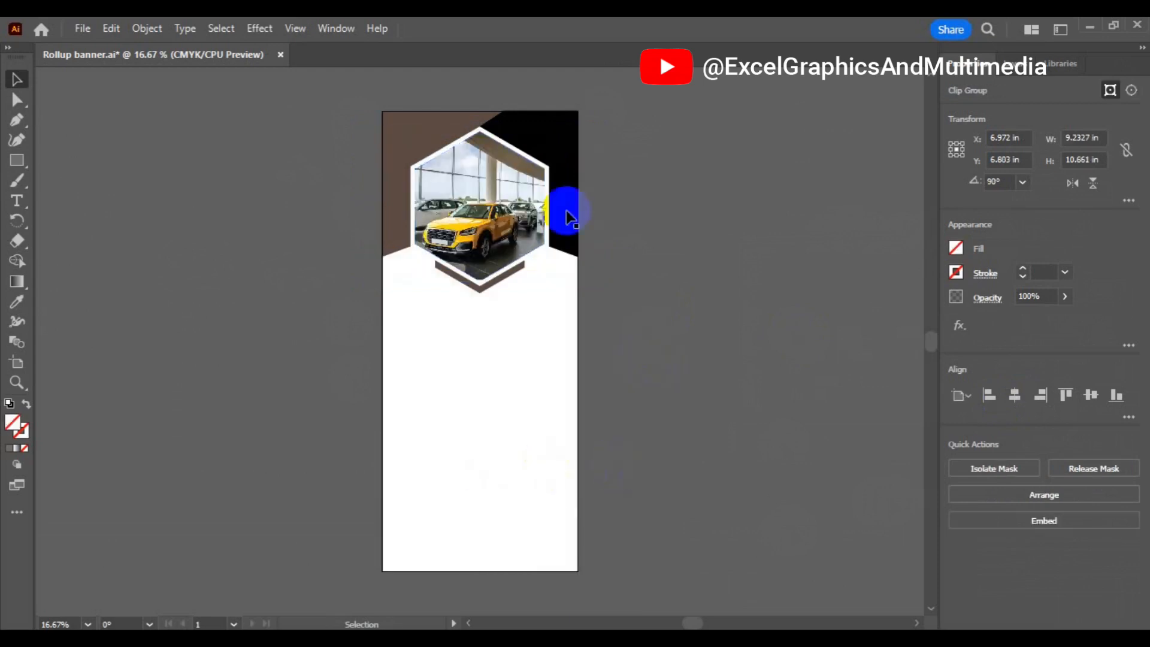
click(820, 259)
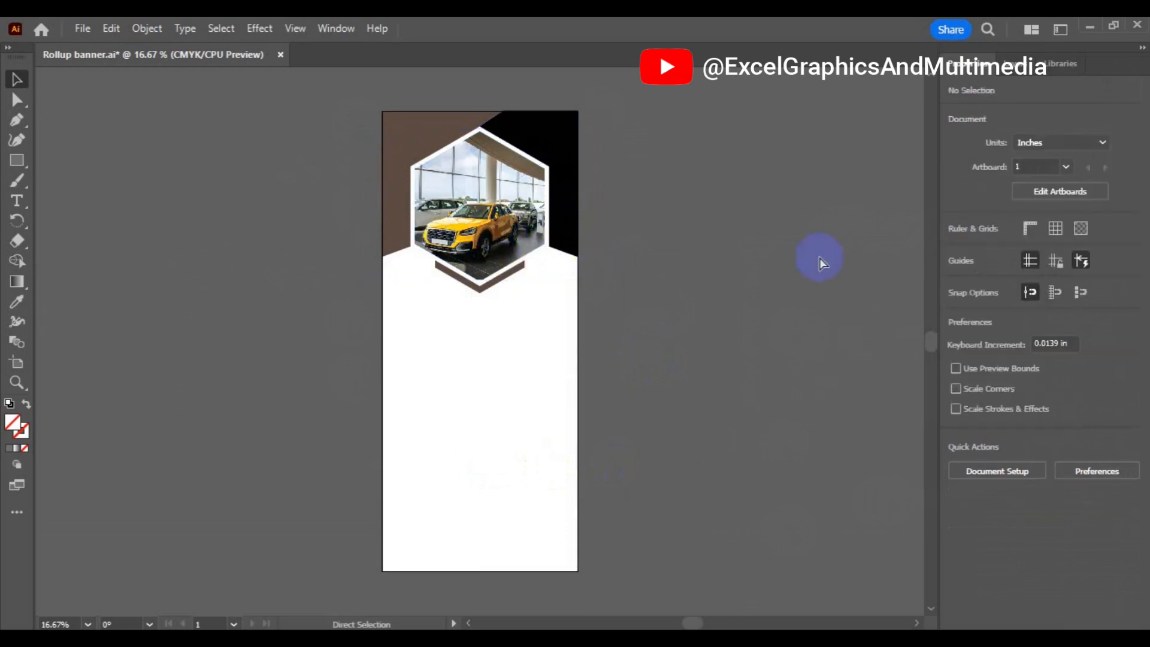
click(285, 480)
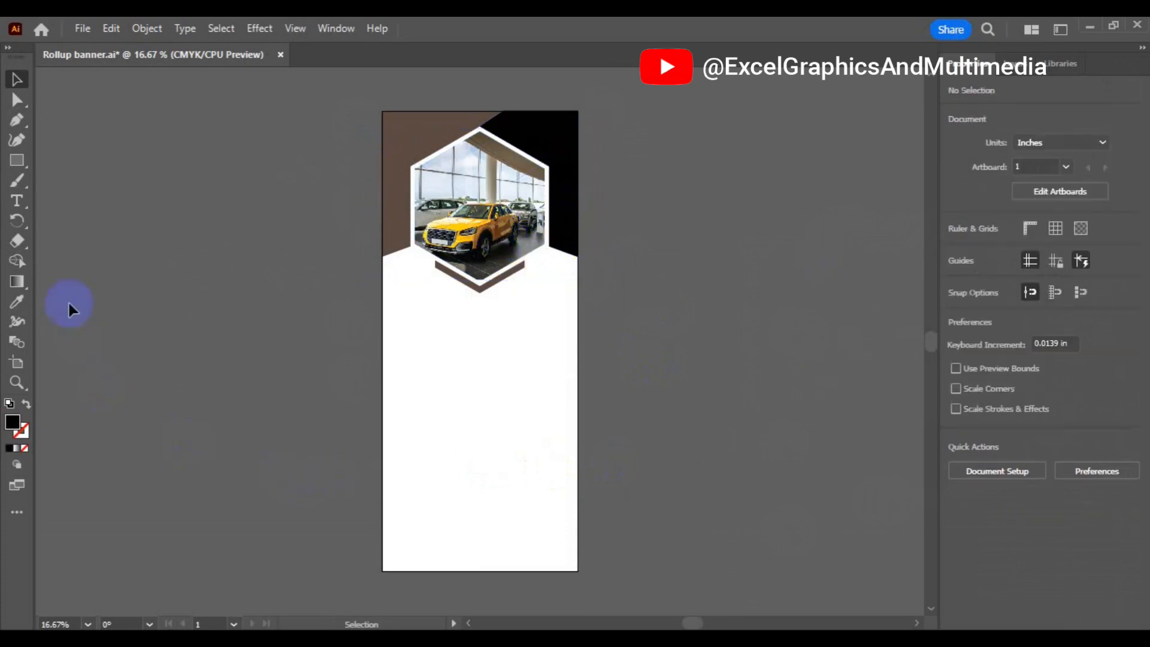
click(19, 122)
click(384, 490)
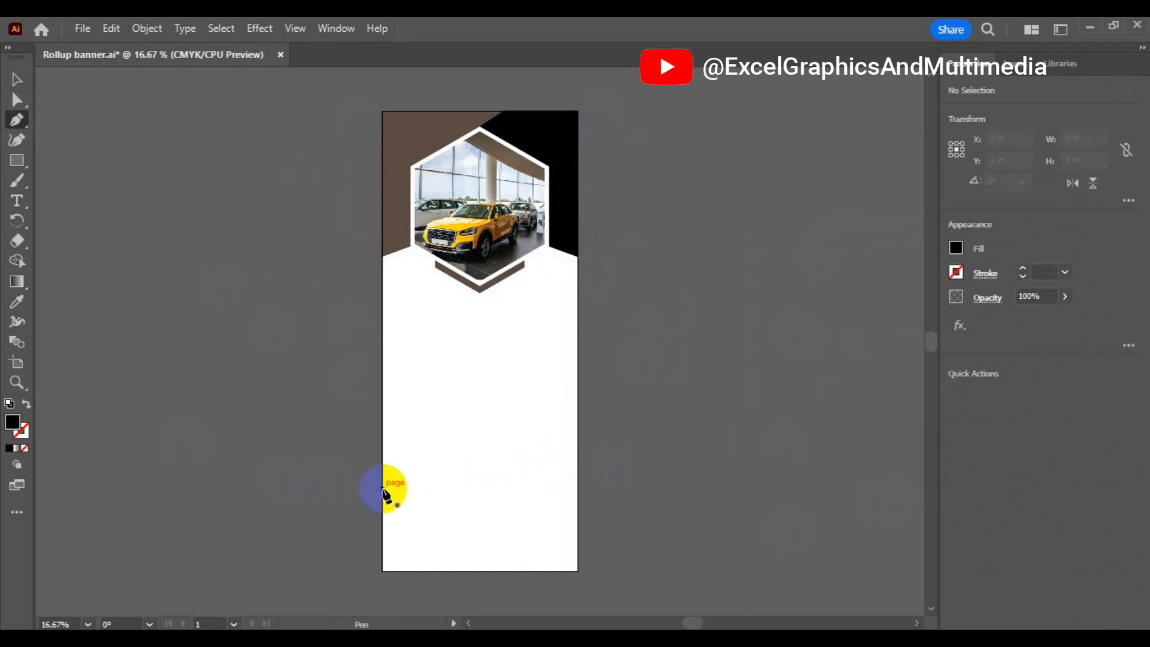
click(507, 571)
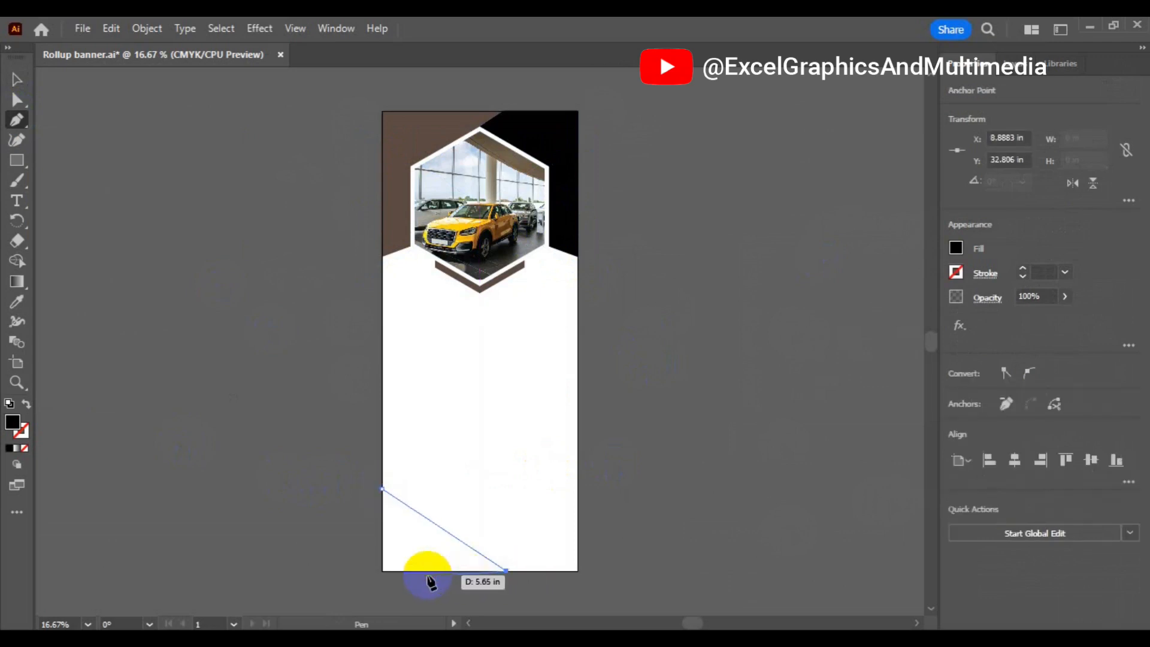
click(382, 572)
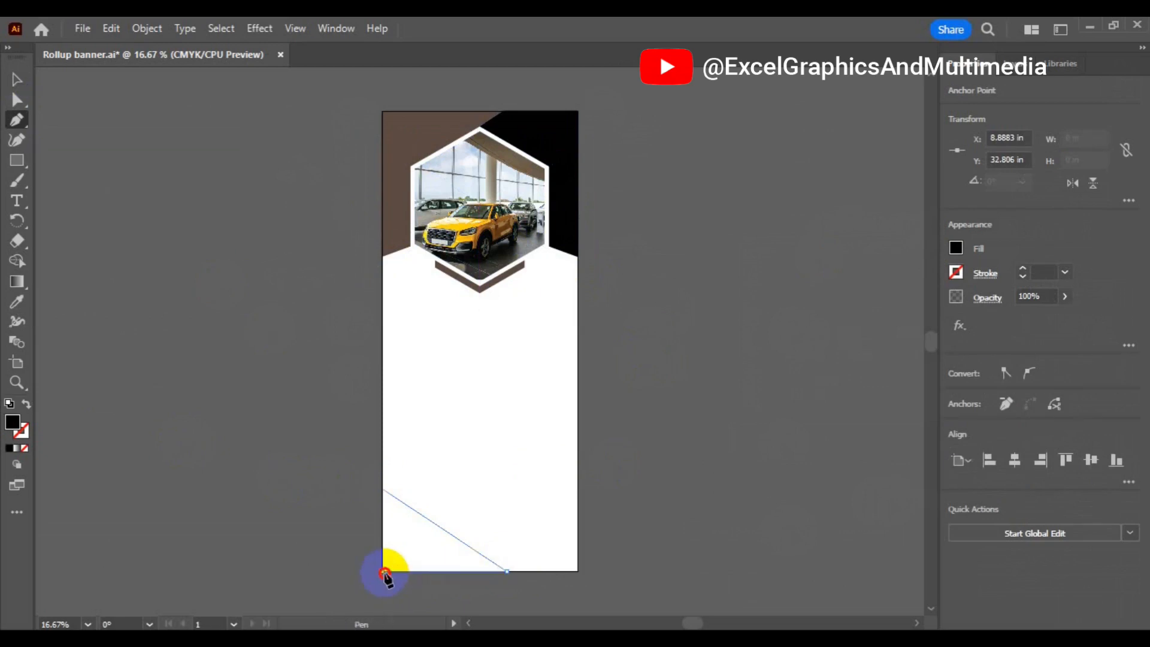
click(383, 491)
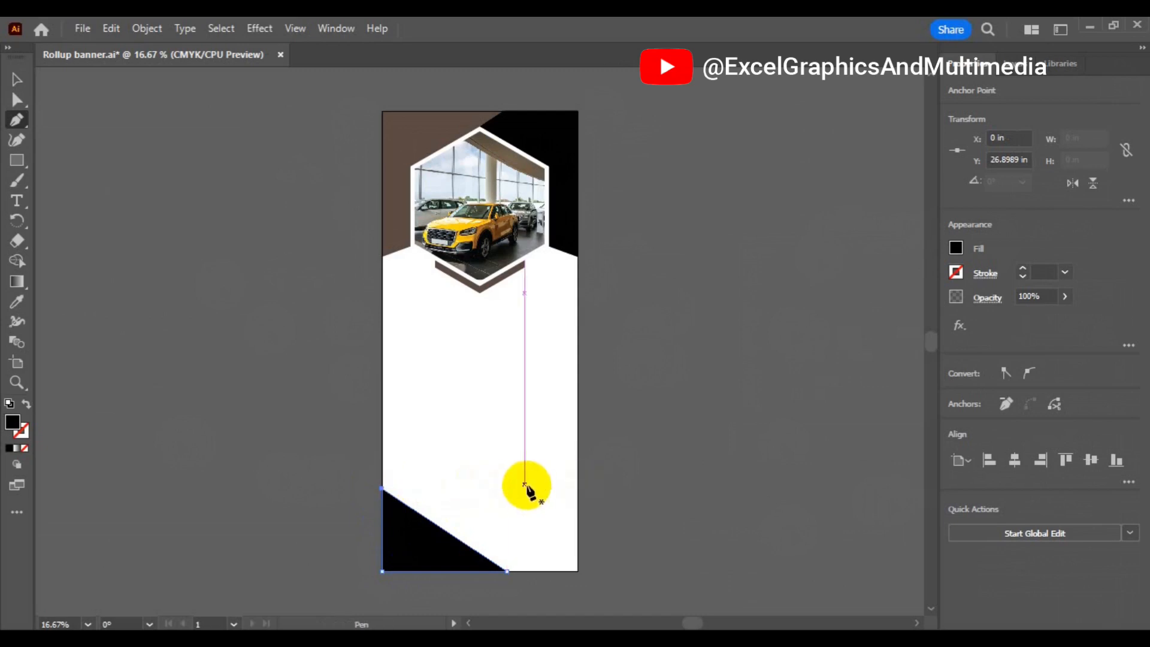
- Draw a black right triangle in the artboard's lower-right corner, about 10.15 by 5.91 in, overlapping the lower-left triangle
click(578, 488)
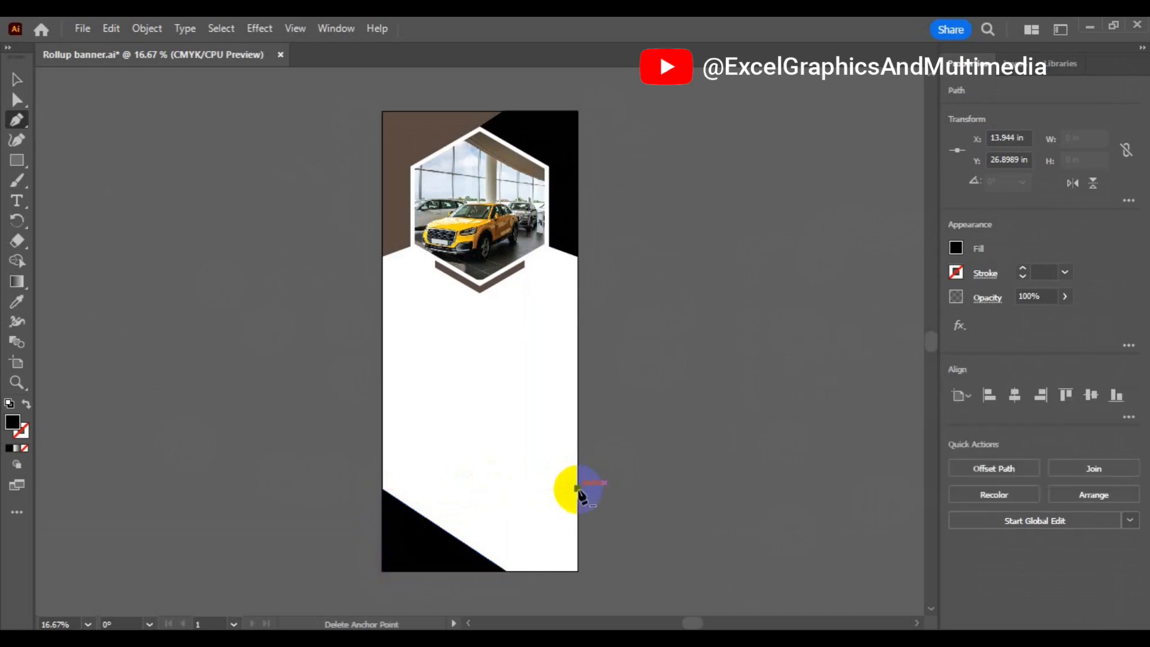
click(435, 571)
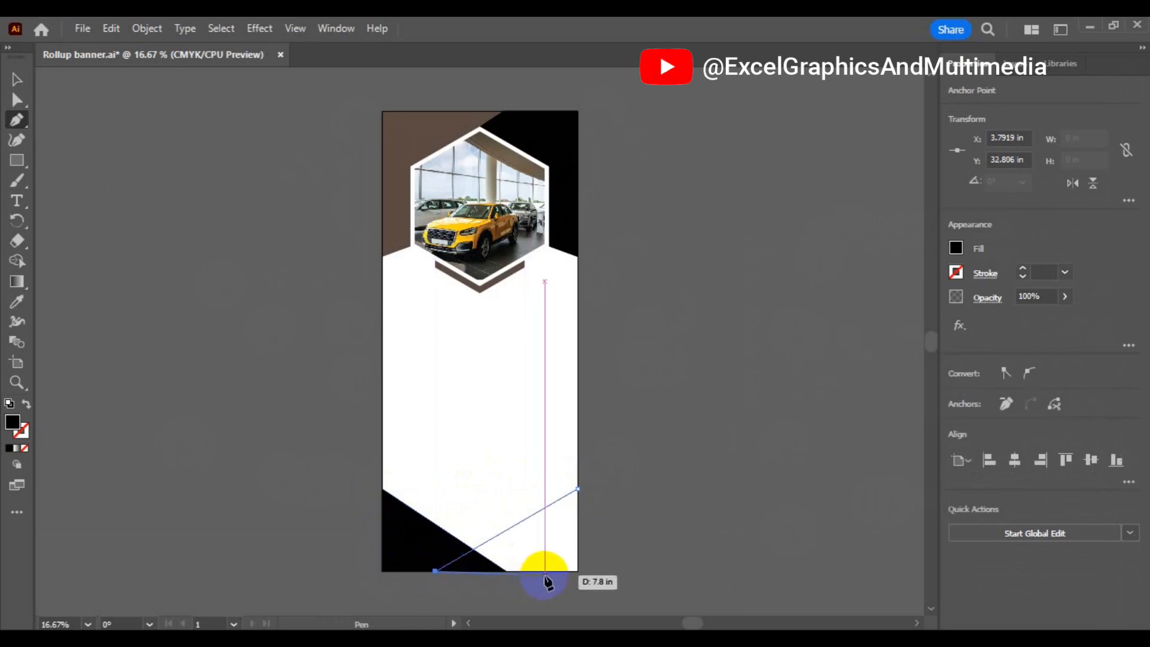
click(577, 571)
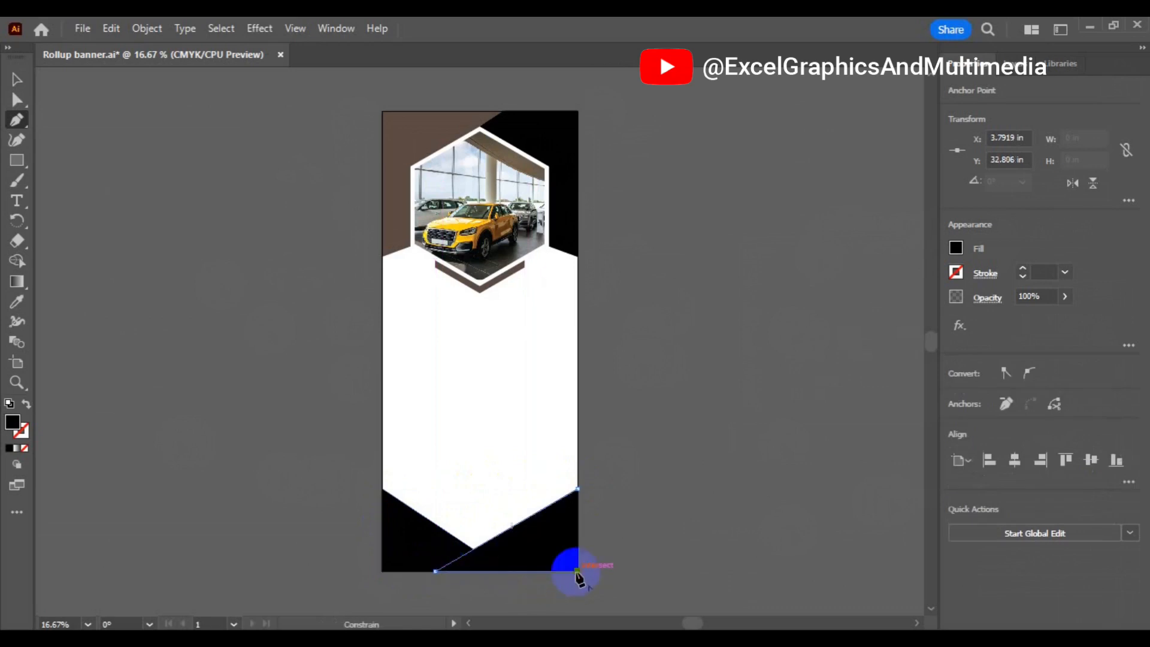
click(578, 489)
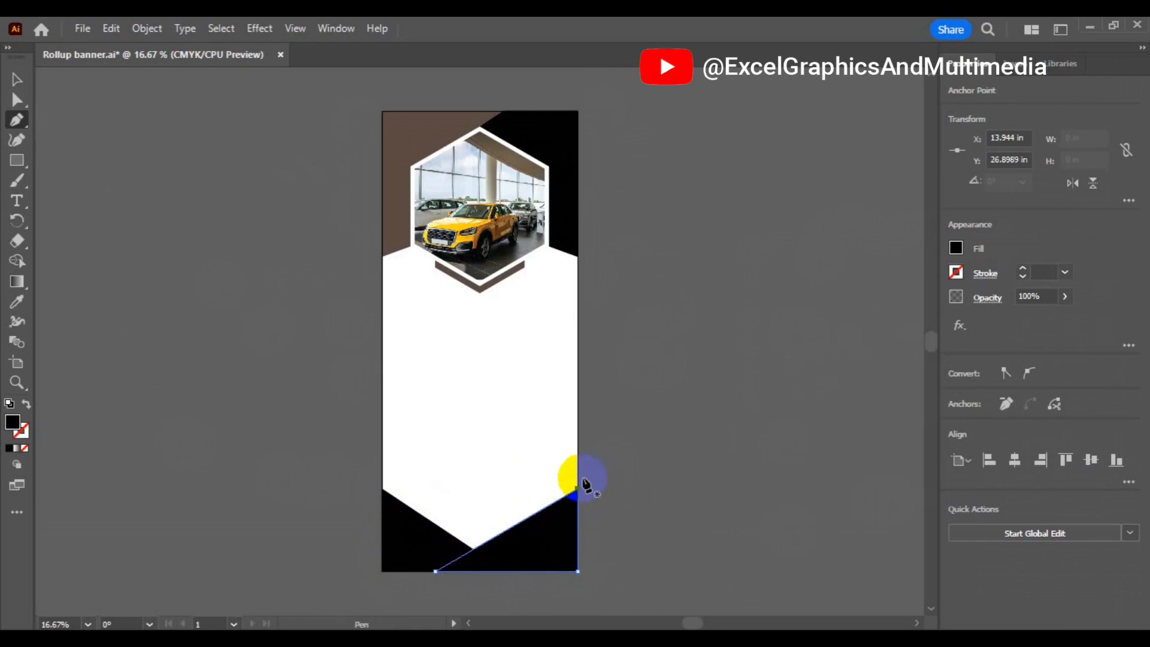
- Fill the triangle in the artboard's lower-right corner with the light orange swatch
click(18, 80)
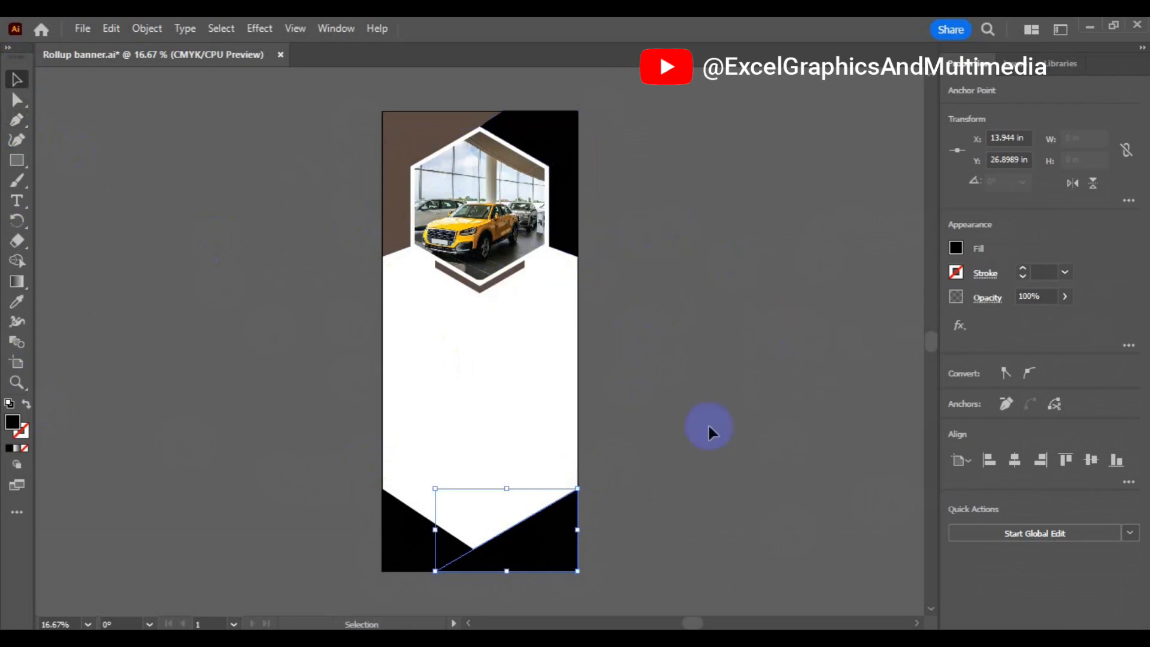
click(957, 249)
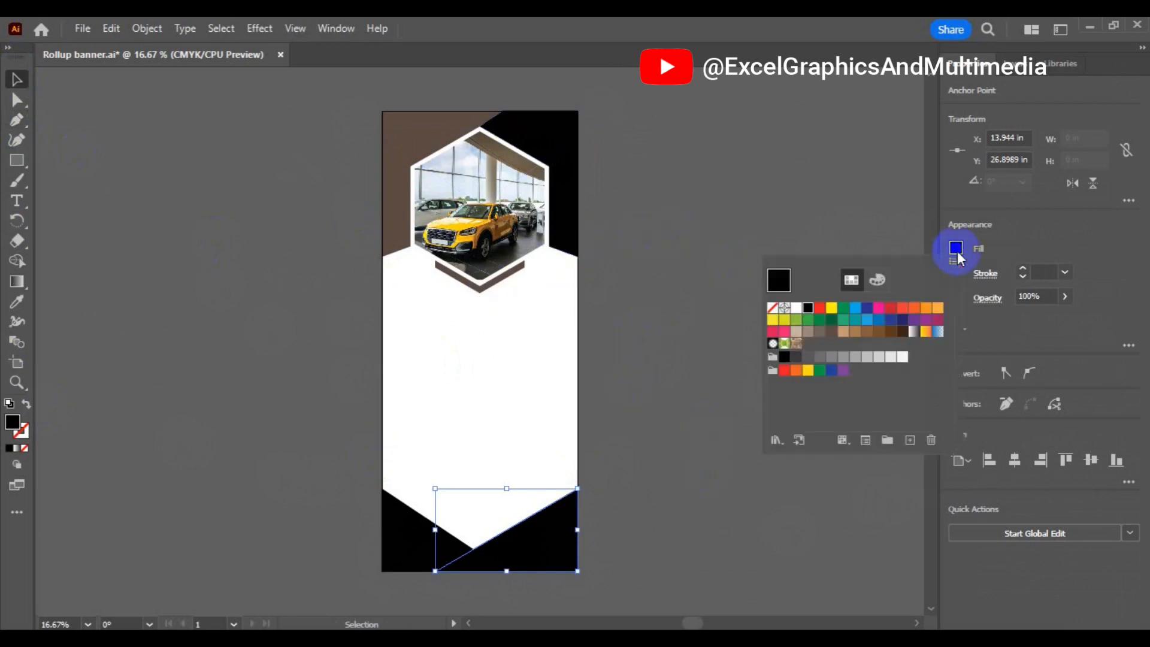
click(940, 309)
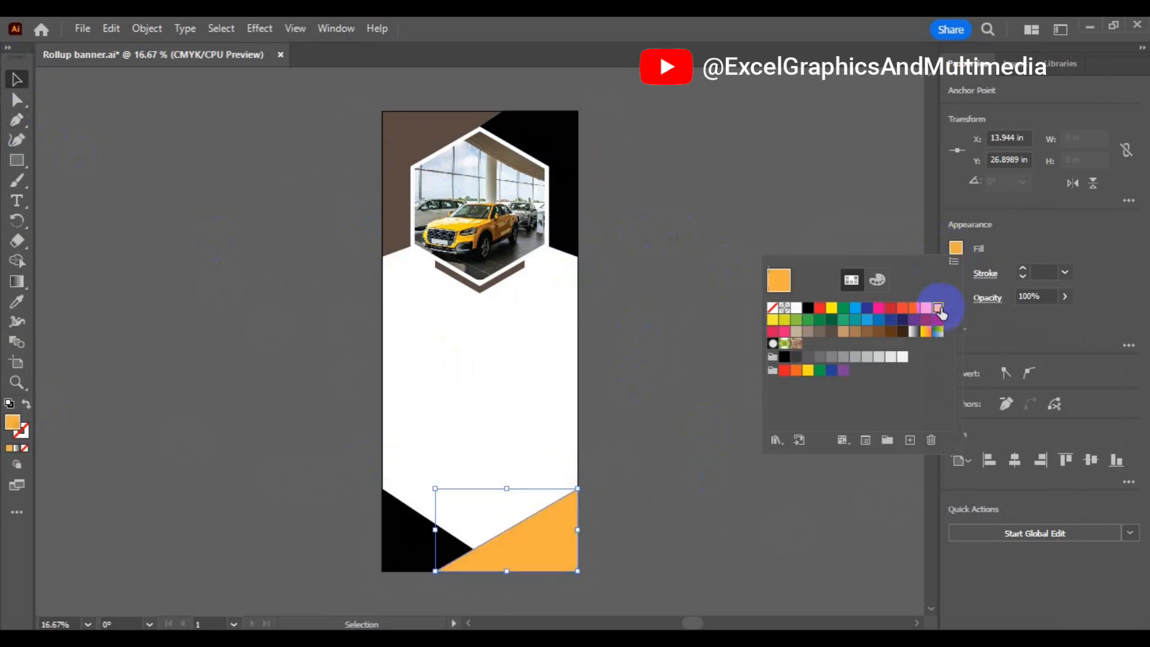
- Try dark blue, purple and dark brown swatches as the fill of the artboard's lower-left triangle
click(398, 545)
click(399, 546)
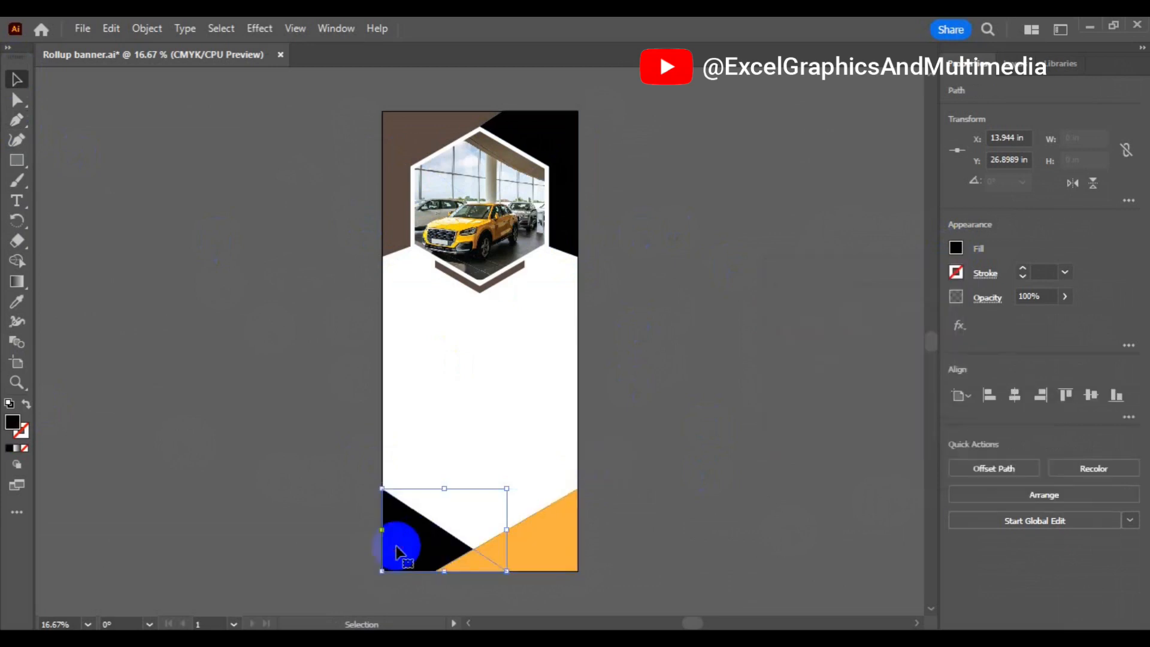
click(956, 248)
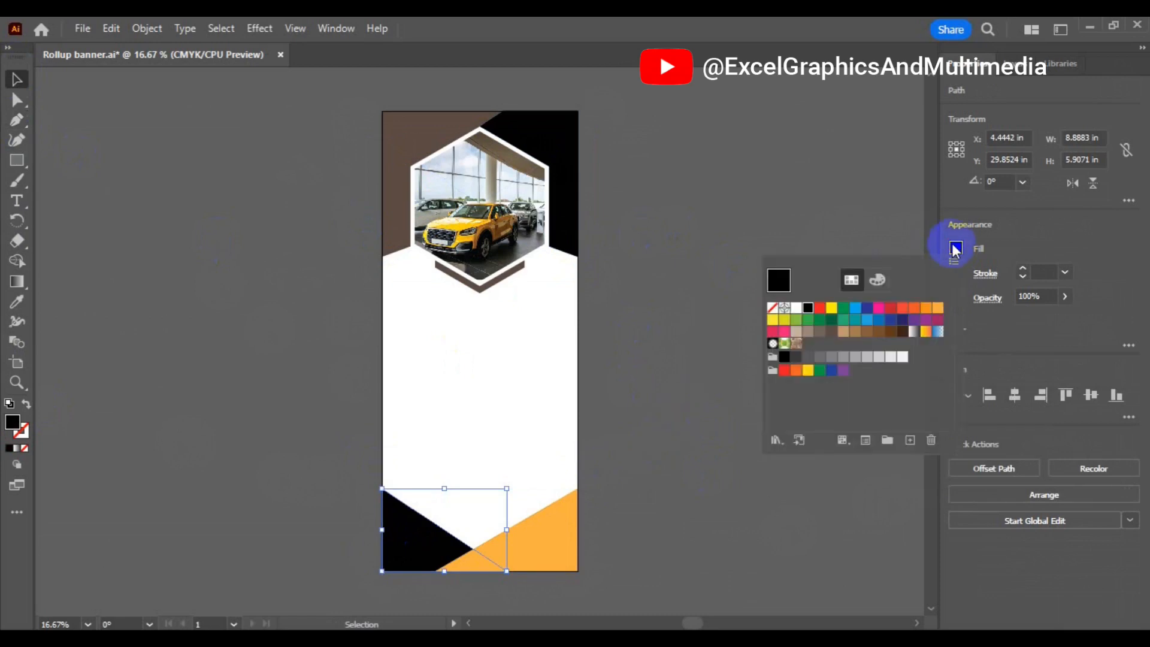
click(904, 321)
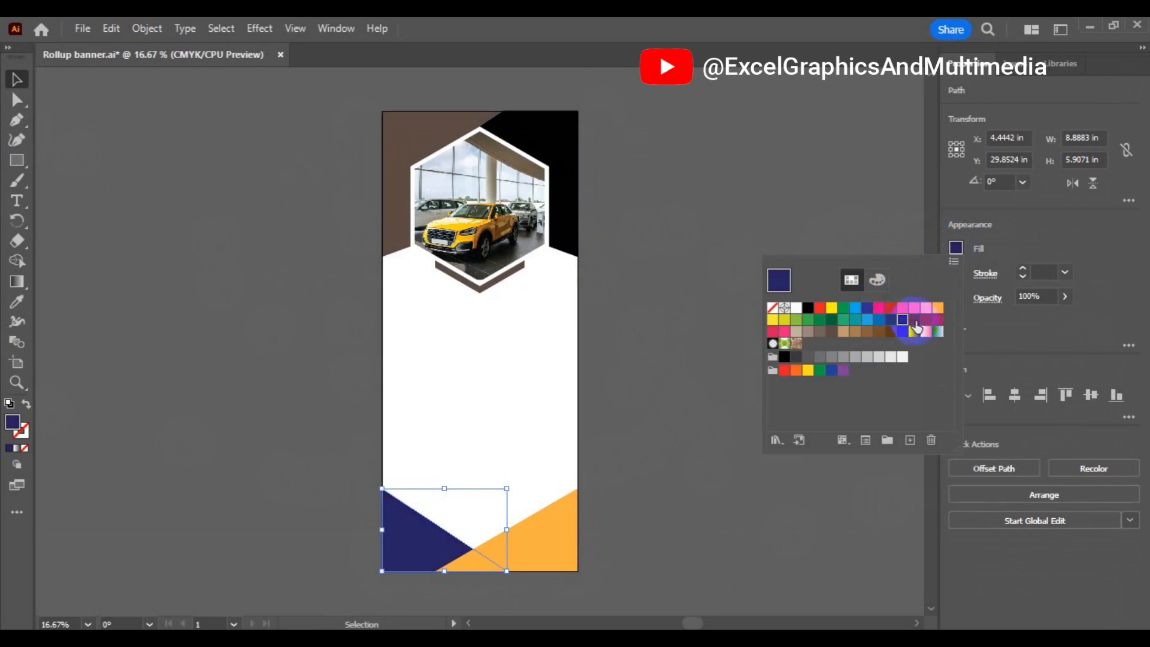
click(915, 321)
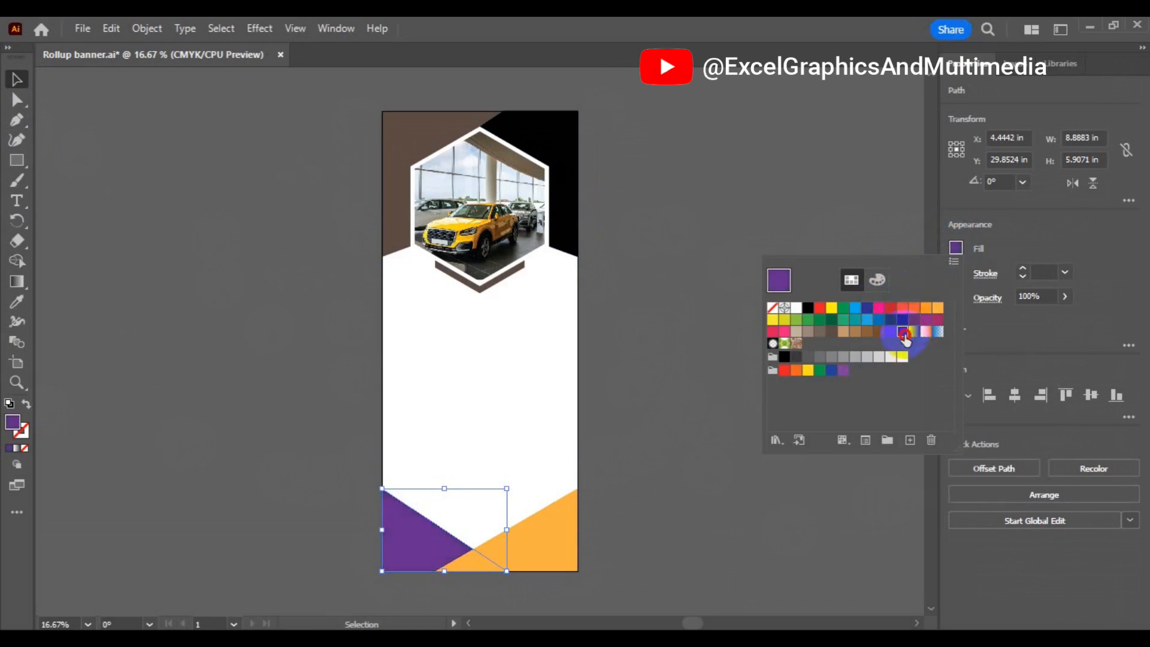
click(903, 333)
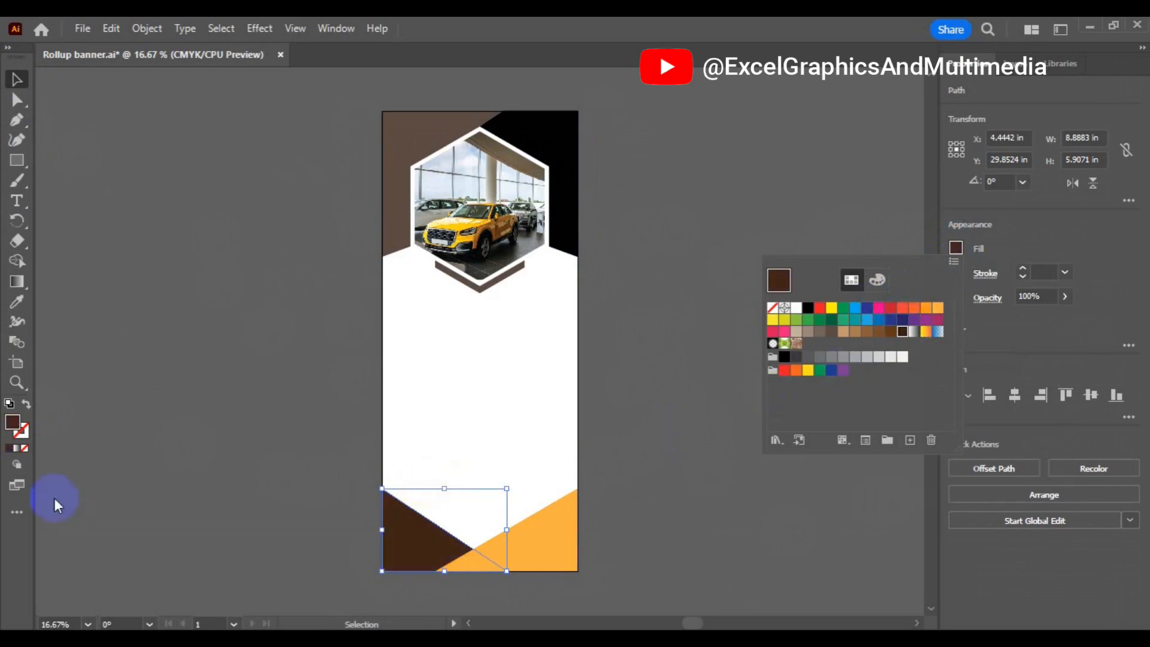
- Set the lower-left triangle's fill to a custom near-black blue with a hue of 203°
click(13, 424)
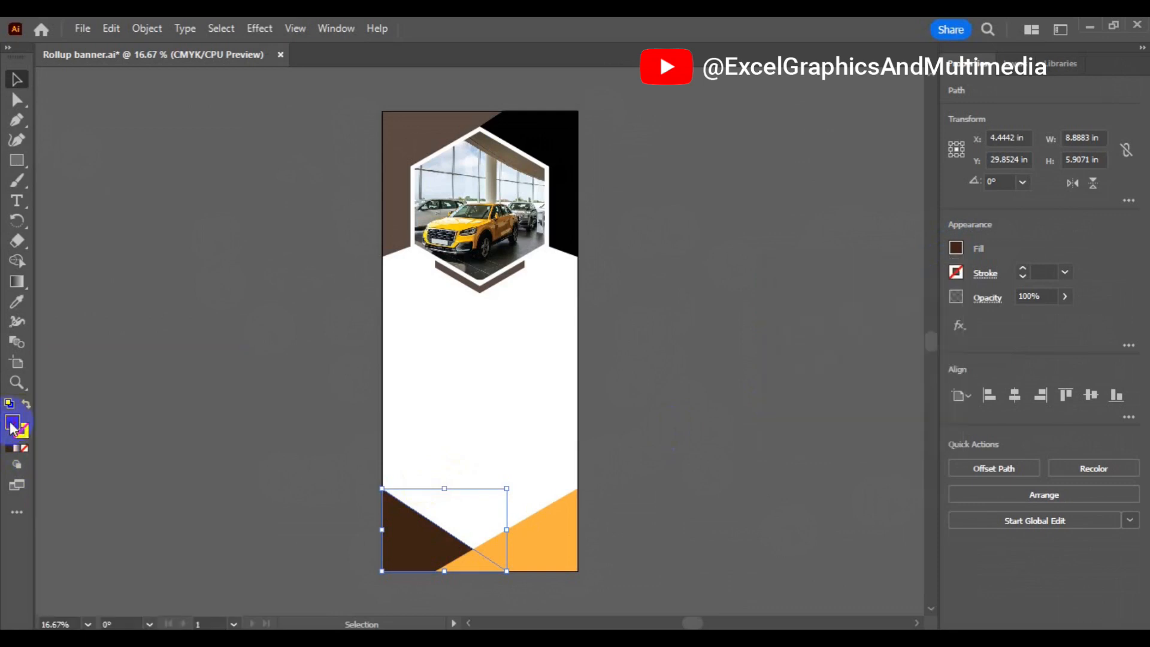
double_click(13, 426)
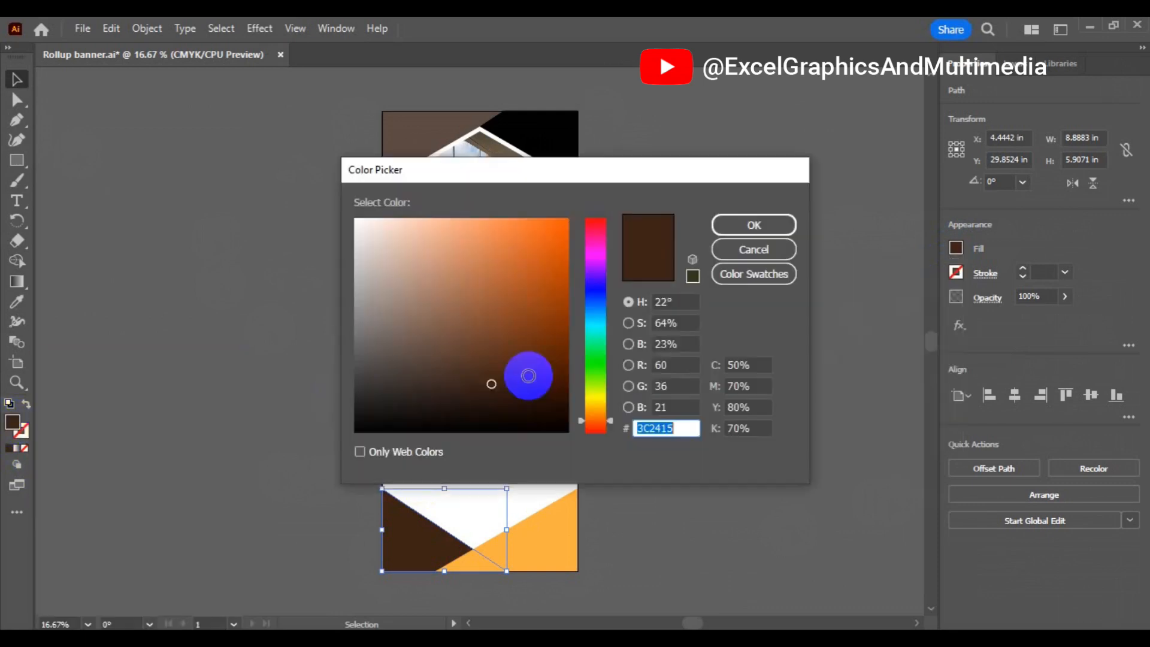
click(600, 320)
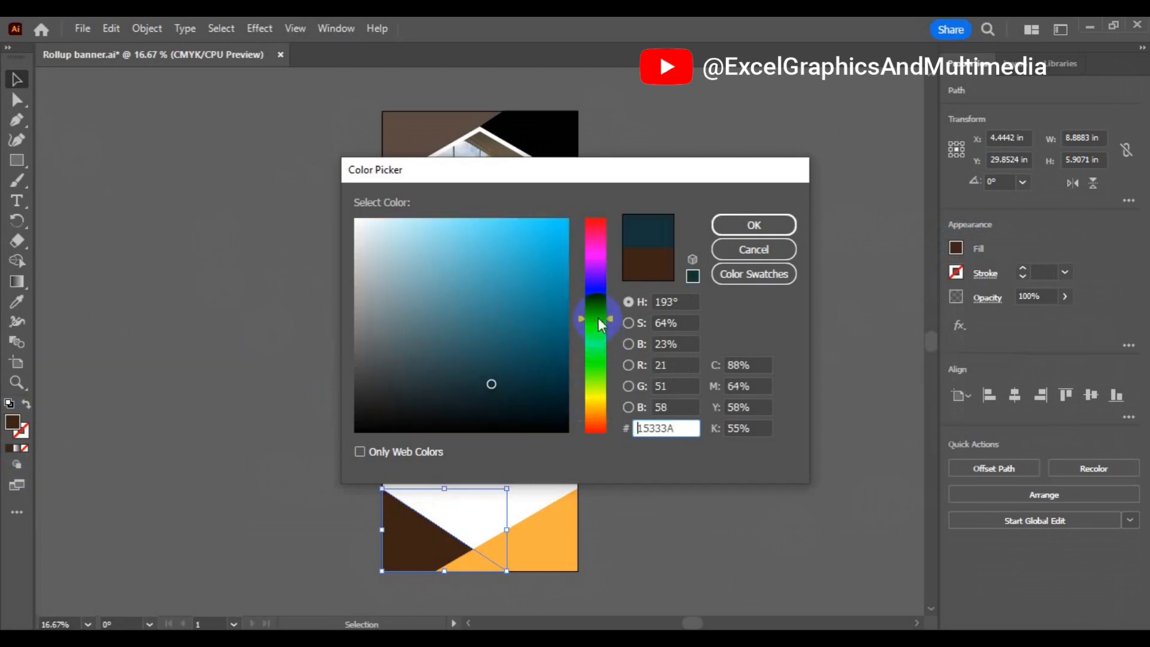
click(599, 312)
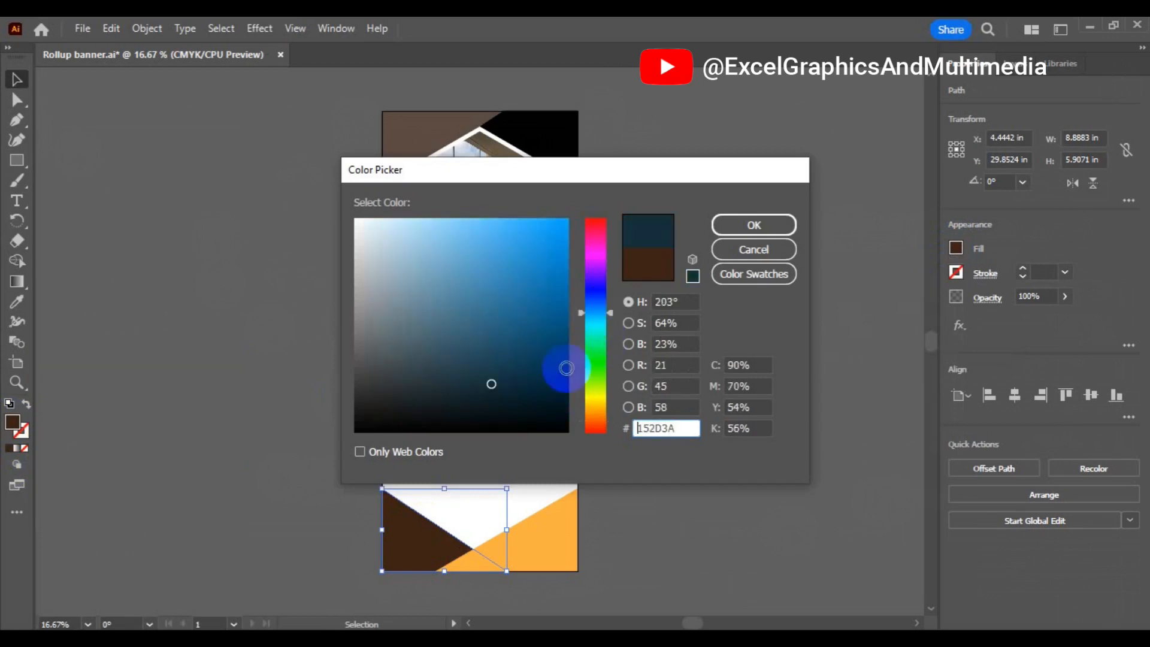
click(560, 417)
click(753, 227)
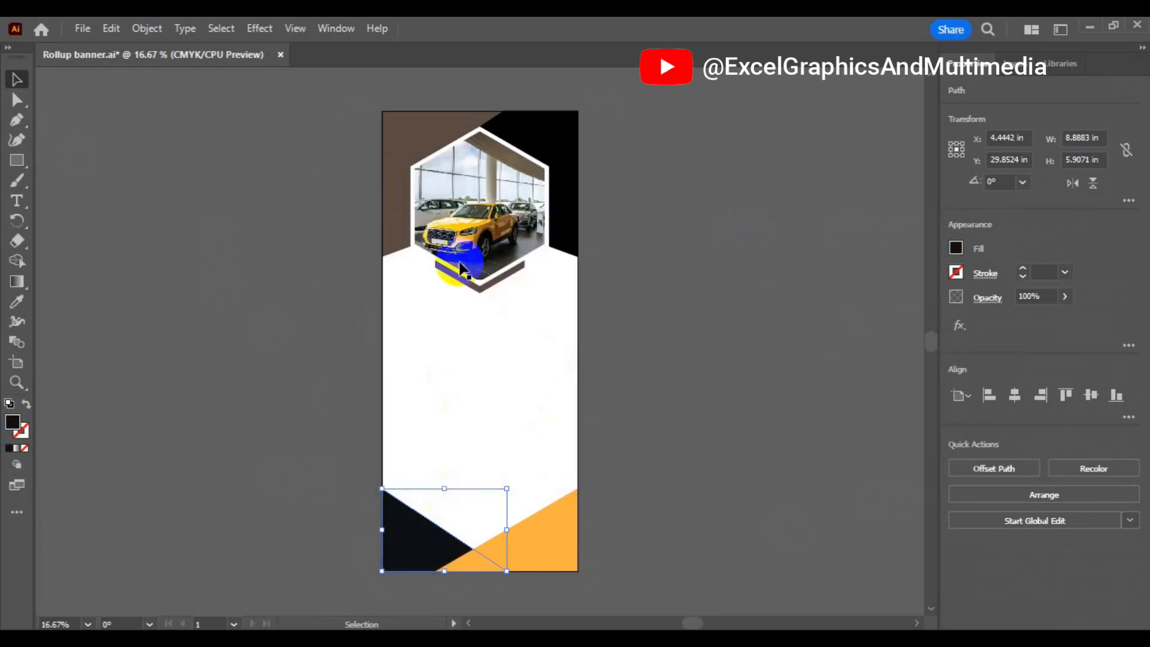
- Recolour the brown shape in the artboard's upper-left corner with the orange sampled from the lower-right triangle
click(394, 229)
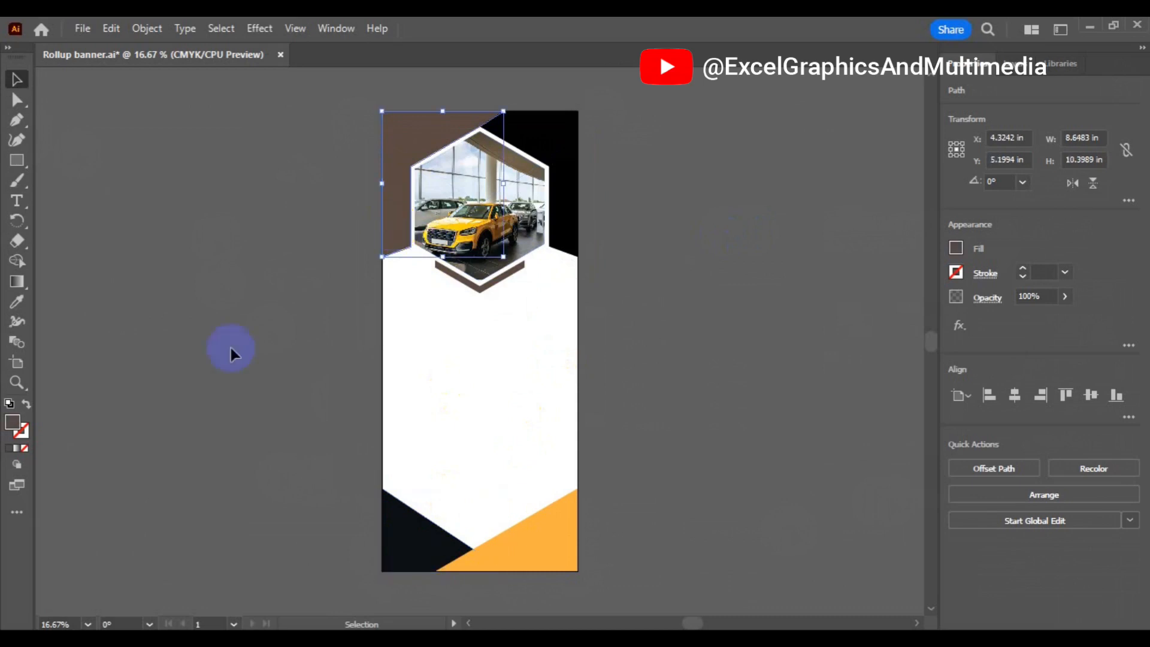
click(17, 302)
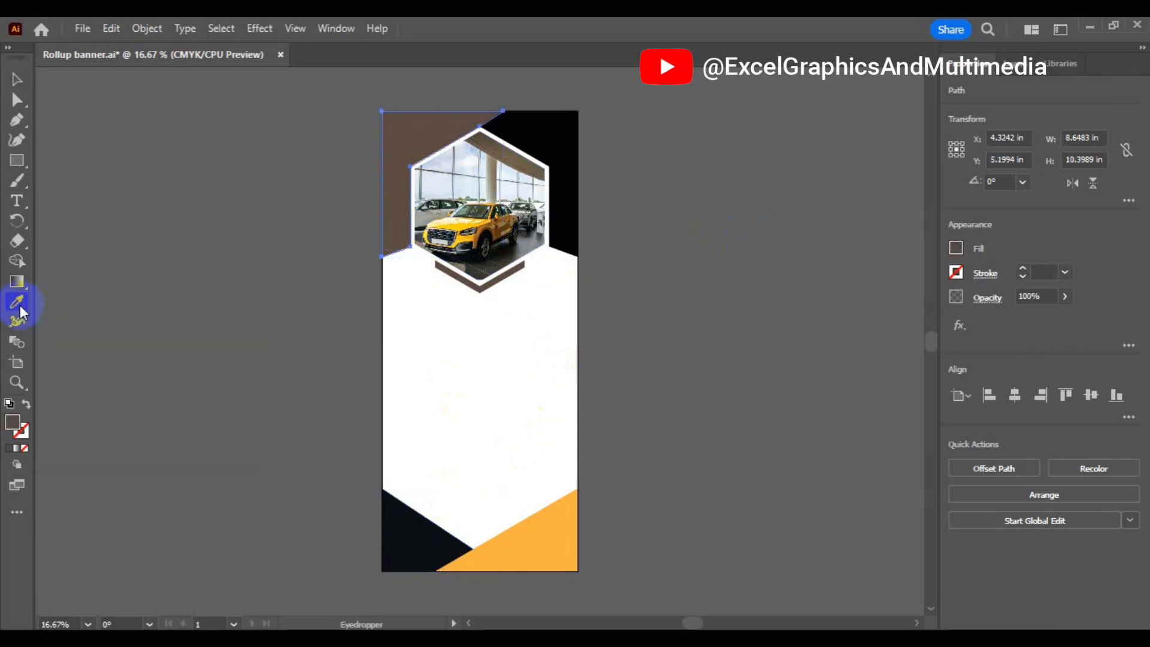
click(524, 546)
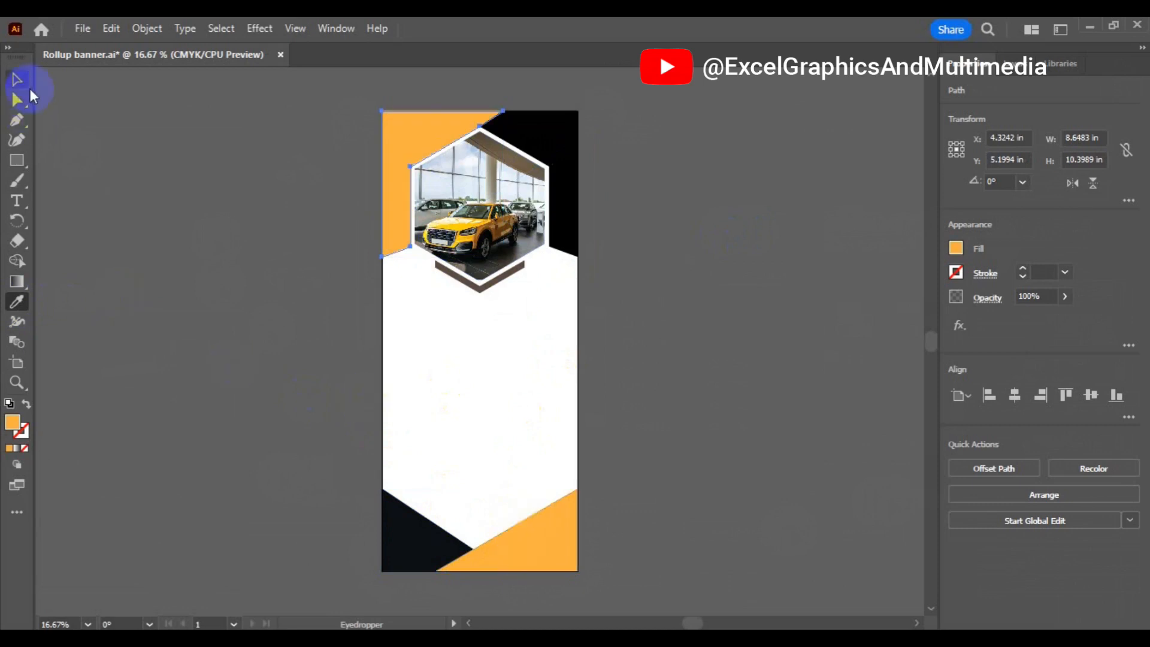
click(18, 79)
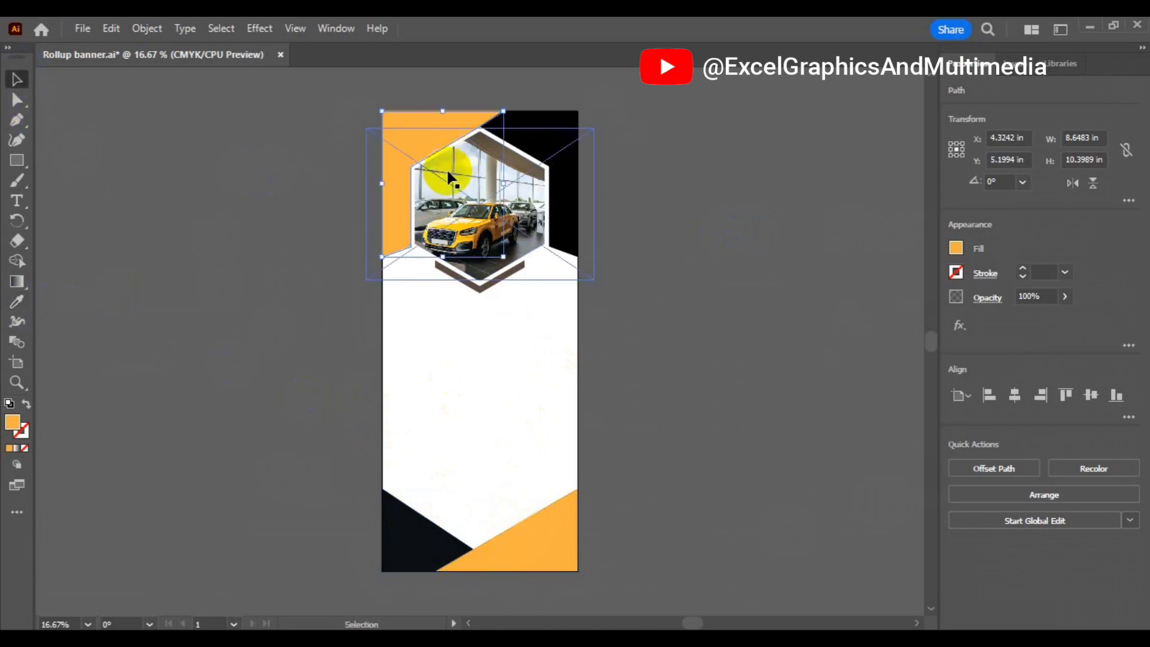
- Recolour the black shape in the artboard's upper-right corner with the near-black blue sampled from the lower-left triangle
click(576, 165)
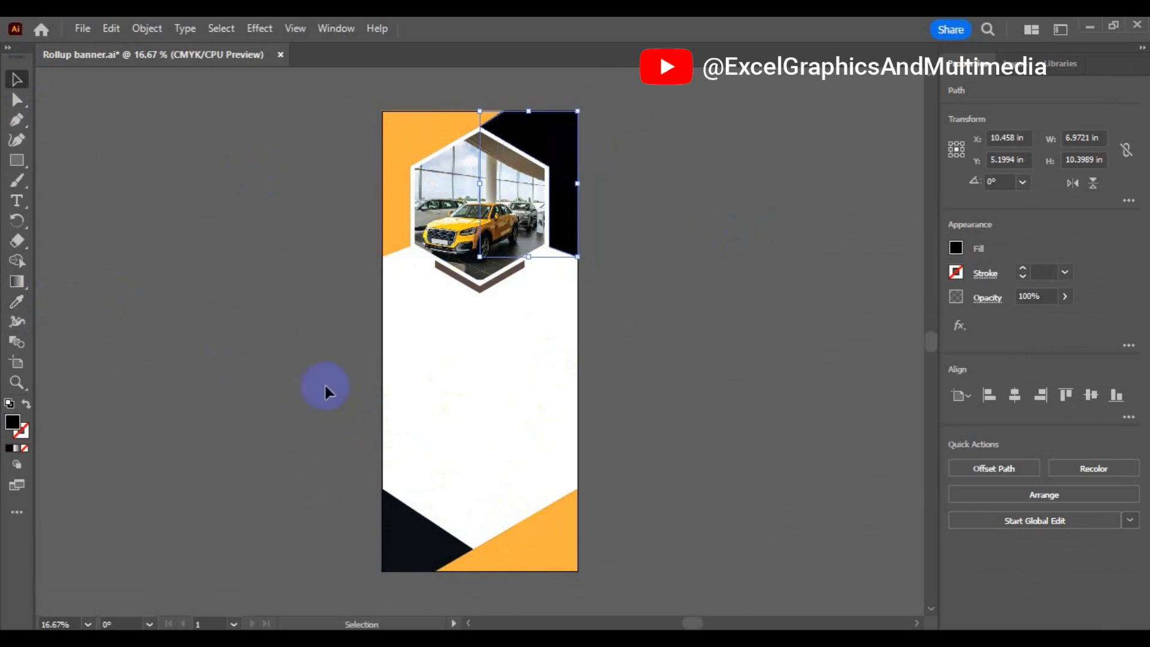
click(12, 308)
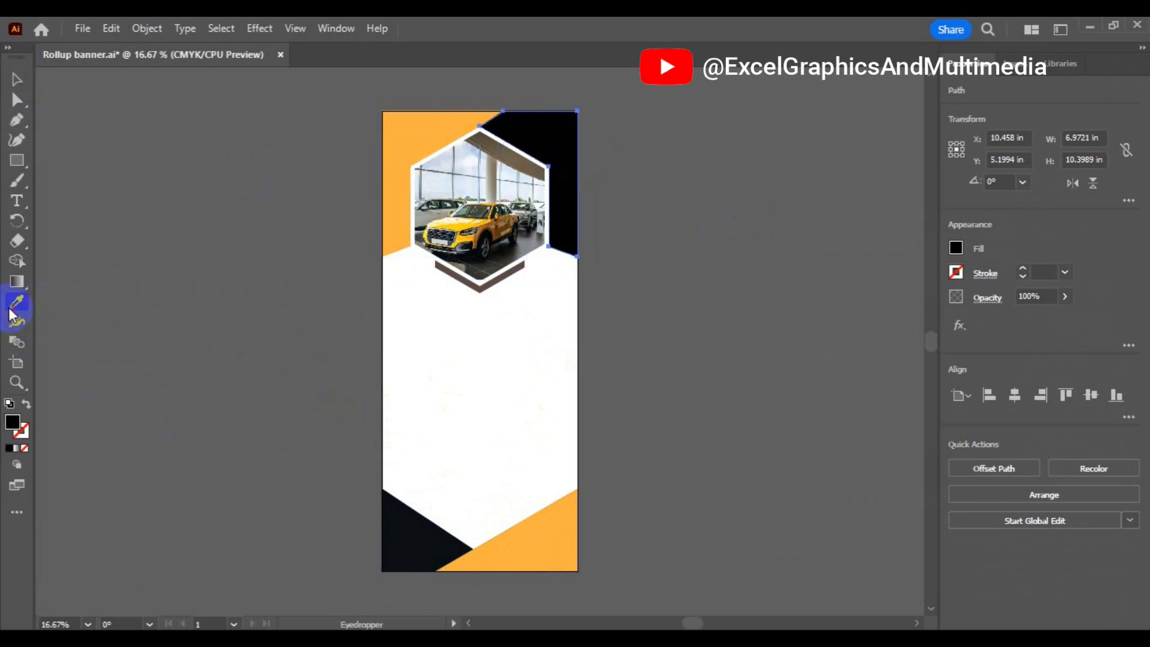
click(417, 549)
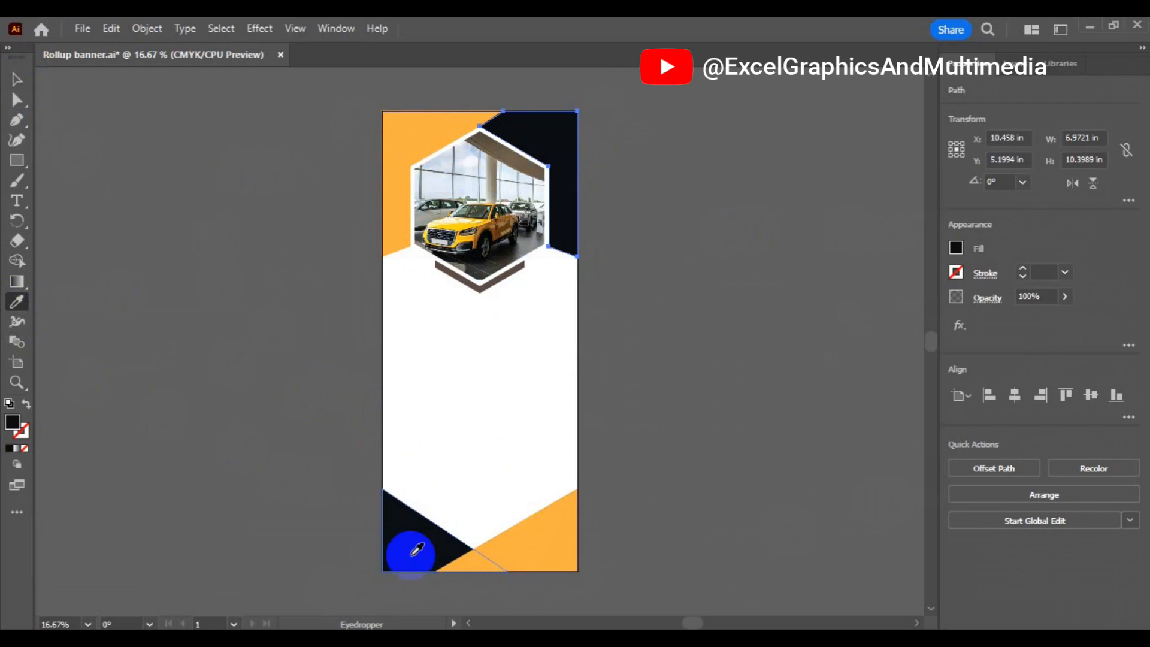
click(17, 84)
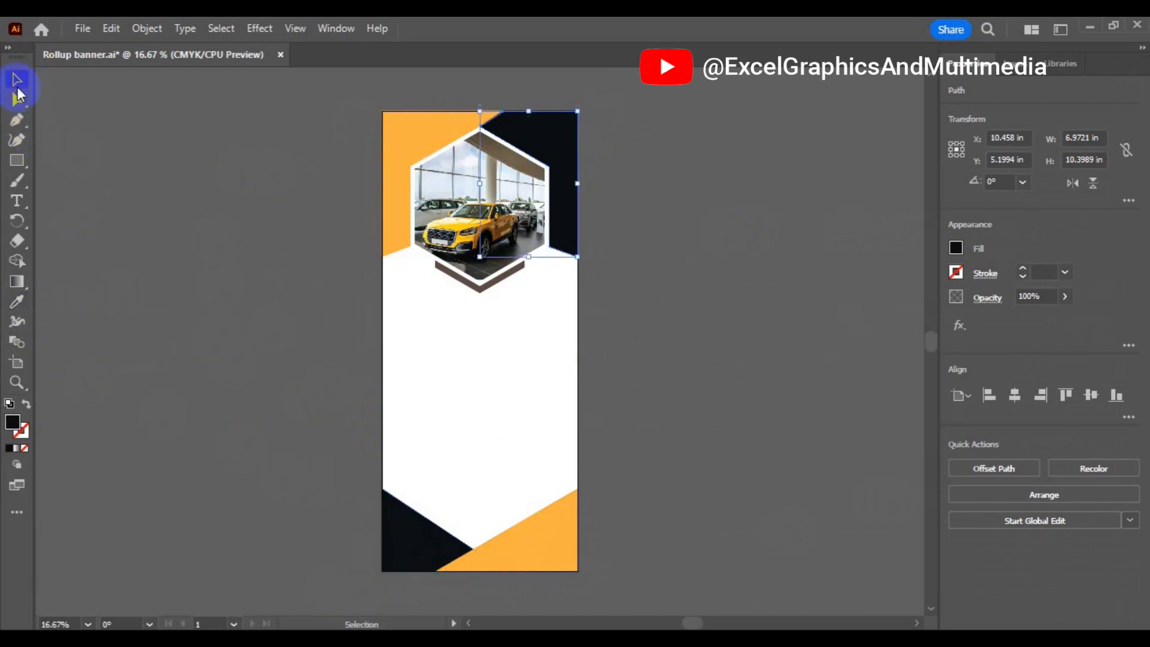
- Recolour the V-shaped accent below the hexagon with the orange sampled from the upper-left shape
click(477, 293)
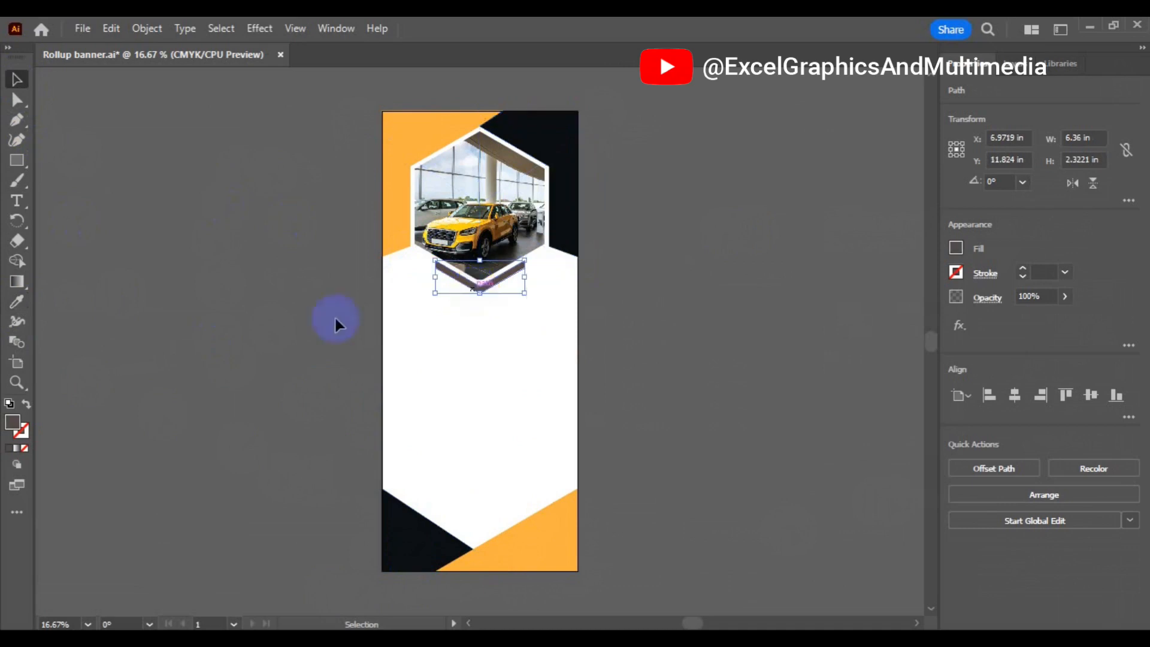
click(17, 301)
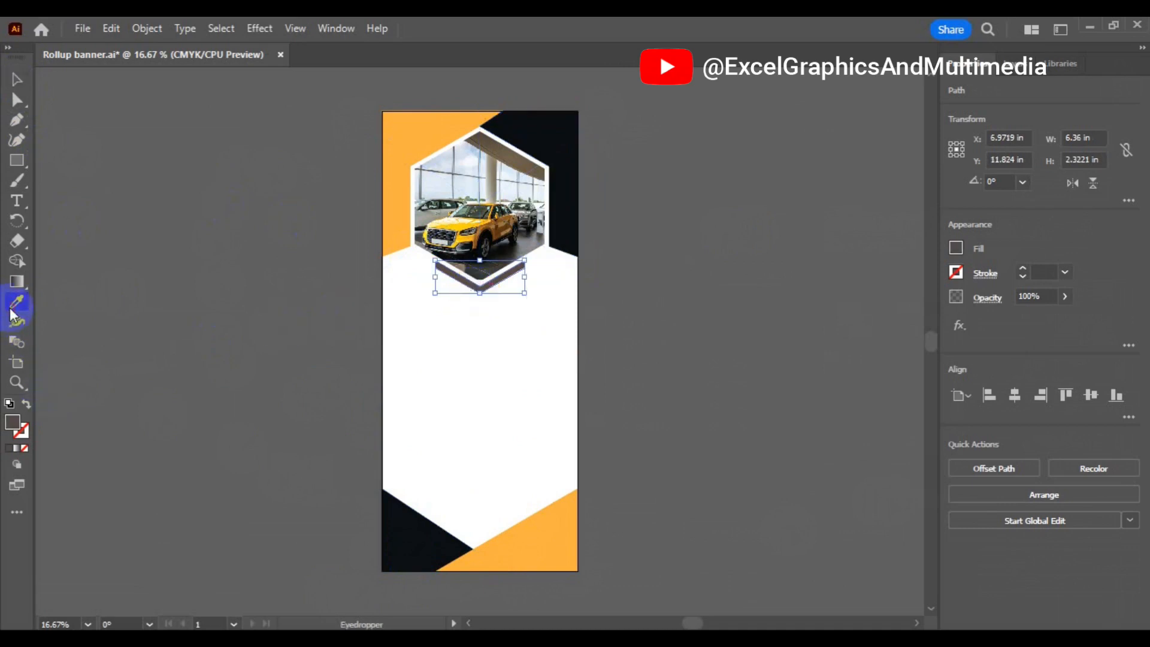
click(396, 194)
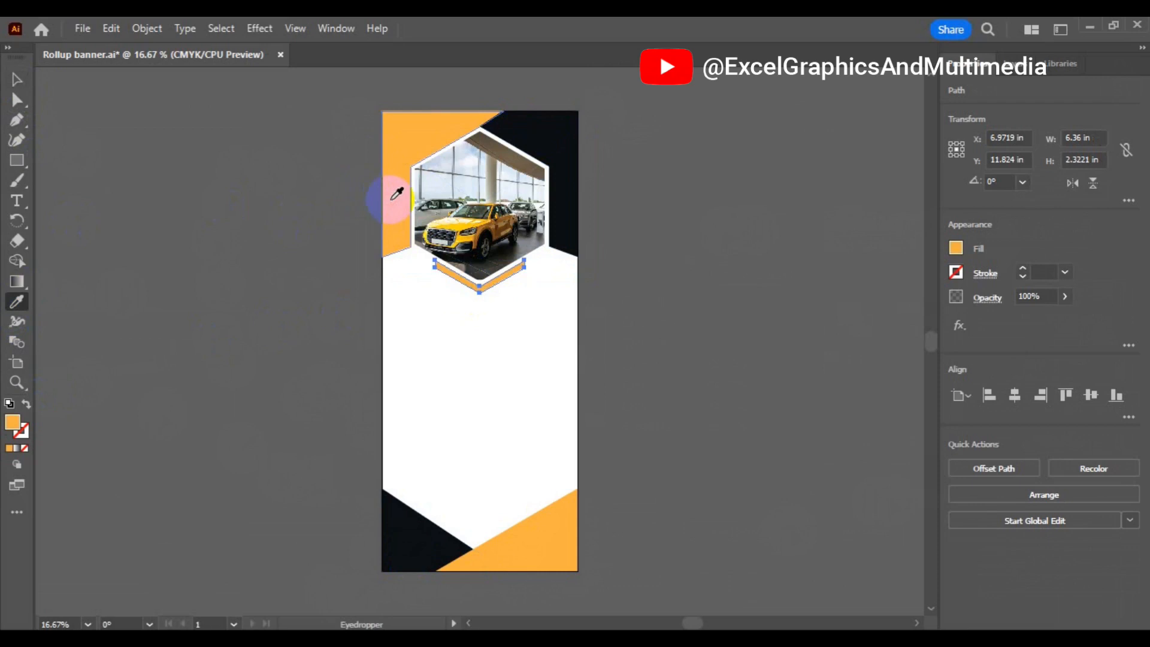
- Deselect the V-shaped accent and save the banner document
click(19, 82)
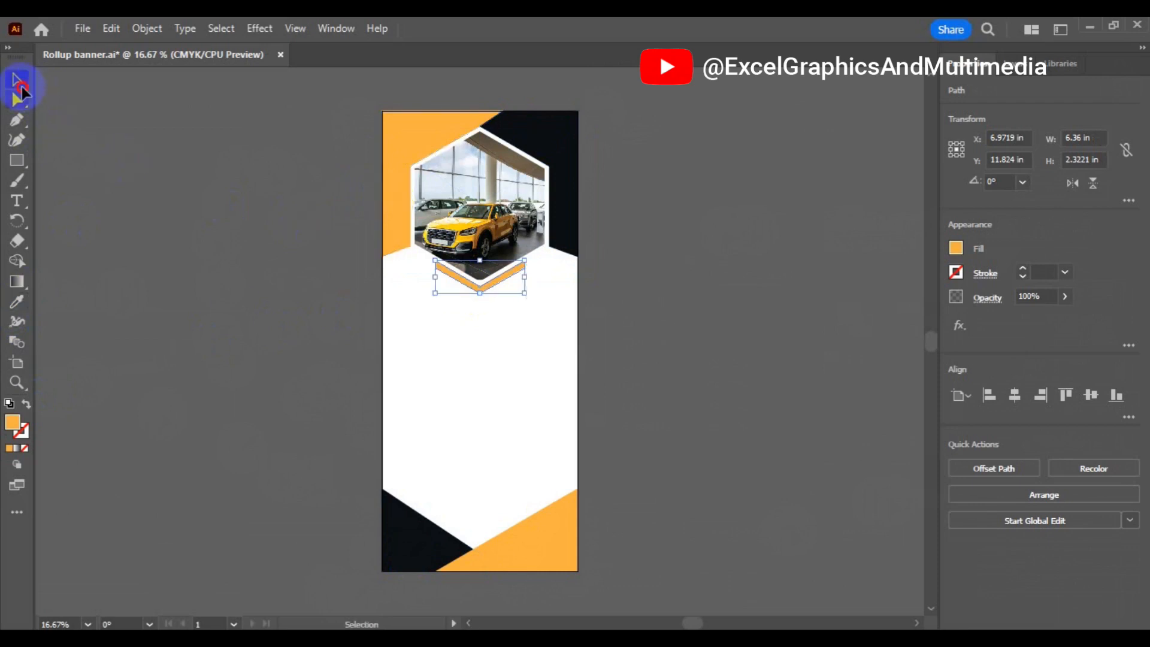
click(236, 311)
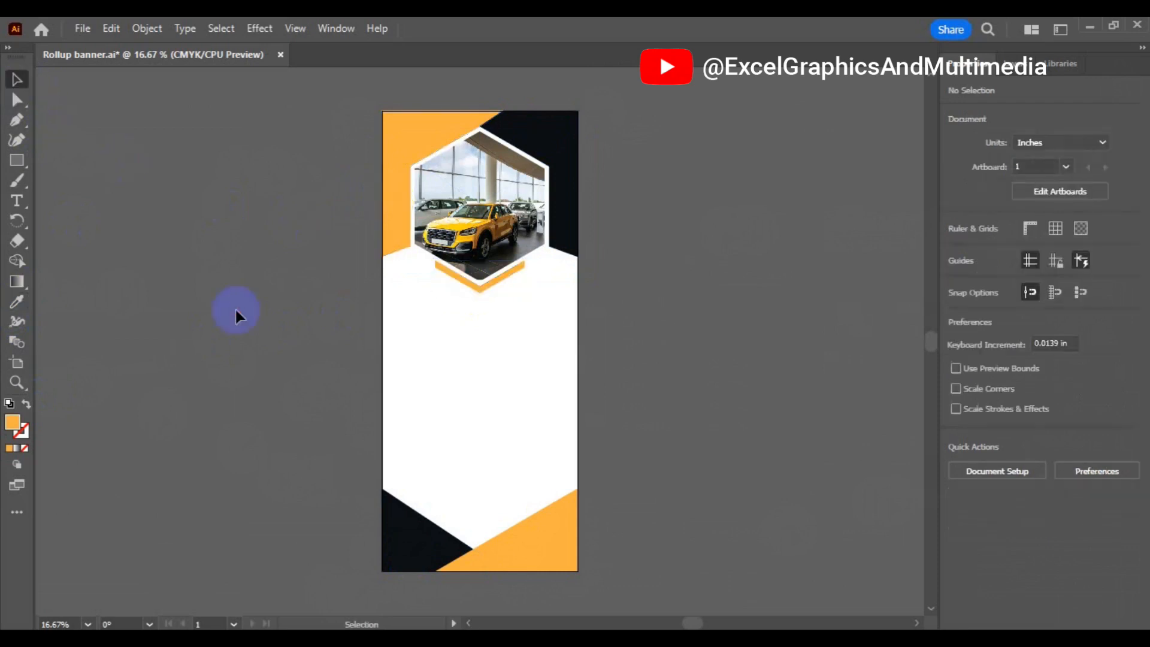
key(ctrl+s)
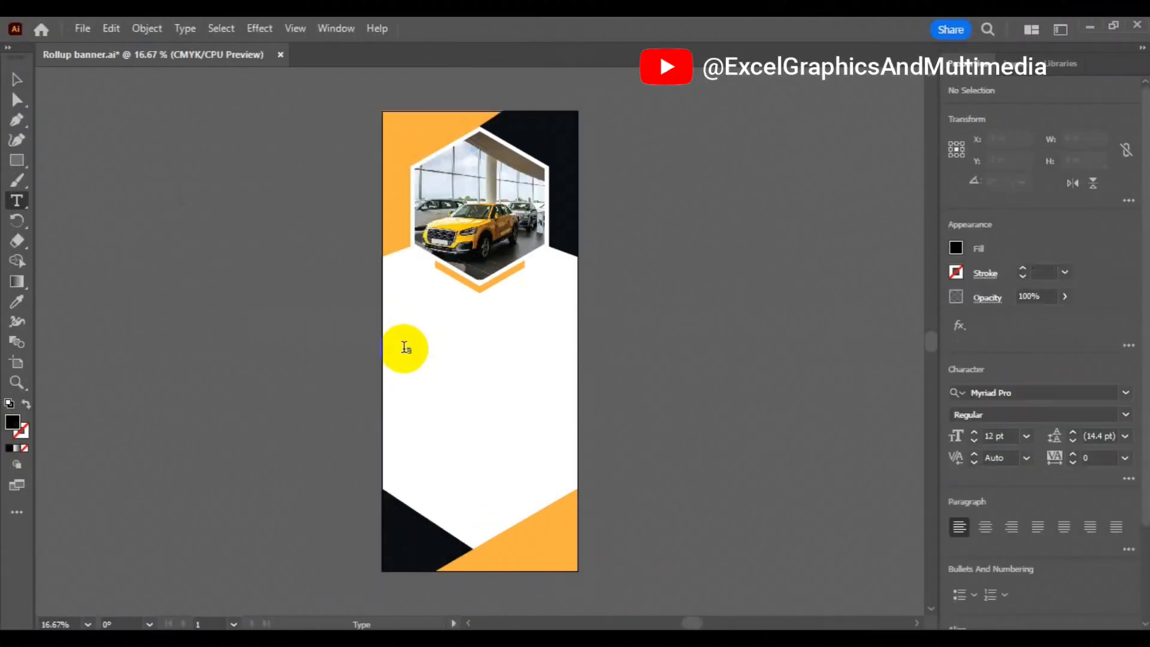
- Place a point text object in the white area below the hexagon and set it to Roboto Light with 72 pt leading
click(405, 346)
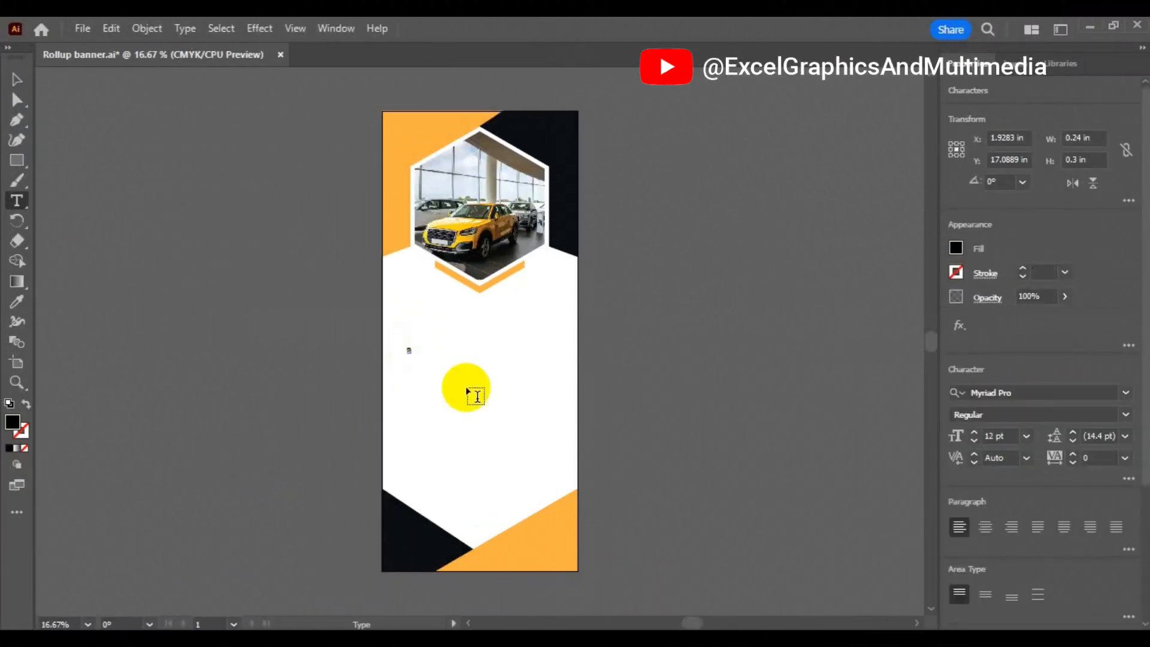
click(1051, 393)
text(r)
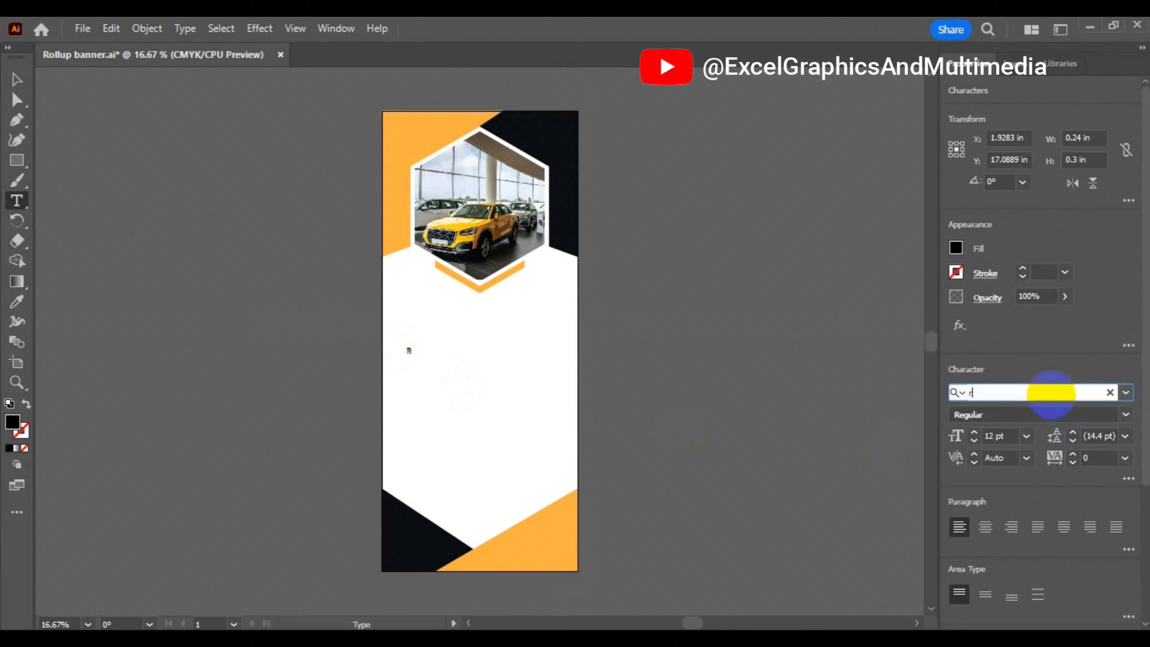
text(obot)
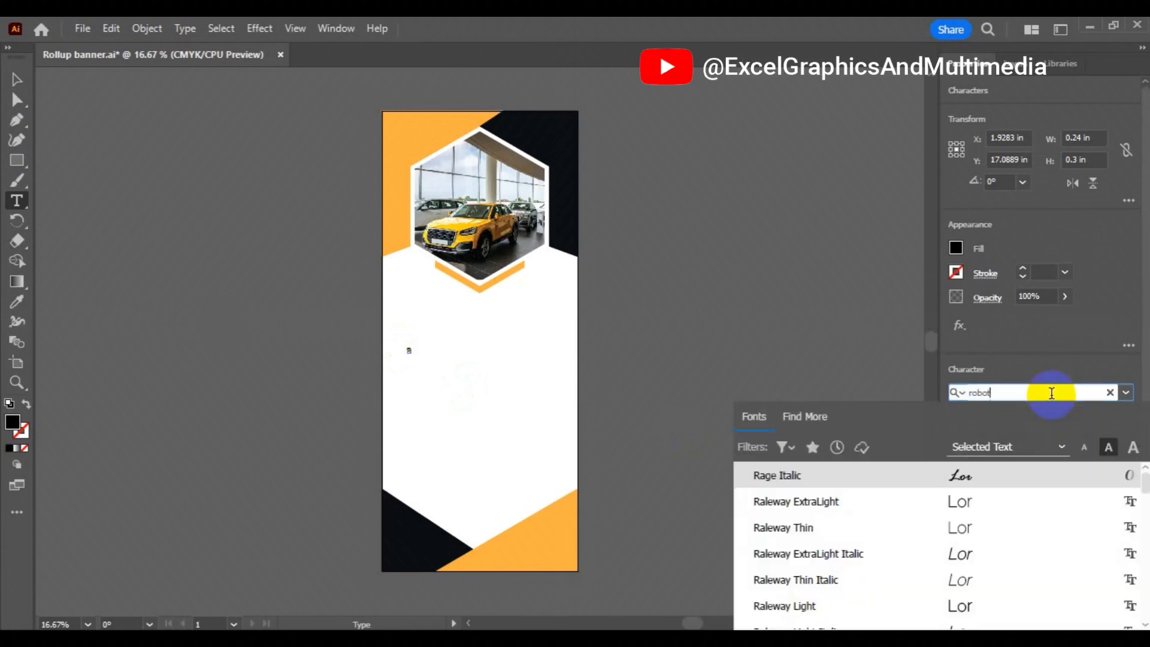
click(919, 533)
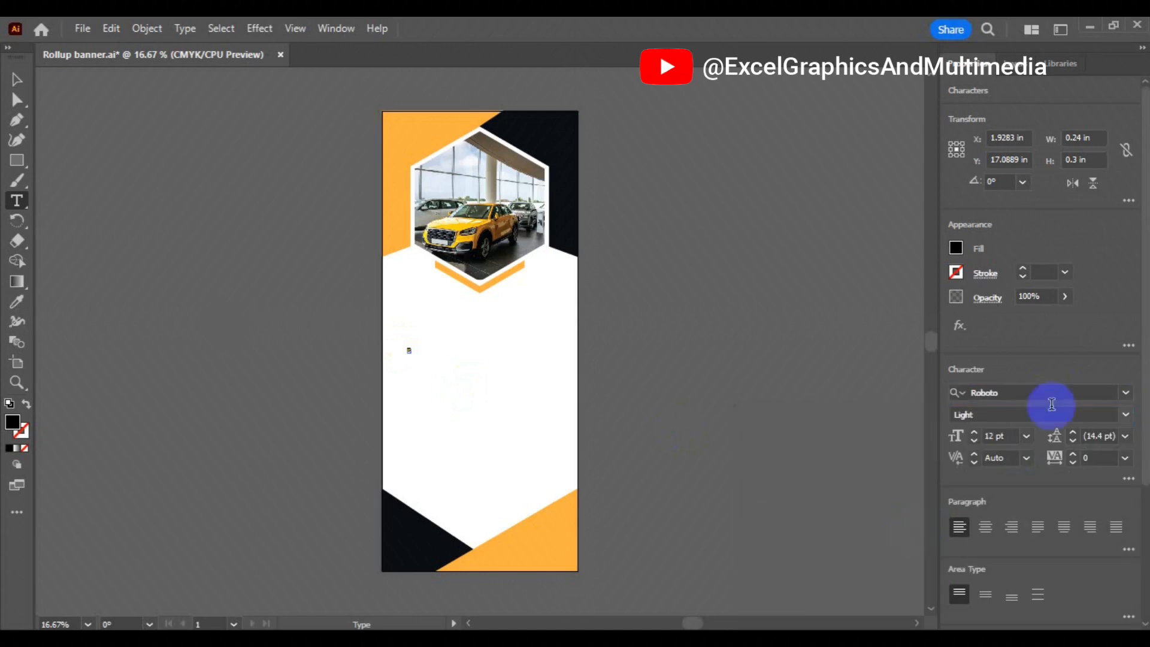
click(1125, 436)
click(1114, 418)
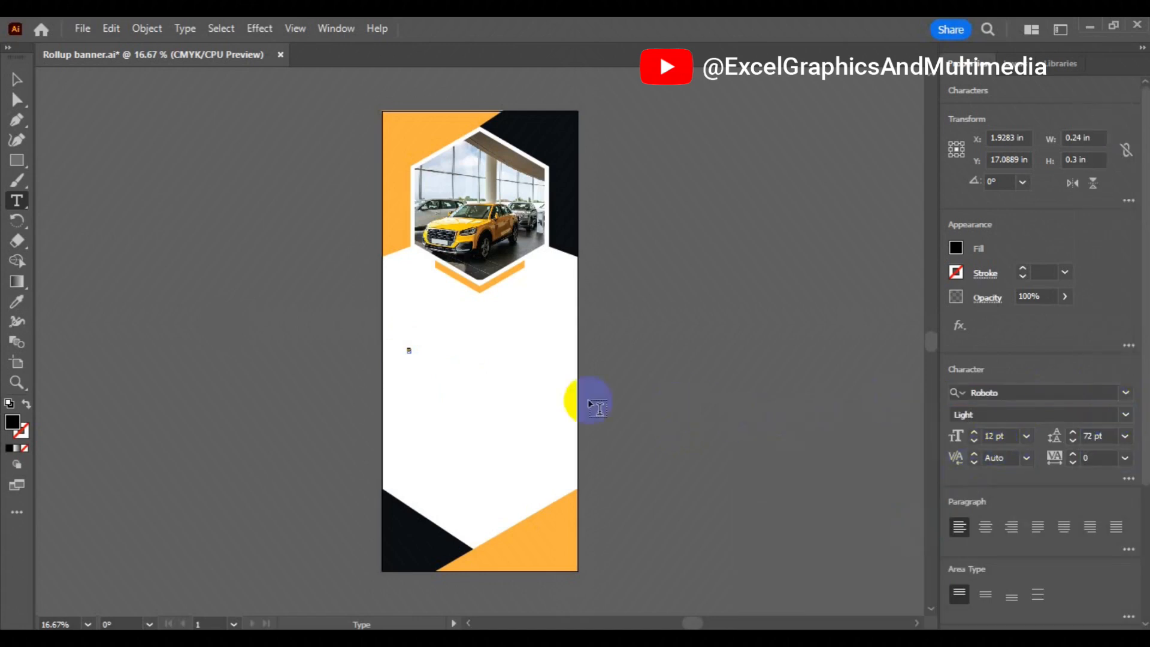
- Delete the tiny text object from the banner's white area
key(ctrl+v)
click(18, 82)
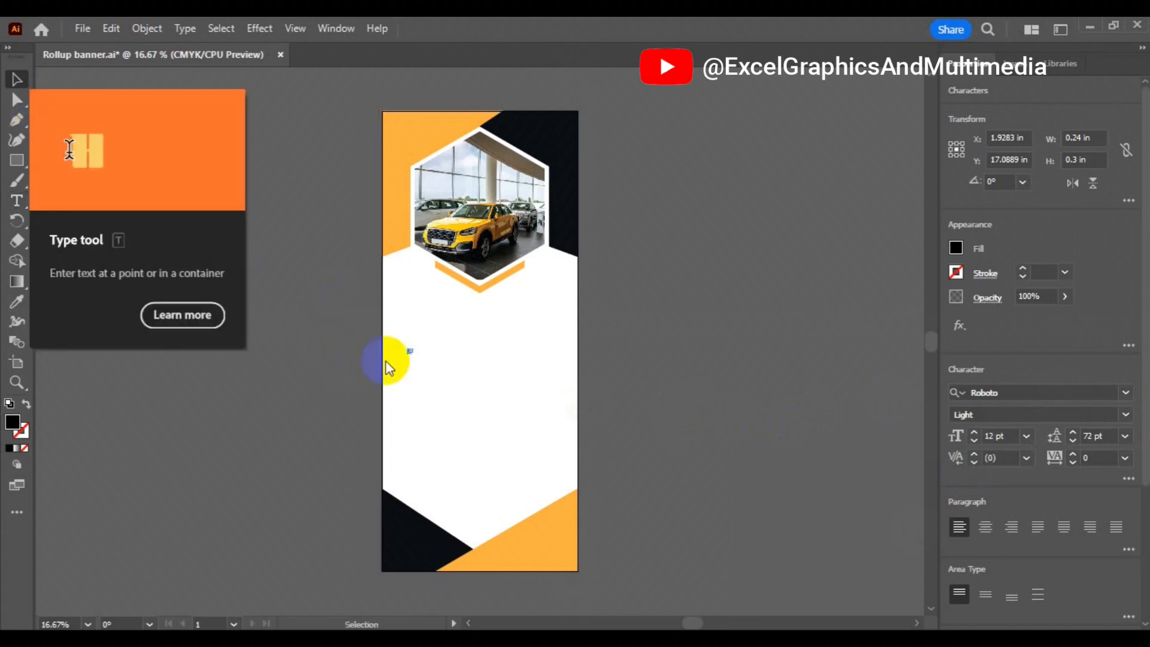
click(396, 375)
click(411, 352)
key(Delete)
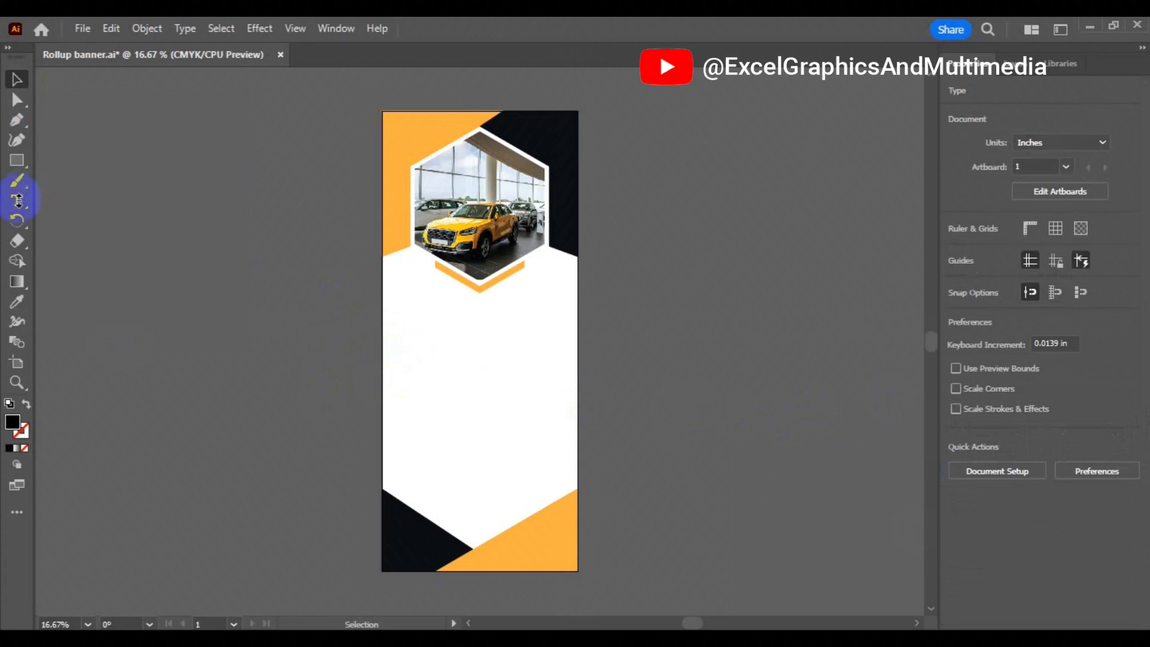
click(18, 83)
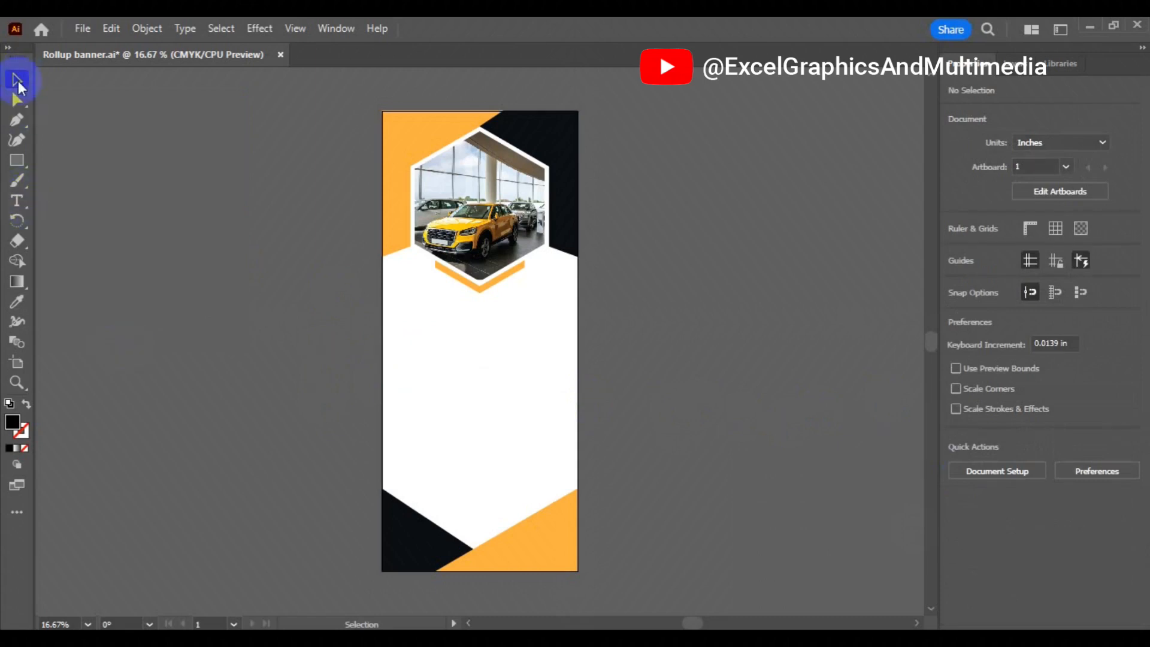
- Add the text DIG in the white area below the hexagon and scale it up to about 109 pt
click(16, 203)
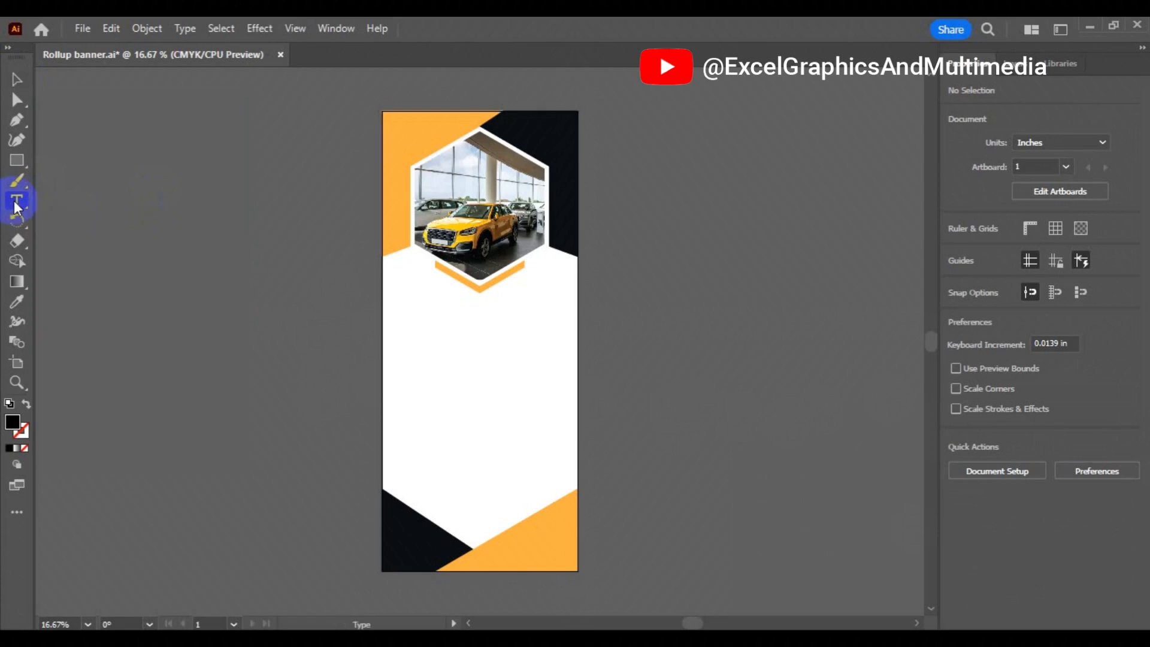
click(409, 367)
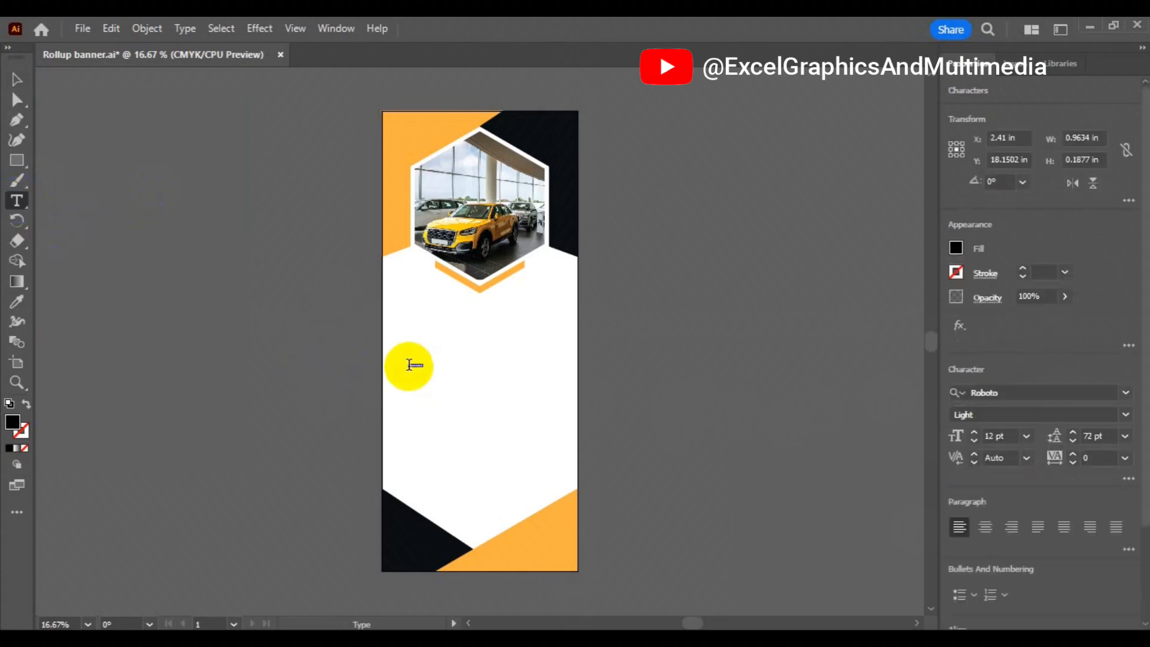
text(D)
key(Escape)
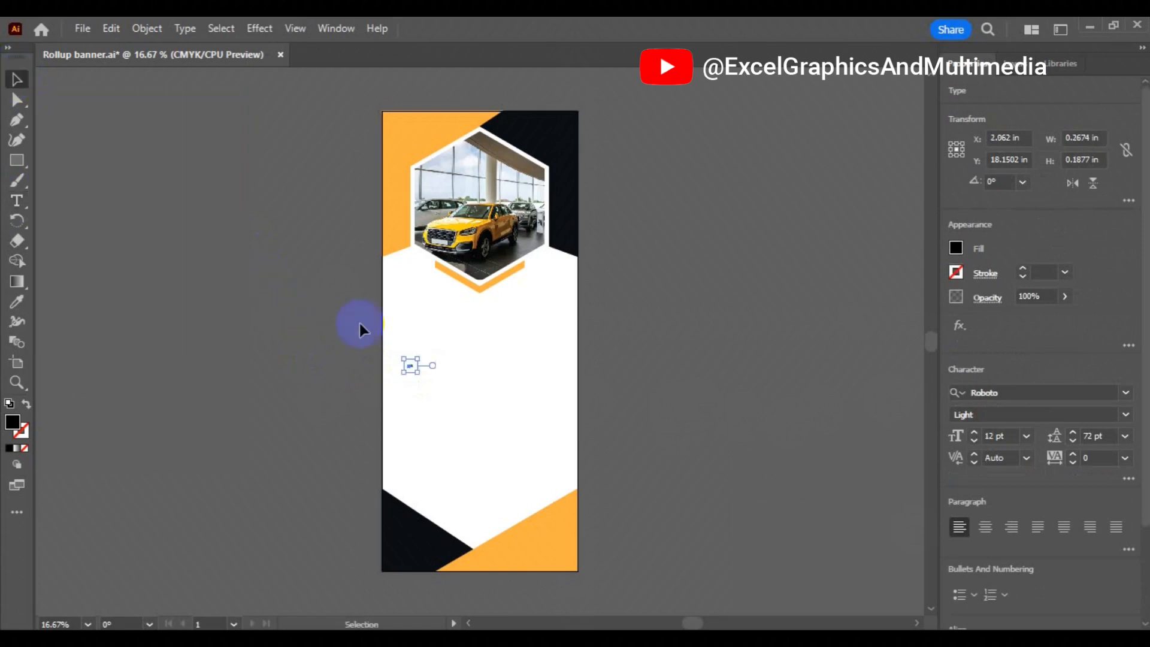
drag(418, 372, 485, 415)
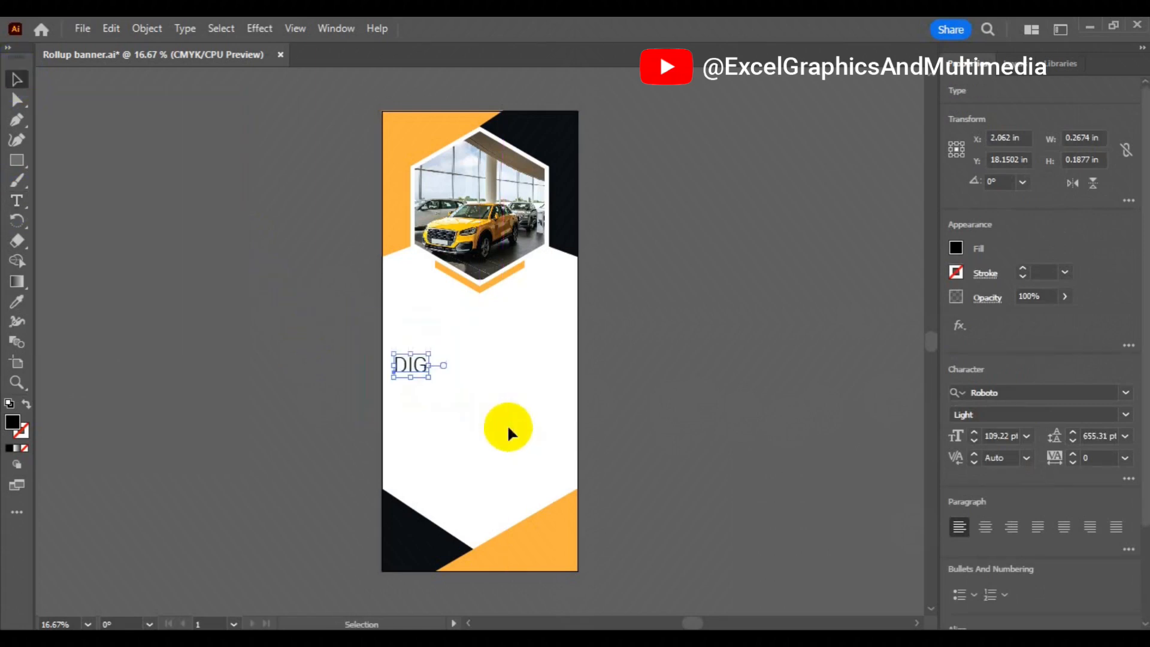
- Change the DIG text's font style to Medium
click(1099, 436)
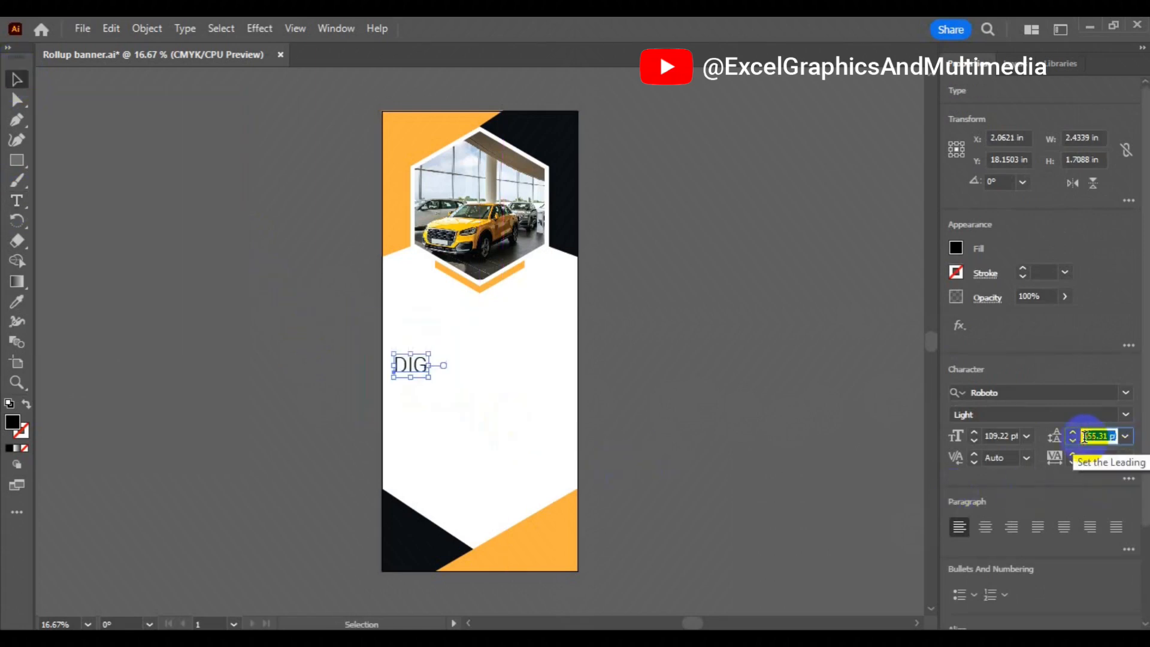
click(963, 394)
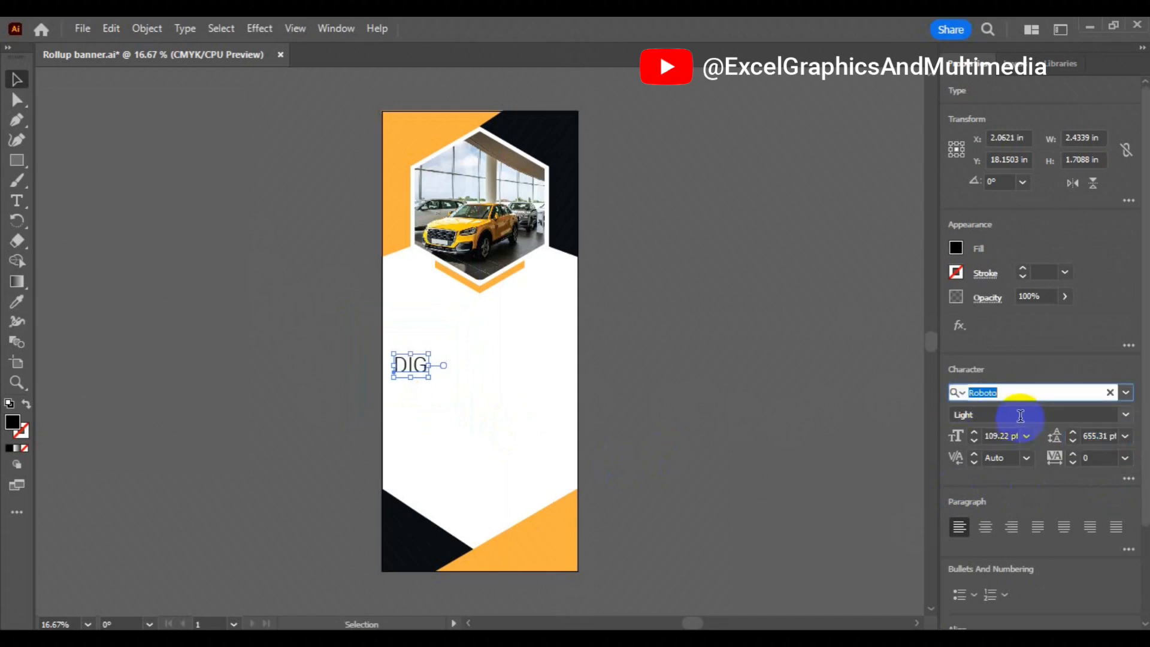
click(1126, 415)
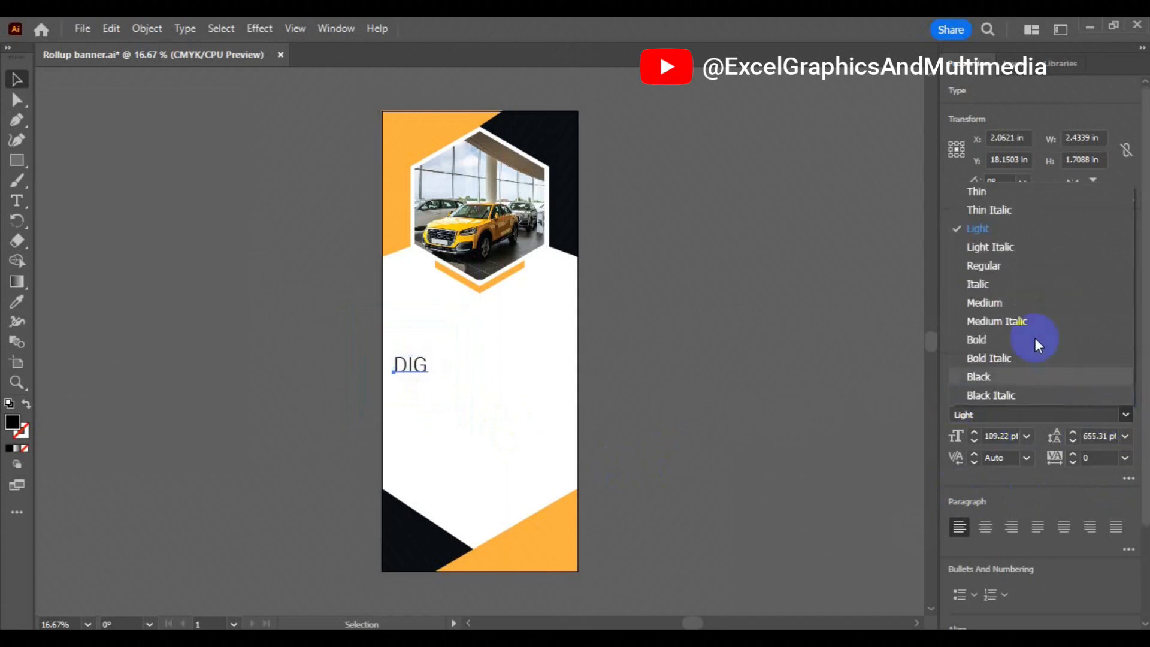
click(1016, 307)
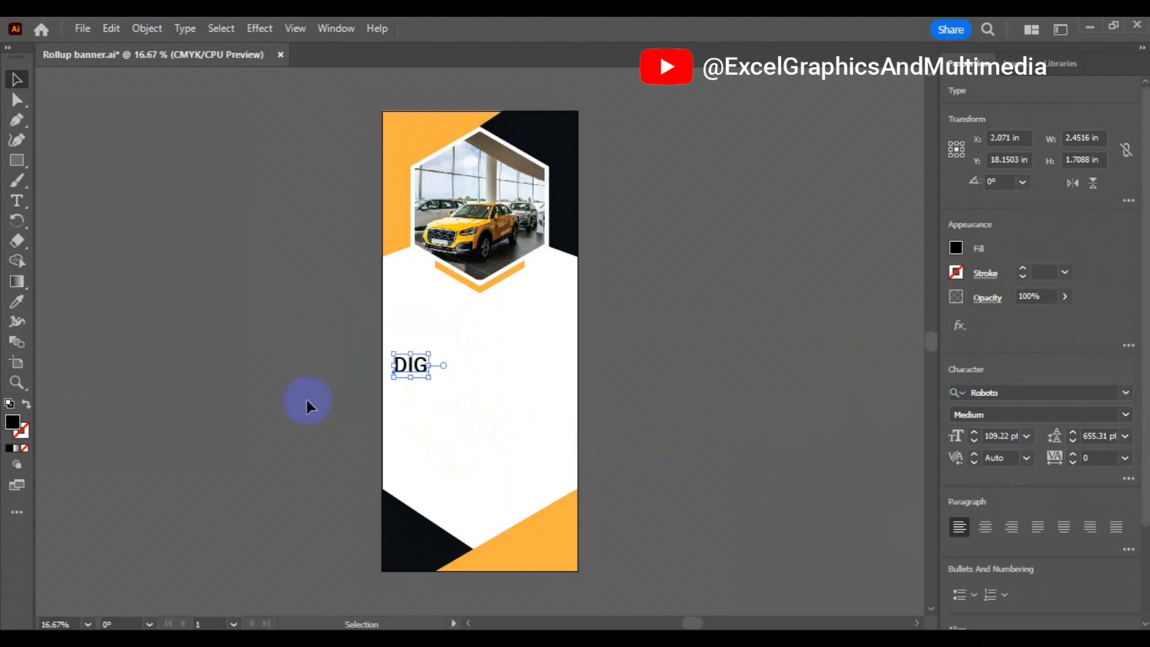
- Extend the DIG text to read DIGITAL, with MARKETING on a second line
click(20, 206)
click(426, 365)
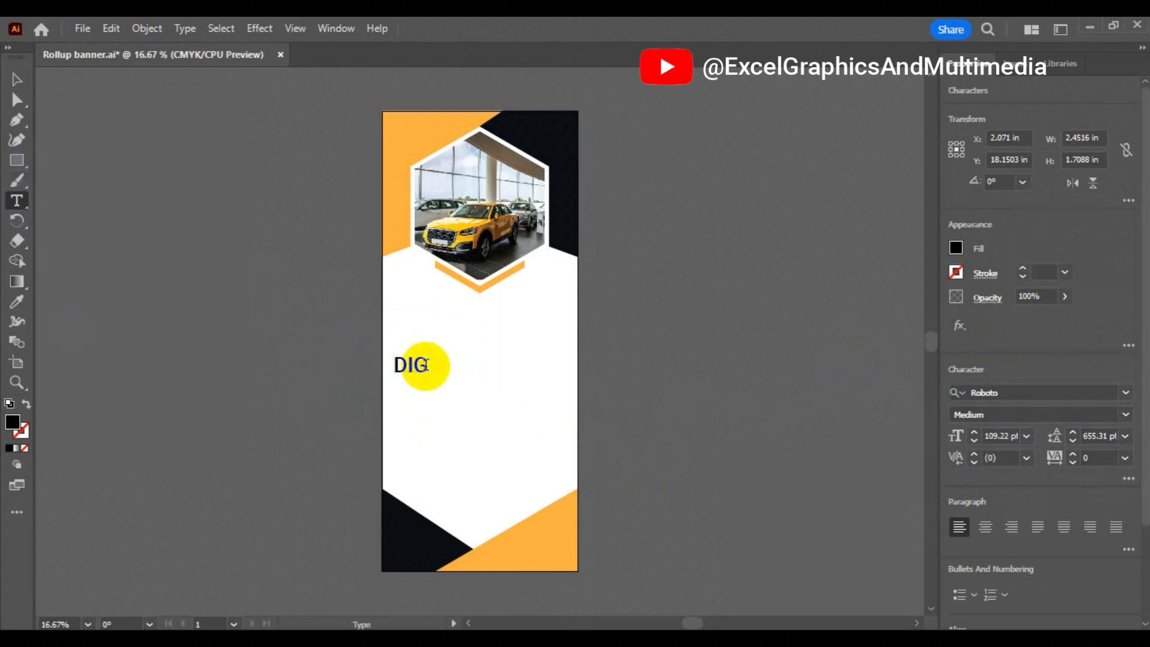
text(ITAL)
key(Return)
text(MARKETING)
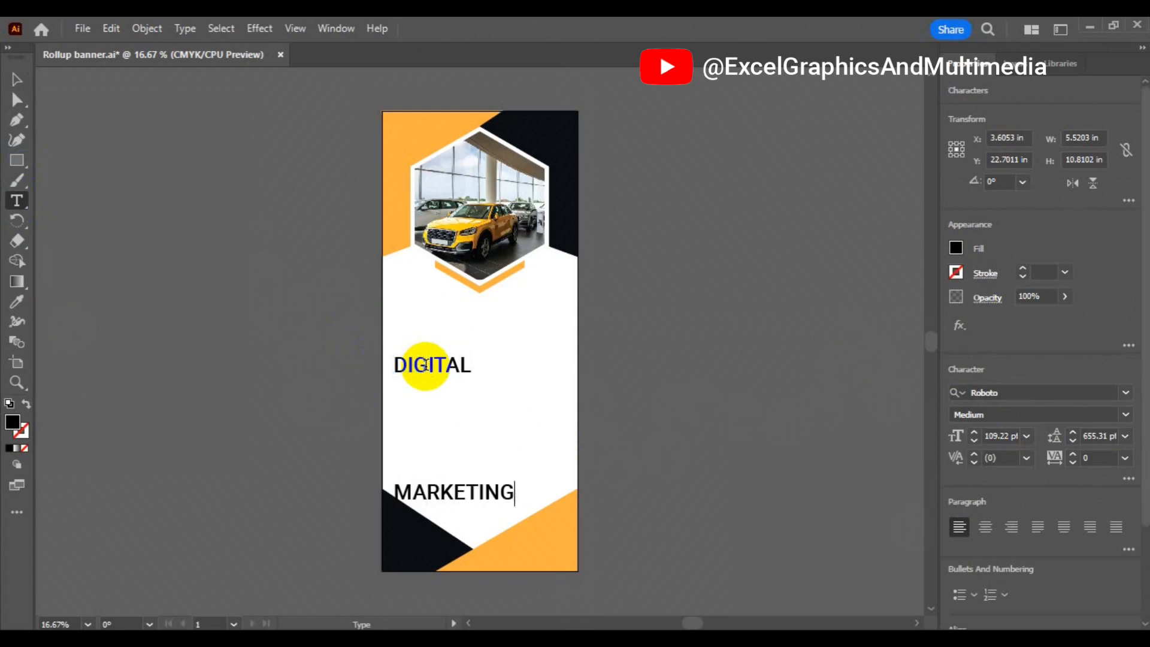
- Set the leading of the whole DIGITAL MARKETING heading to Auto
key(ctrl)
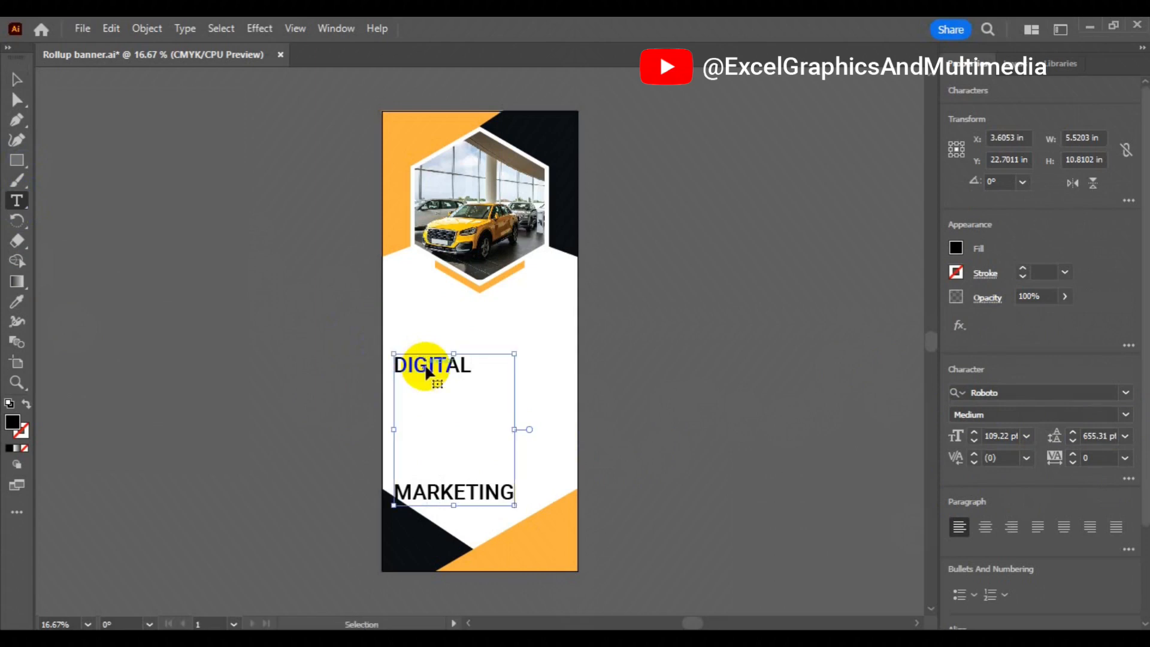
click(426, 372)
key(ctrl+a)
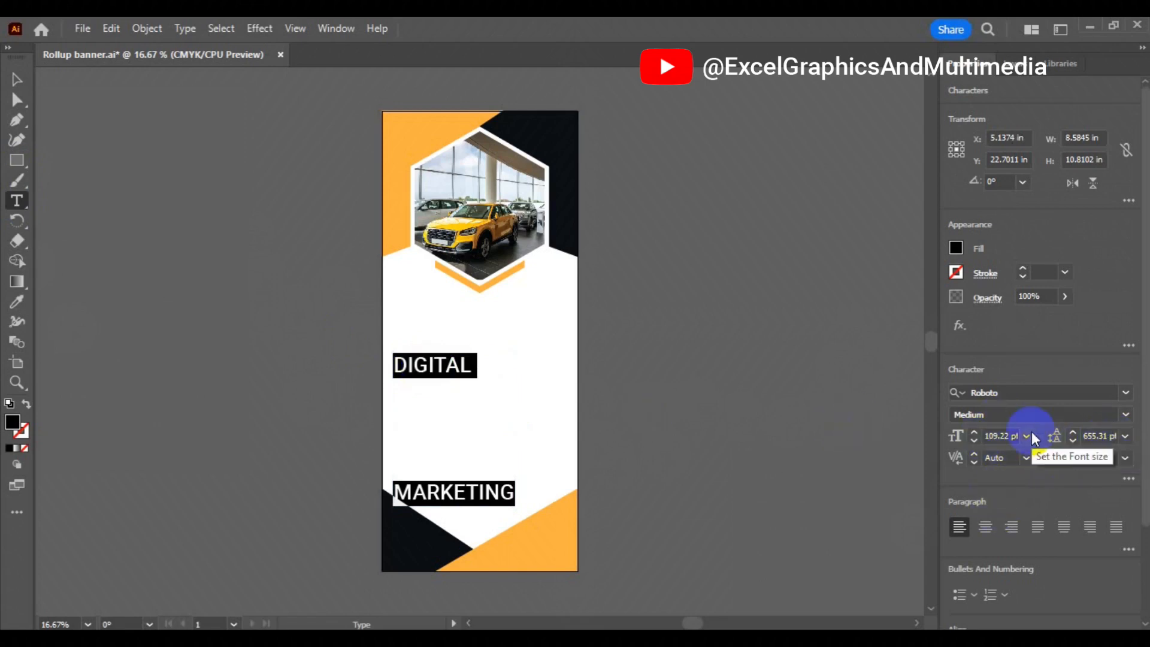
click(1125, 436)
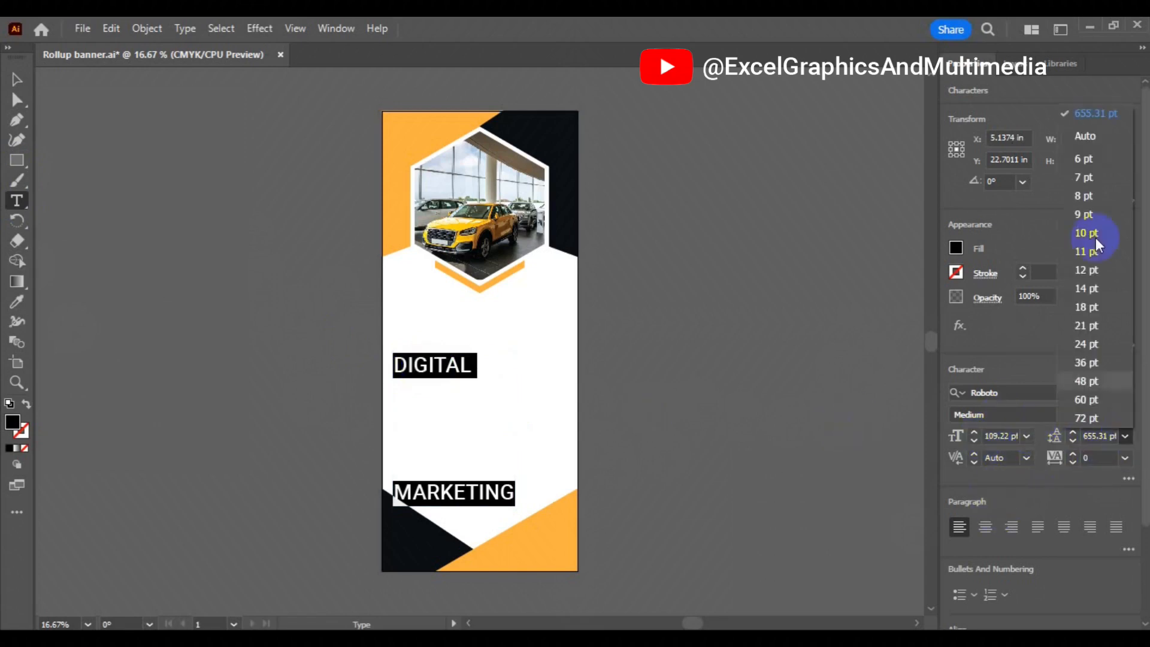
click(1090, 141)
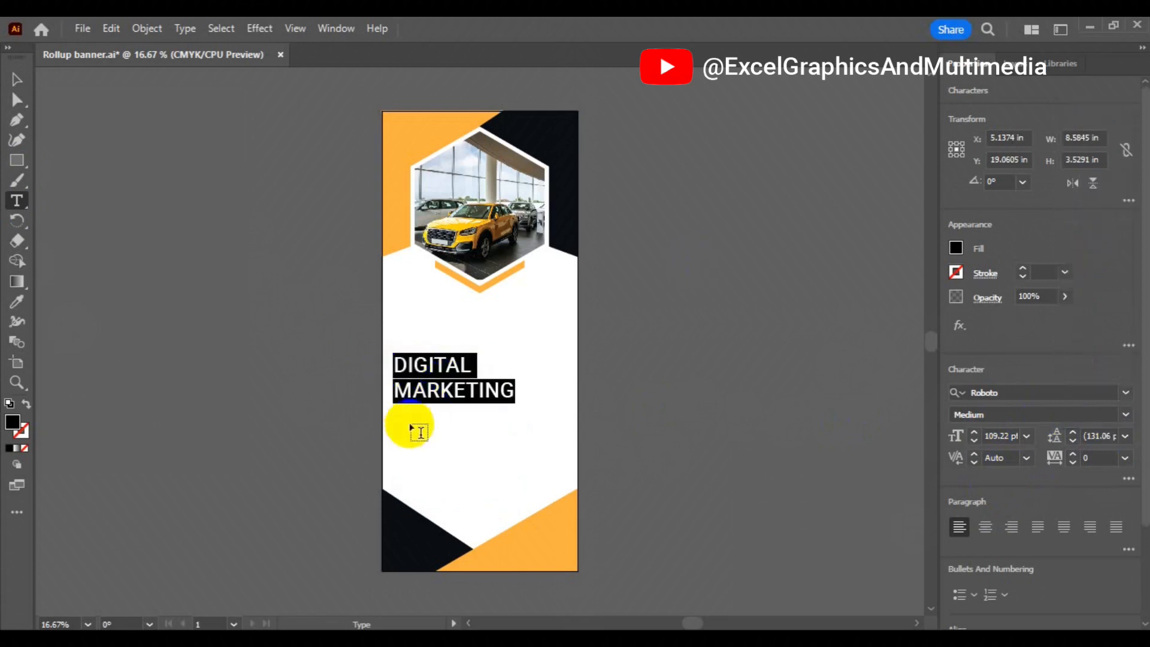
- Add SOLUTION as a third line below MARKETING in the heading
drag(485, 390, 509, 389)
click(510, 390)
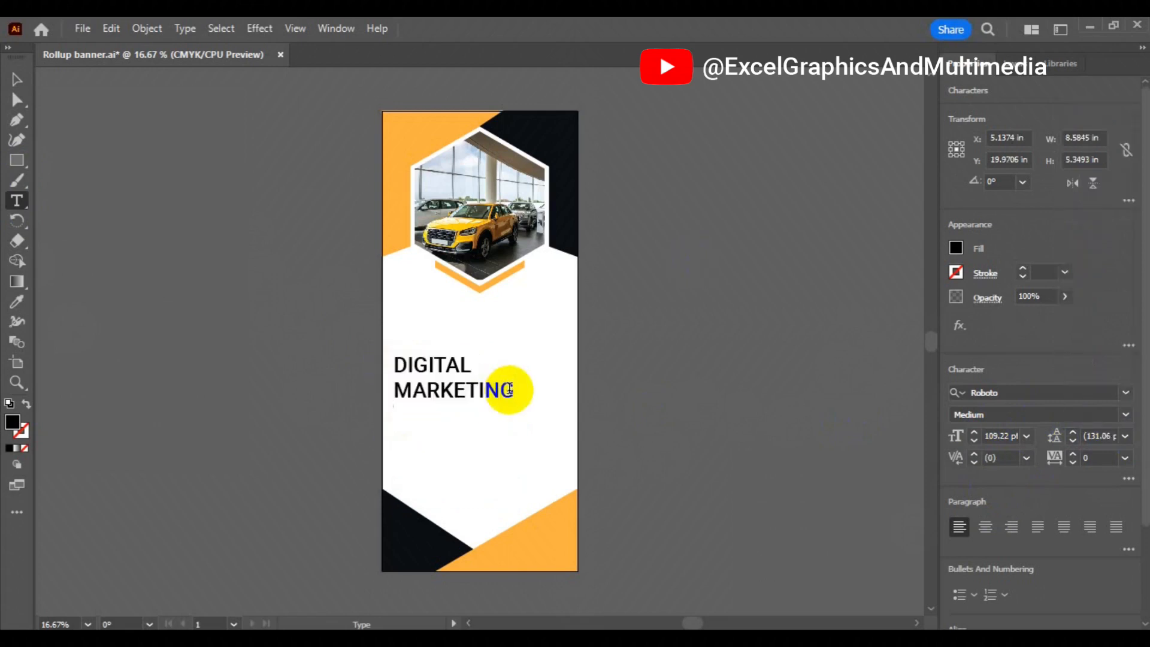
text(SOLUTION)
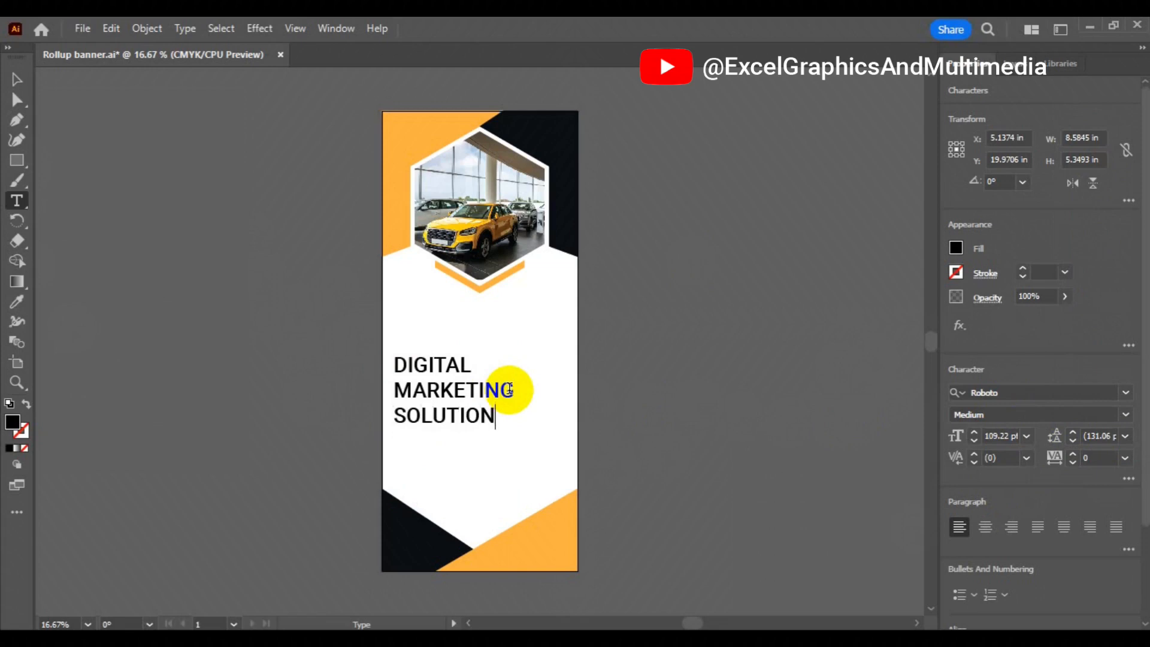
- Make the word MARKETING bold and recolour it with the orange sampled from the upper-left shape
double_click(395, 391)
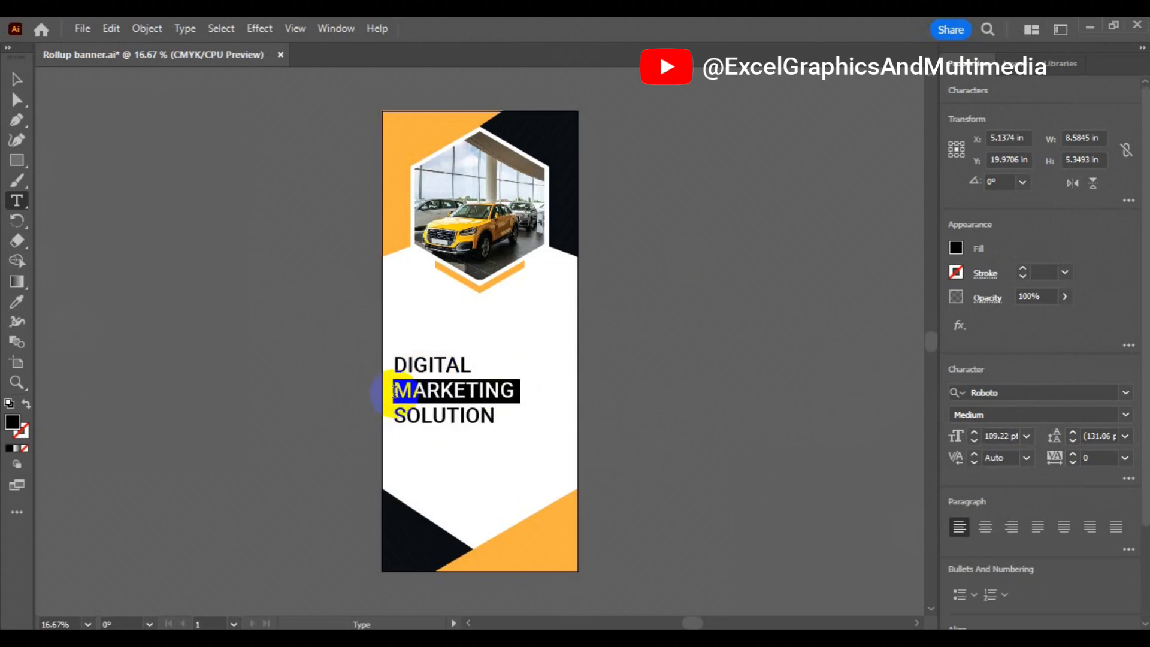
click(1125, 415)
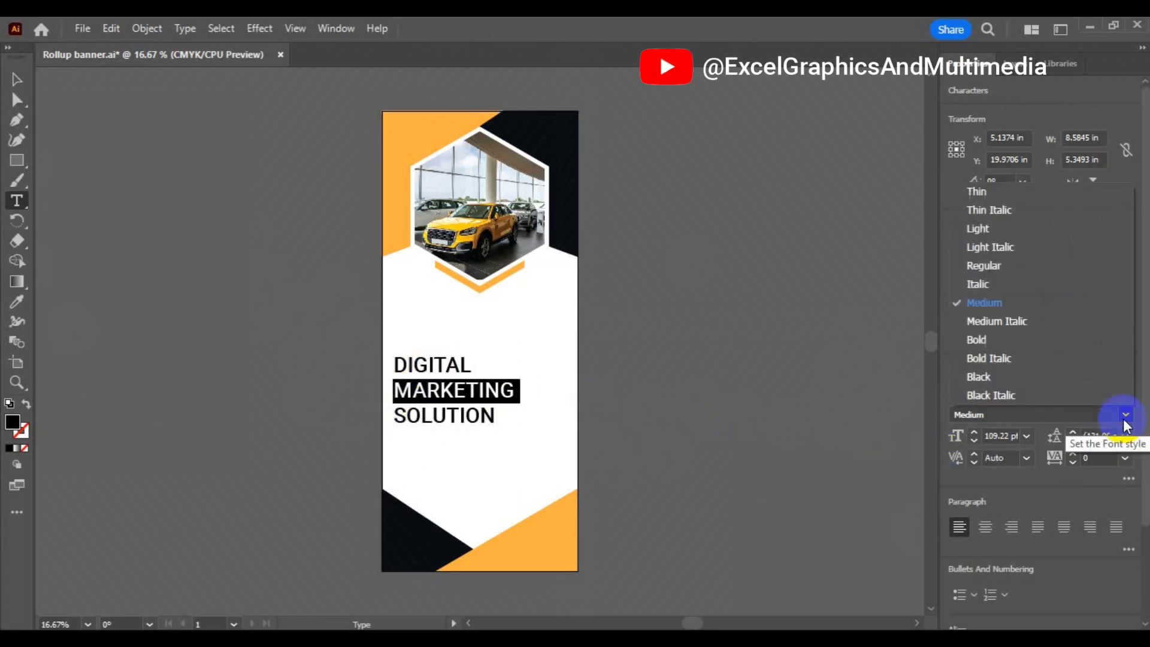
click(1013, 341)
click(16, 305)
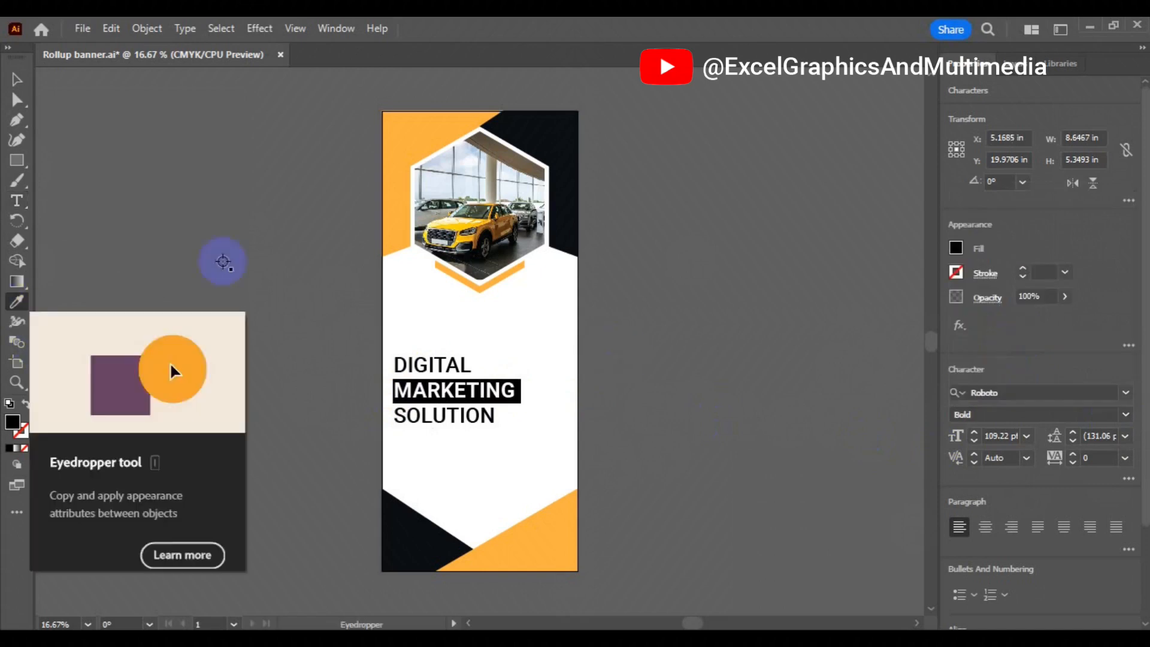
click(418, 133)
- Move the heading up to just below the V-shaped accent, centred at about X 4.72 in, Y 16.16 in
click(17, 80)
click(441, 395)
drag(441, 395, 431, 333)
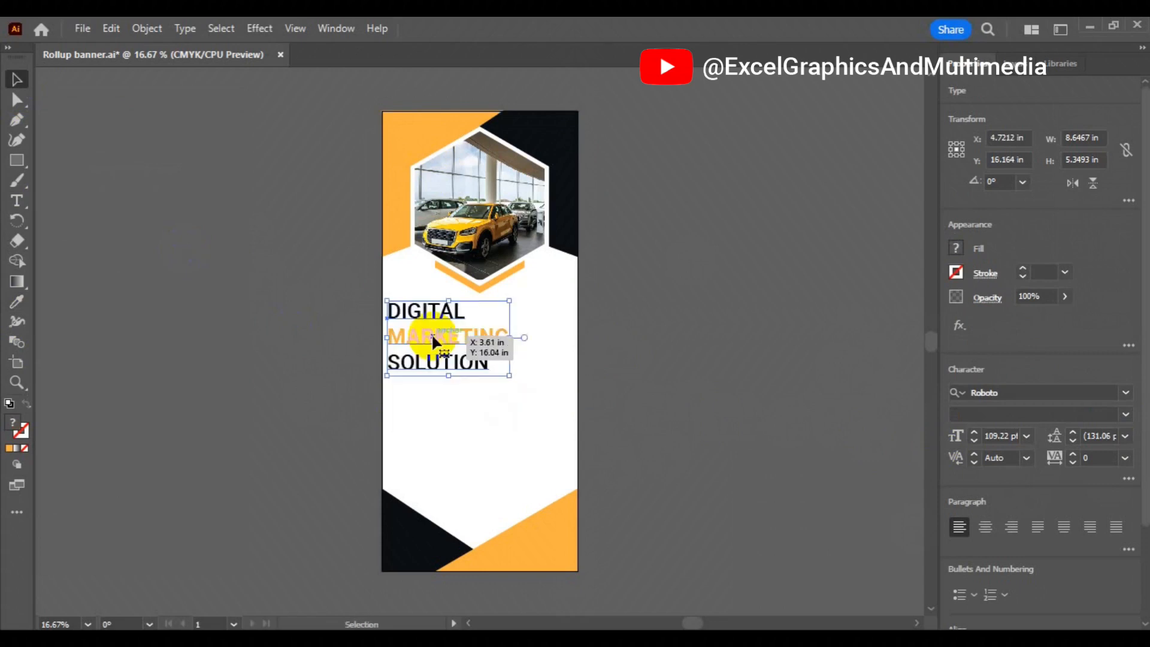
- Try leading values of 18 pt and 48 pt on the three-line heading
click(1130, 438)
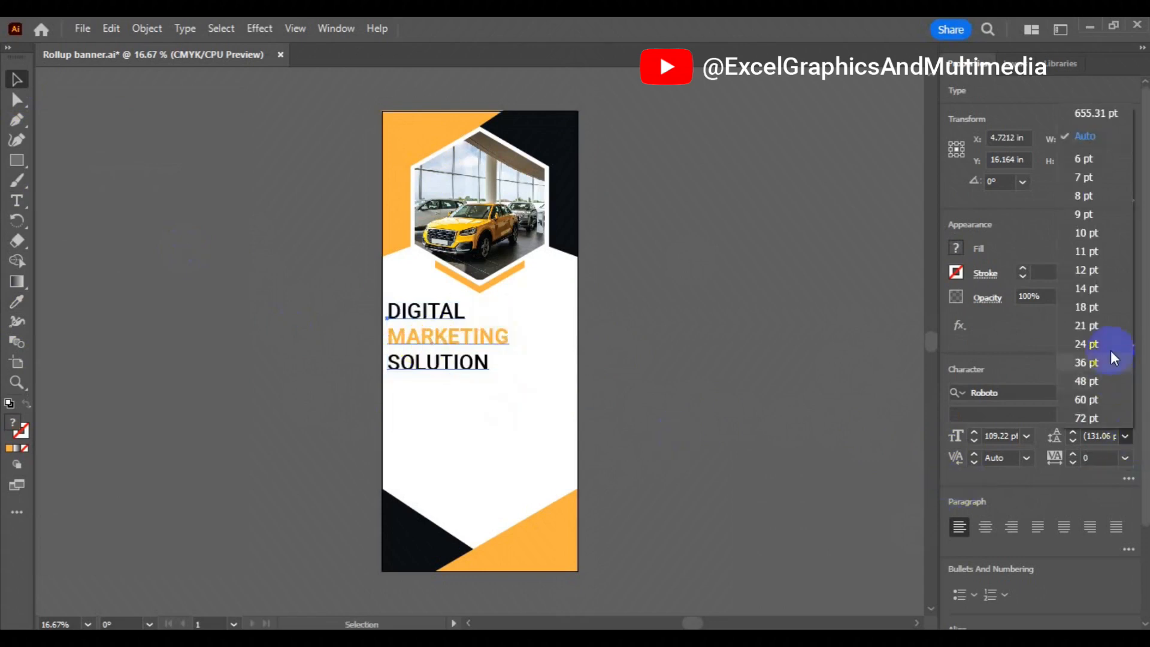
click(1098, 305)
click(1126, 434)
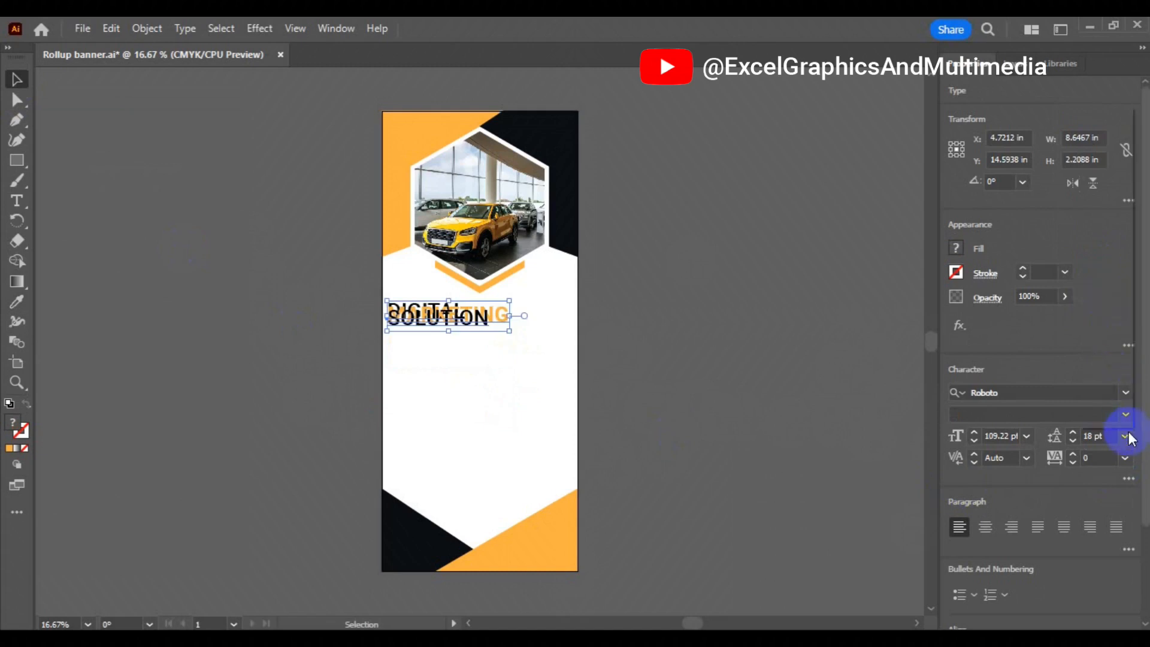
click(1115, 379)
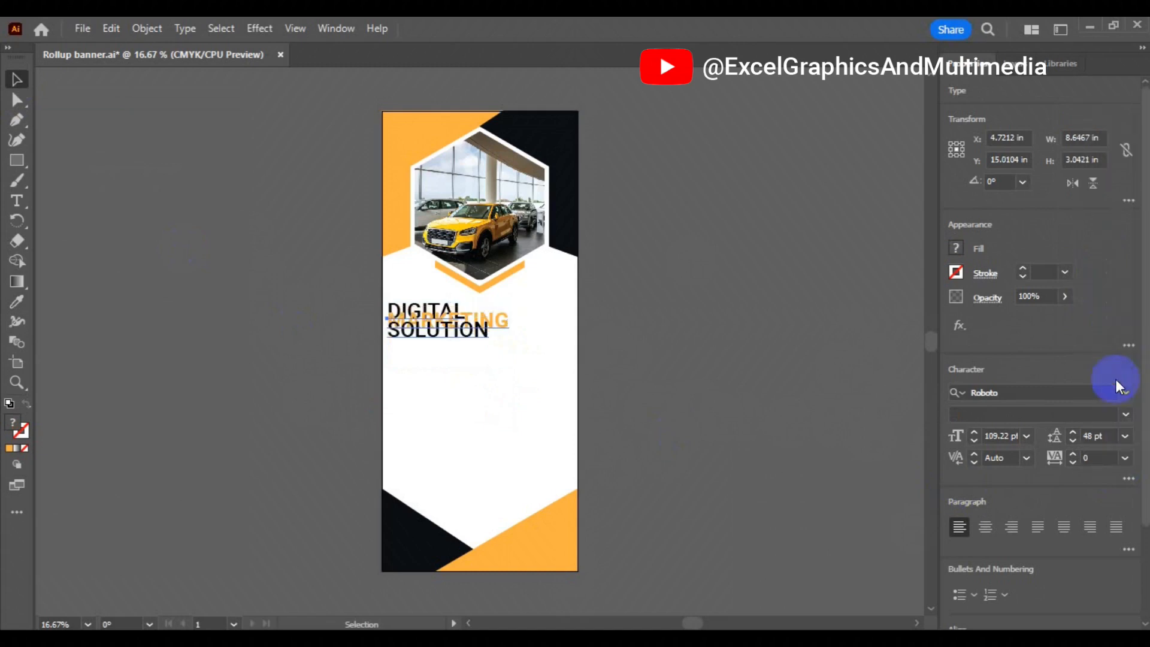
- Set the leading of the DIGITAL MARKETING SOLUTION heading to 104 pt
click(1126, 436)
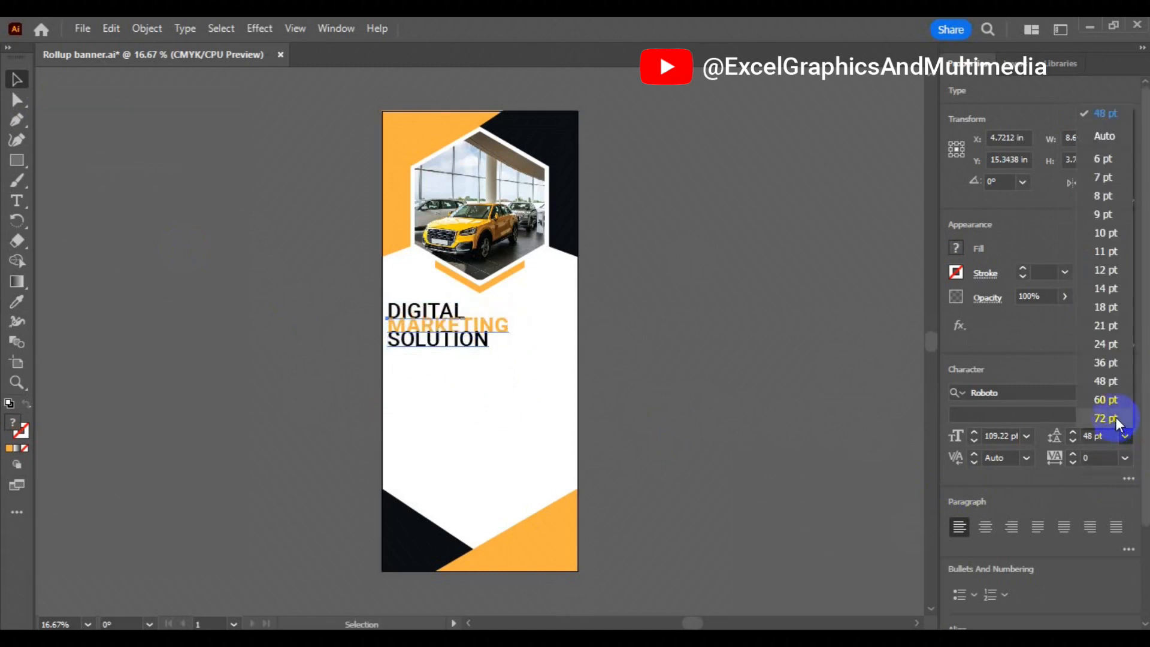
click(1115, 417)
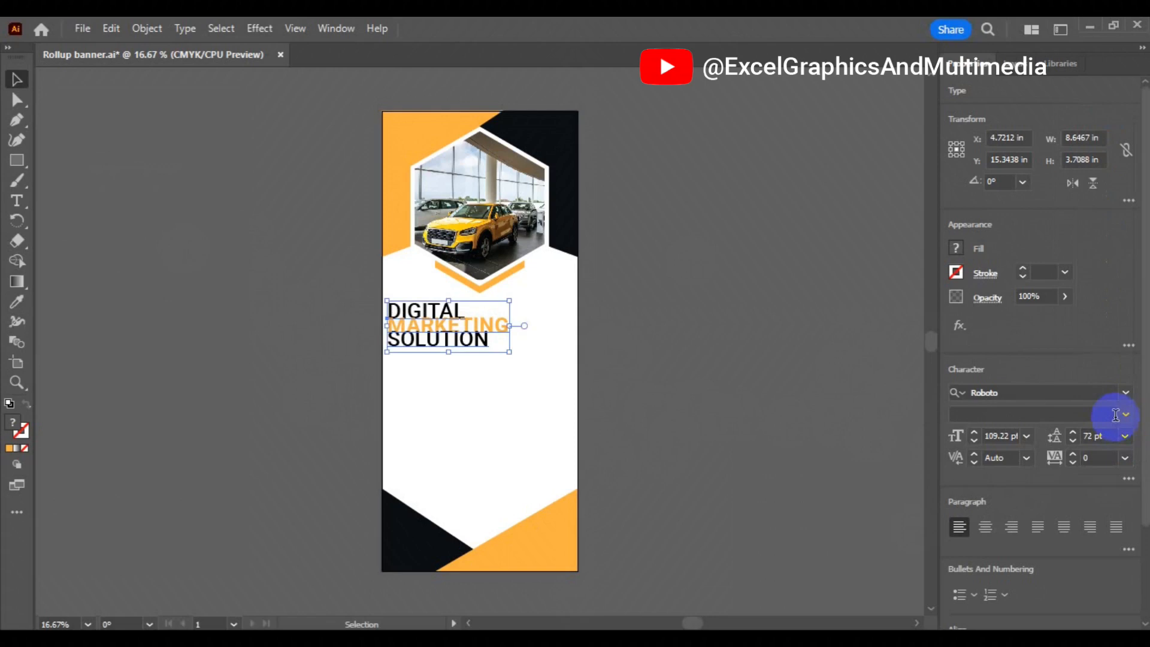
click(1075, 433)
click(1075, 432)
click(1075, 433)
click(1075, 433)
click(1076, 433)
click(1075, 432)
click(1076, 432)
click(1075, 433)
click(1076, 432)
click(1076, 432)
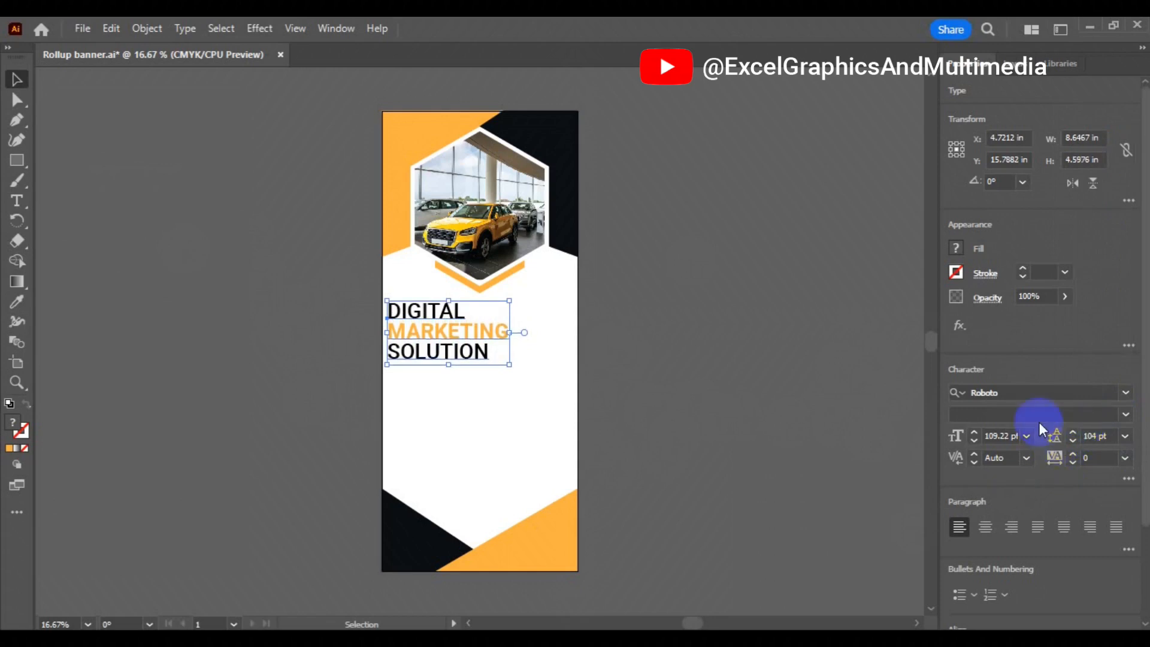
- Change the word DIGITAL in the heading to the Light font style
click(17, 201)
click(388, 310)
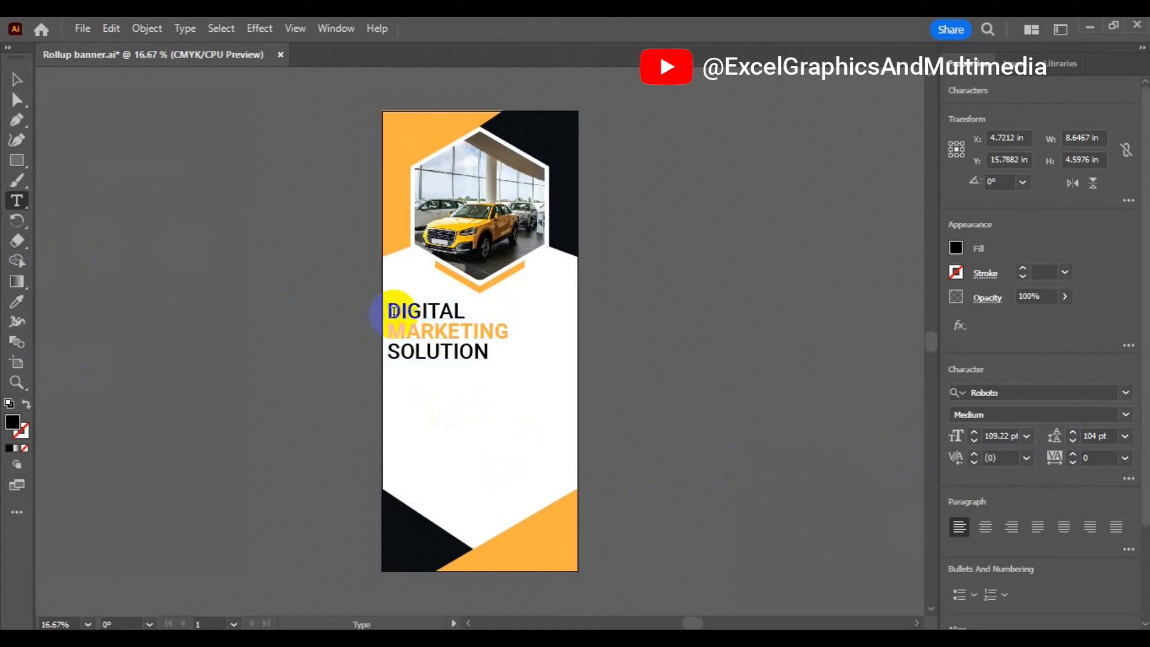
double_click(388, 309)
click(1126, 414)
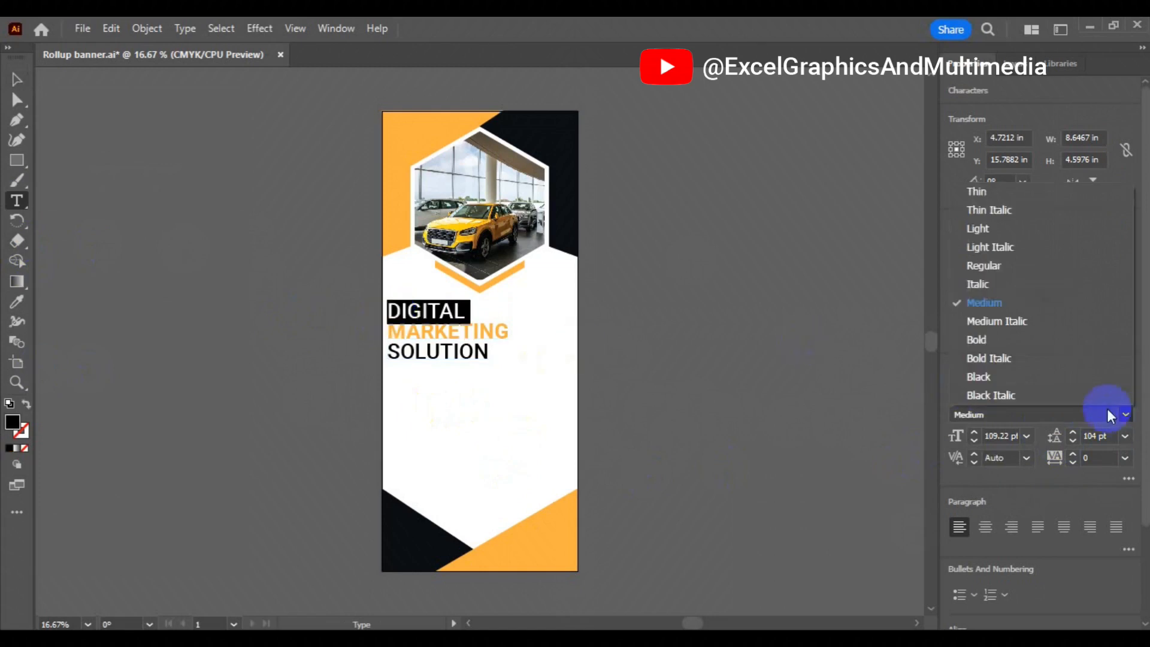
click(994, 229)
click(16, 78)
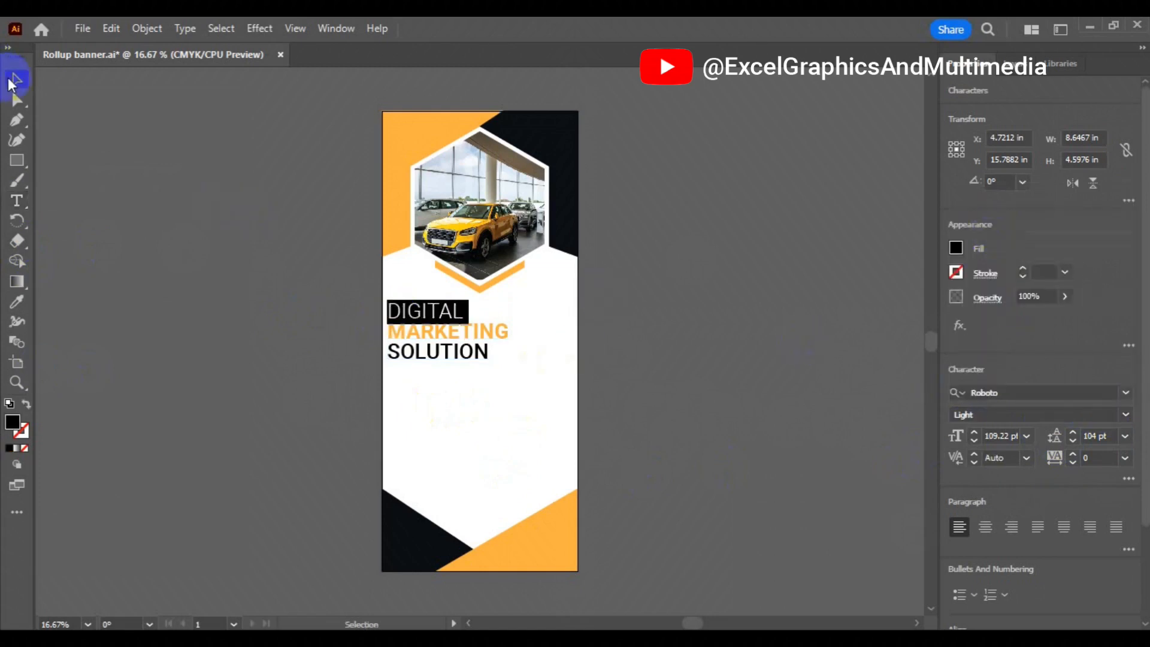
click(280, 355)
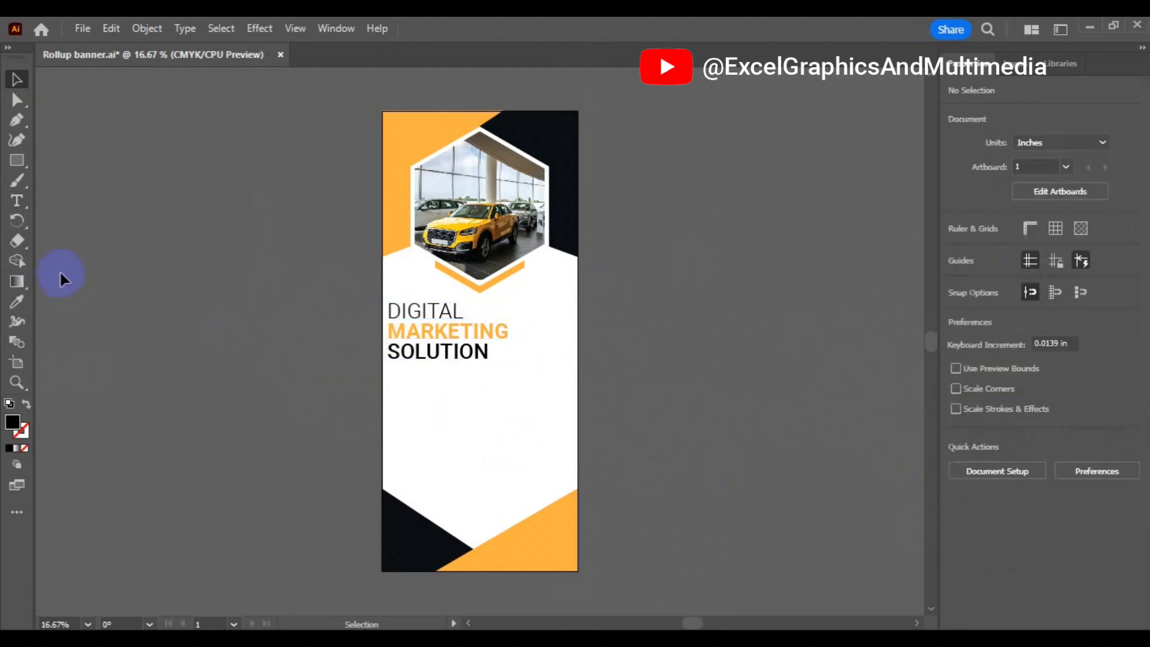
- Draw a black rectangular bar about 3.99 in wide and 0.3 in high just below SOLUTION, starting at the heading's left edge
click(16, 163)
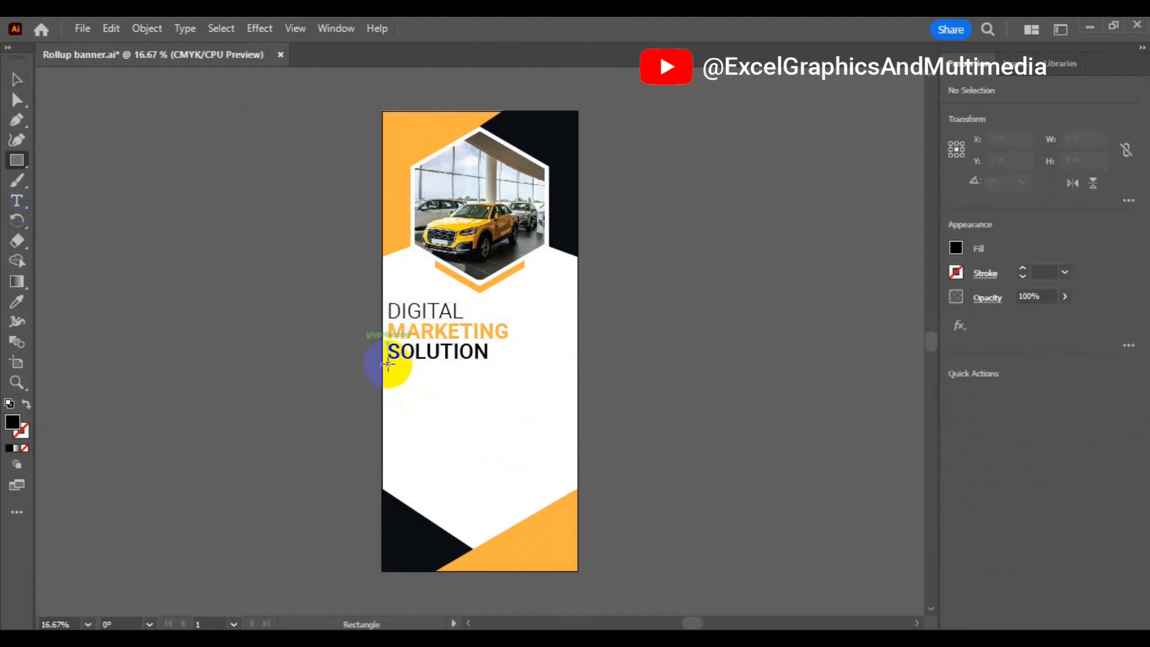
drag(388, 364, 444, 369)
click(17, 81)
- Draw a vertical line about 2.92 in long across the bar with the Pen tool and shift it to about X 2.77 in
click(16, 119)
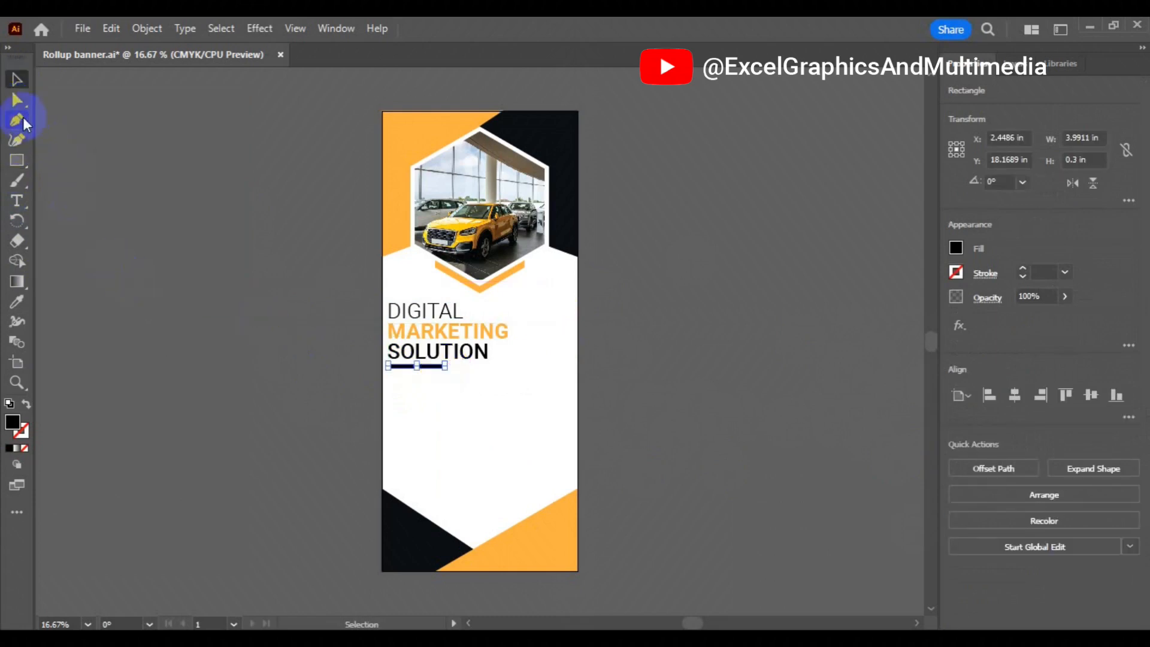
click(430, 385)
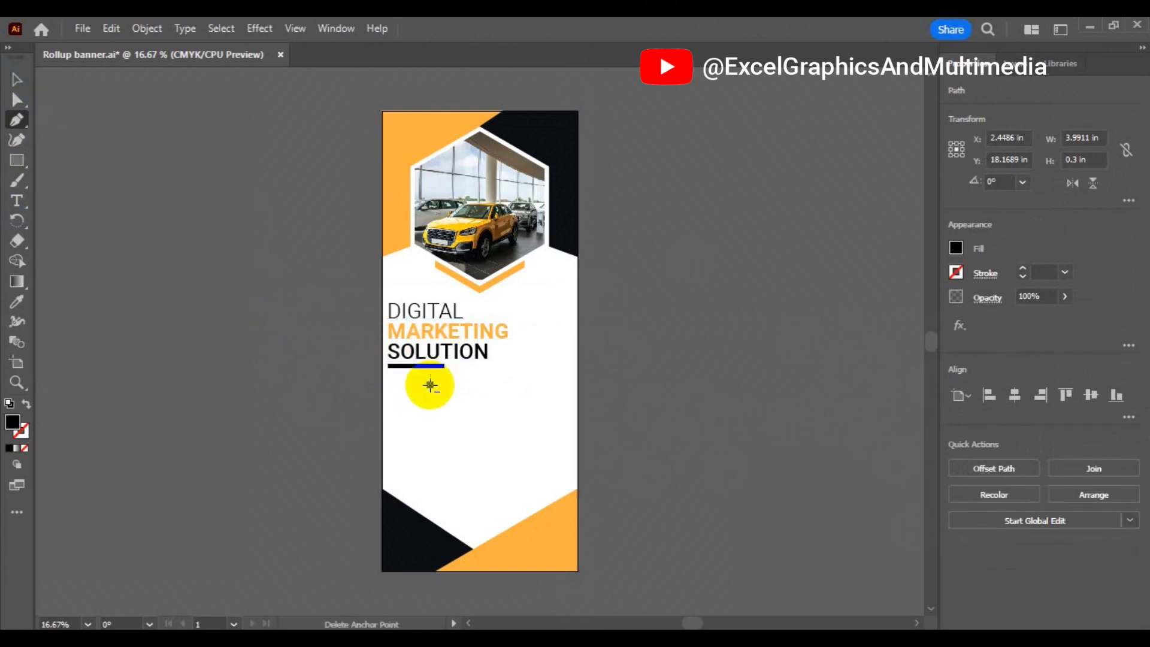
shift+click(430, 347)
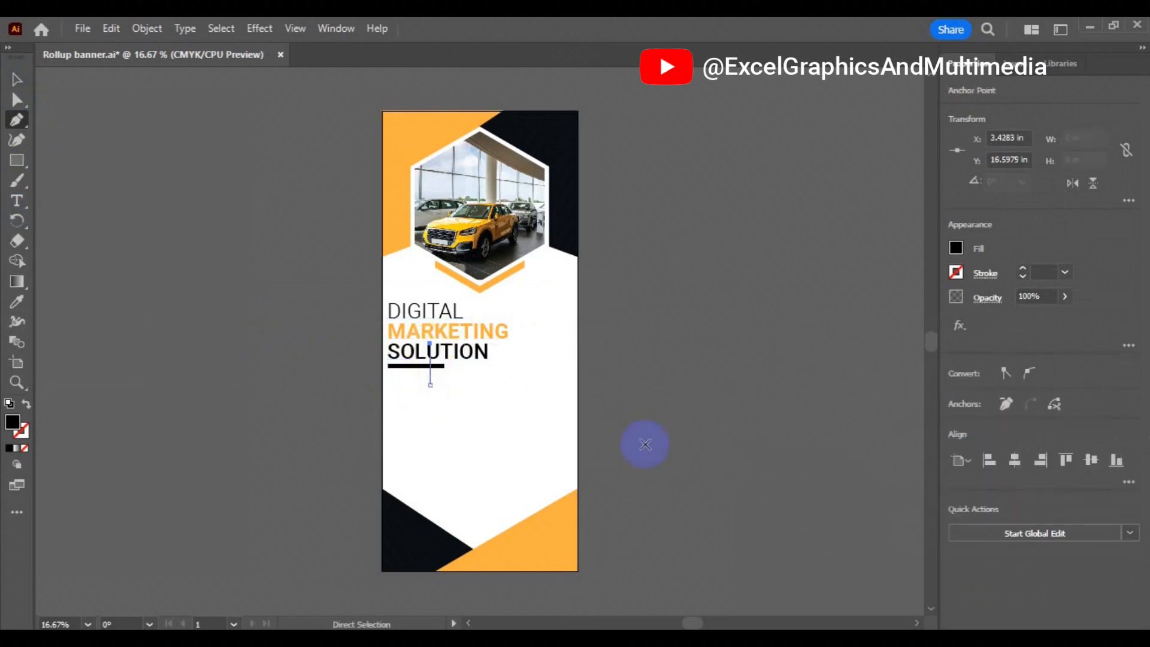
ctrl+click(645, 442)
click(16, 79)
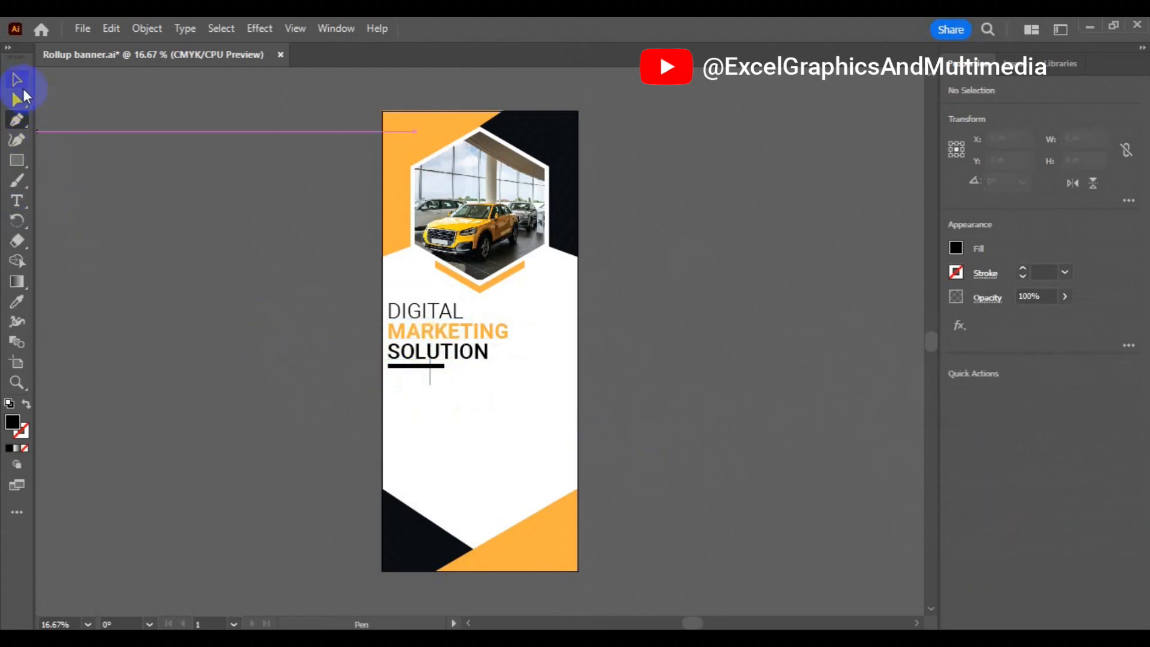
mouse_move(429, 382)
mouse_down()
mouse_move(420, 373)
mouse_move(441, 373)
mouse_up()
- Split the bar at the vertical line with the Shape Builder tool, filling its right segment with the orange swatch
shift+click(439, 367)
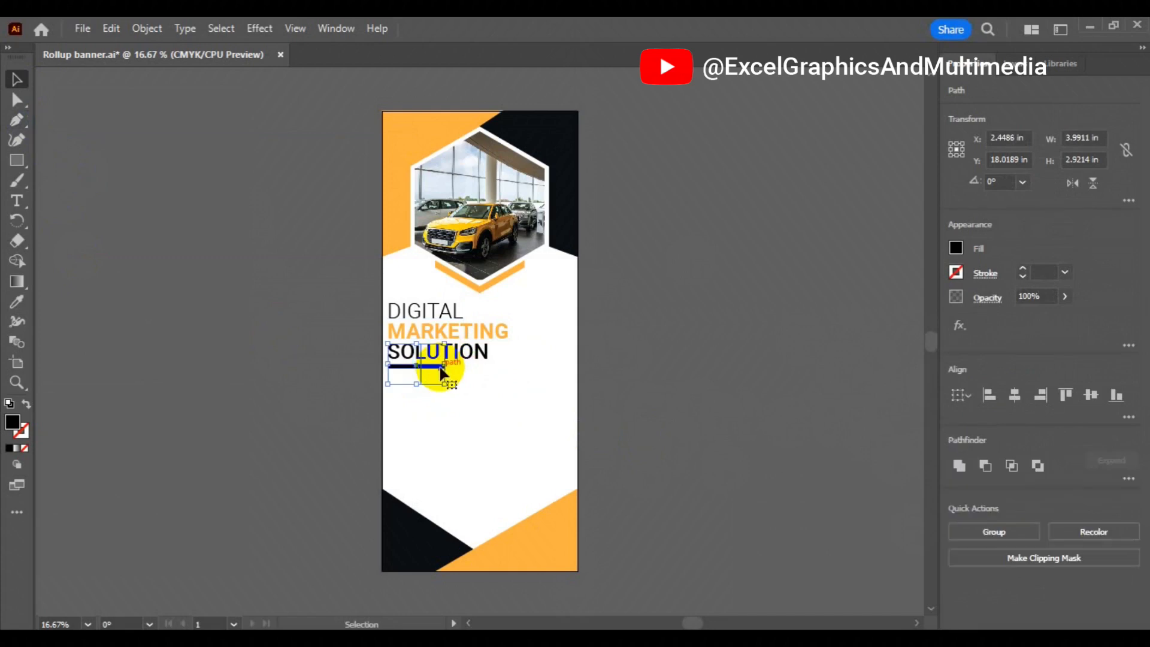
click(17, 262)
drag(441, 369, 431, 365)
click(957, 248)
click(938, 309)
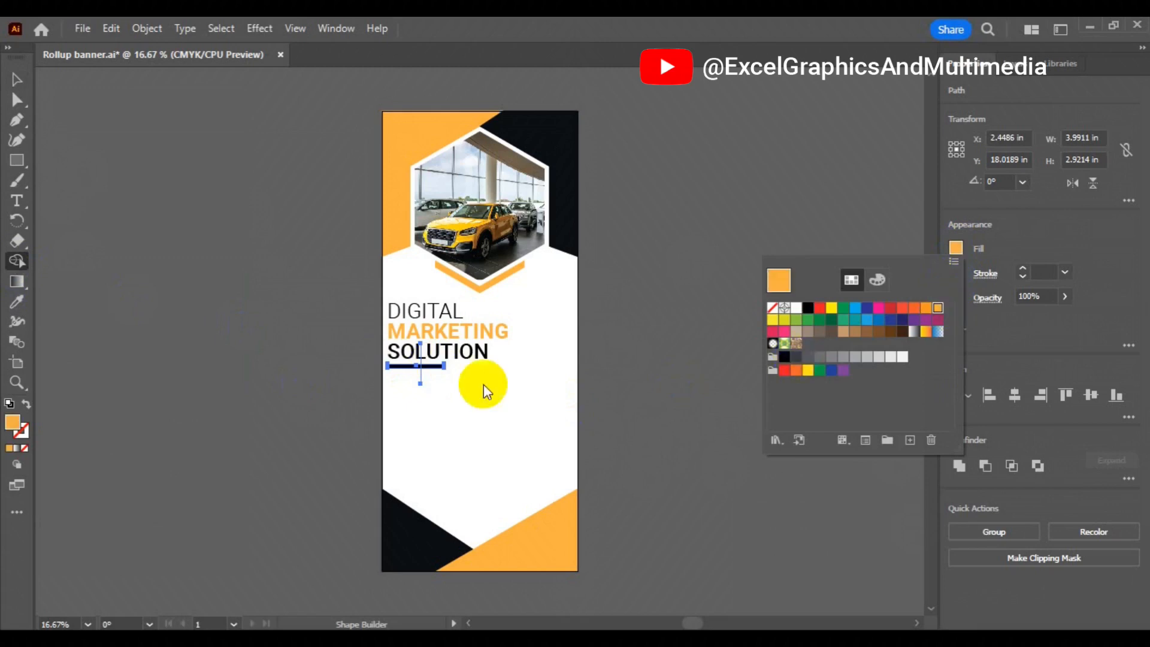
click(432, 368)
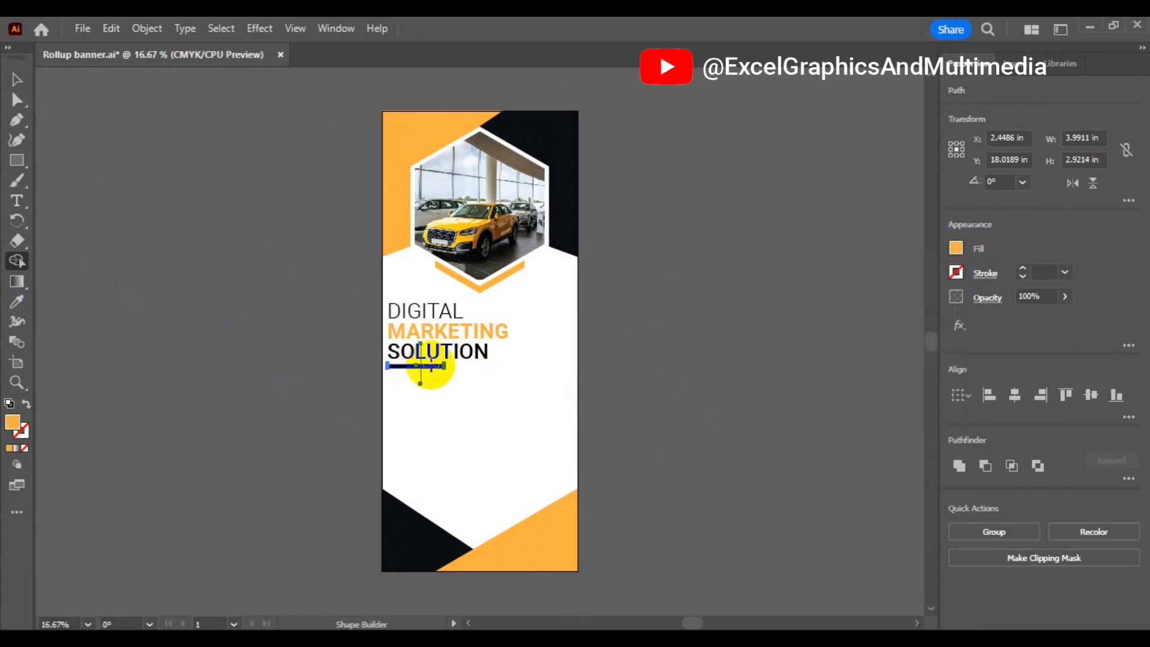
key(ctrl+plus)
key(ctrl+plus)
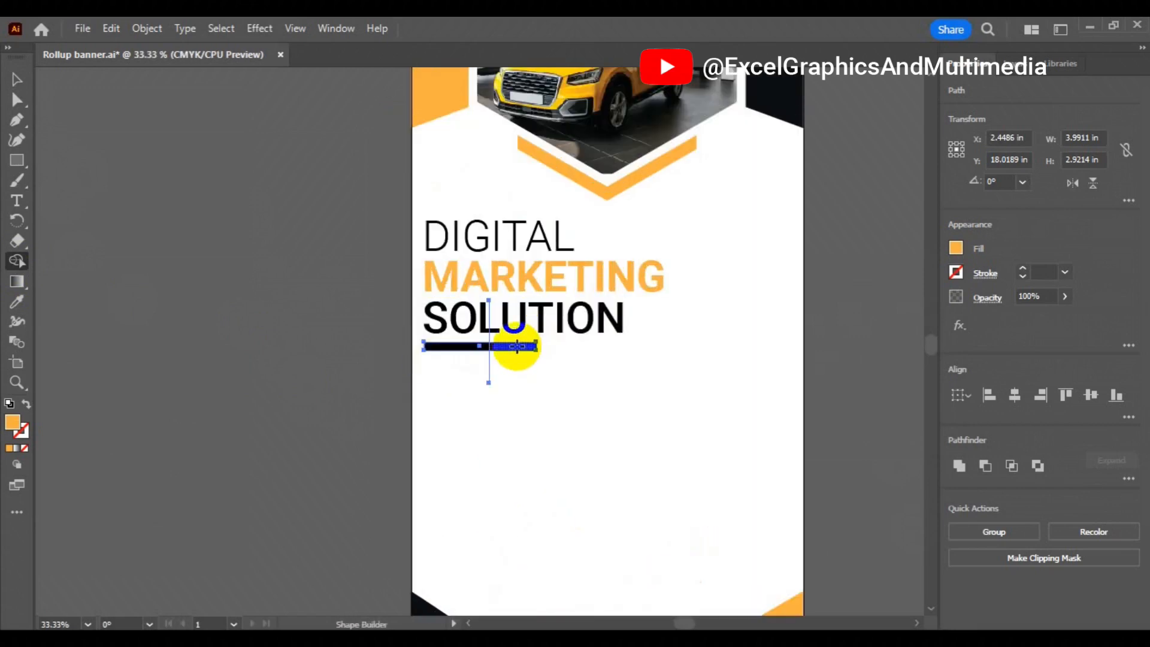
click(516, 346)
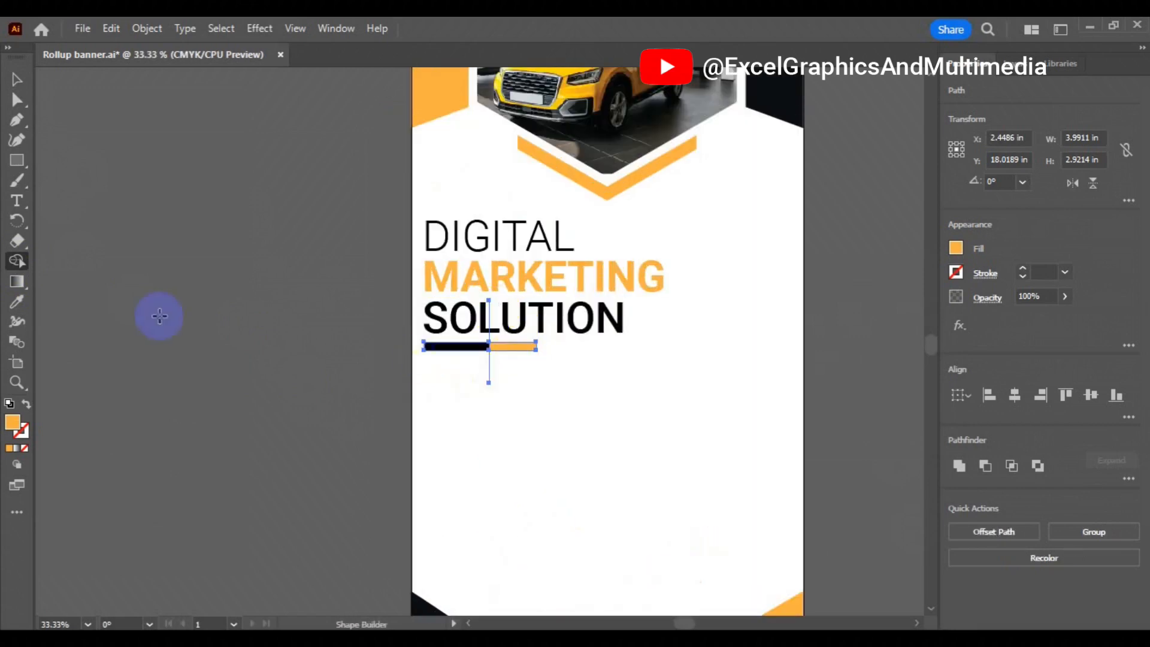
- Delete the leftover vertical line pieces above and below the two-colour bar
click(16, 79)
click(484, 377)
click(487, 374)
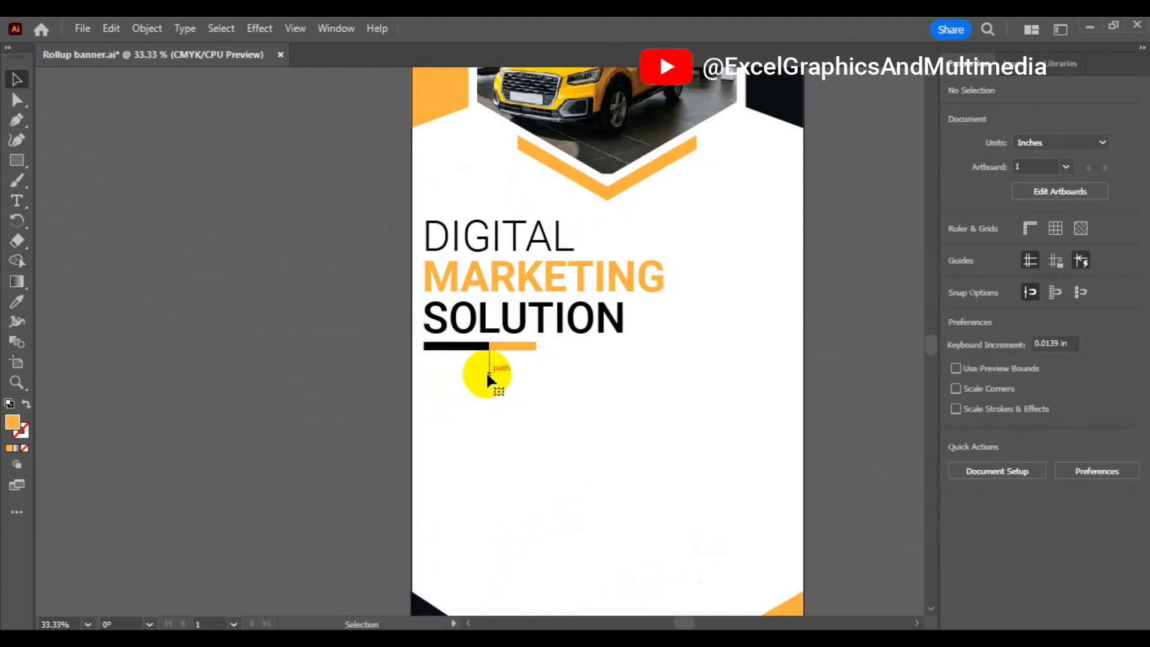
drag(487, 374, 491, 340)
key(Delete)
- Group the black and orange segments of the bar
click(521, 347)
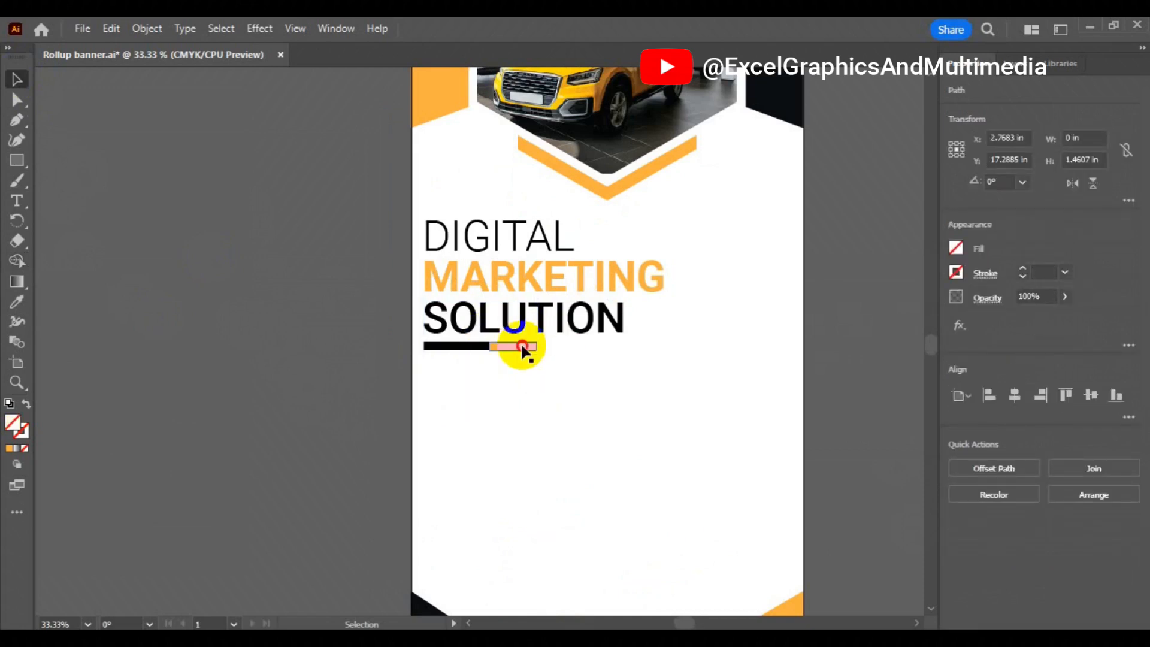
shift+click(459, 356)
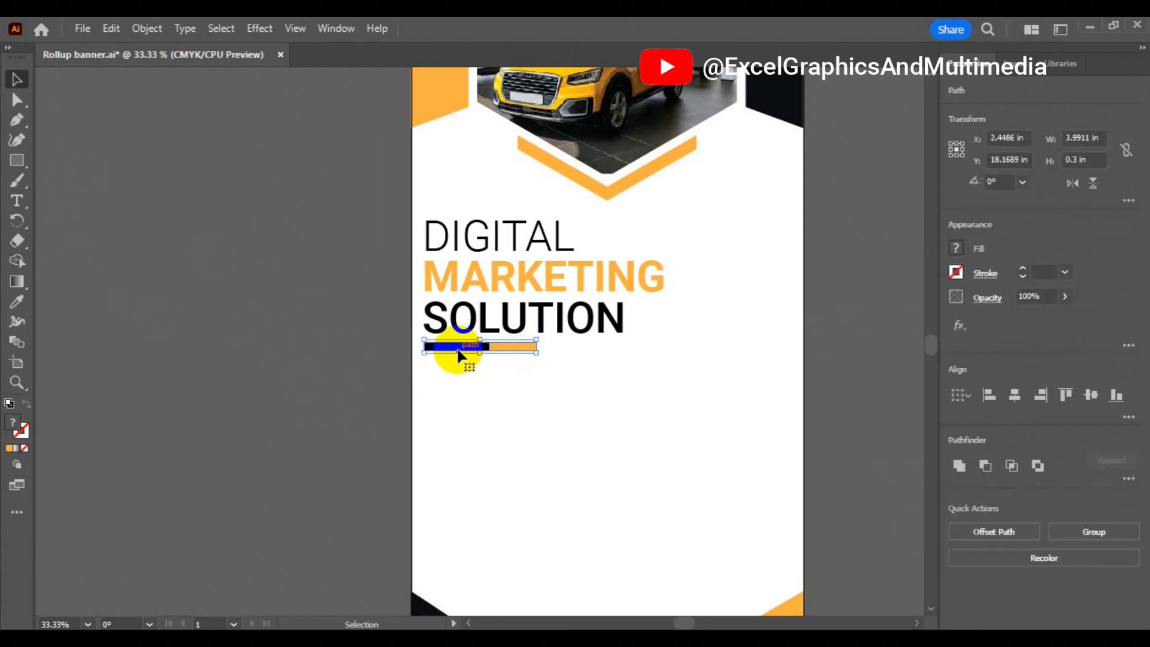
key(ctrl+g)
- Left-align the grouped bar with the heading and group the two together
shift+click(509, 324)
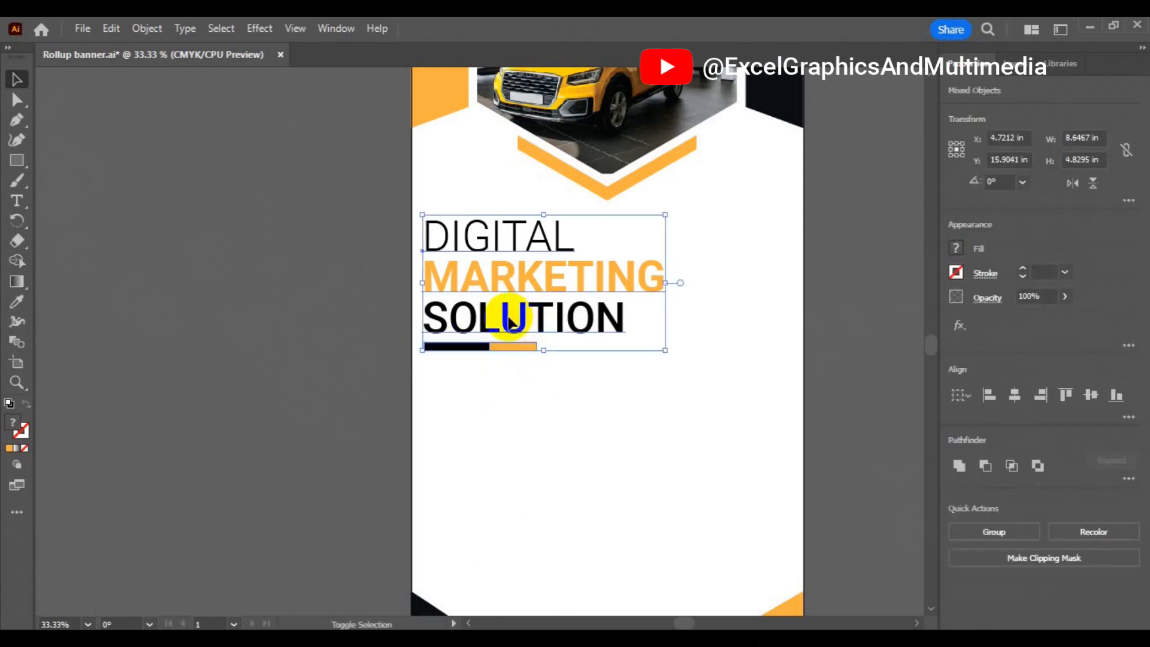
click(989, 397)
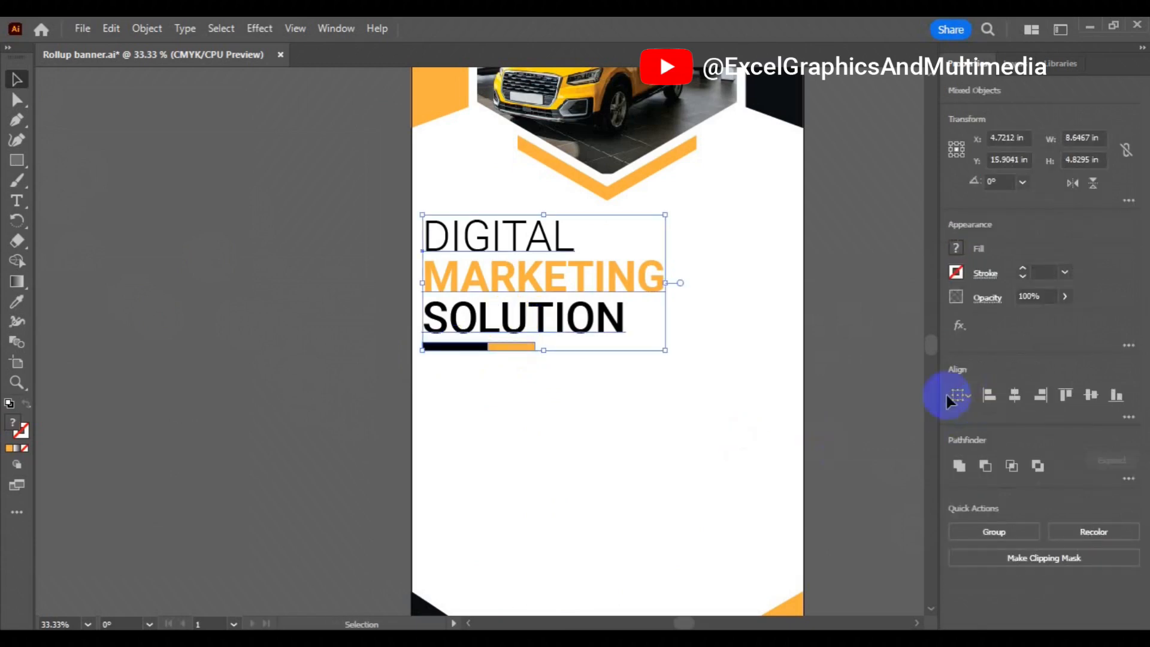
key(ctrl+g)
click(355, 380)
- Add the text "We Provide" in the blank area below the heading, set in Roboto Medium at 48 pt
click(18, 200)
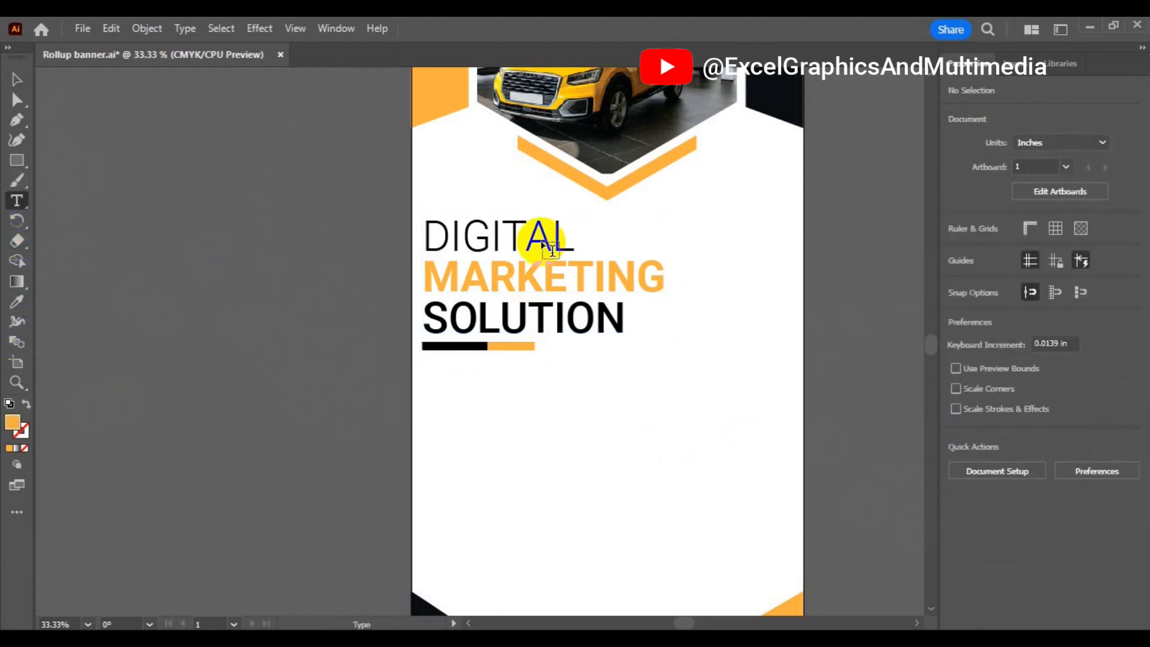
click(466, 453)
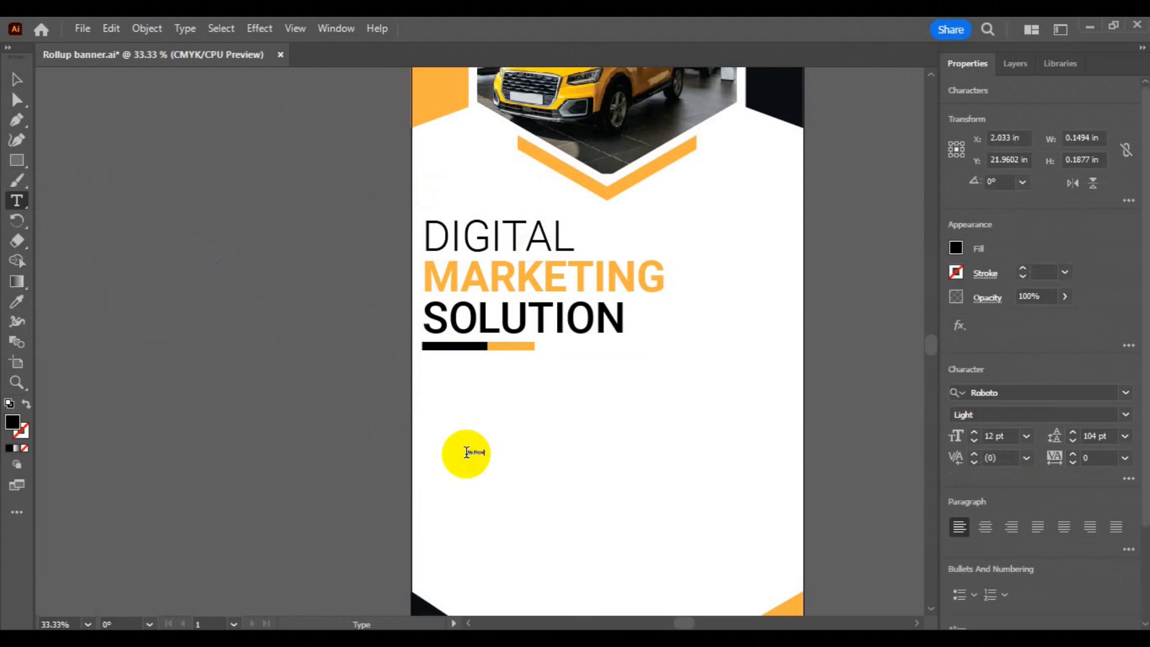
click(17, 78)
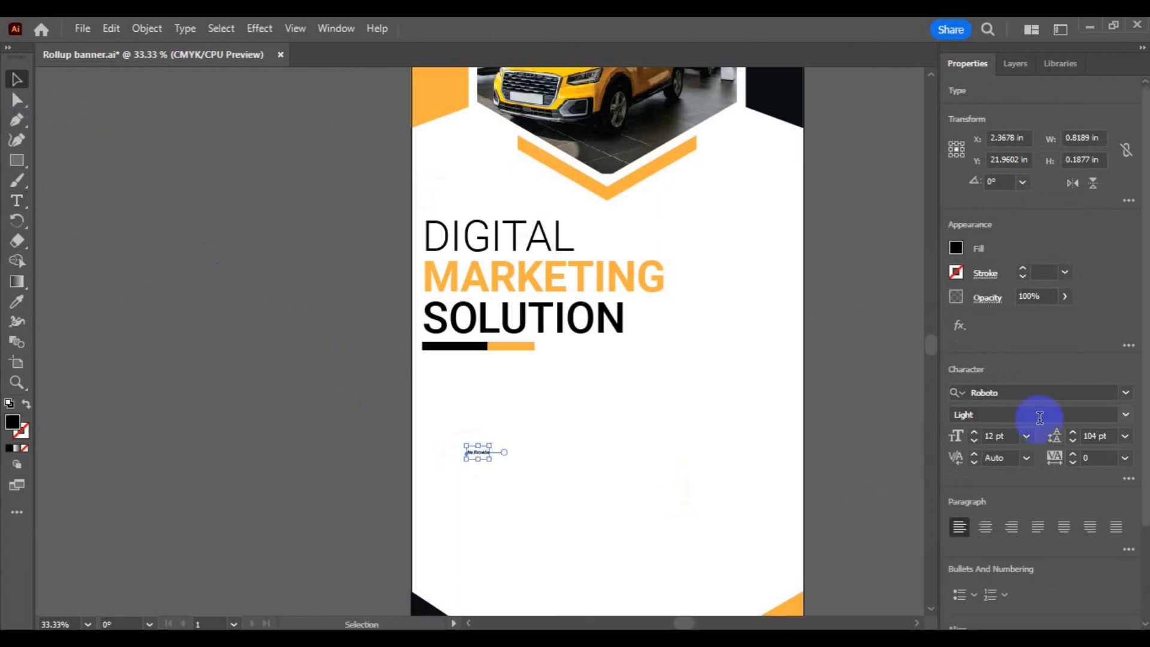
click(1026, 436)
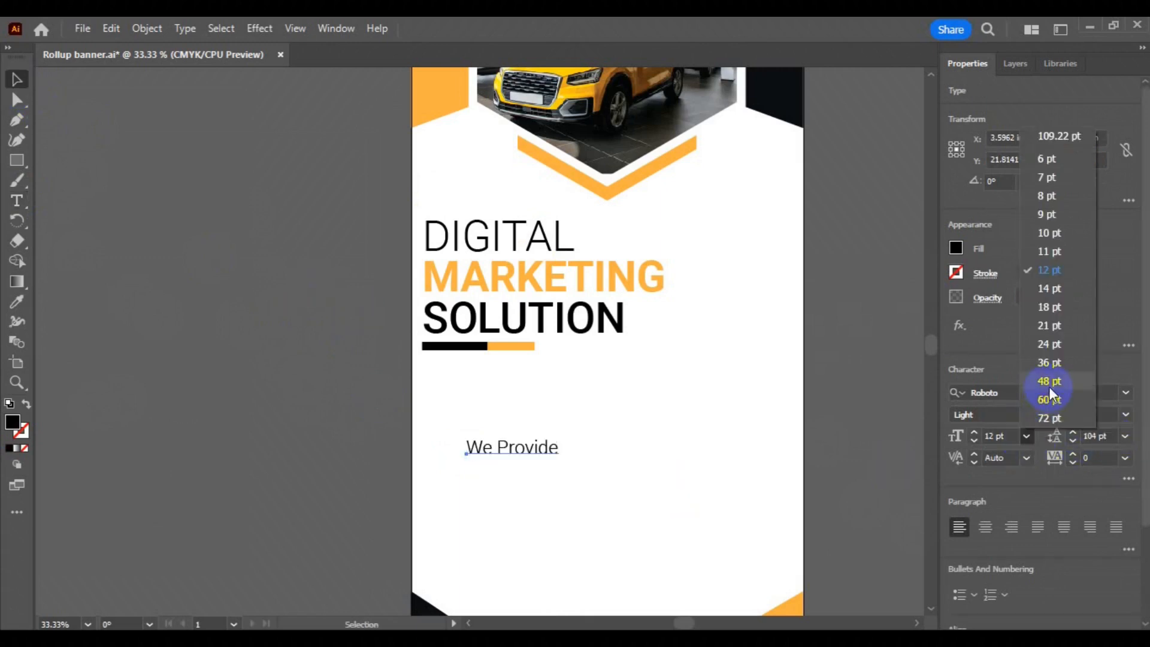
click(1049, 386)
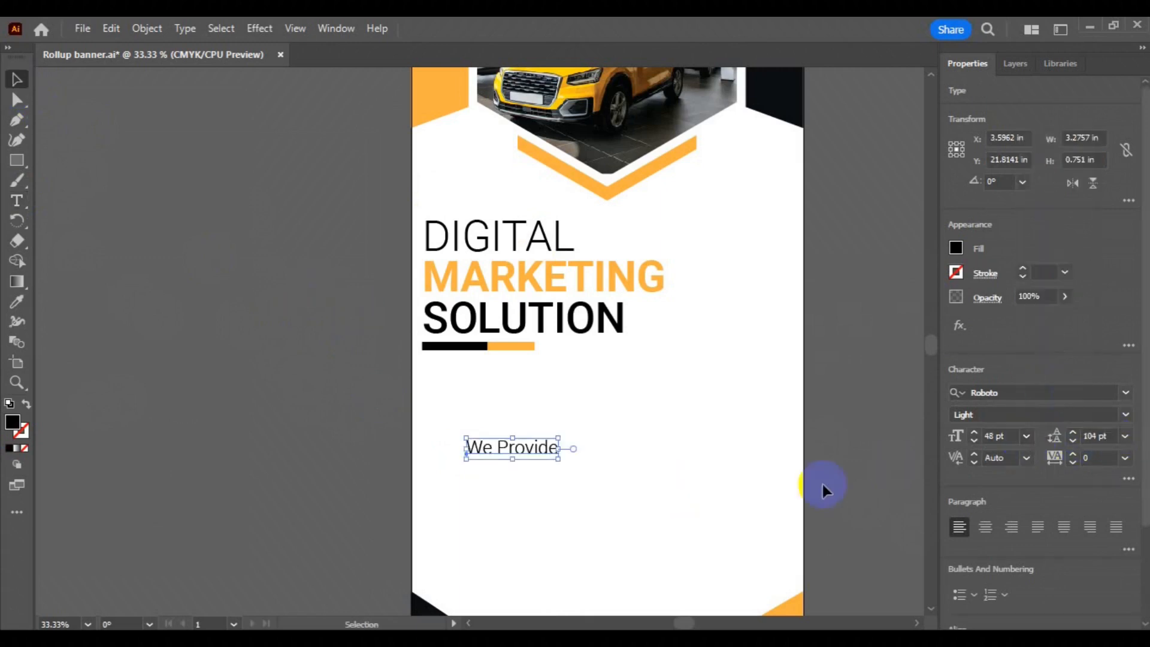
click(1087, 415)
click(1013, 303)
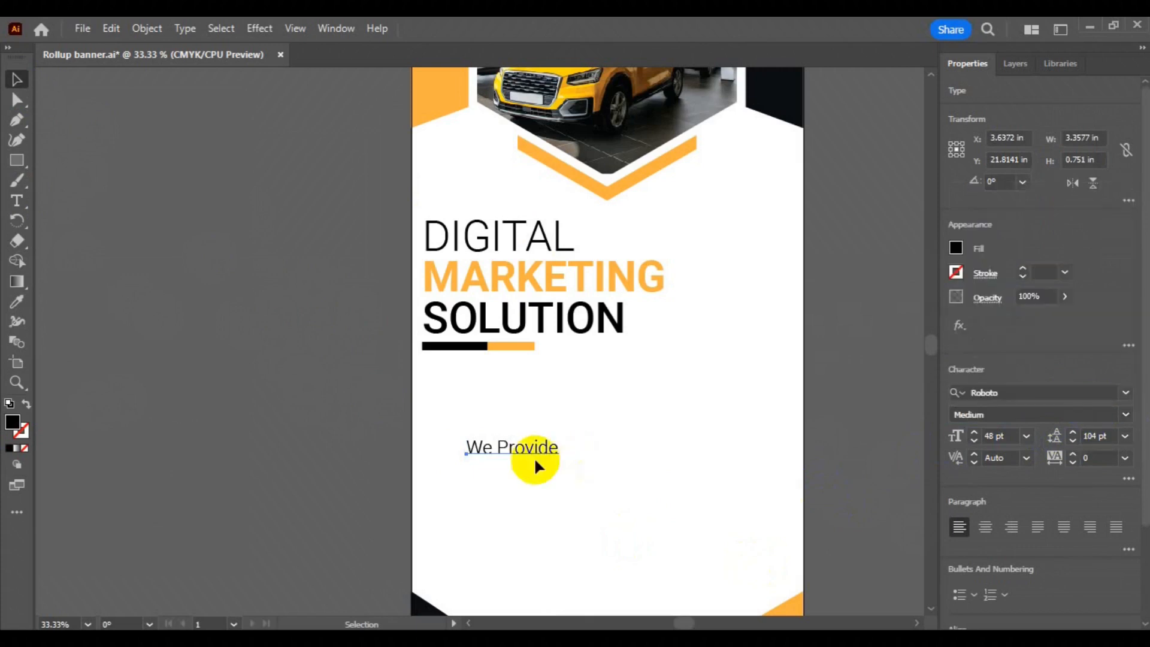
- Move "We Provide" directly above DIGITAL and left-align it with the heading group
drag(498, 454, 461, 216)
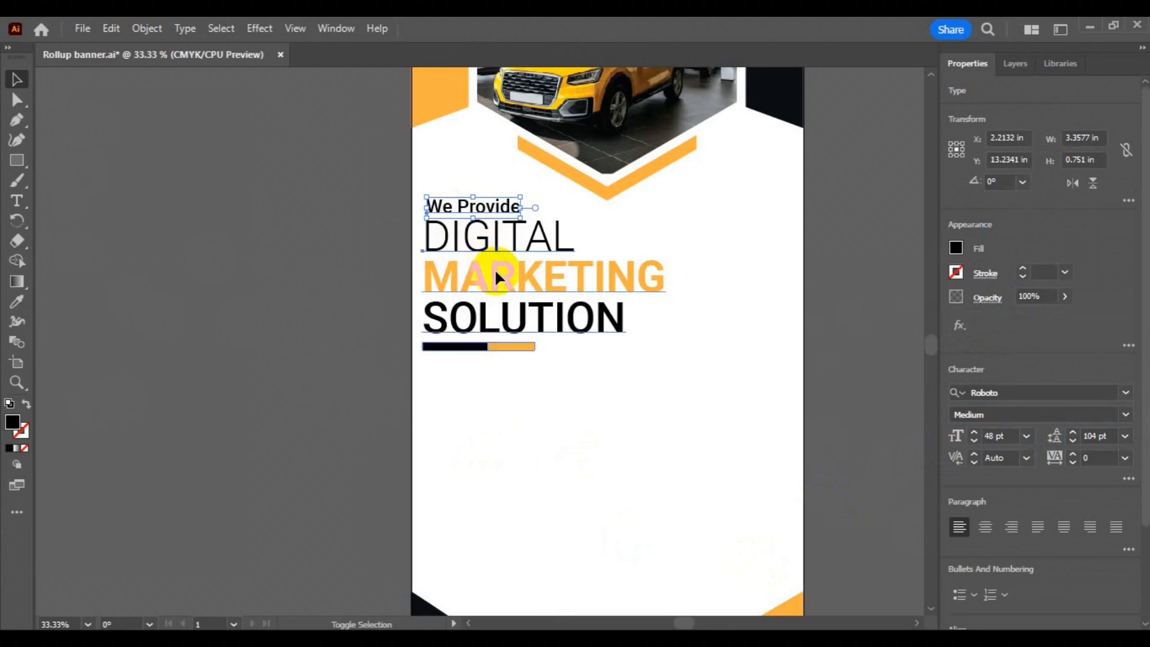
shift+click(494, 268)
click(992, 400)
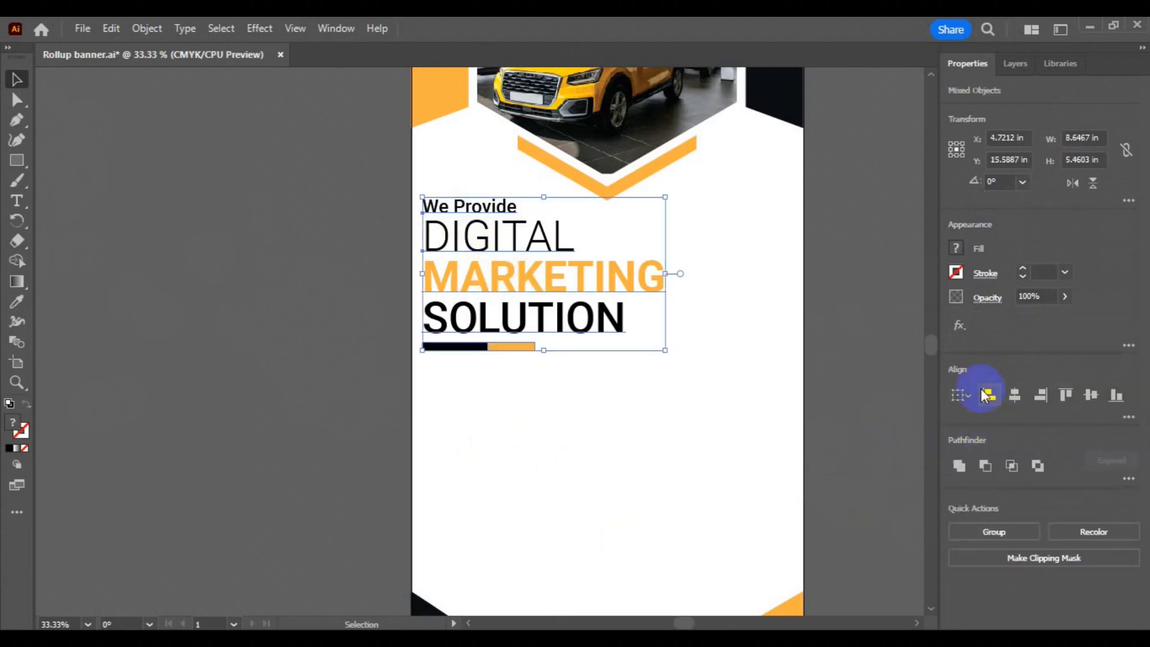
click(782, 473)
key(ctrl+minus)
click(549, 435)
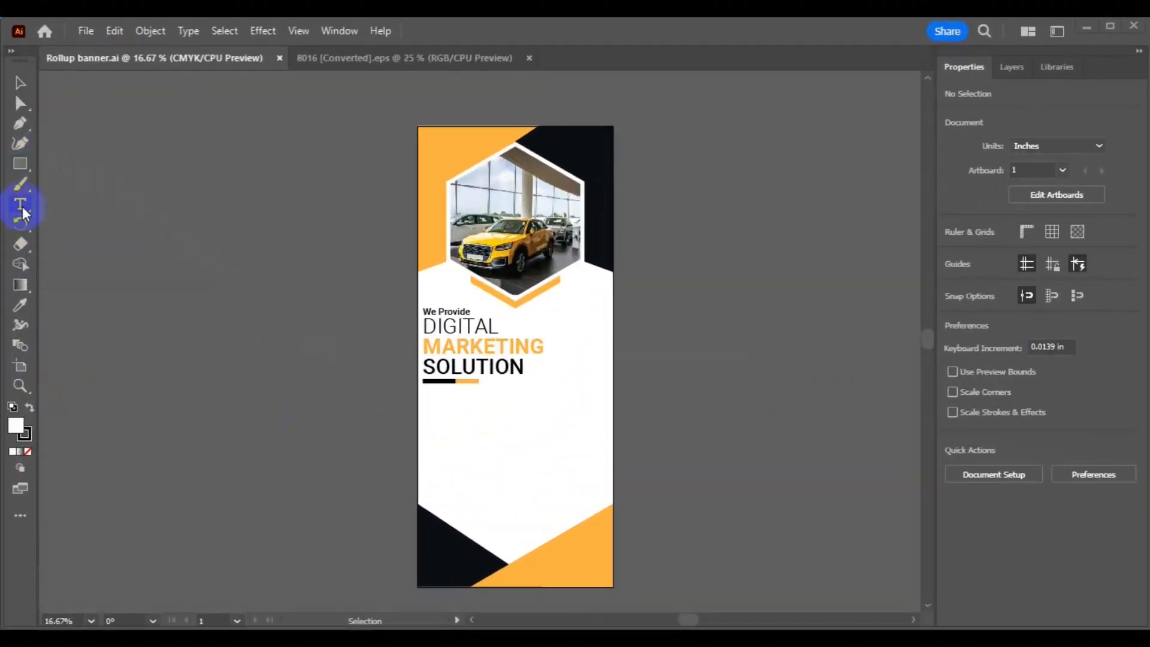
- Add the text "What We Do?" in the blank area below the heading, set in Roboto Medium at 48 pt
click(22, 211)
click(451, 423)
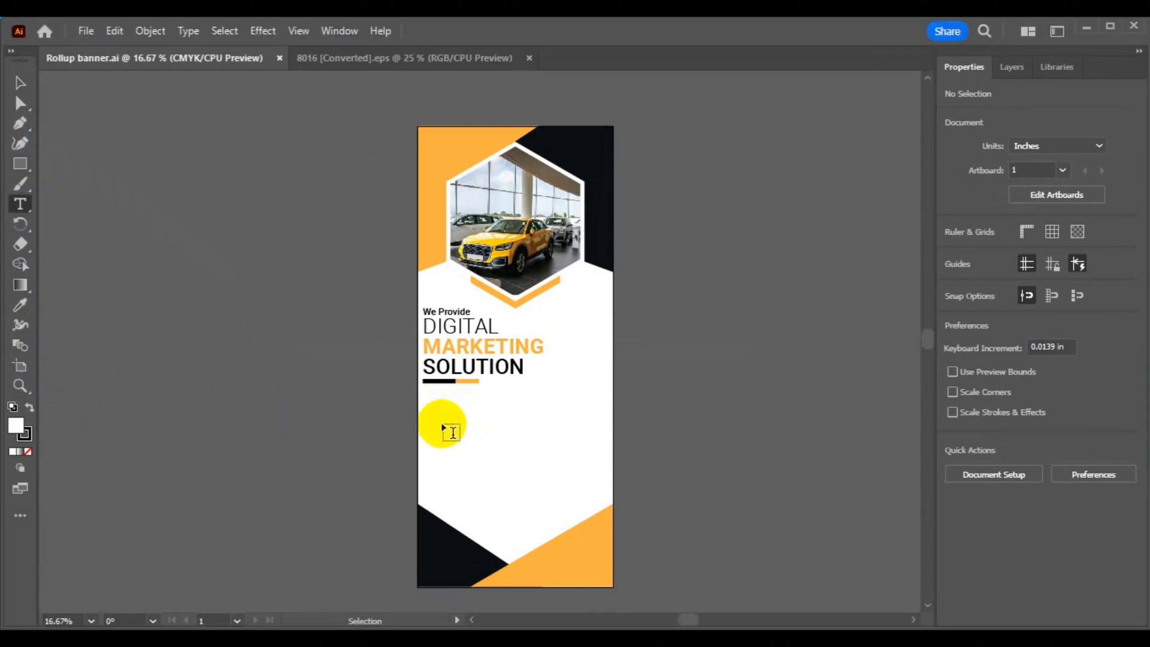
click(995, 396)
text(roboto)
click(983, 503)
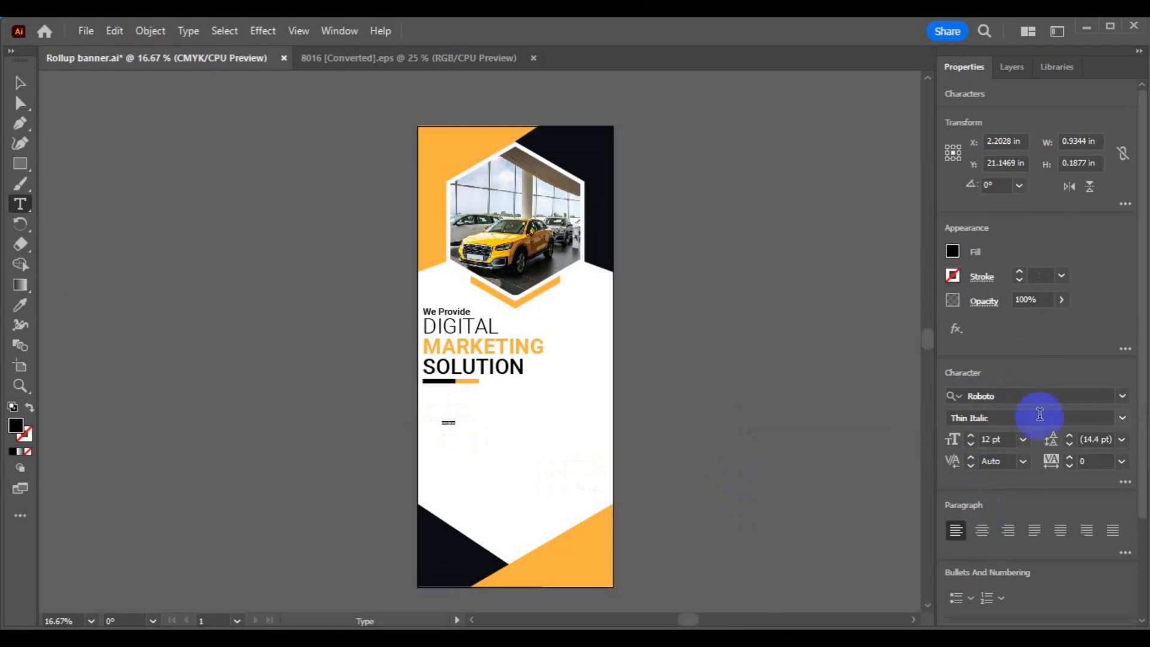
click(1124, 418)
click(1014, 304)
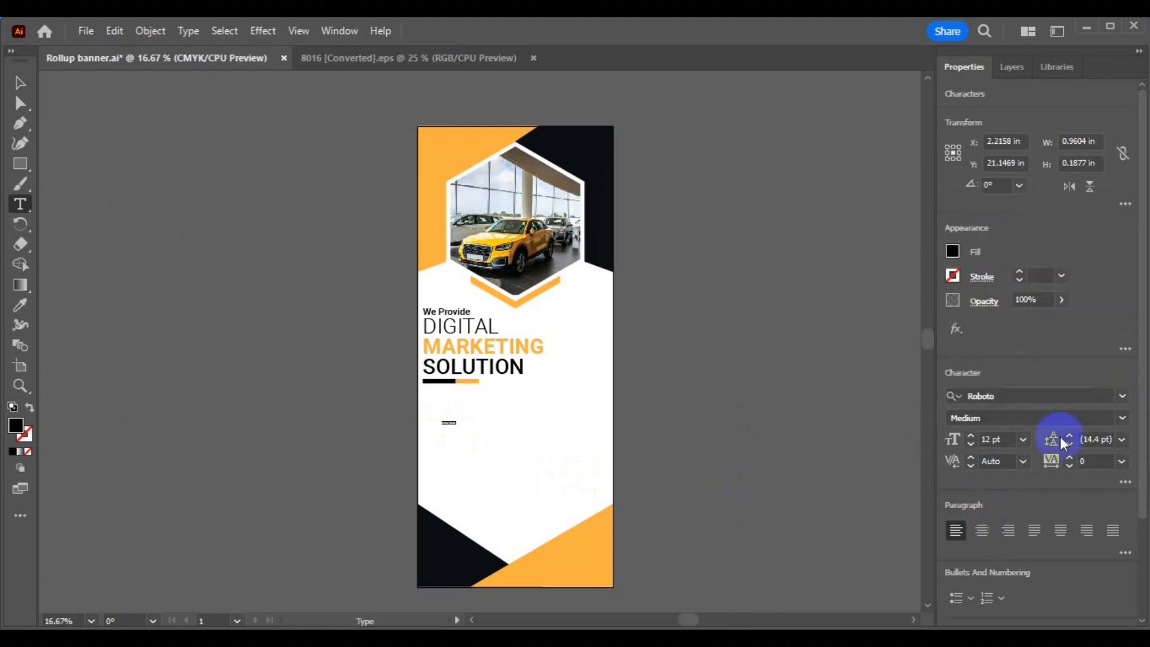
click(1023, 440)
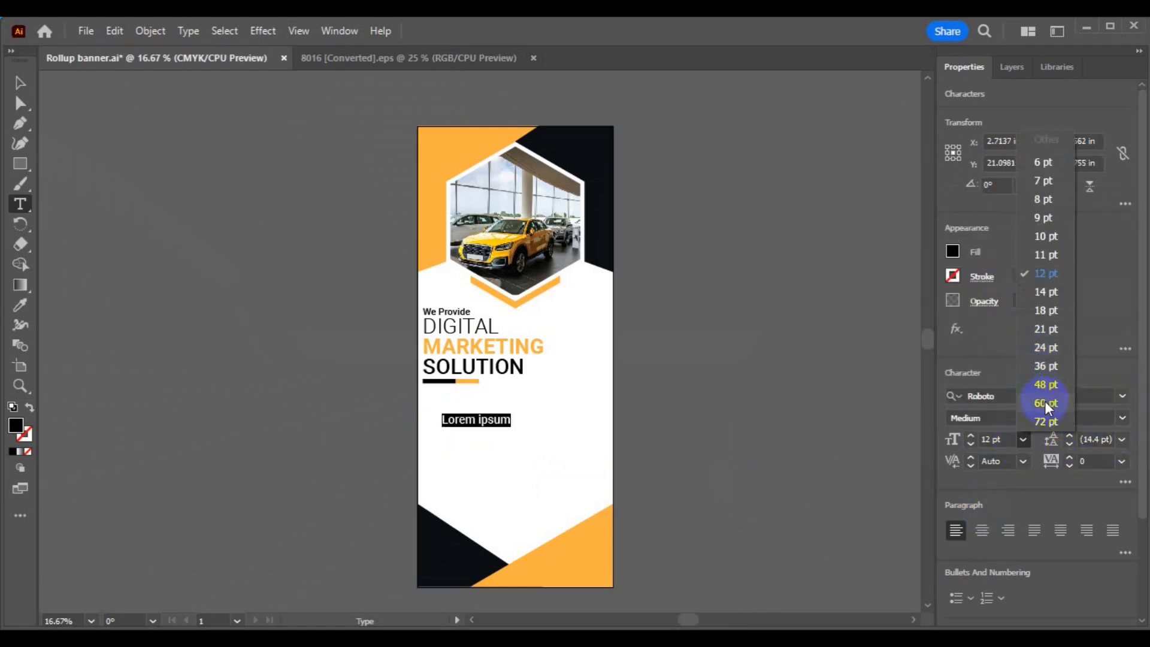
click(1046, 388)
click(1121, 440)
click(1099, 138)
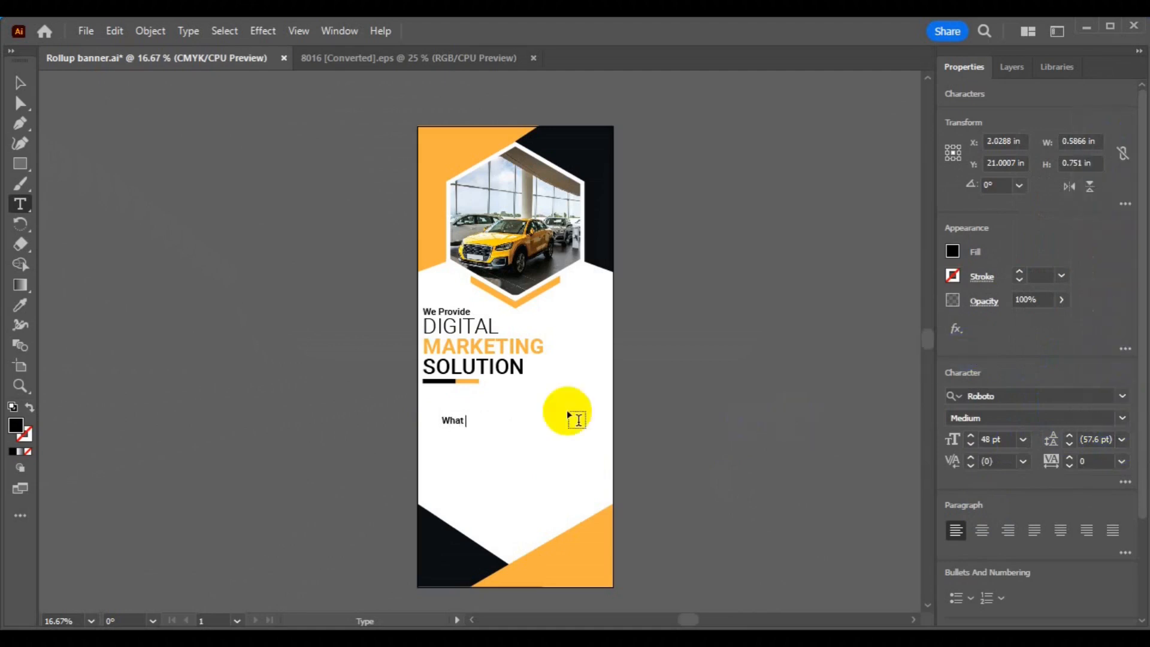
- Recolor the words "We Do?" with the orange sampled from the banner's upper orange shape
click(466, 421)
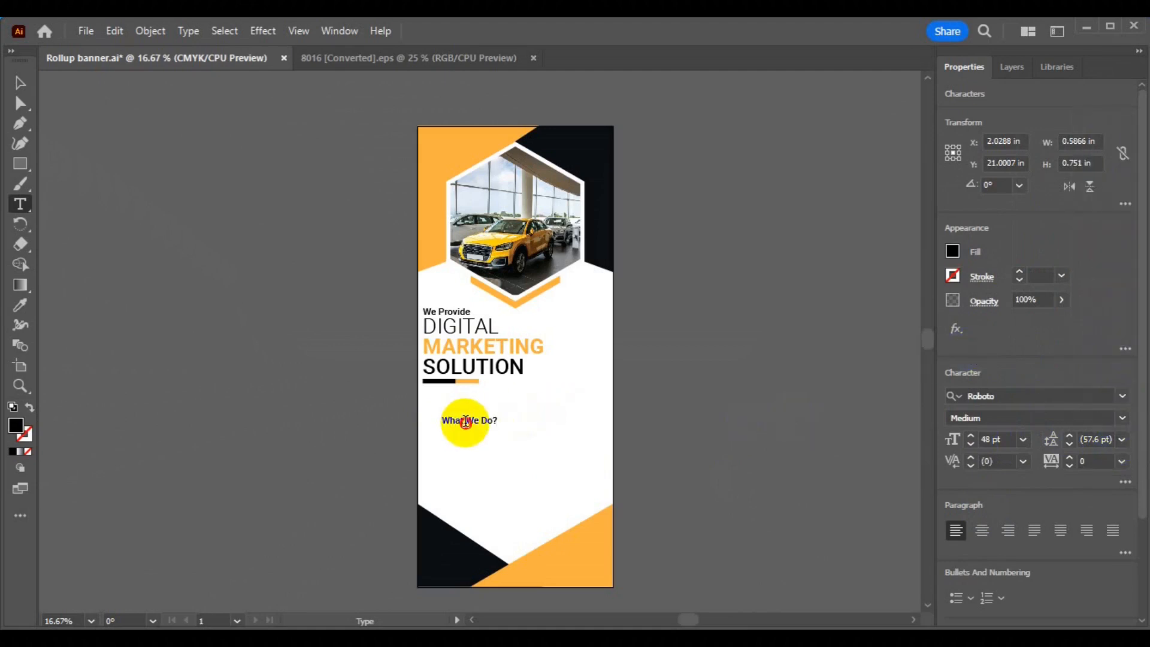
click(19, 305)
click(431, 180)
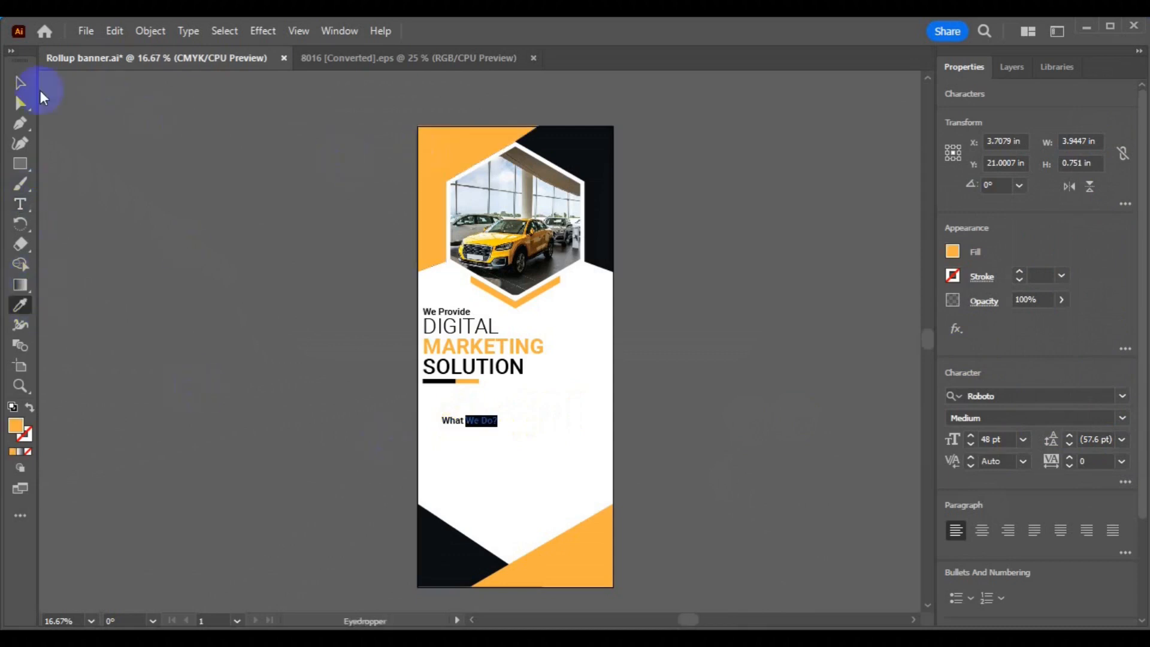
- Scale "What We Do?" up to about 56.42 pt and place it a little below the black and orange bar
click(19, 84)
click(496, 431)
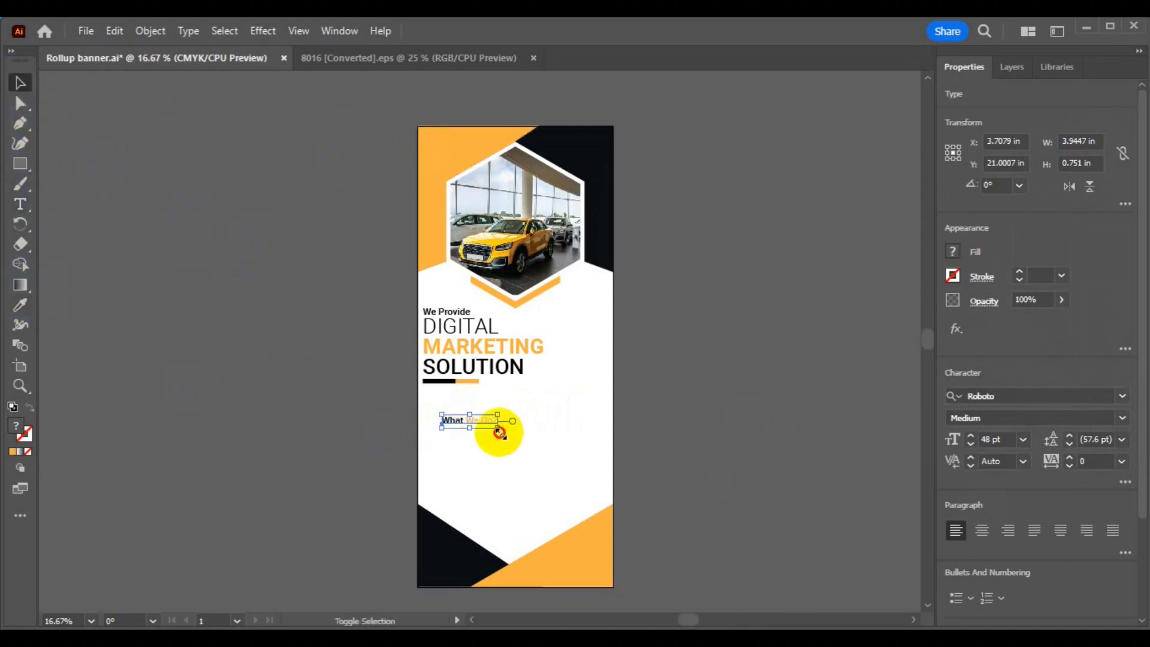
drag(521, 444, 456, 405)
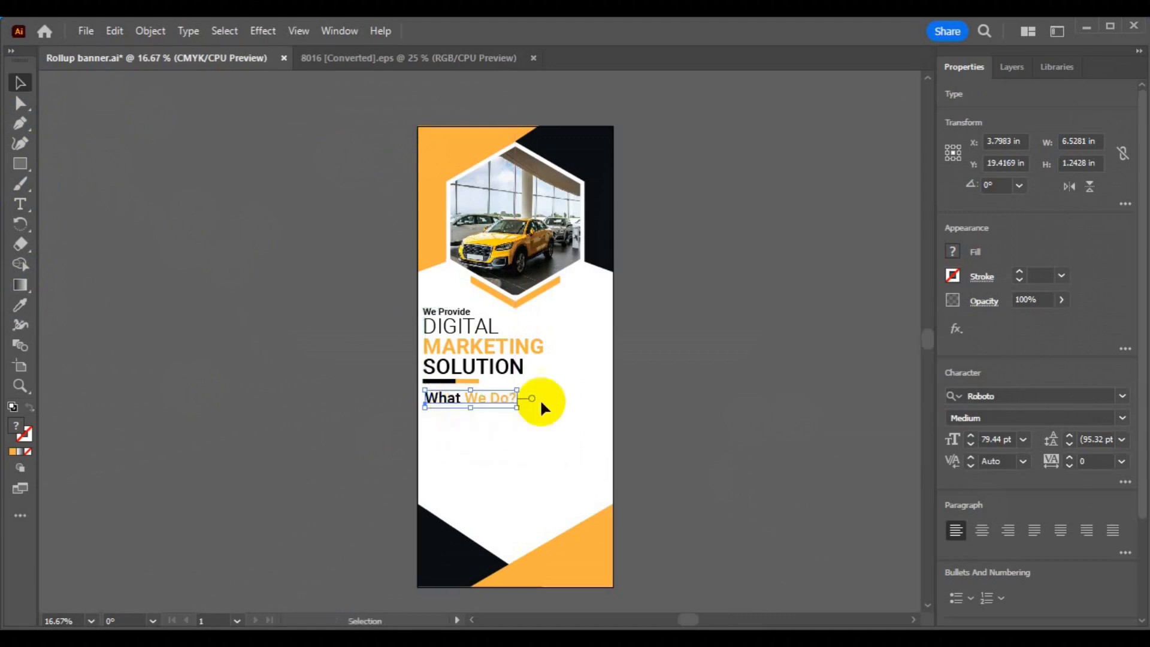
mouse_move(533, 400)
mouse_down()
mouse_move(526, 385)
mouse_move(510, 395)
mouse_up()
key(ctrl+=)
drag(457, 347, 448, 354)
click(455, 316)
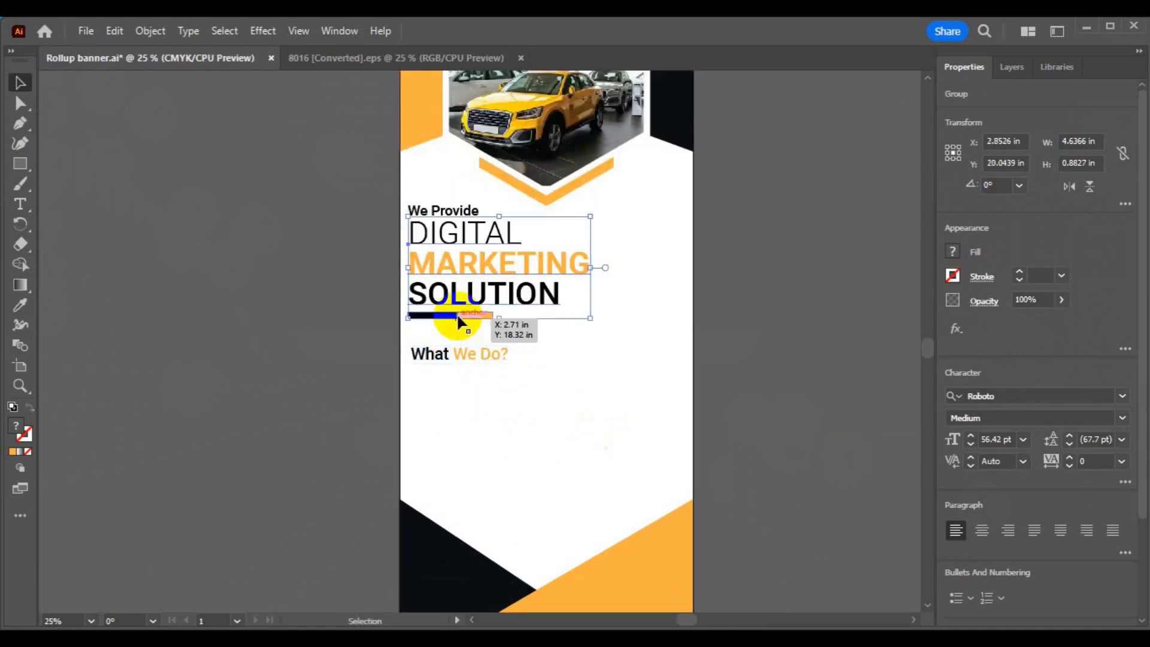
click(450, 355)
click(312, 357)
- Add a placeholder paragraph box about 12.6 by 1.68 in below "What We Do?", set in Roboto Medium at 36 pt
click(20, 207)
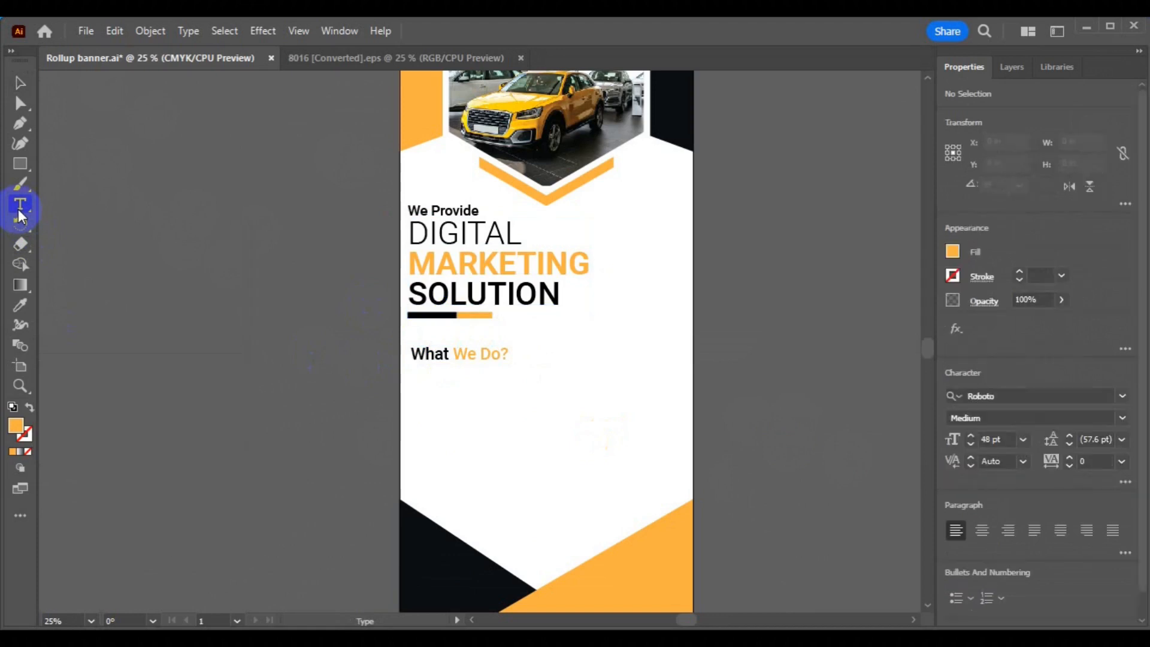
drag(415, 374, 681, 407)
click(1123, 398)
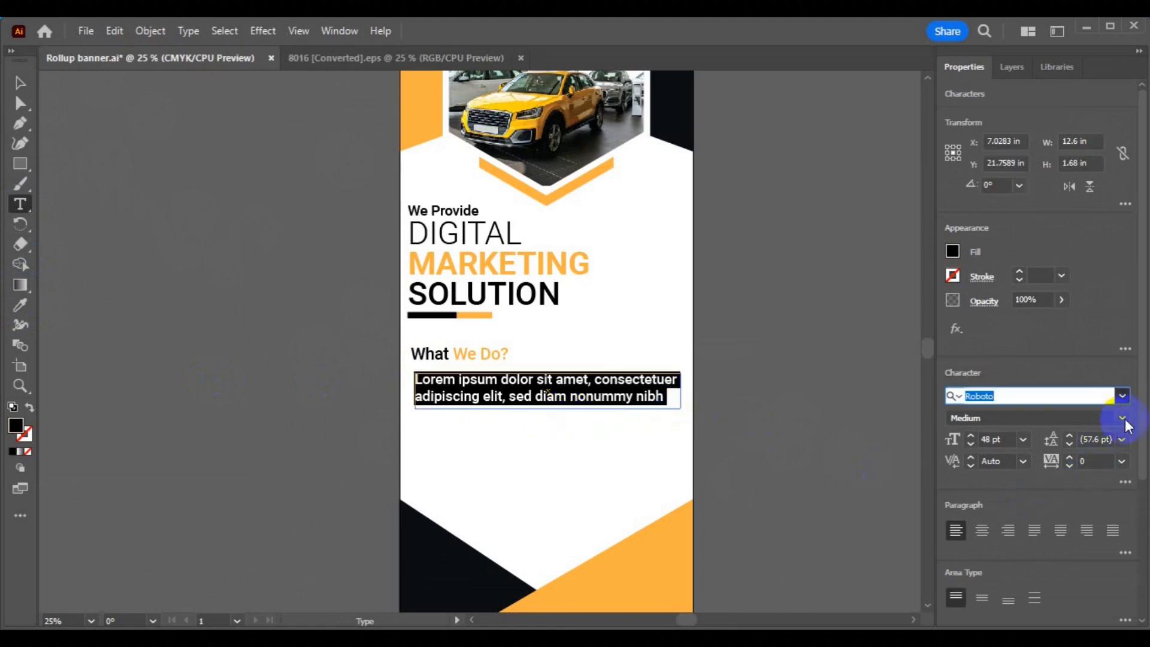
click(1023, 439)
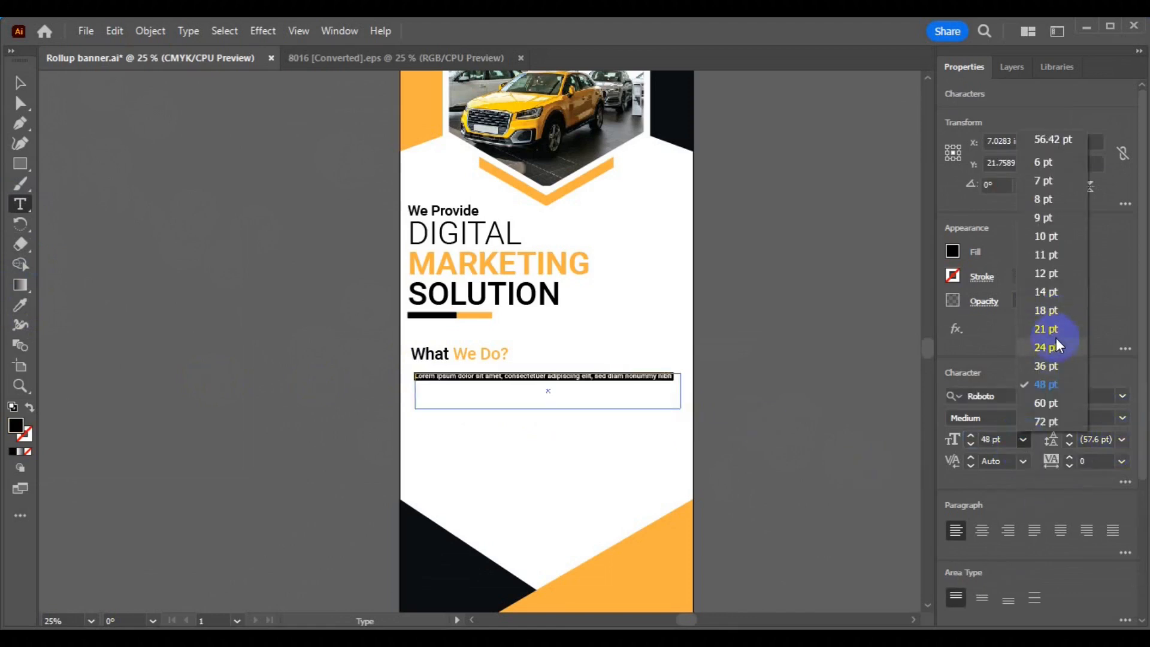
click(1047, 365)
click(19, 84)
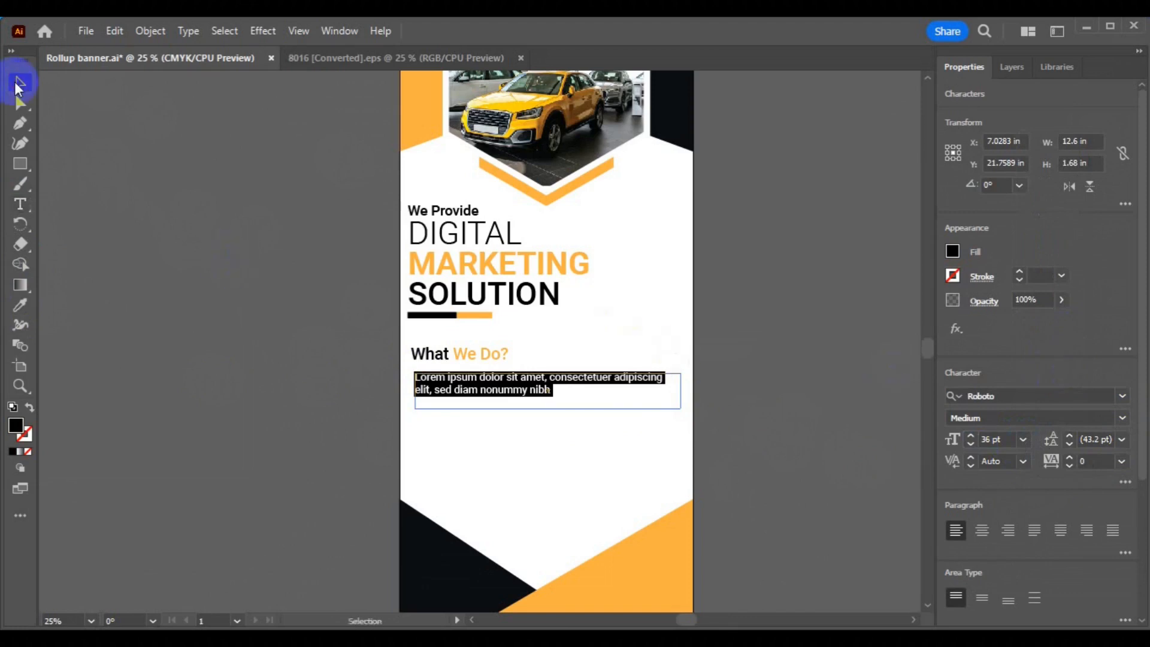
- Left-align the placeholder paragraph with "What We Do?" and move it up directly beneath that subheading
shift+click(480, 354)
scroll(1141, 395, down, 5)
click(986, 472)
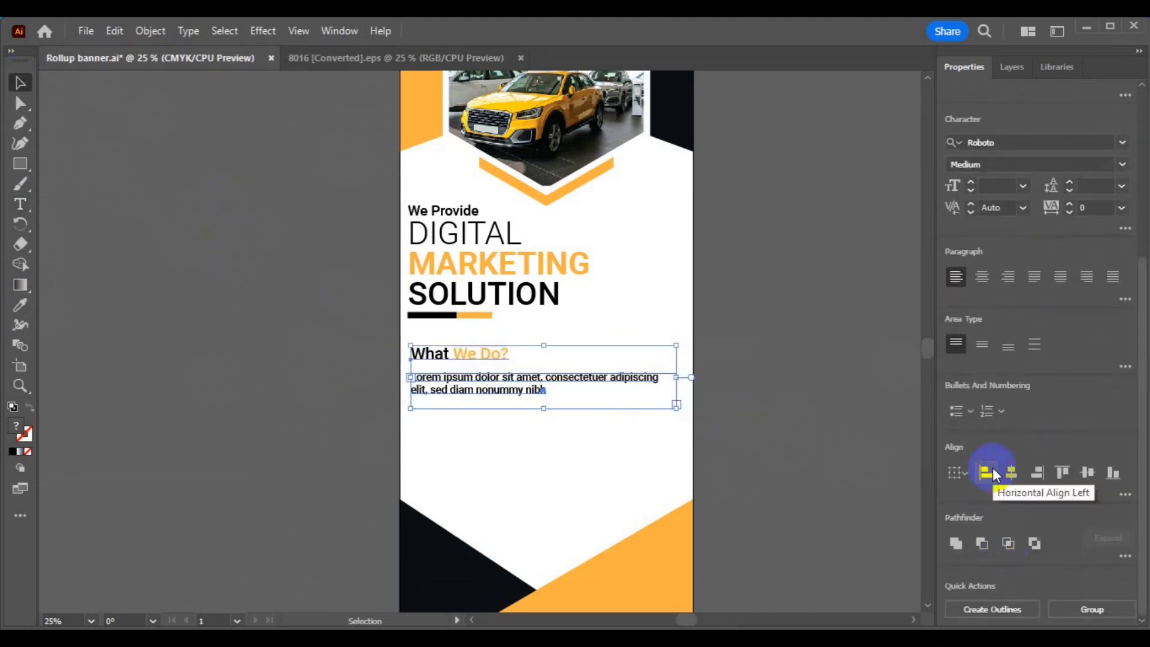
click(503, 393)
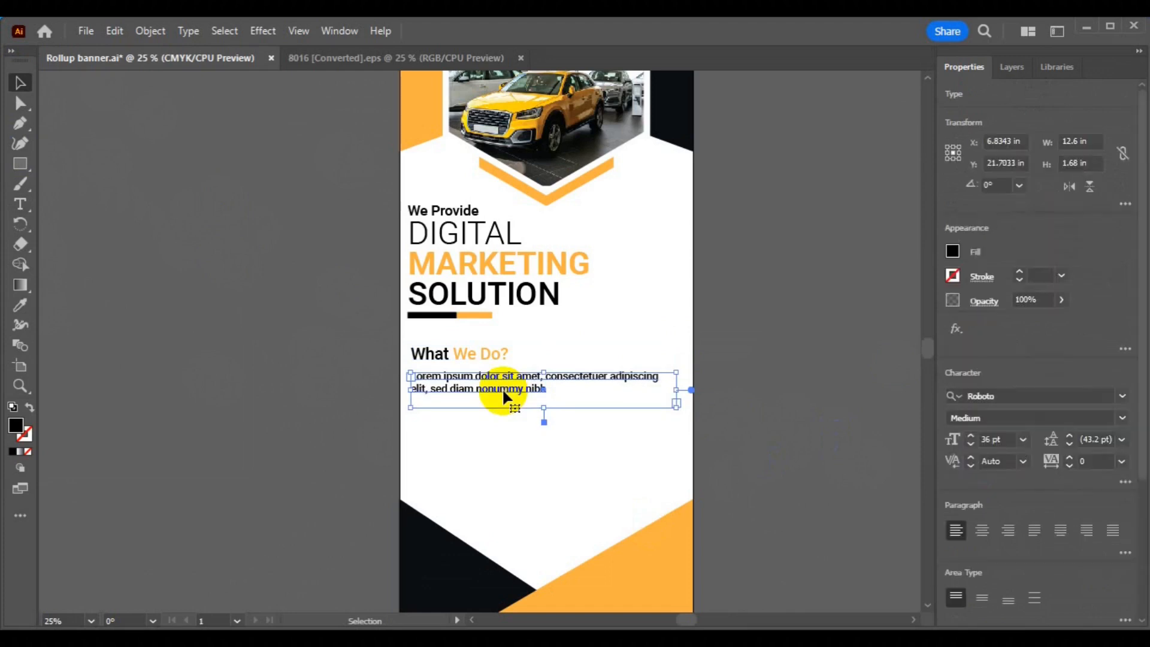
drag(503, 393, 502, 380)
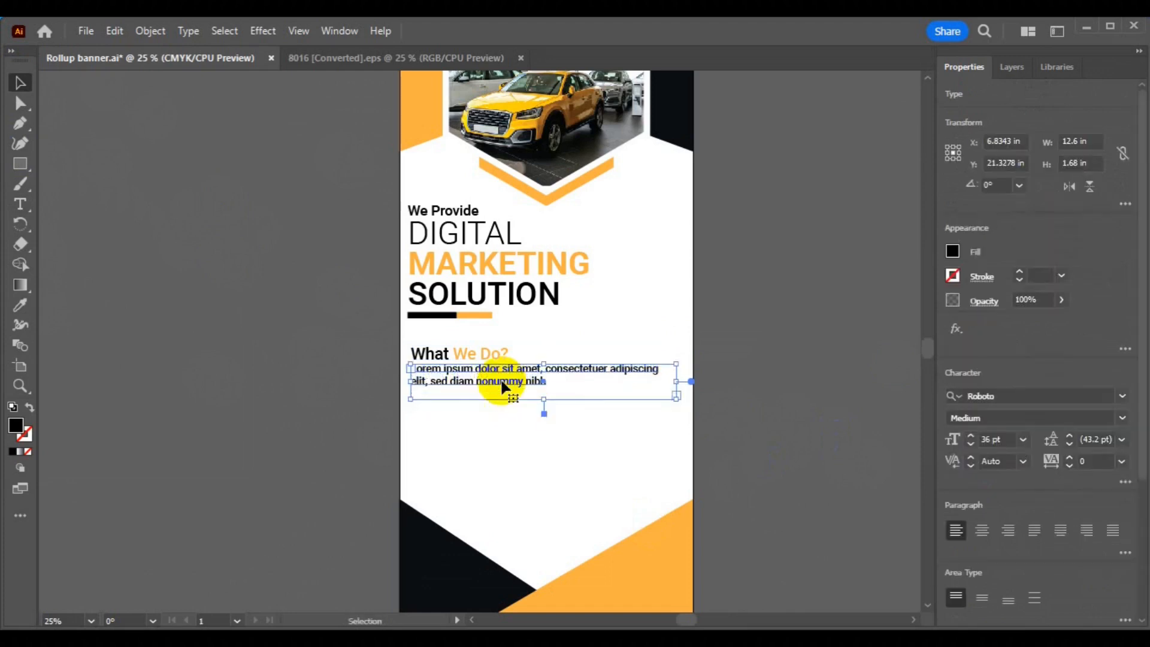
drag(1138, 440, 1140, 547)
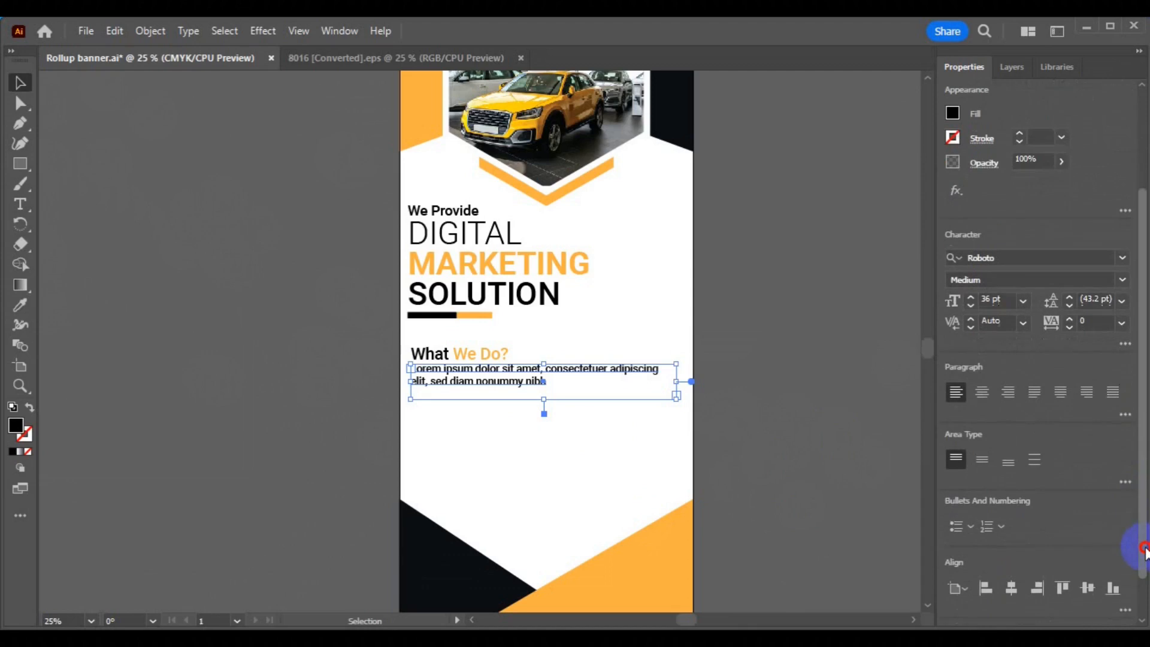
shift+click(497, 356)
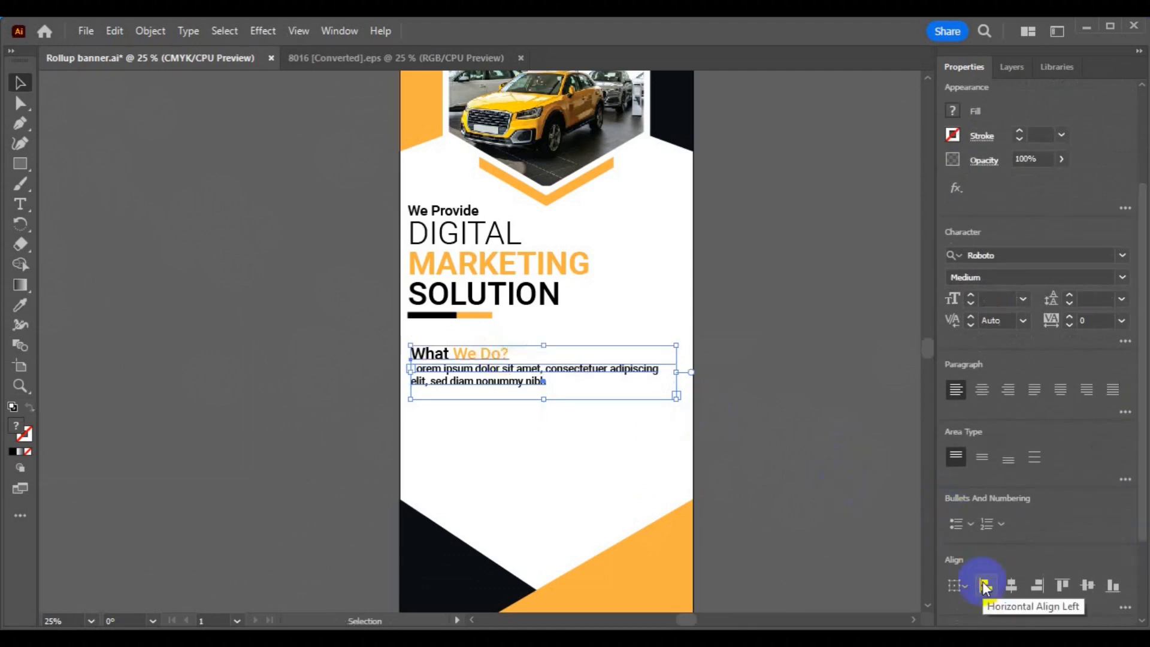
click(754, 406)
- Add the text "Development" at 36 pt in the blank area above the bottom black shape
click(20, 203)
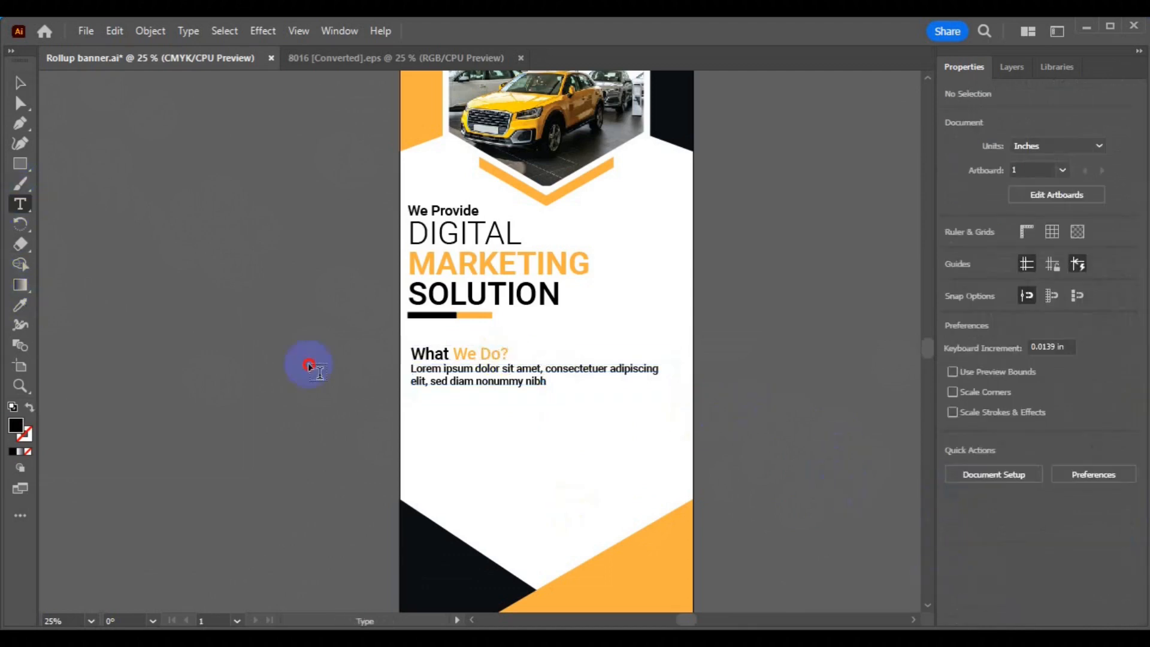
click(420, 446)
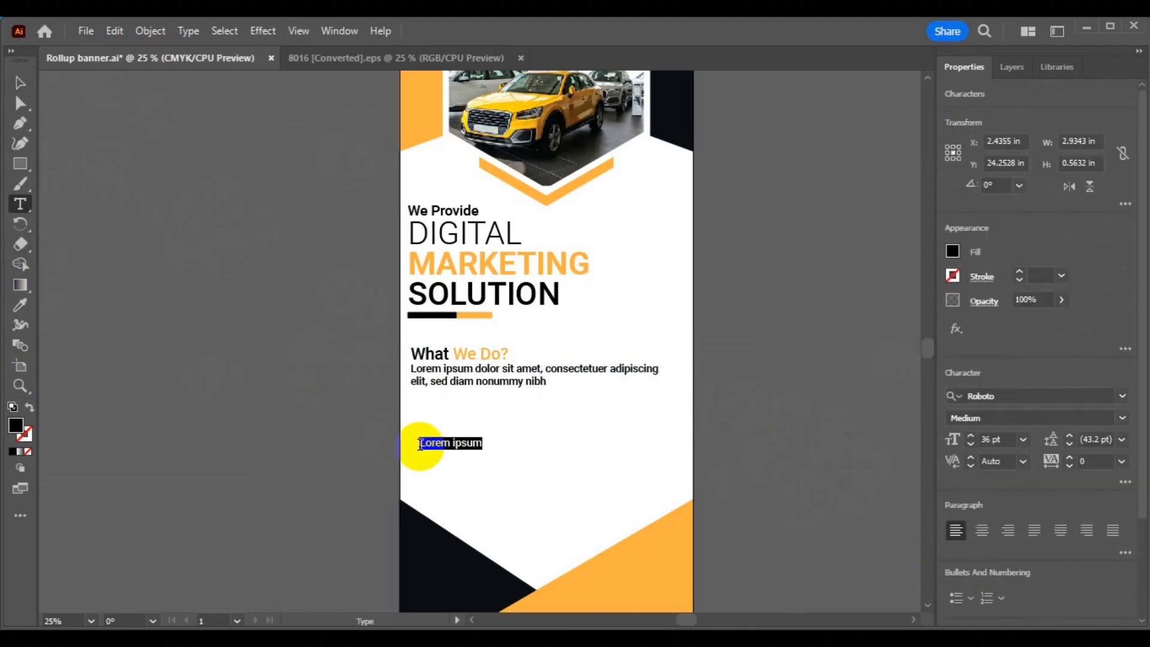
text(Development)
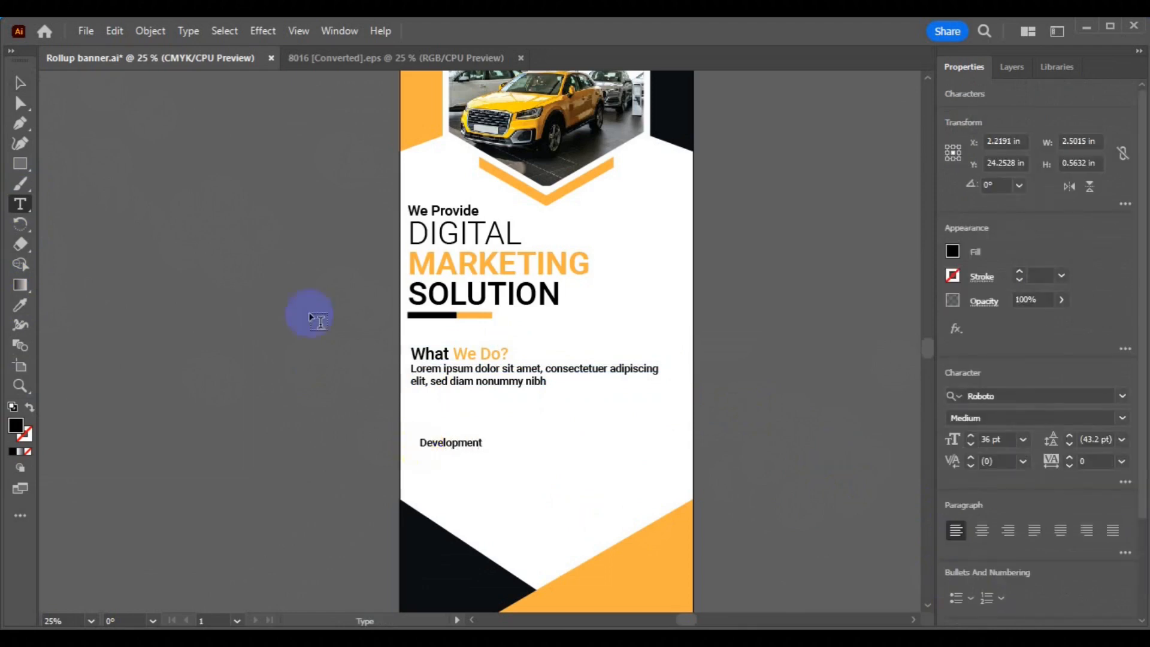
click(20, 83)
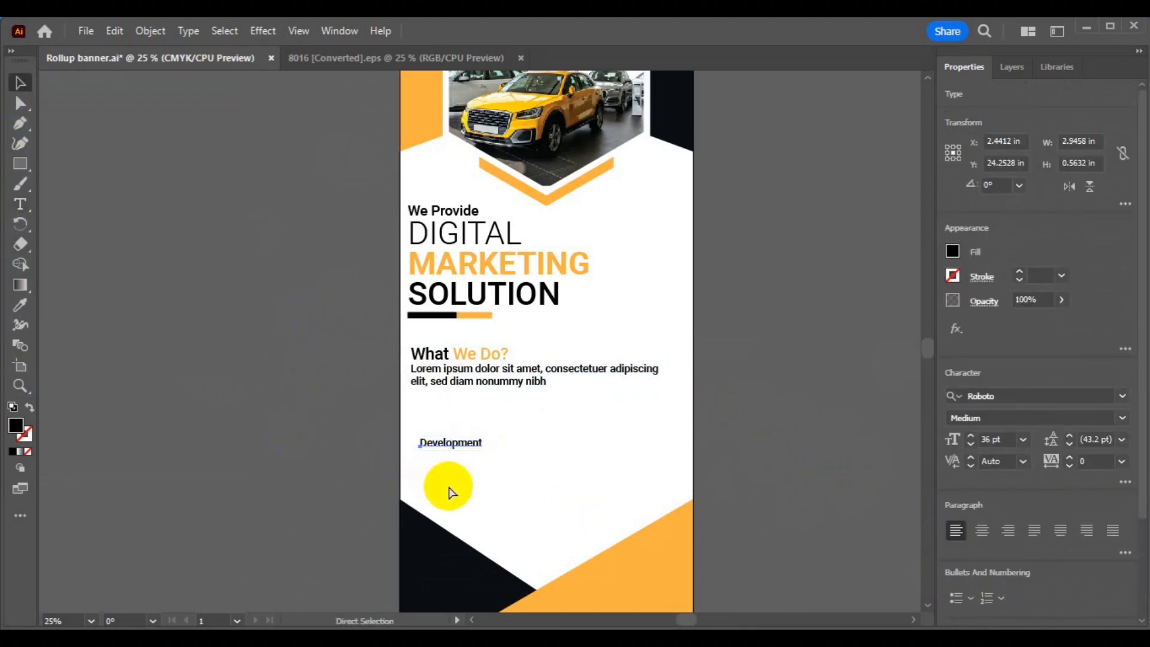
- Add a placeholder text box about 3 by 1.98 in directly under "Development" and set its font size to 24 pt
key(ctrl+plus)
click(23, 212)
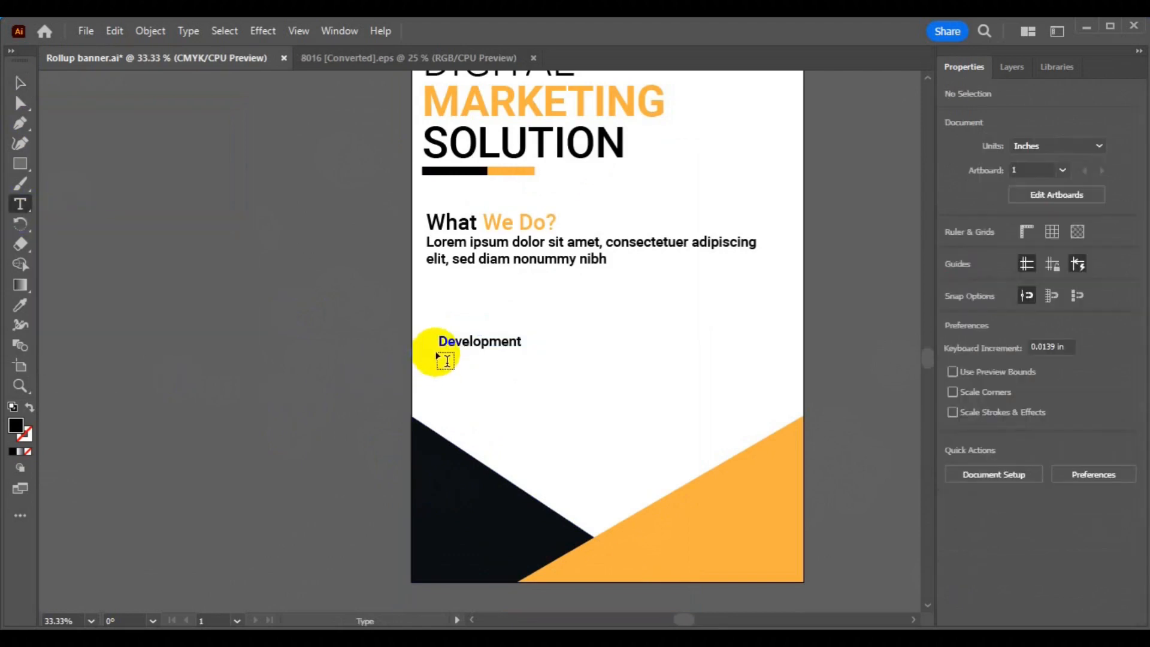
drag(437, 352, 521, 408)
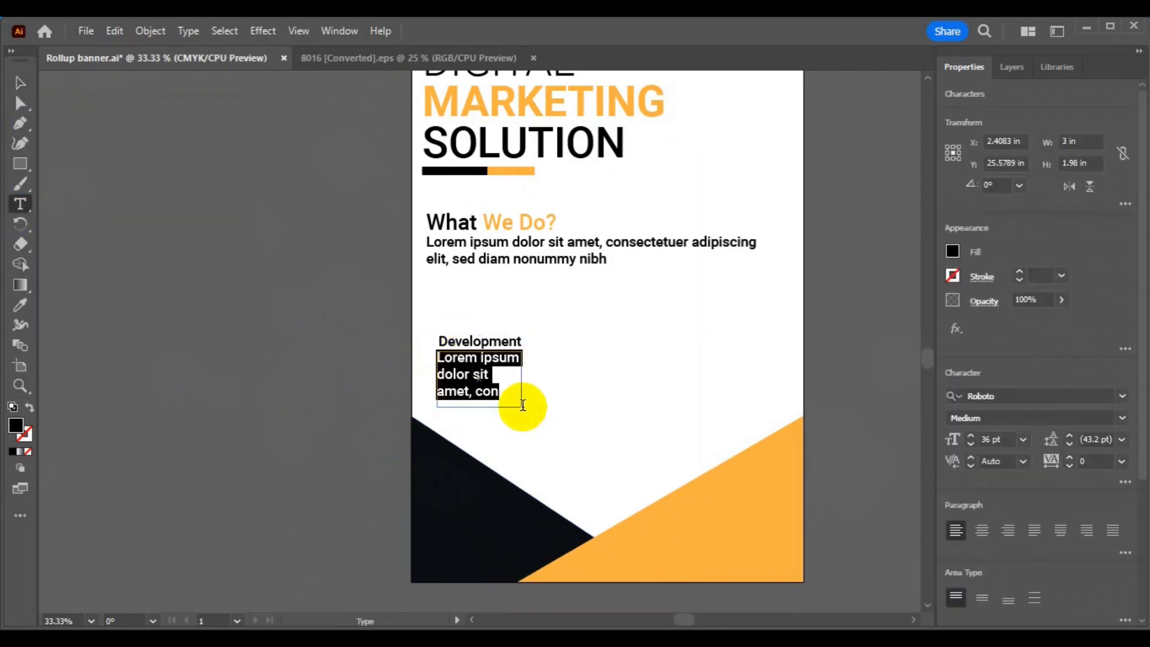
click(1023, 443)
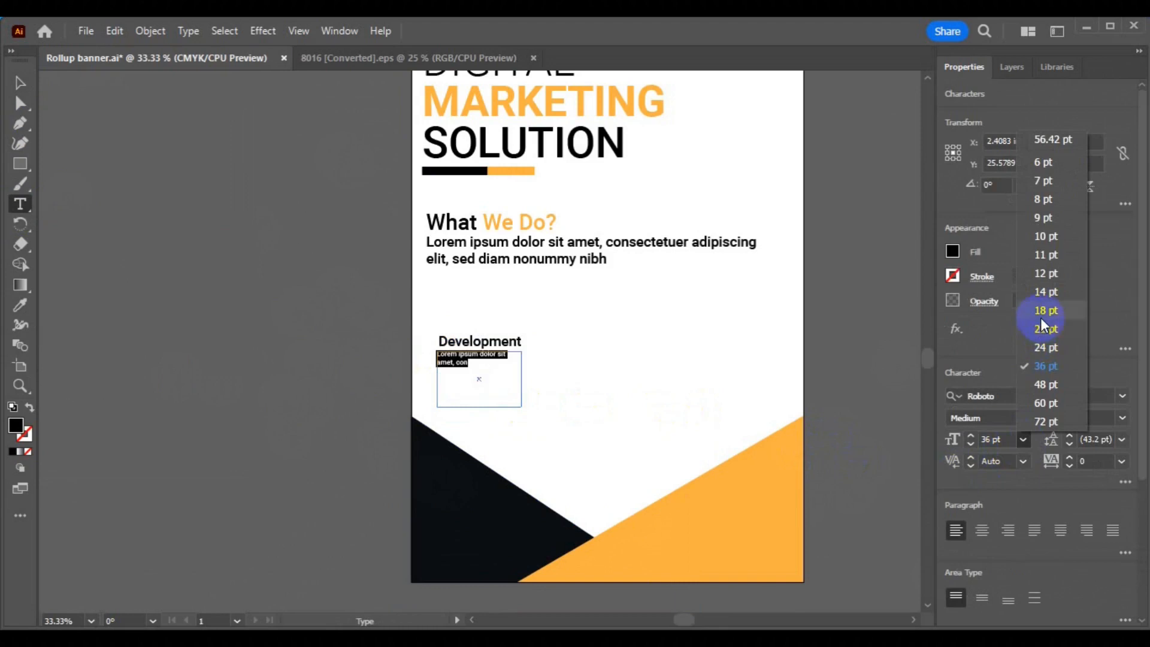
click(1050, 345)
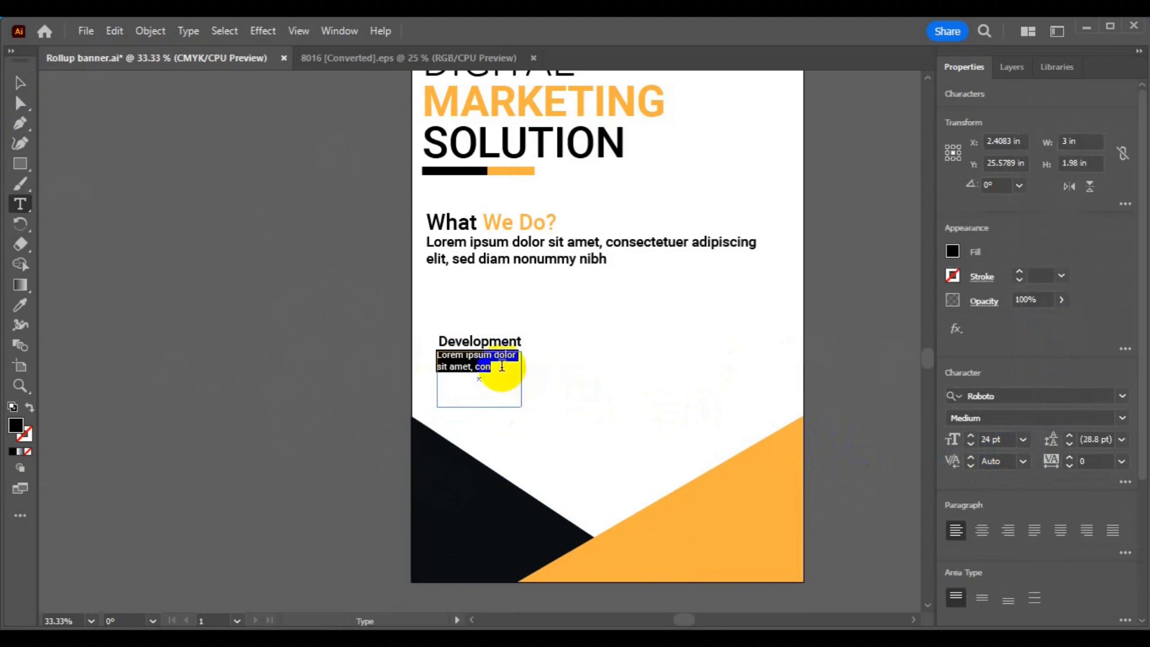
- Append "Lorem ipsum dolor sit amet, consectetur adipiscing elit." to the text under "Development" and justify all its lines
click(501, 366)
text(Lorem ipsum dolor sit amet, consectetur adipiscing elit.)
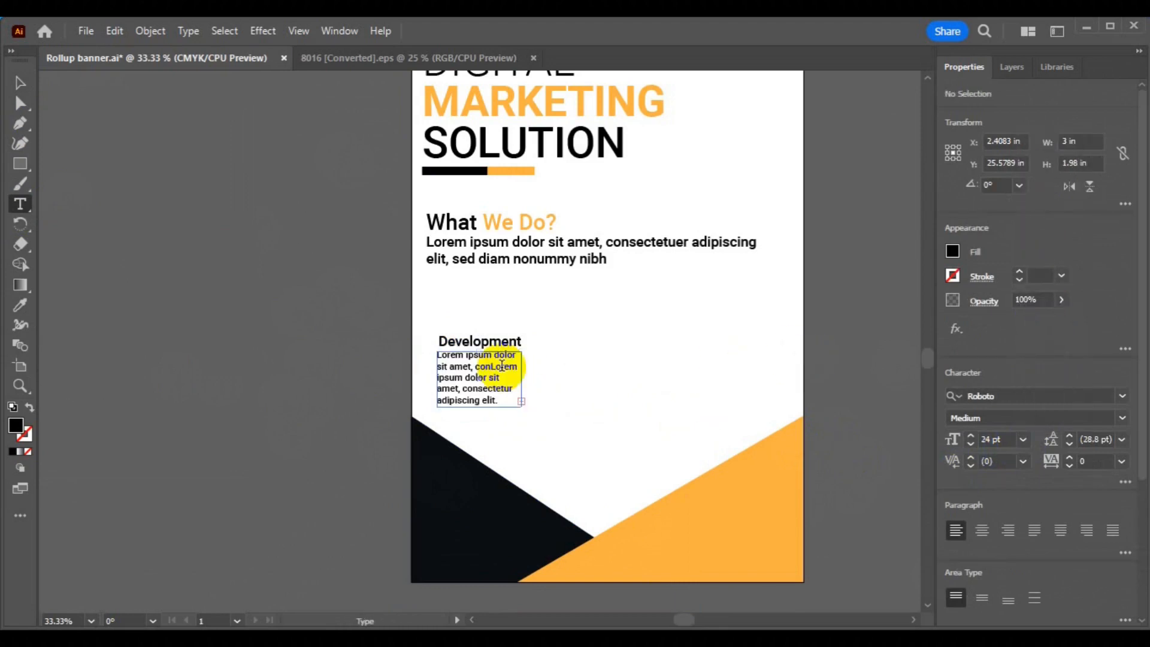
key(ctrl+a)
click(1058, 543)
click(1110, 529)
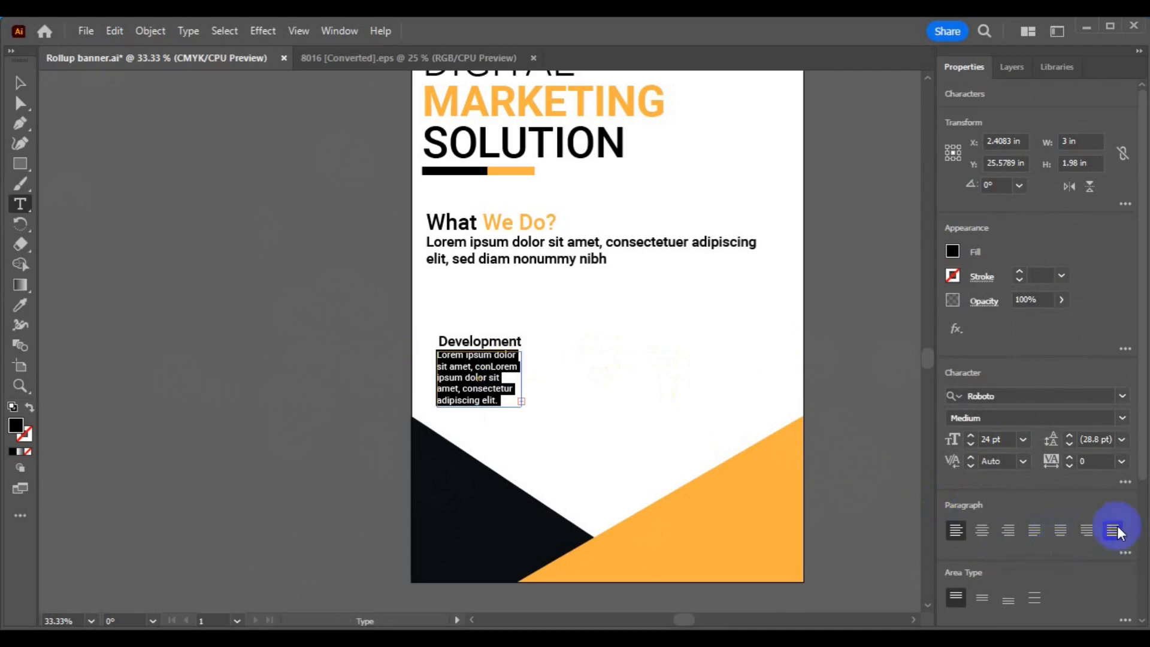
- Set the "Development" title to the Roboto Black font style
click(20, 84)
click(457, 339)
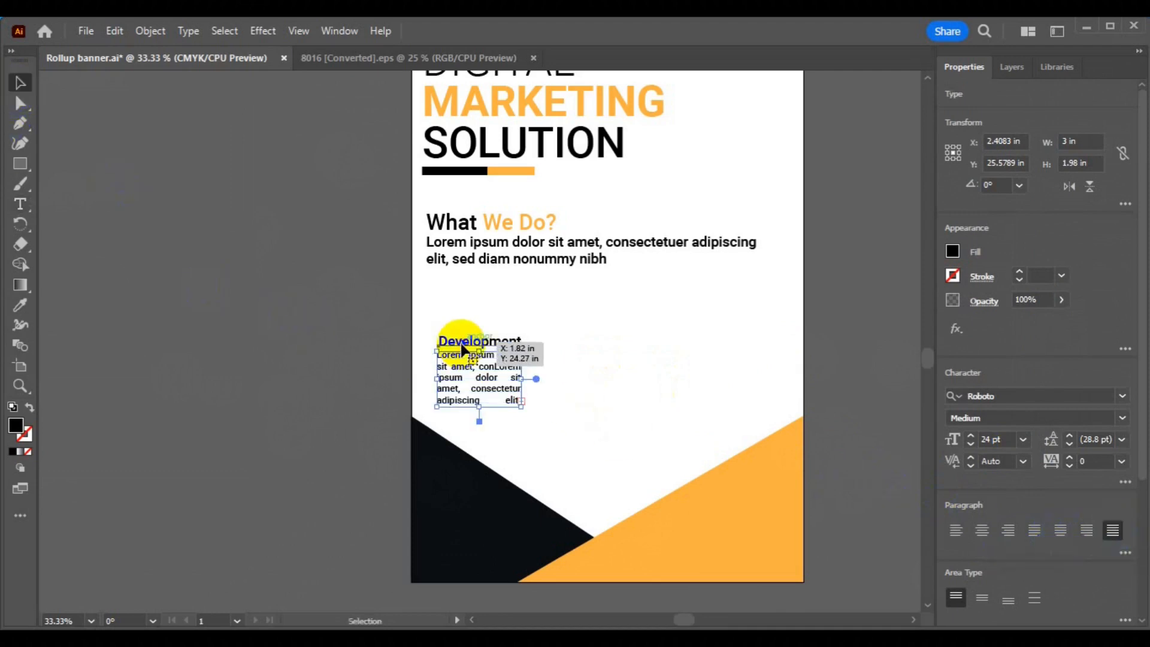
click(1124, 419)
click(1051, 383)
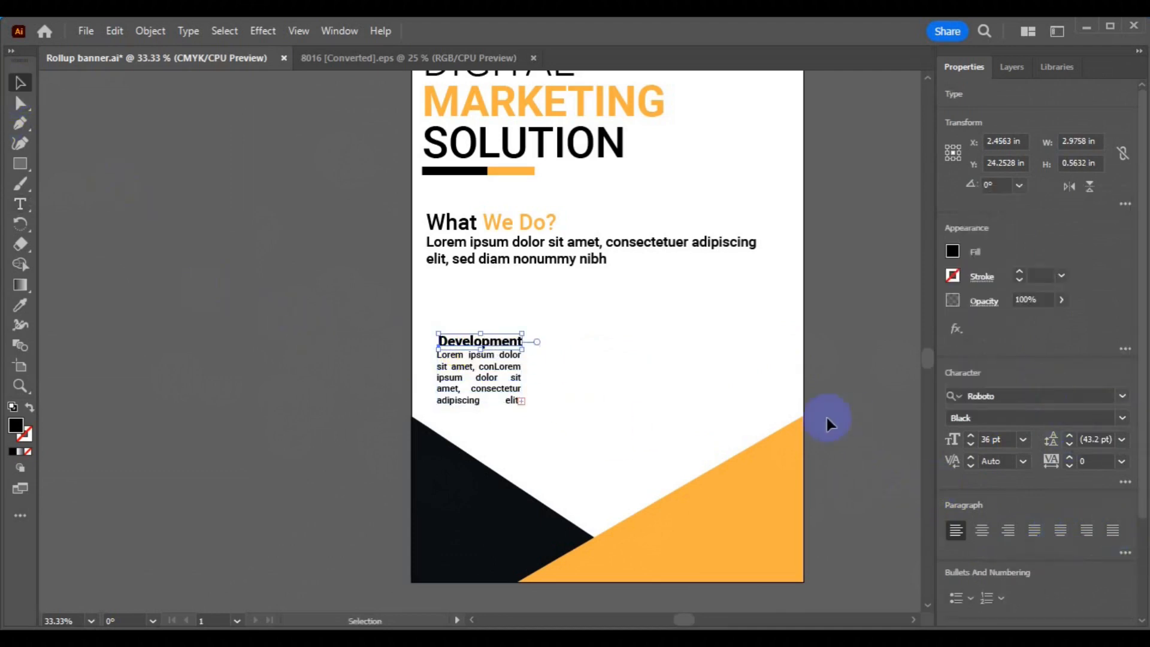
- Center-align the "Development" title and its paragraph horizontally with each other
shift+click(501, 387)
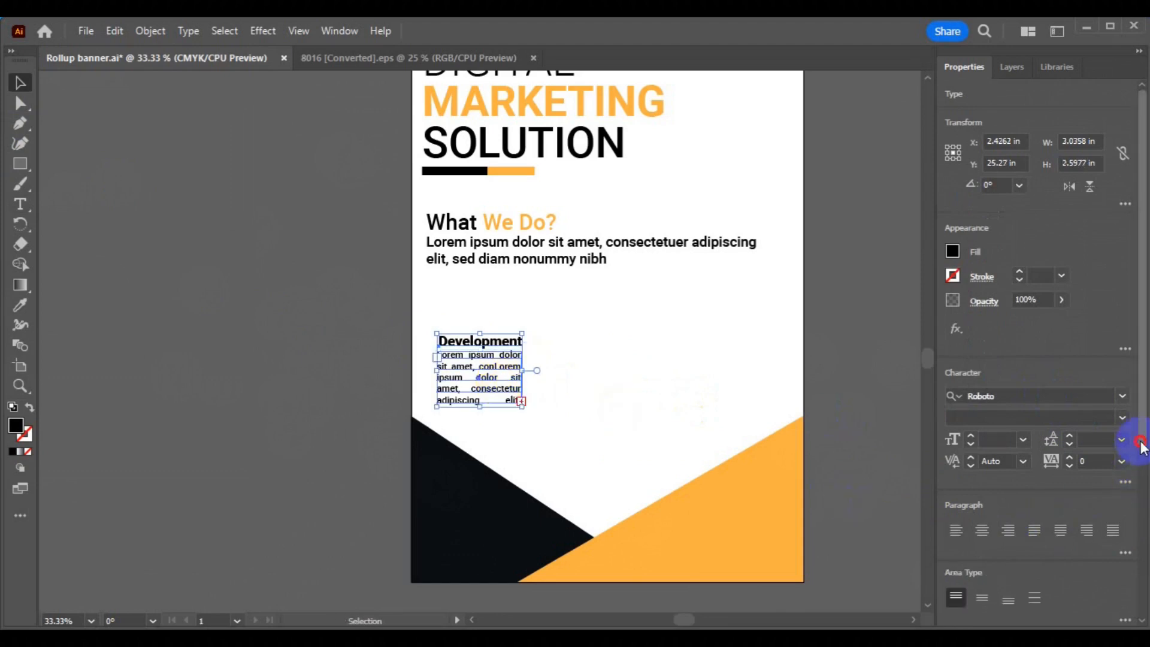
scroll(1137, 482, down, 5)
click(1010, 526)
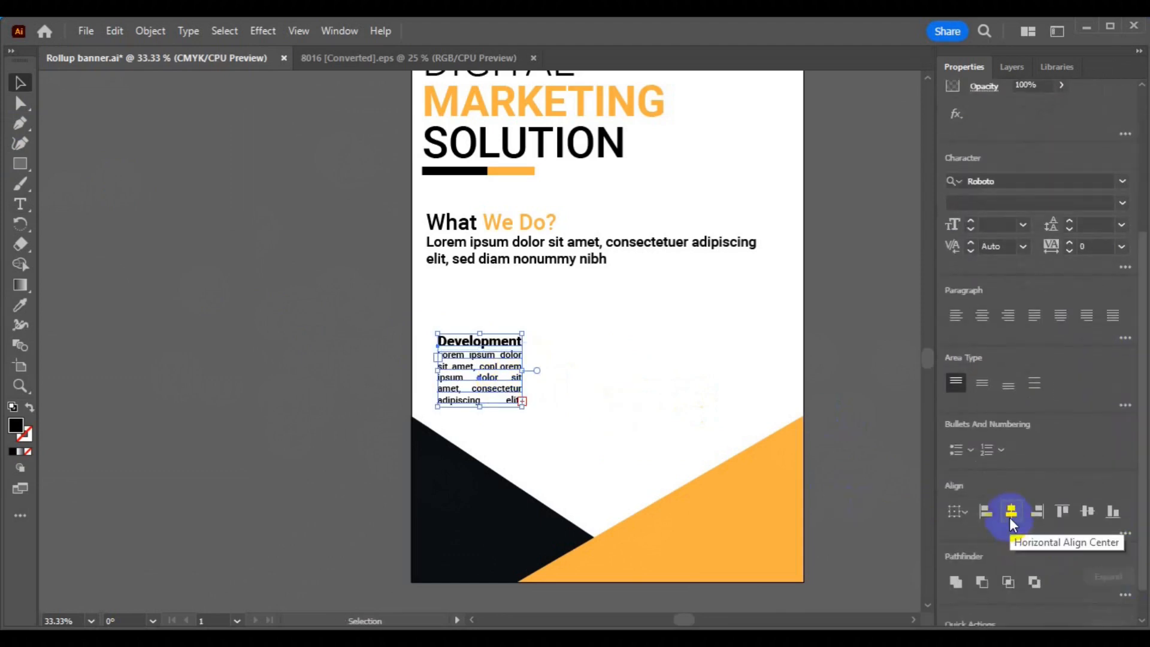
click(544, 390)
click(172, 181)
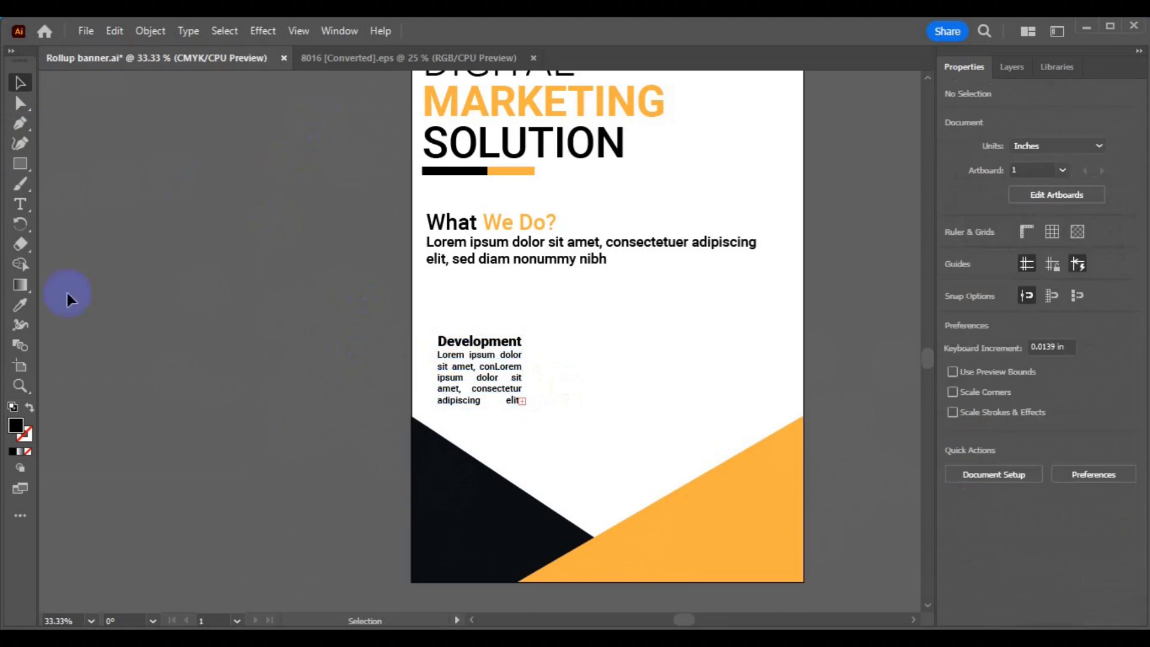
- Draw a black circle about 1.55 in across directly above the "Development" title with the Ellipse tool
drag(24, 167, 99, 187)
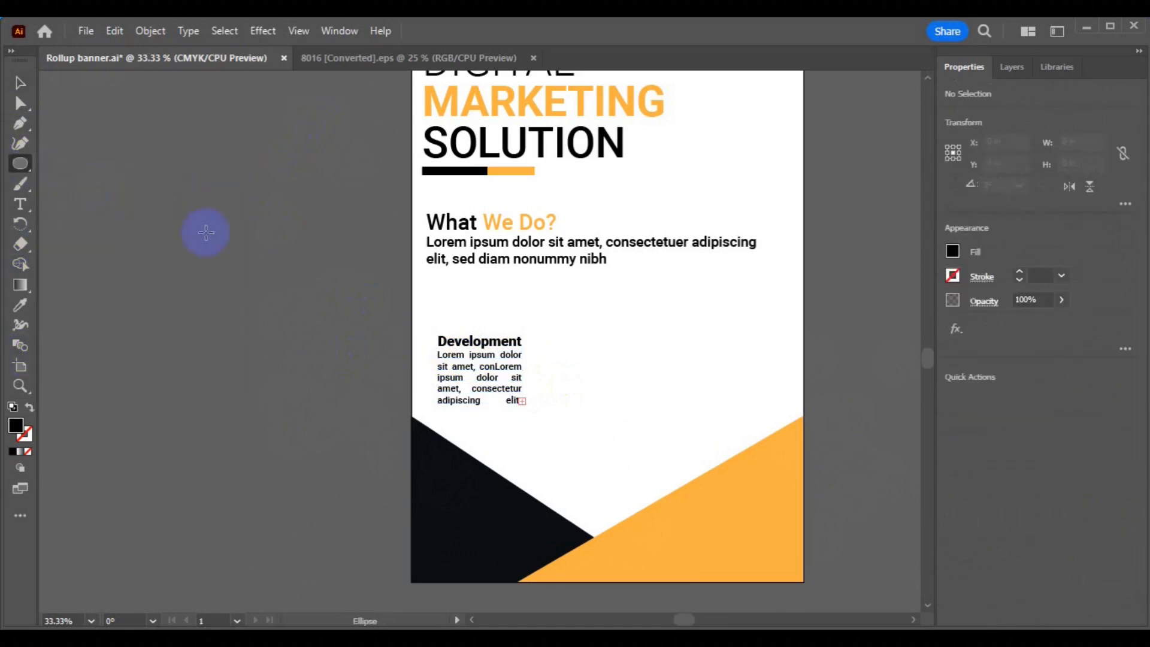
drag(449, 303, 474, 315)
click(20, 83)
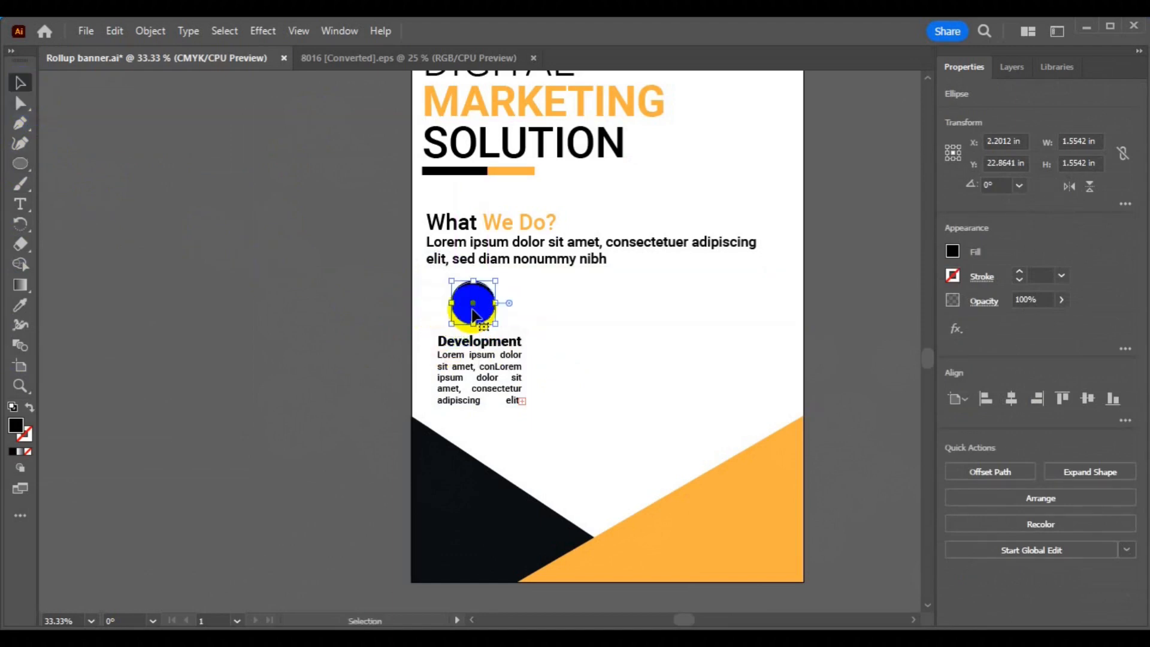
- Paste a copy of the circle in front of itself and shrink it to about 1.45 in around its center
click(115, 32)
click(141, 112)
click(115, 31)
click(171, 187)
drag(495, 323, 497, 322)
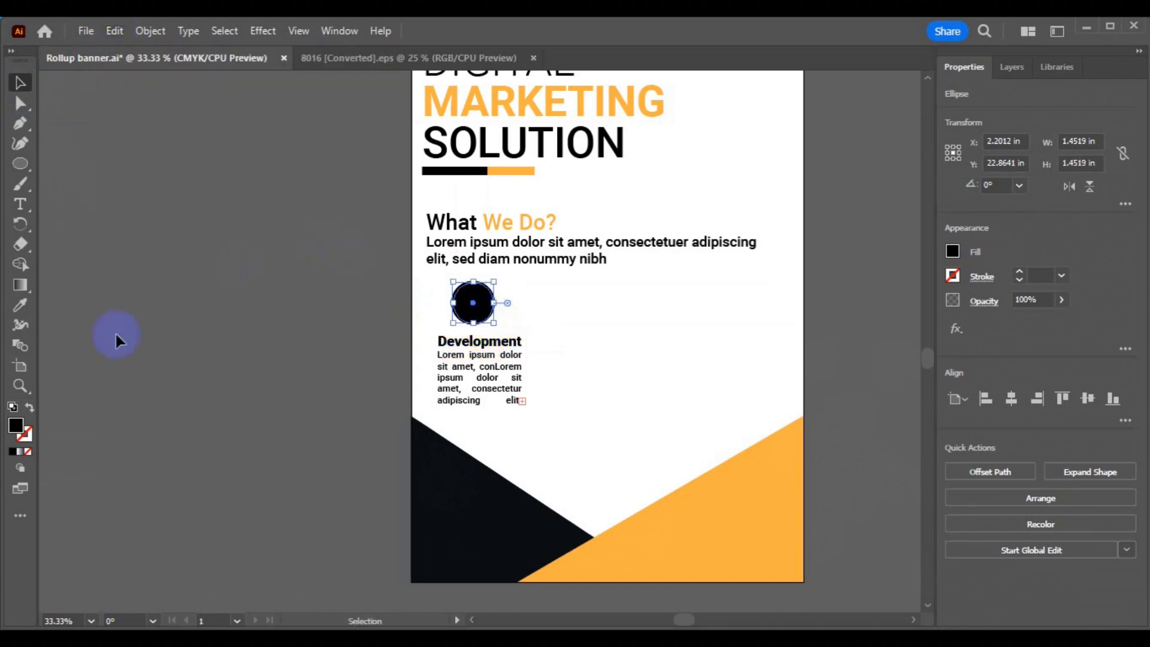
- Give the inner circle a white stroke and no fill, and increase its stroke weight
click(953, 282)
click(797, 336)
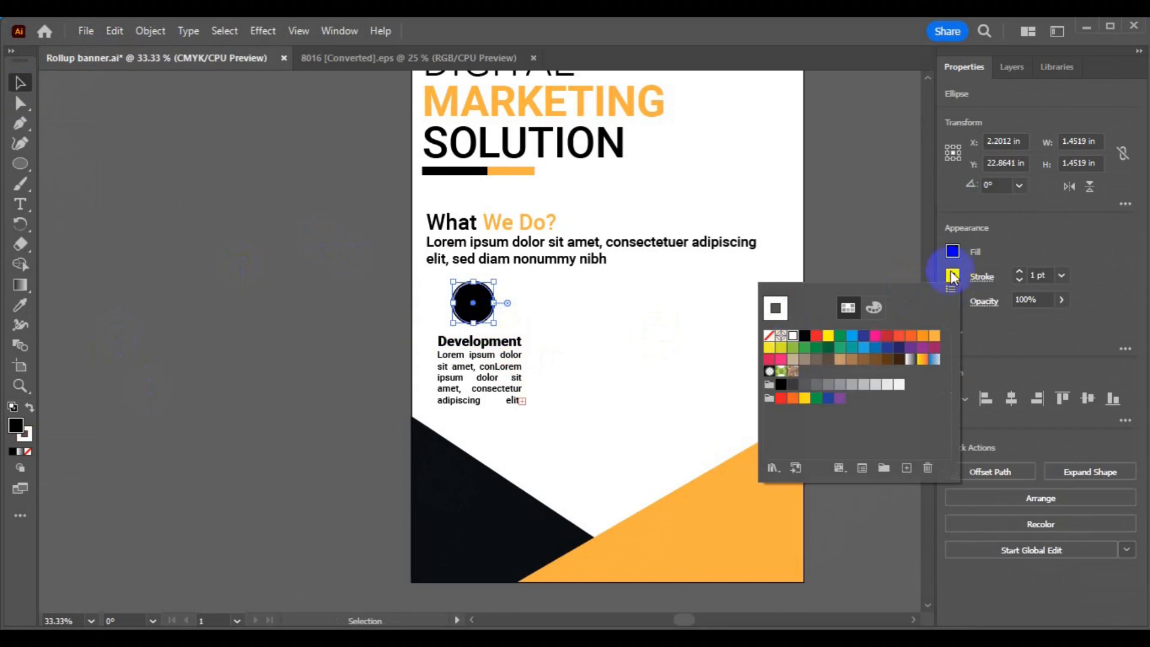
click(956, 258)
click(770, 312)
click(1065, 275)
click(1072, 347)
- Bring the share icon from 8016 [Converted].eps into the circle above "Development" and scale it down to fit inside the ring
key(ctrl+=)
drag(512, 373, 347, 272)
click(368, 62)
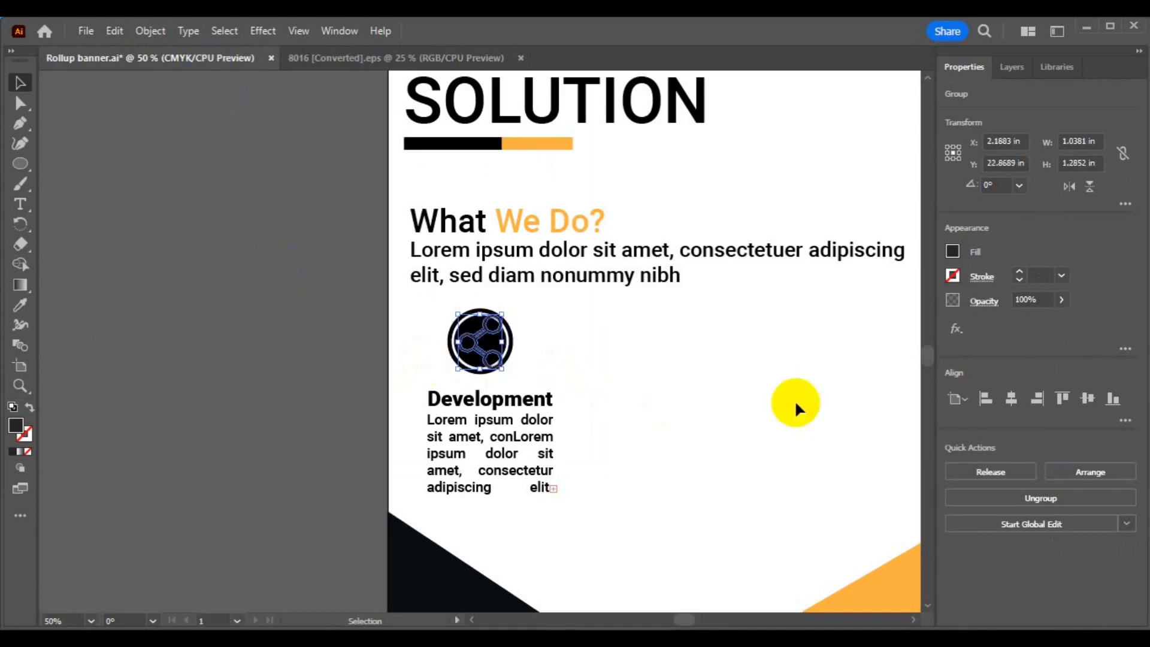
drag(502, 369, 495, 359)
- Align the share icon and the black circle to each other's horizontal and vertical centers
shift+click(511, 361)
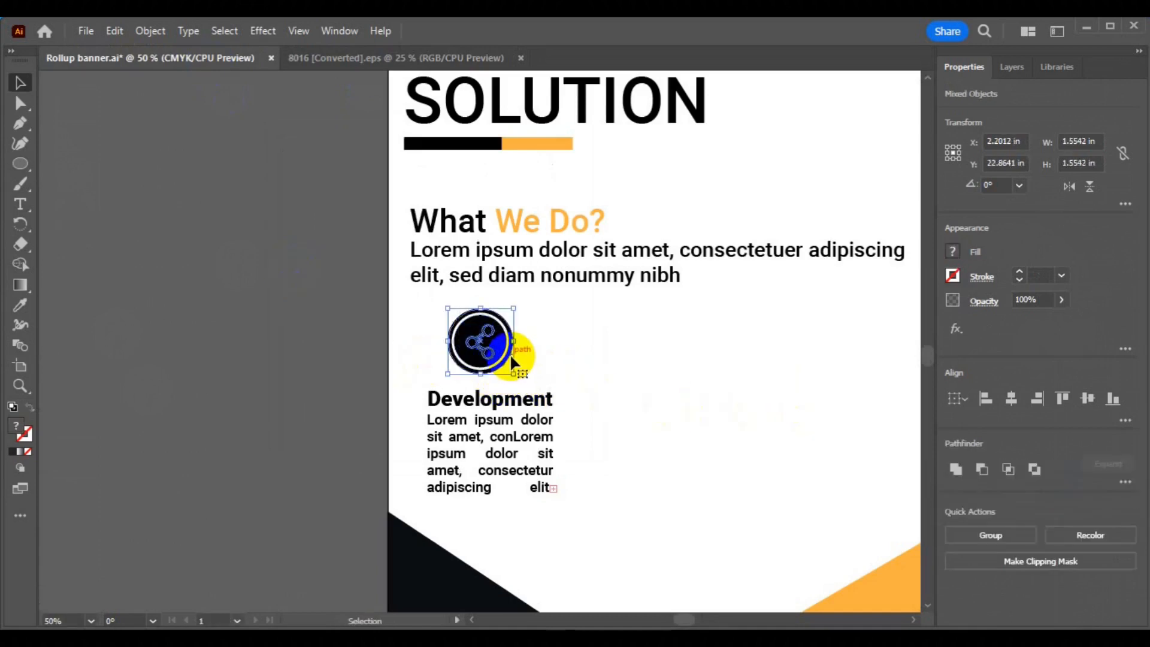
click(1011, 399)
click(1087, 399)
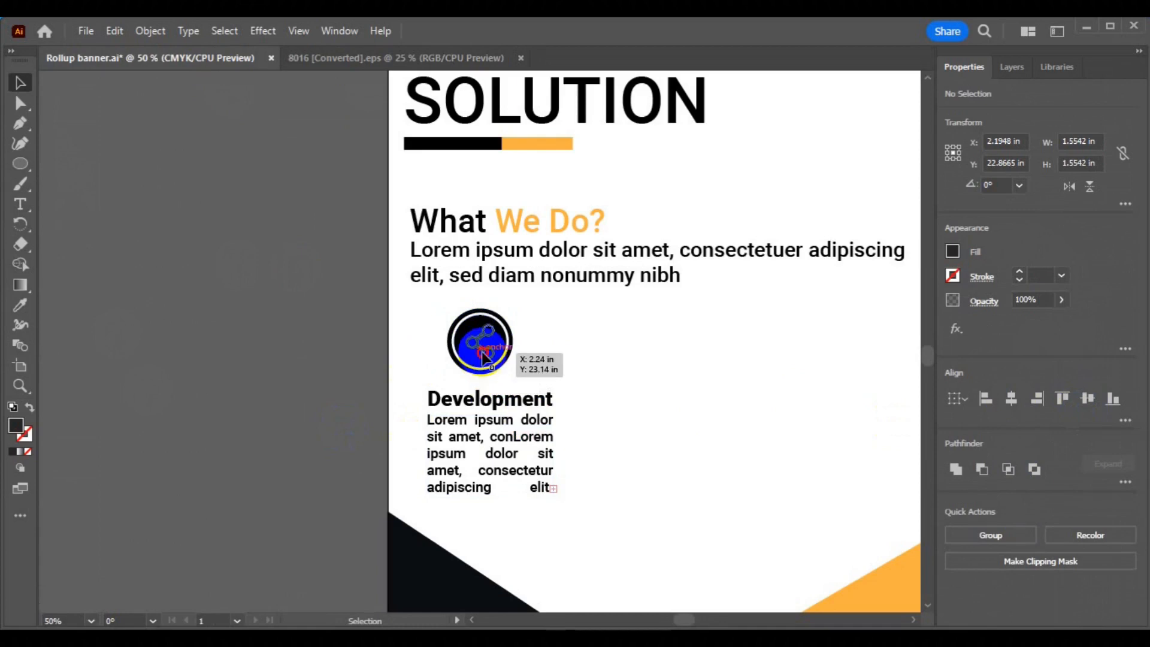
- Fill the share icon with white
click(764, 403)
click(479, 351)
click(952, 251)
click(796, 317)
click(576, 403)
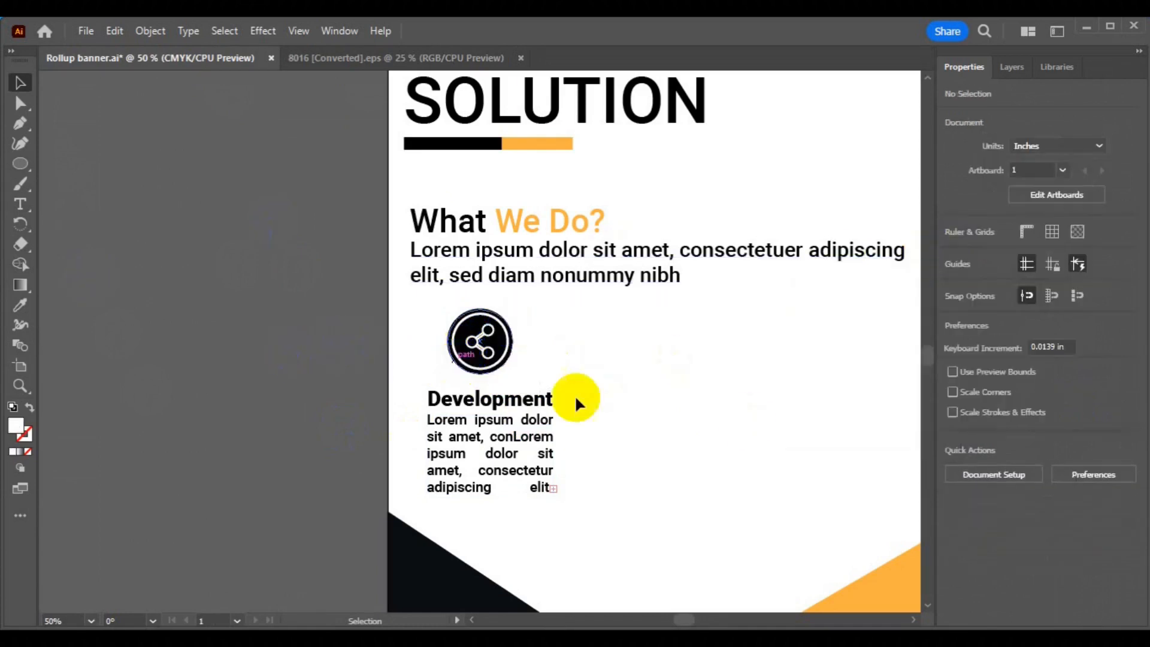
- Recolor the black circle behind the icon with the orange sampled from the bar under "SOLUTION"
click(20, 304)
click(539, 144)
click(20, 84)
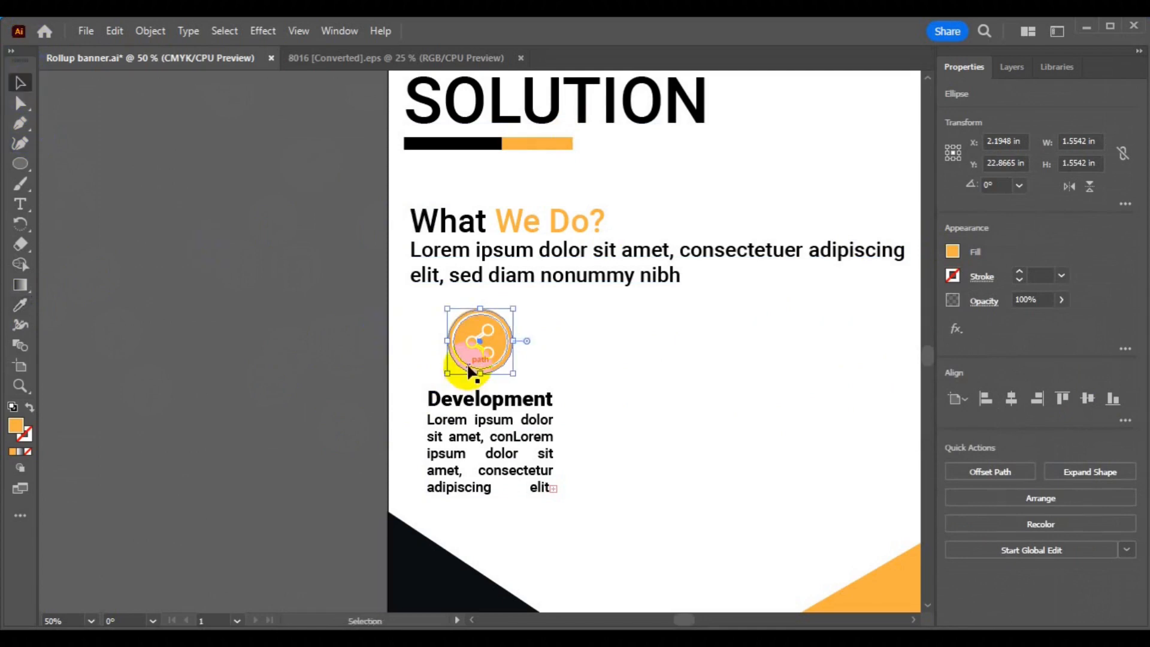
- Group the share icon with its circles and center the group horizontally with the "Development" title and paragraph
shift+click(468, 364)
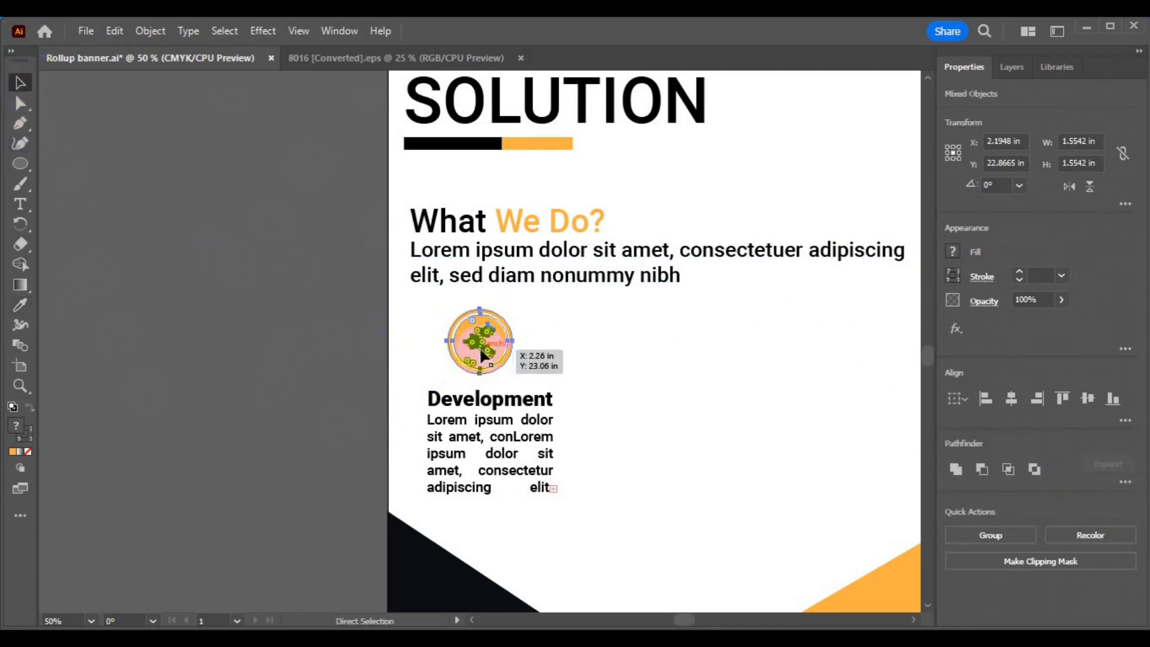
key(ctrl+g)
shift+click(500, 437)
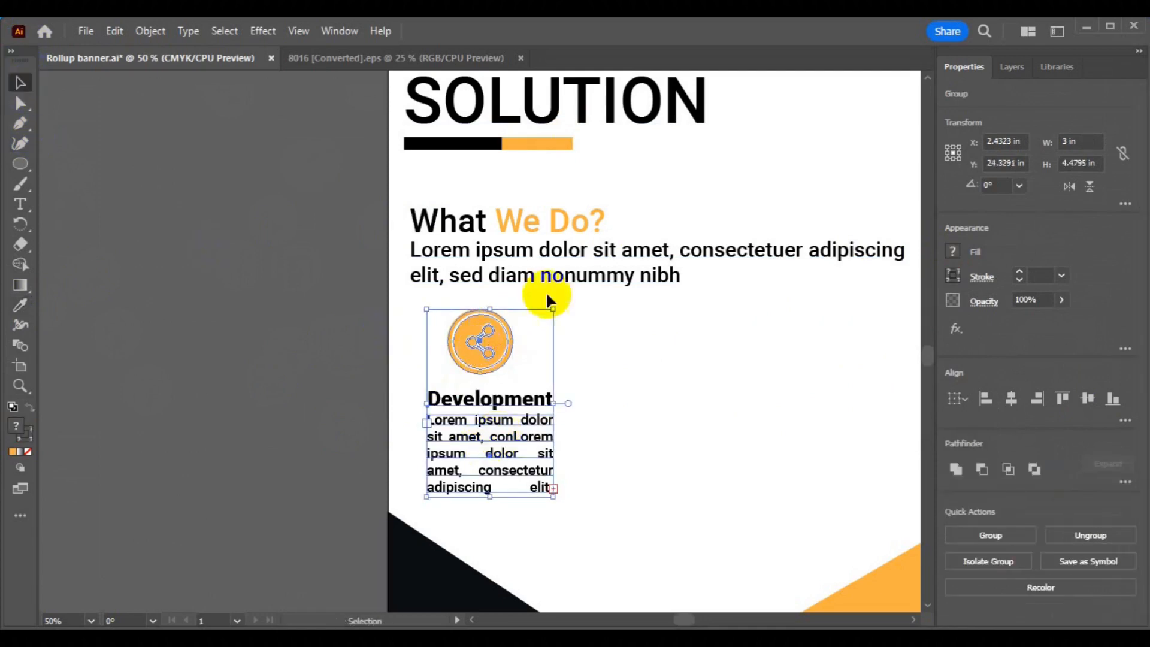
click(1008, 402)
- Duplicate the icon, "Development" title and paragraph twice to the right to make three service columns
key(h)
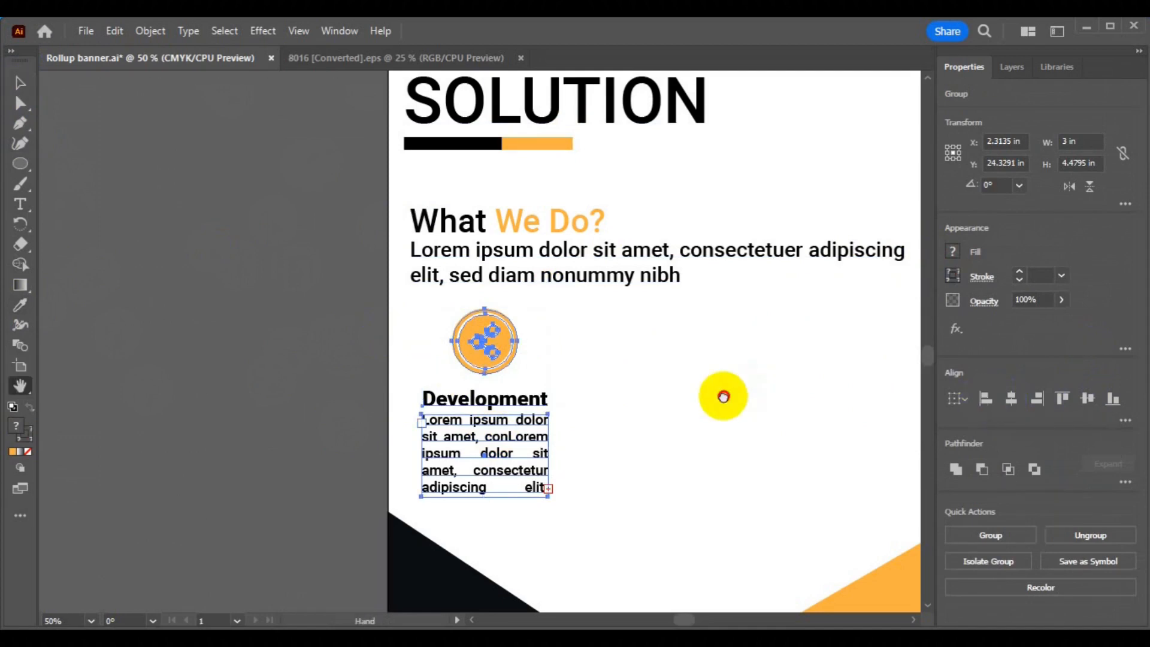
drag(724, 395, 565, 390)
key(v)
drag(322, 438, 668, 423)
- Try to align the second and third "Development" columns vertically, and undo the alignment
shift+click(530, 450)
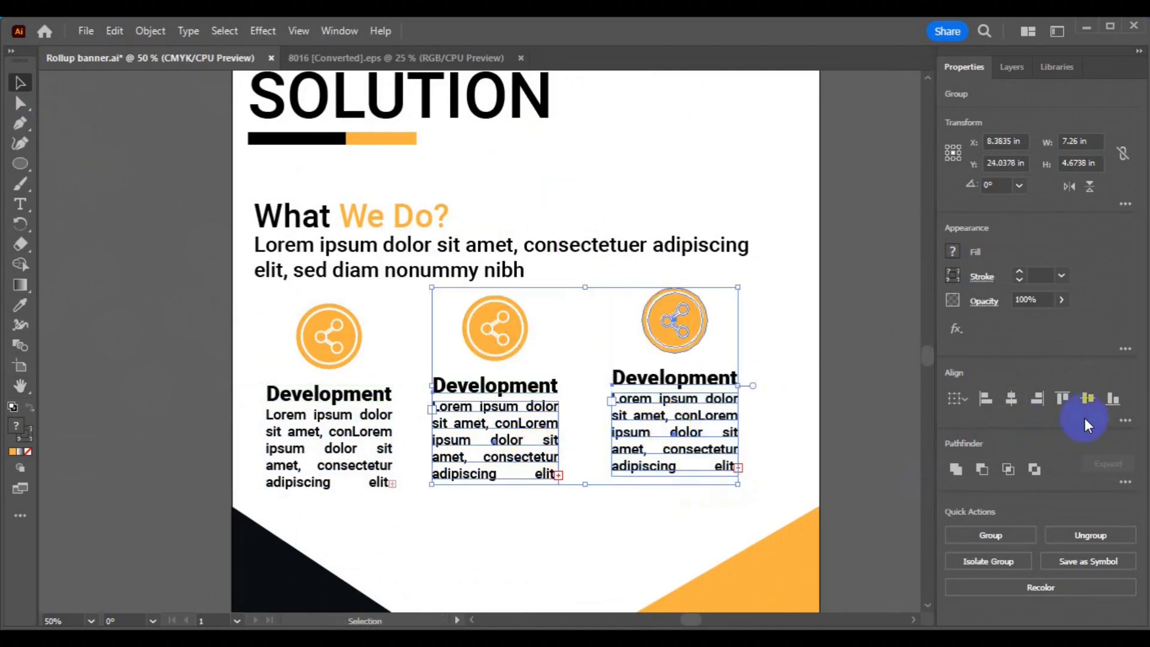
click(1110, 405)
key(ctrl+z)
- Select only the share icon group above the third "Development" title
click(733, 335)
click(672, 329)
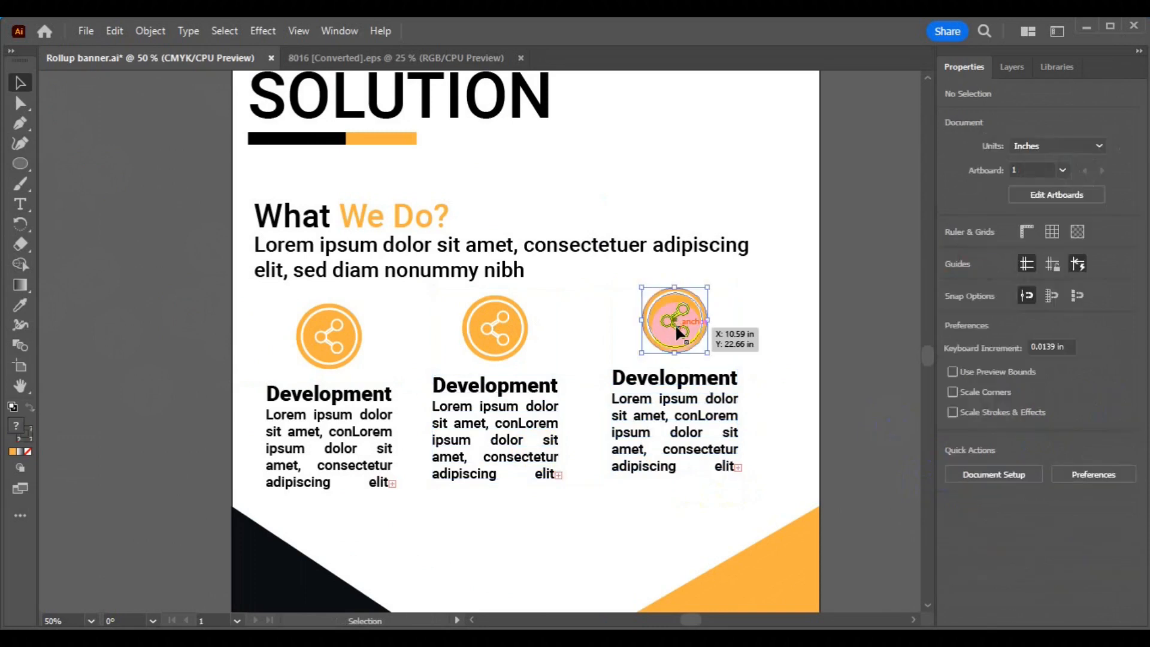